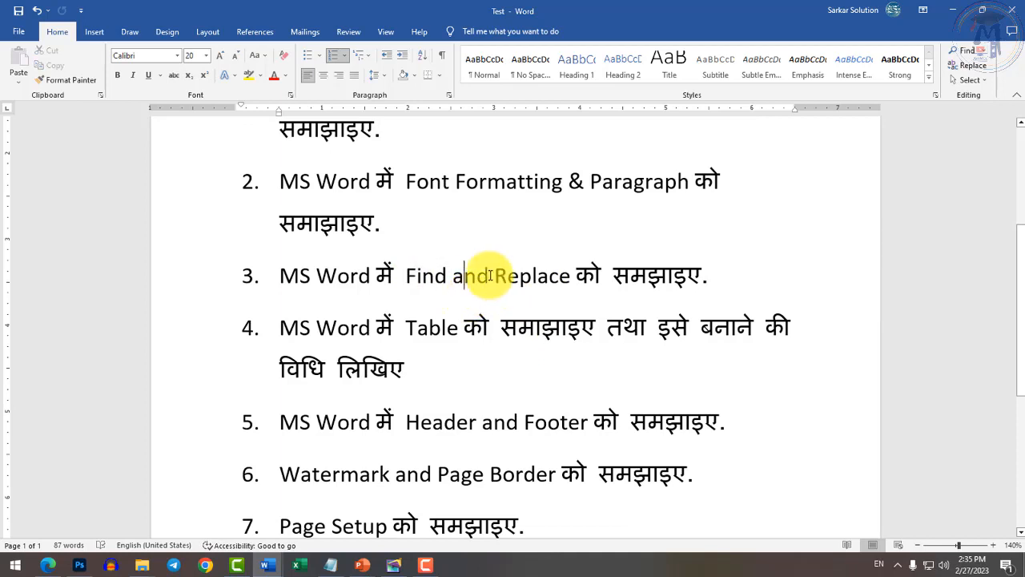
{"action": "left_click_drag", "start_coordinate": [389, 275], "coordinate": [530, 275]}
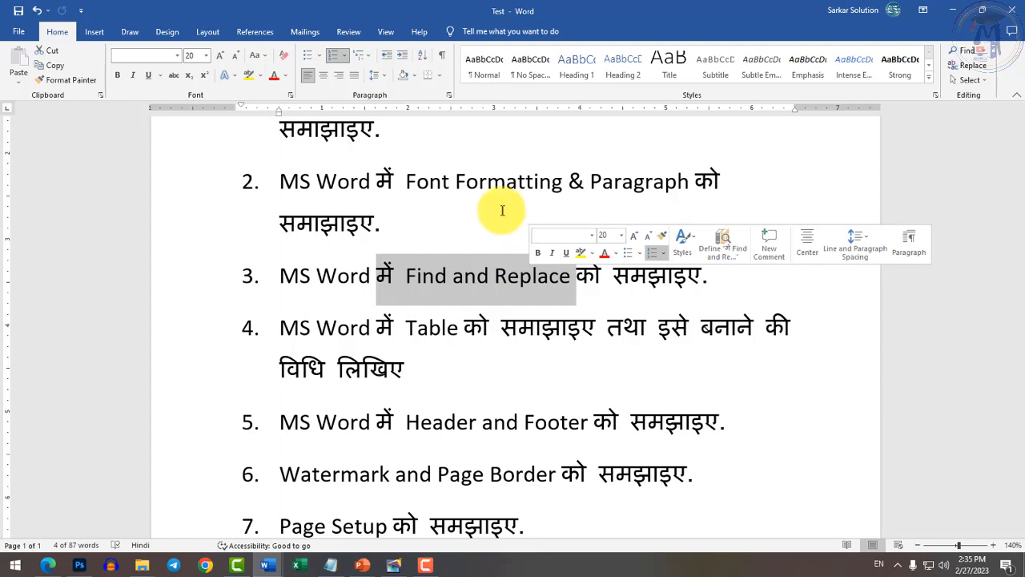
{"action": "left_click_drag", "start_coordinate": [493, 277], "coordinate": [552, 282]}
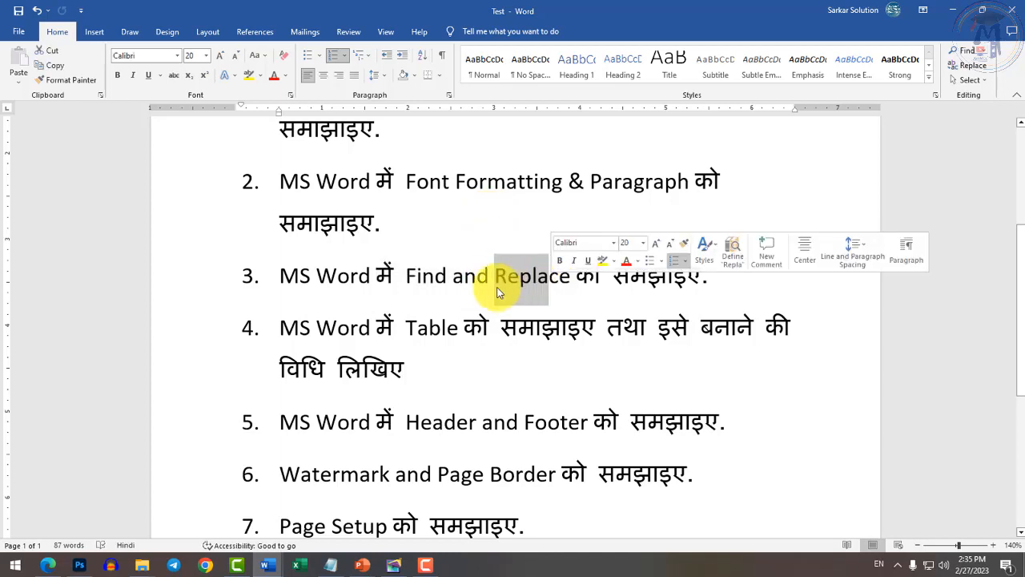
{"action": "scroll", "coordinate": [430, 240], "scroll_direction": "down", "scroll_amount": 2}
{"action": "left_click", "coordinate": [451, 245]}
{"action": "double_click", "coordinate": [451, 244]}
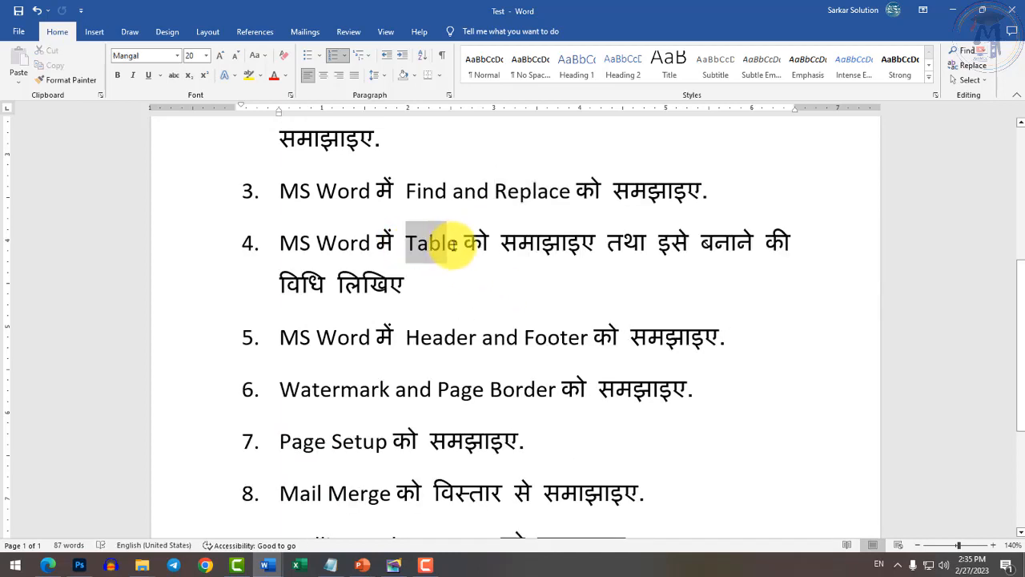
{"action": "left_click", "coordinate": [473, 275]}
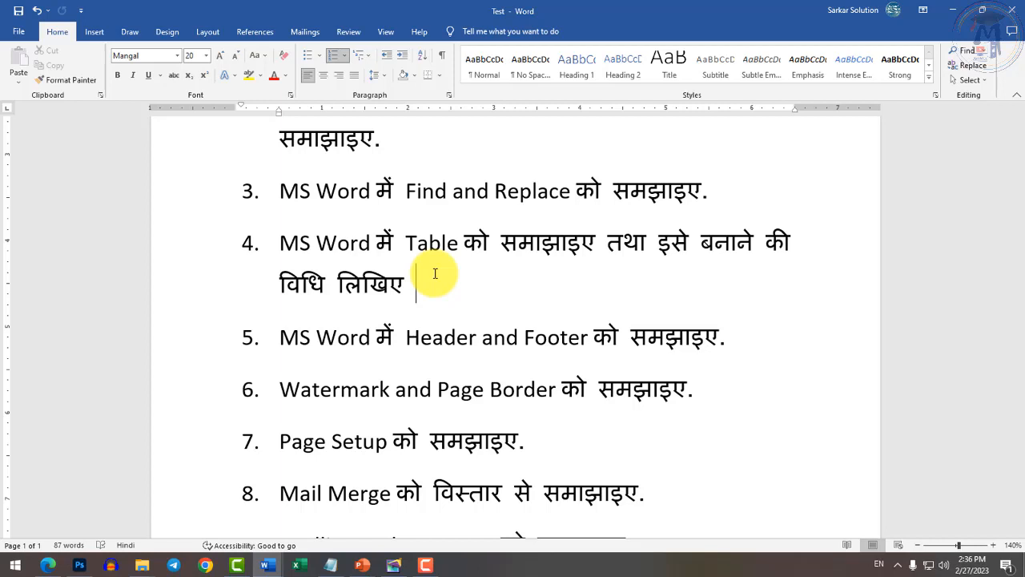
{"action": "left_click_drag", "start_coordinate": [405, 240], "coordinate": [451, 240]}
{"action": "left_click", "coordinate": [451, 260]}
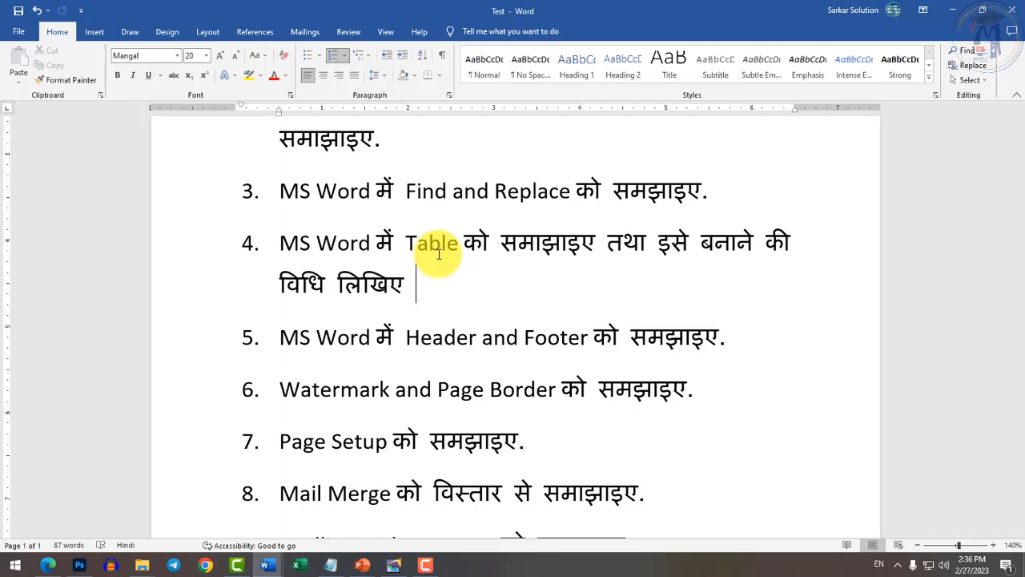
{"action": "left_click", "coordinate": [407, 336]}
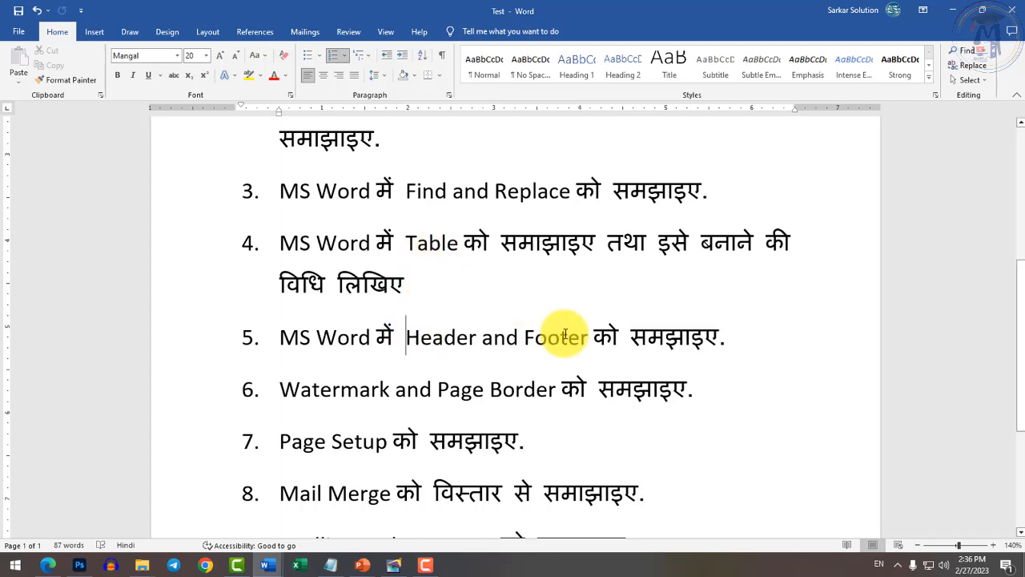
{"action": "left_click", "coordinate": [566, 334], "text": "shift"}
{"action": "left_click", "coordinate": [562, 341]}
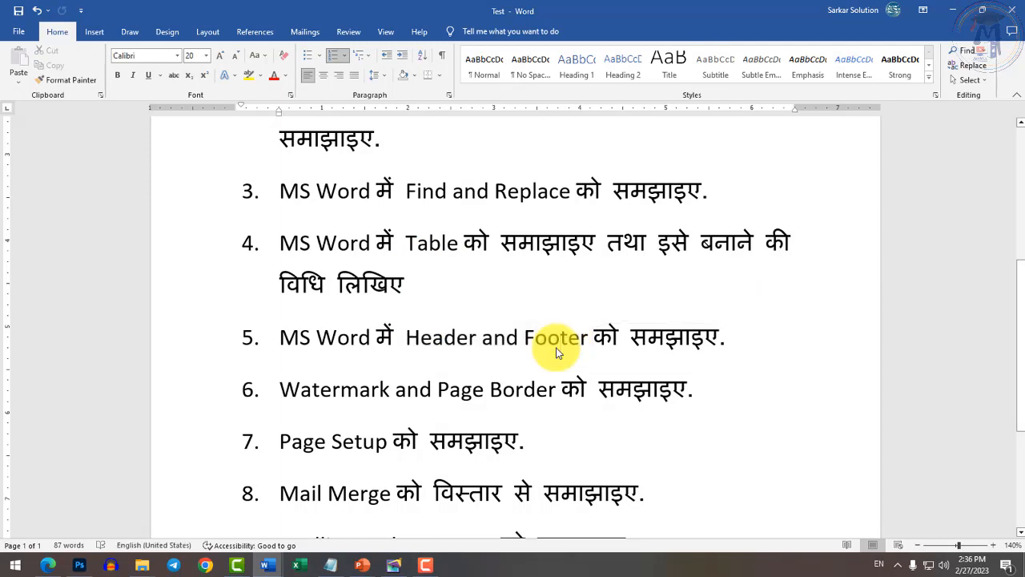
{"action": "scroll", "coordinate": [540, 393], "scroll_direction": "down", "scroll_amount": 2}
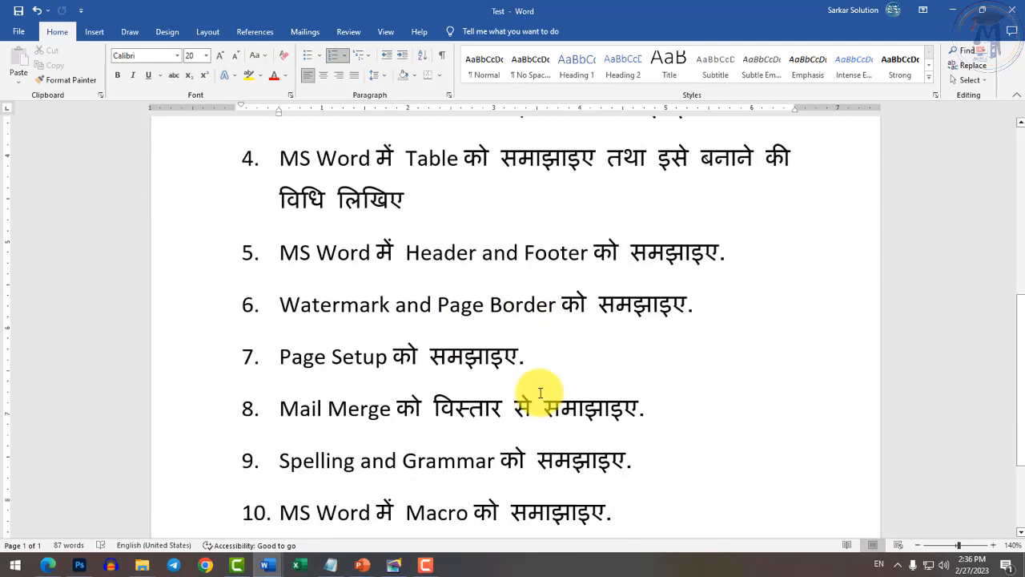
{"action": "left_click_drag", "start_coordinate": [284, 305], "coordinate": [549, 305]}
{"action": "left_click", "coordinate": [494, 309]}
{"action": "left_click_drag", "start_coordinate": [285, 307], "coordinate": [519, 298]}
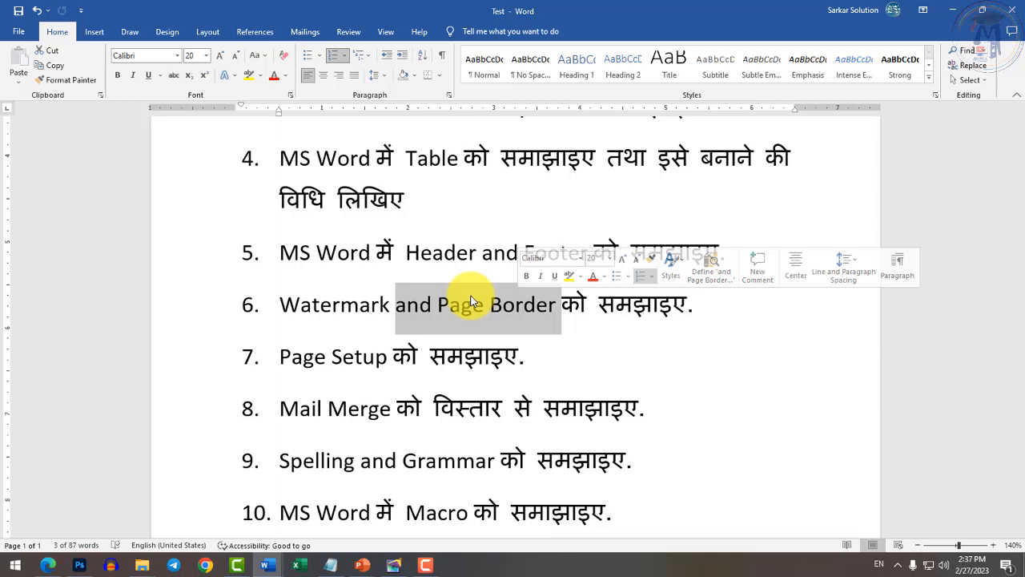
{"action": "left_click", "coordinate": [425, 333]}
{"action": "scroll", "coordinate": [425, 337], "scroll_direction": "up", "scroll_amount": 3}
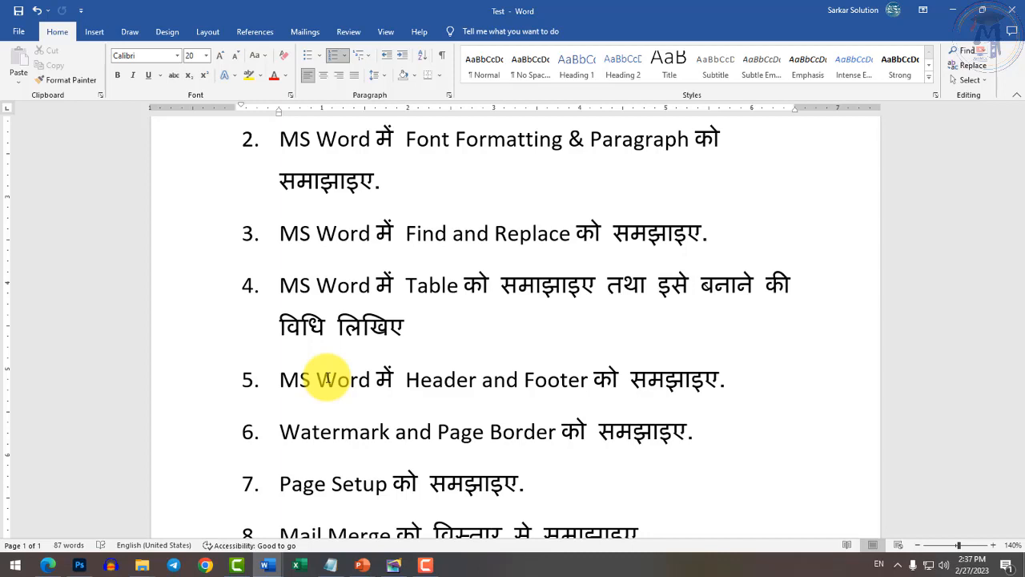
{"action": "scroll", "coordinate": [388, 405], "scroll_direction": "down", "scroll_amount": 2}
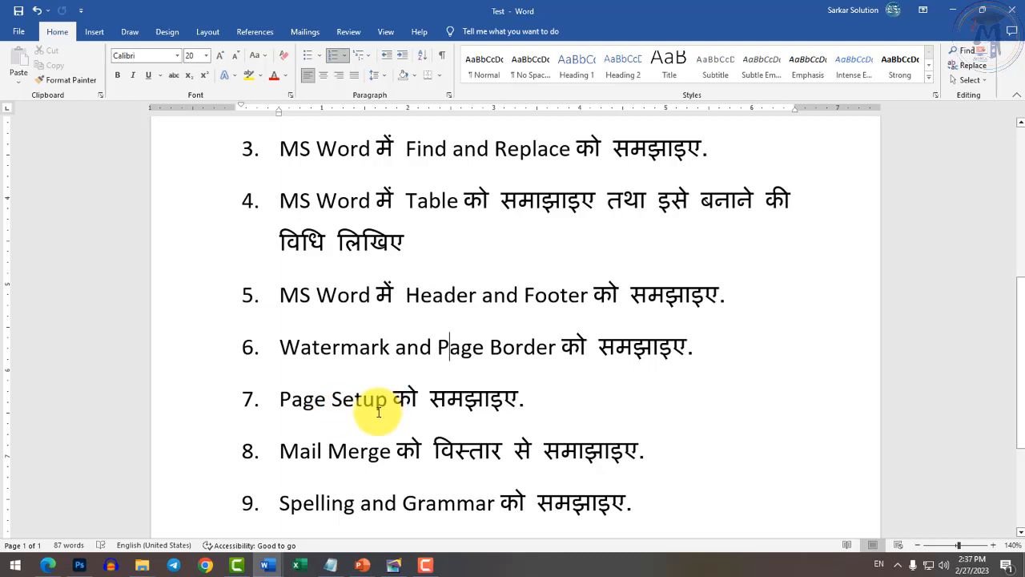
{"action": "scroll", "coordinate": [384, 405], "scroll_direction": "down", "scroll_amount": 3}
{"action": "left_click_drag", "start_coordinate": [282, 272], "coordinate": [473, 270]}
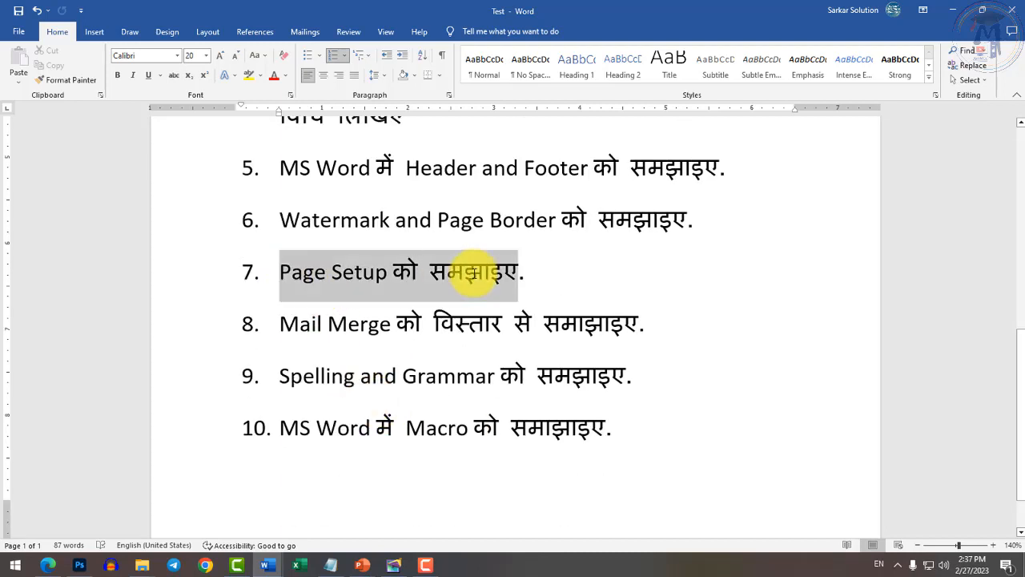
{"action": "left_click", "coordinate": [491, 273]}
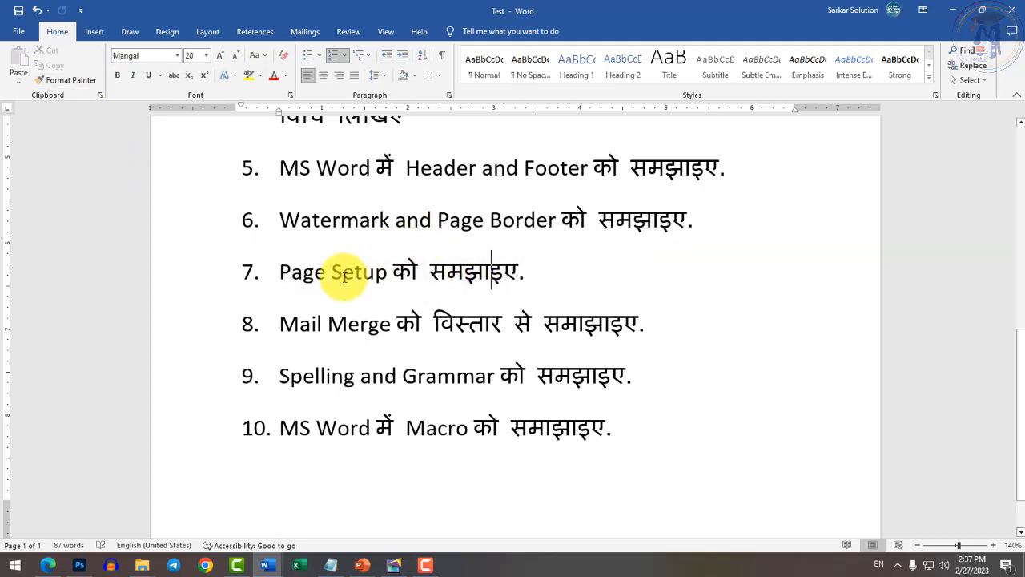
{"action": "left_click_drag", "start_coordinate": [280, 271], "coordinate": [375, 272]}
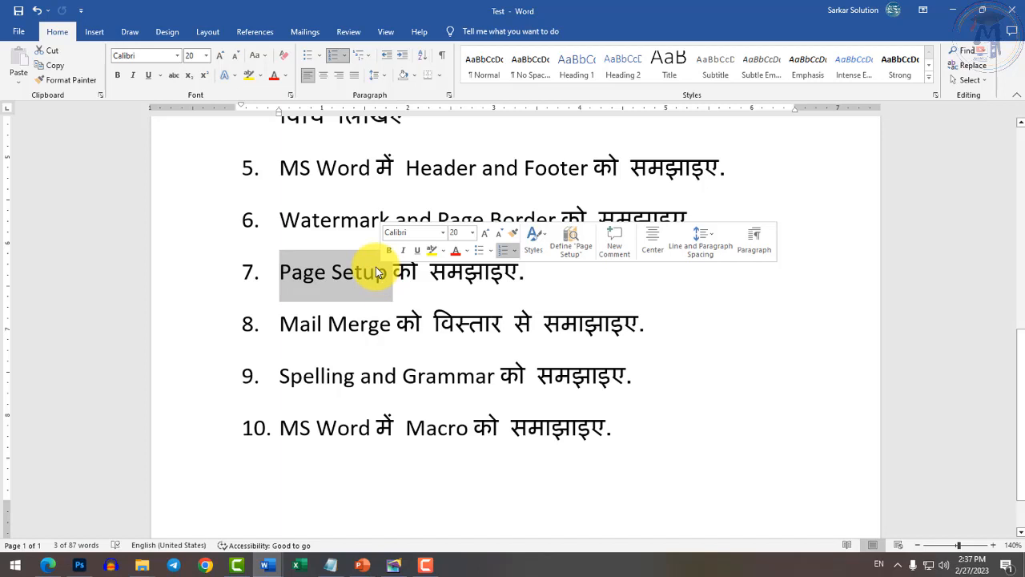
{"action": "left_click", "coordinate": [392, 323]}
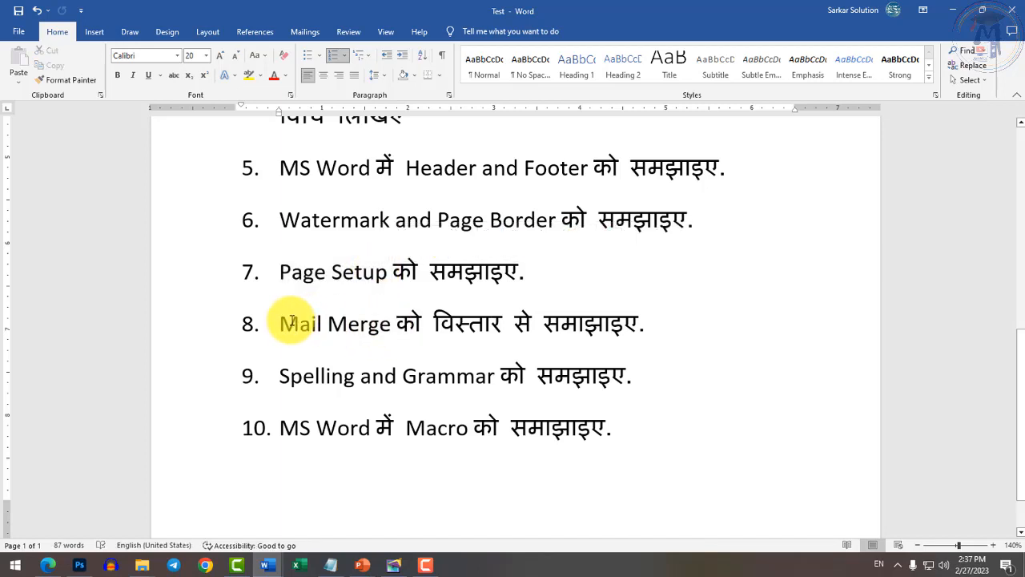
{"action": "left_click_drag", "start_coordinate": [280, 324], "coordinate": [393, 332]}
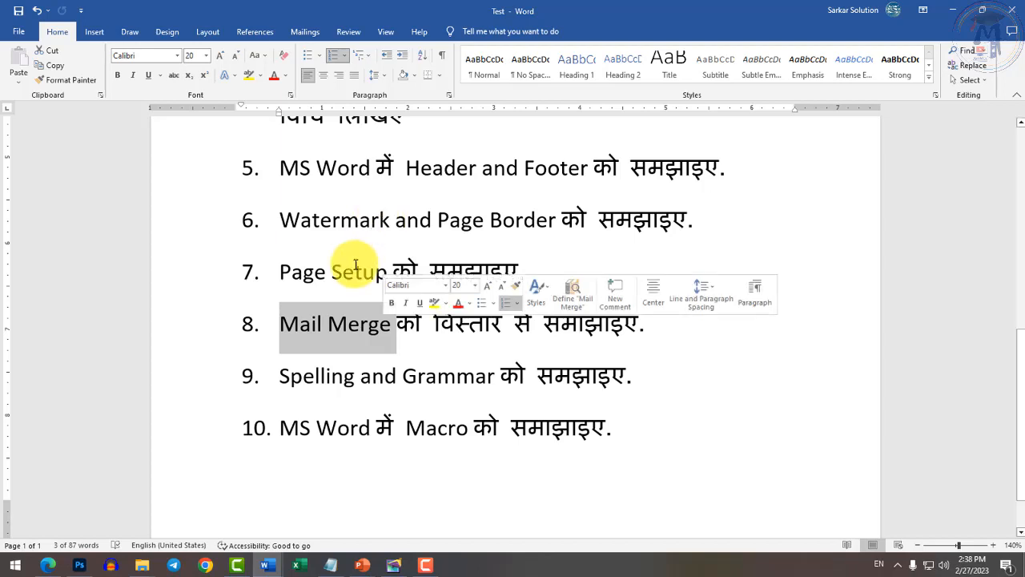
{"action": "left_click_drag", "start_coordinate": [283, 377], "coordinate": [625, 398]}
{"action": "left_click", "coordinate": [491, 391]}
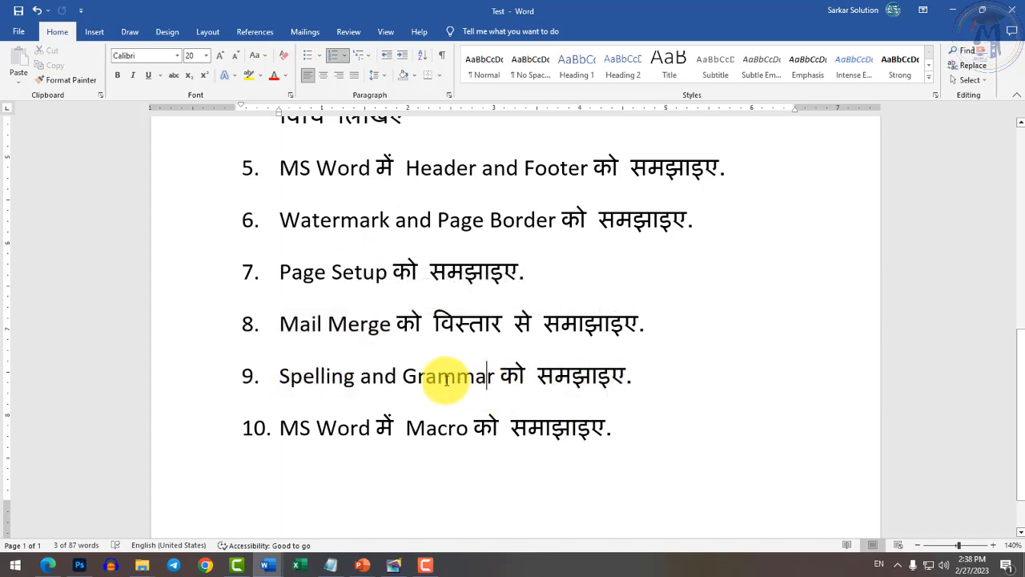
{"action": "left_click", "coordinate": [281, 375]}
{"action": "left_click", "coordinate": [490, 375], "text": "shift"}
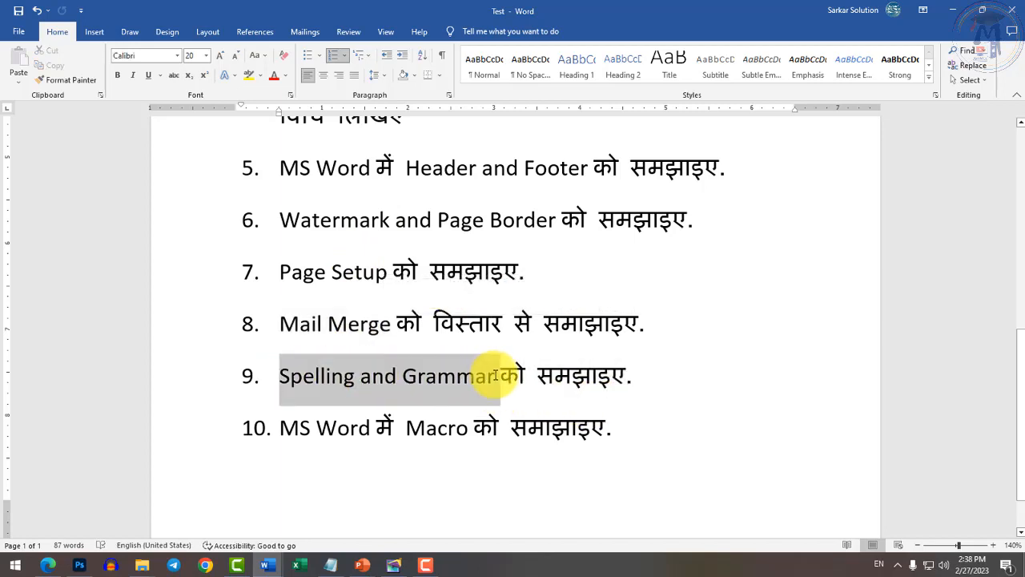
{"action": "left_click_drag", "start_coordinate": [281, 433], "coordinate": [470, 428]}
{"action": "left_click", "coordinate": [441, 431]}
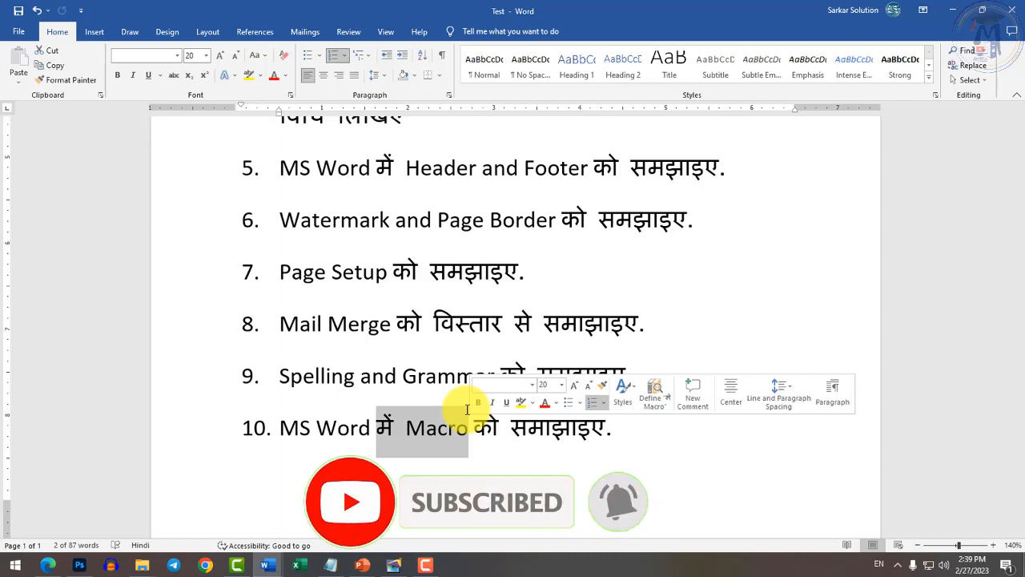
{"action": "left_click_drag", "start_coordinate": [397, 429], "coordinate": [468, 427]}
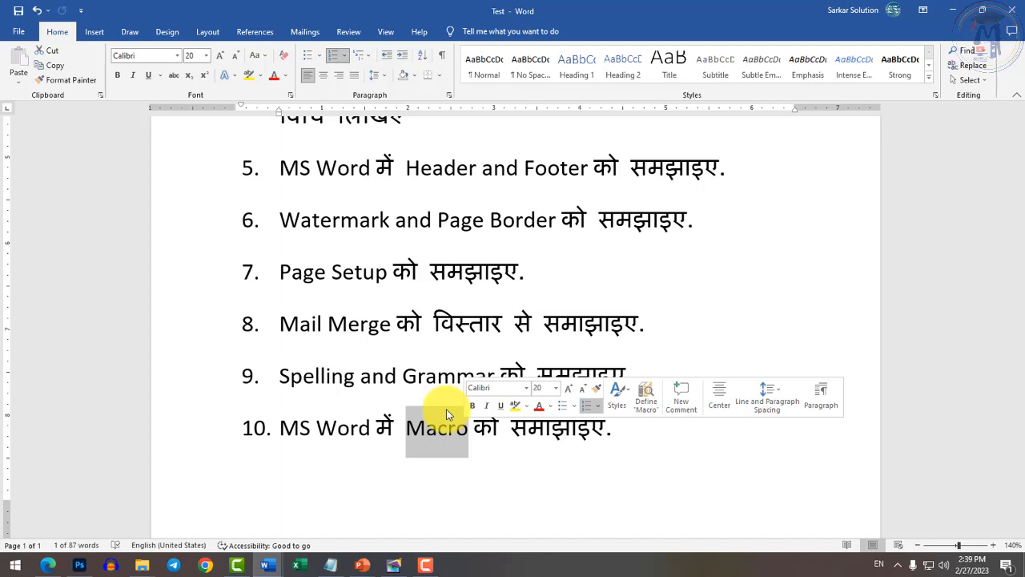
{"action": "left_click", "coordinate": [400, 377]}
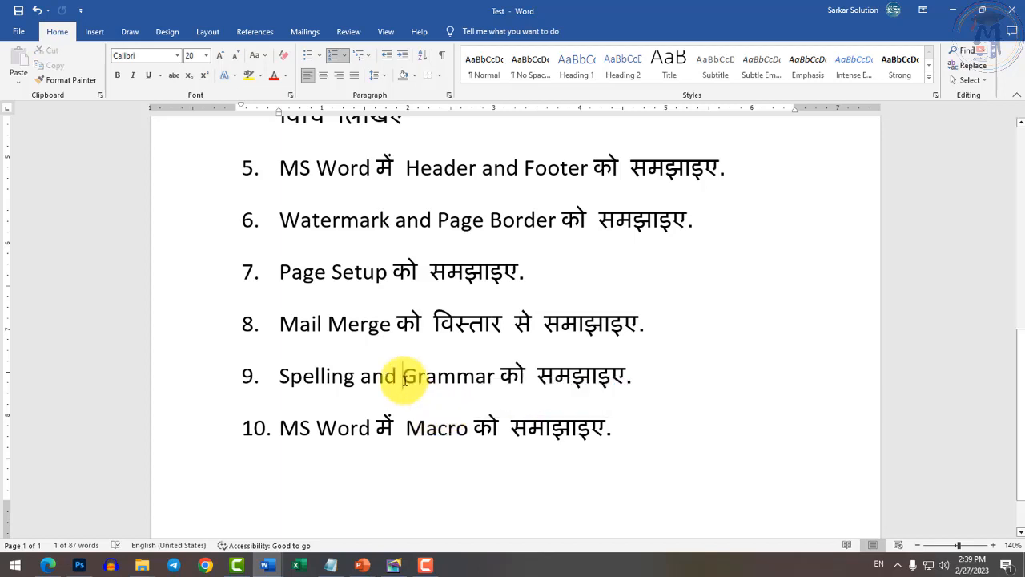
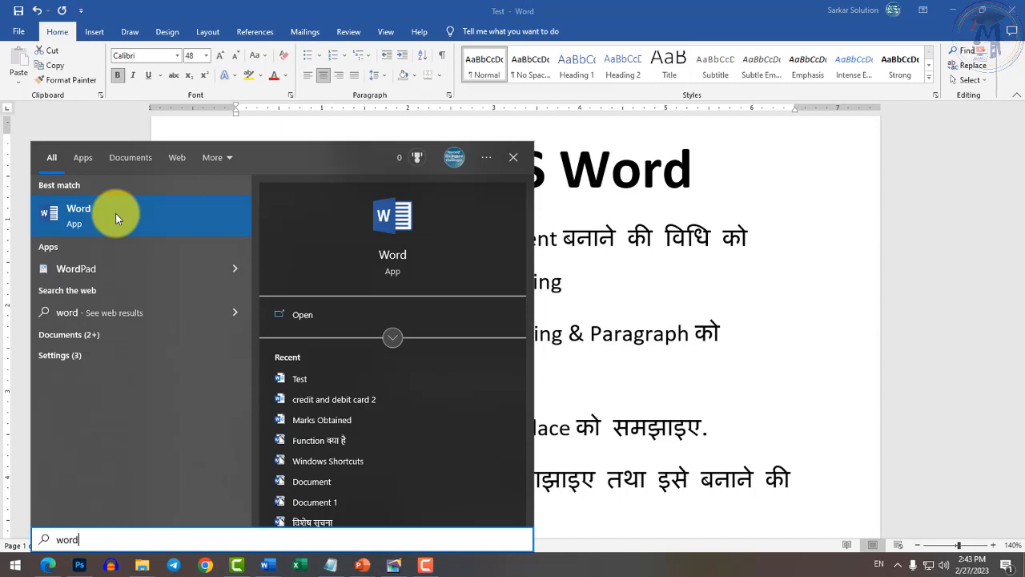
Launch Word from the Start search and create a new blank document.
{"action": "left_click", "coordinate": [115, 214]}
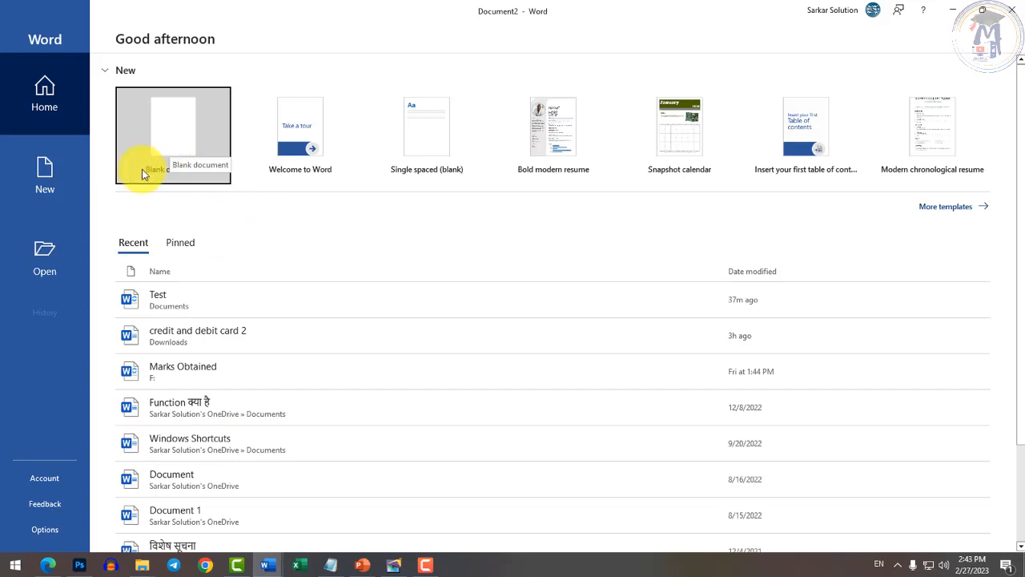
{"action": "left_click", "coordinate": [48, 182]}
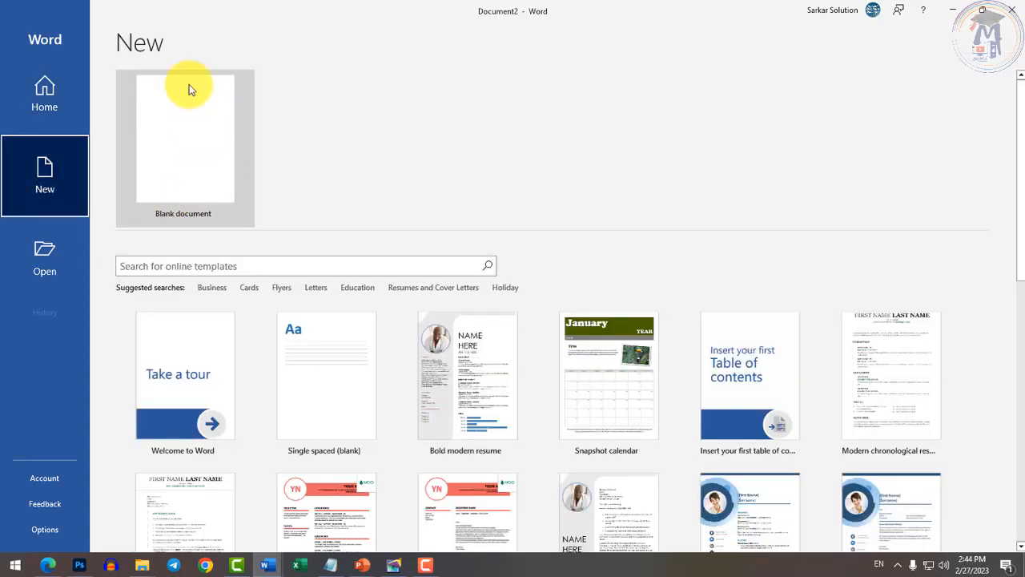
{"action": "left_click", "coordinate": [185, 139]}
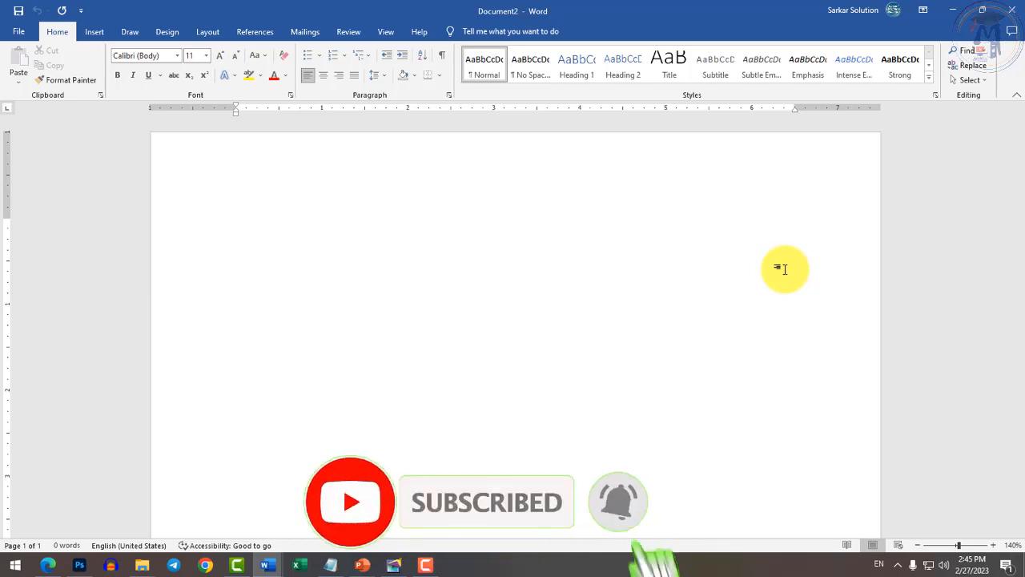
Type the heading 'Word Processing', enlarge it to 28 pt, and start a new line below.
{"action": "type", "text": "Wor"}
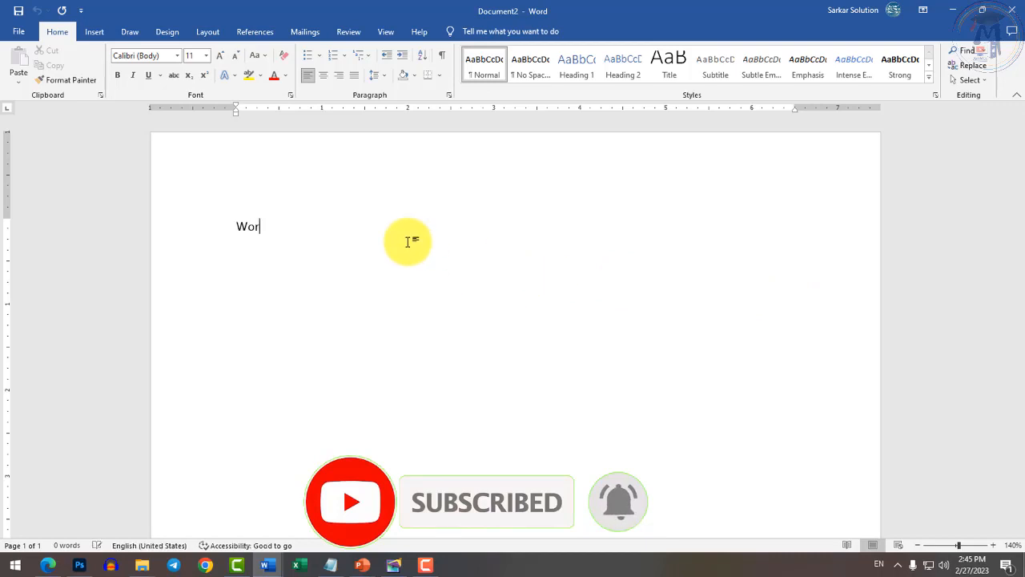
{"action": "type", "text": "d Proce"}
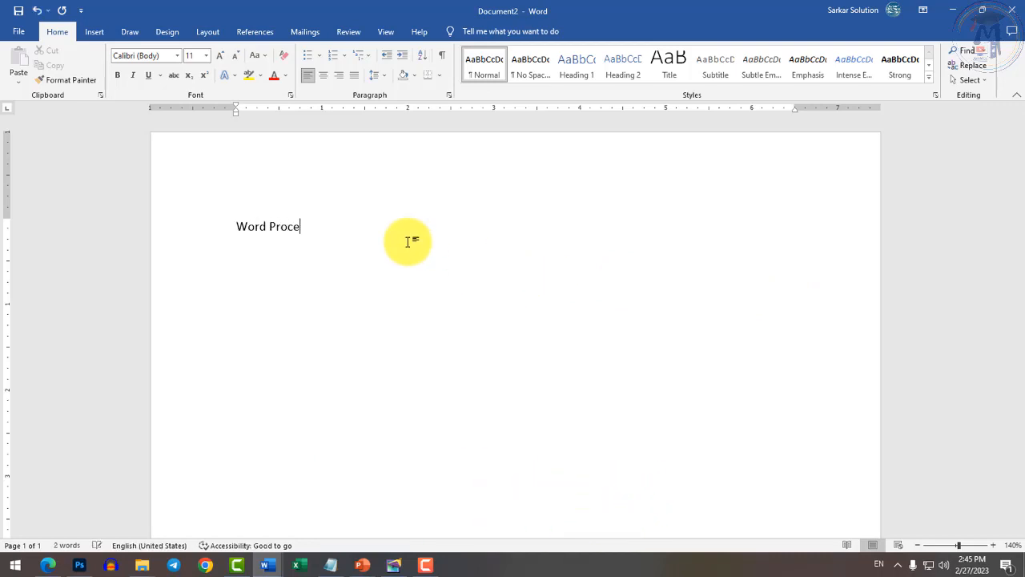
{"action": "type", "text": "ssing"}
{"action": "key", "text": "ctrl+a"}
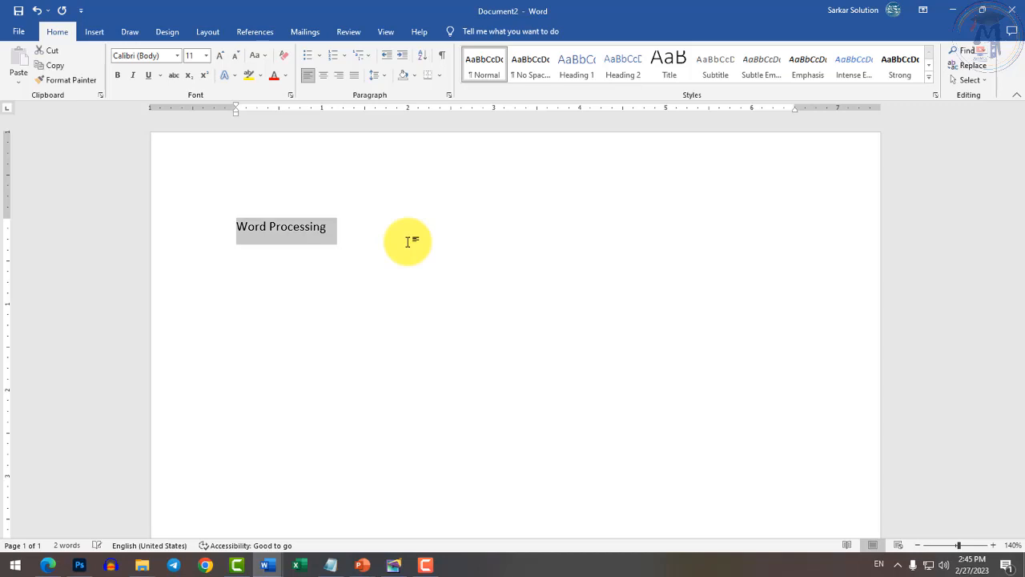
{"action": "key", "text": "ctrl+shift+period"}
{"action": "key", "text": "ctrl+shift+period"}
{"action": "key", "text": "ctrl+shift+period"}
{"action": "key", "text": "ctrl+shift+period"}
{"action": "key", "text": "ctrl+shift+period"}
{"action": "key", "text": "ctrl+shift+period"}
{"action": "left_click", "coordinate": [409, 241]}
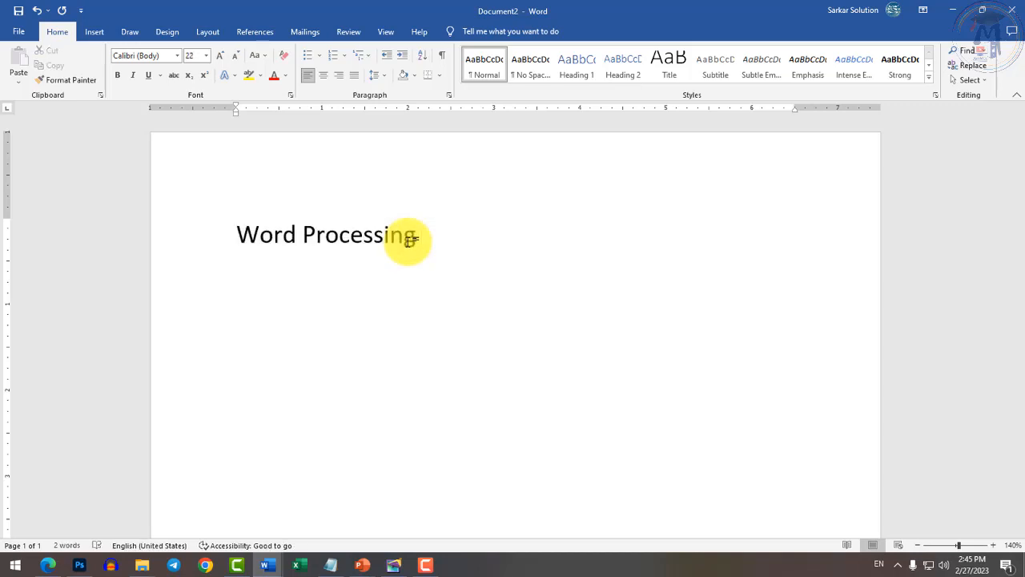
{"action": "key", "text": "ctrl+a"}
{"action": "key", "text": "ctrl+shift+period"}
{"action": "key", "text": "ctrl+shift+period"}
{"action": "key", "text": "ctrl+shift+period"}
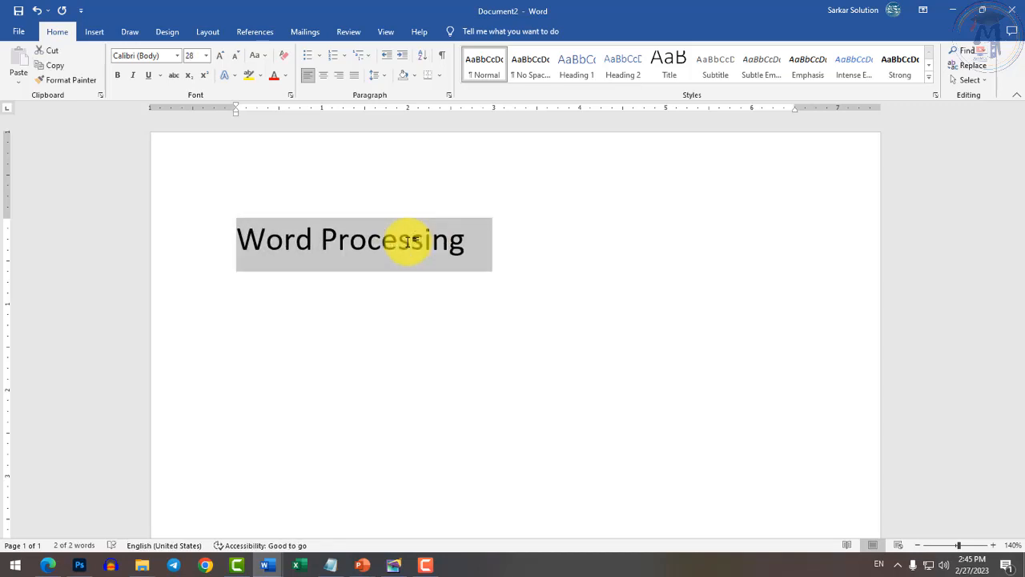
{"action": "key", "text": "Right"}
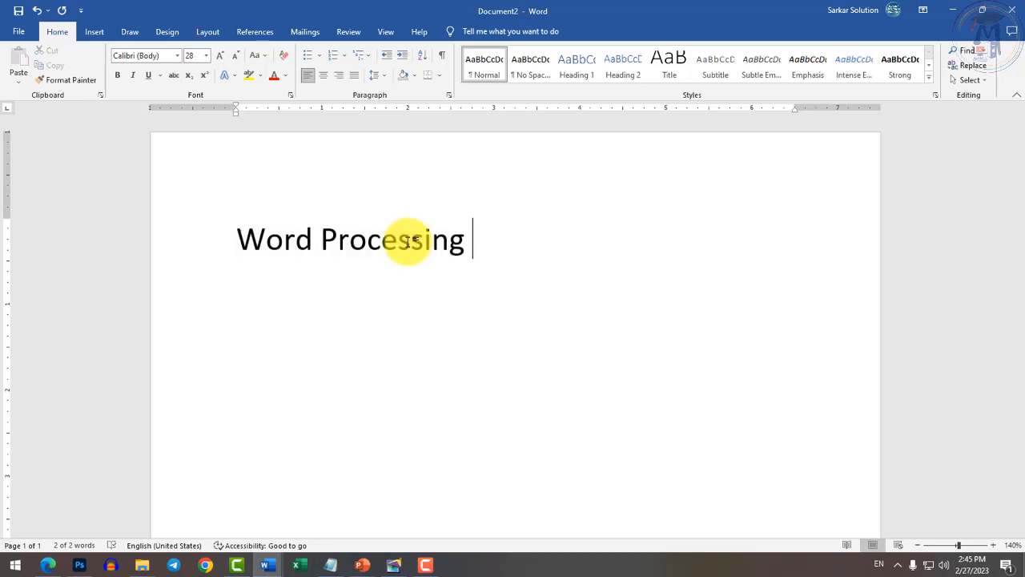
{"action": "key", "text": "Return"}
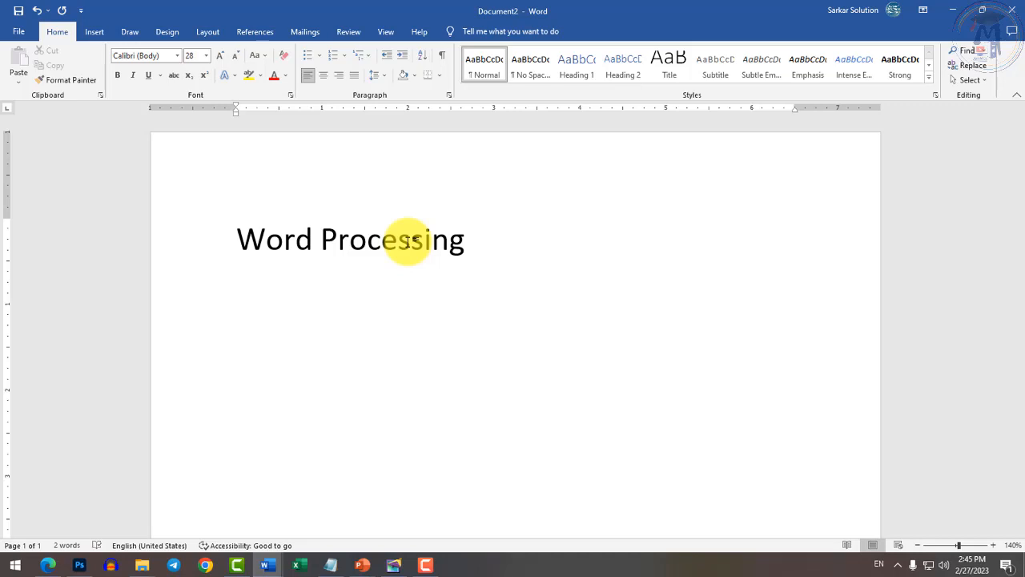
Type 'Computer' under the heading, followed by an empty line.
{"action": "type", "text": "Computer"}
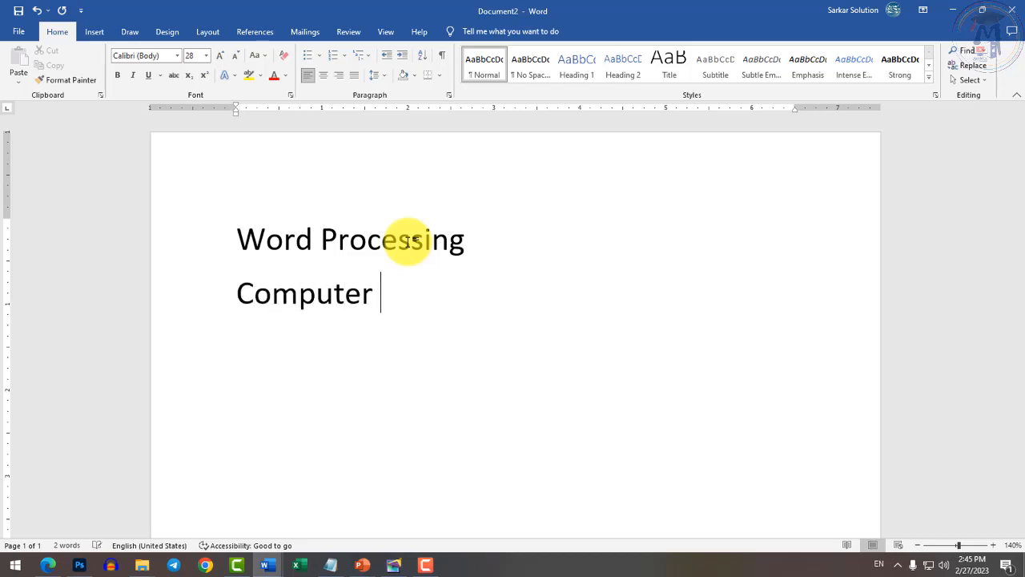
{"action": "key", "text": "Left"}
{"action": "key", "text": "Left"}
{"action": "key", "text": "shift+Left"}
{"action": "type", "text": "a"}
{"action": "key", "text": "End"}
{"action": "key", "text": "Return"}
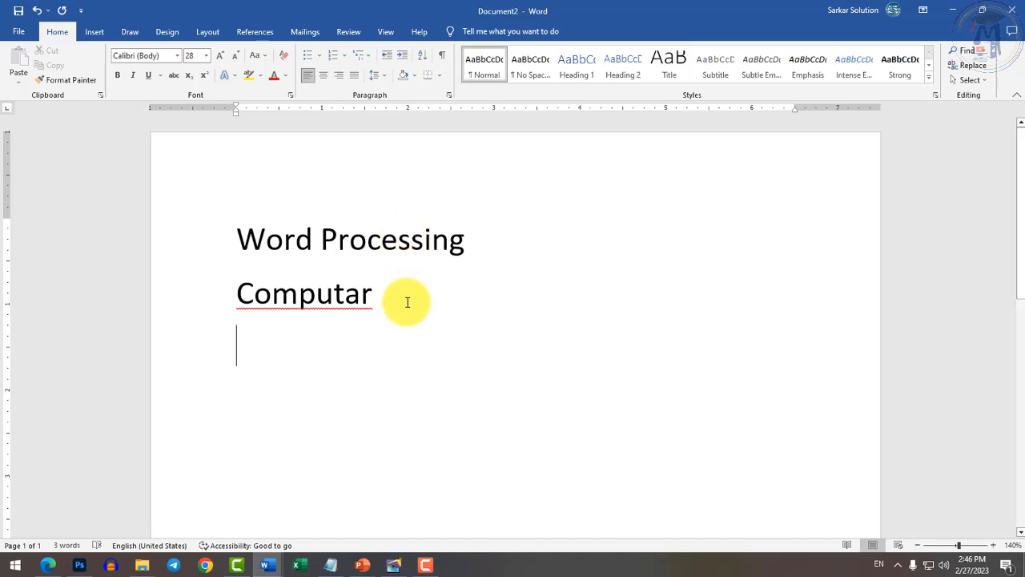
{"action": "key", "text": "Return"}
Start a numbered list with 'Typing' and 'Editing', and correct 'Computar' to 'Computer'.
{"action": "type", "text": "1. Type"}
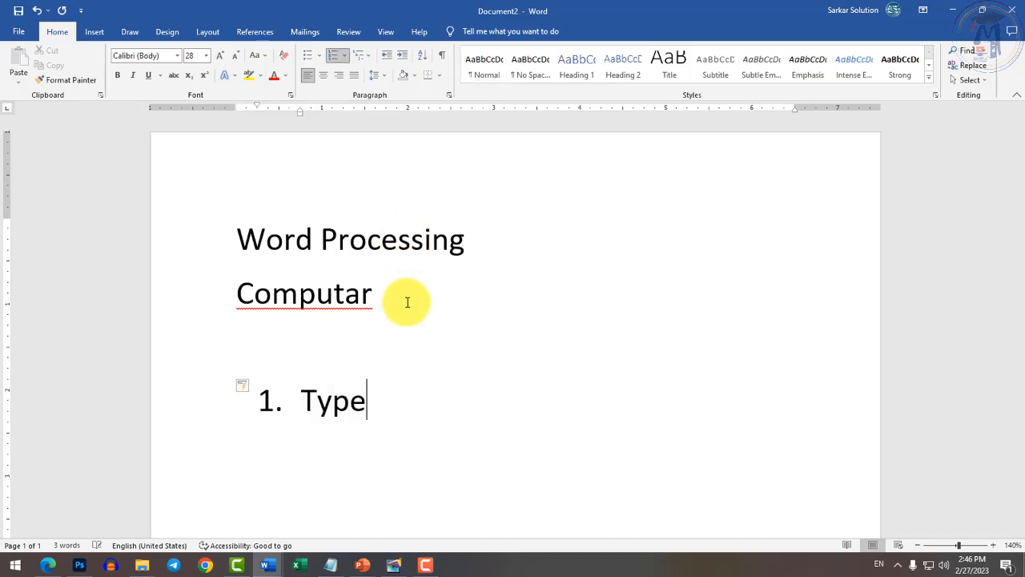
{"action": "type", "text": "ing"}
{"action": "key", "text": "BackSpace"}
{"action": "key", "text": "BackSpace"}
{"action": "key", "text": "BackSpace"}
{"action": "key", "text": "BackSpace"}
{"action": "type", "text": "ing"}
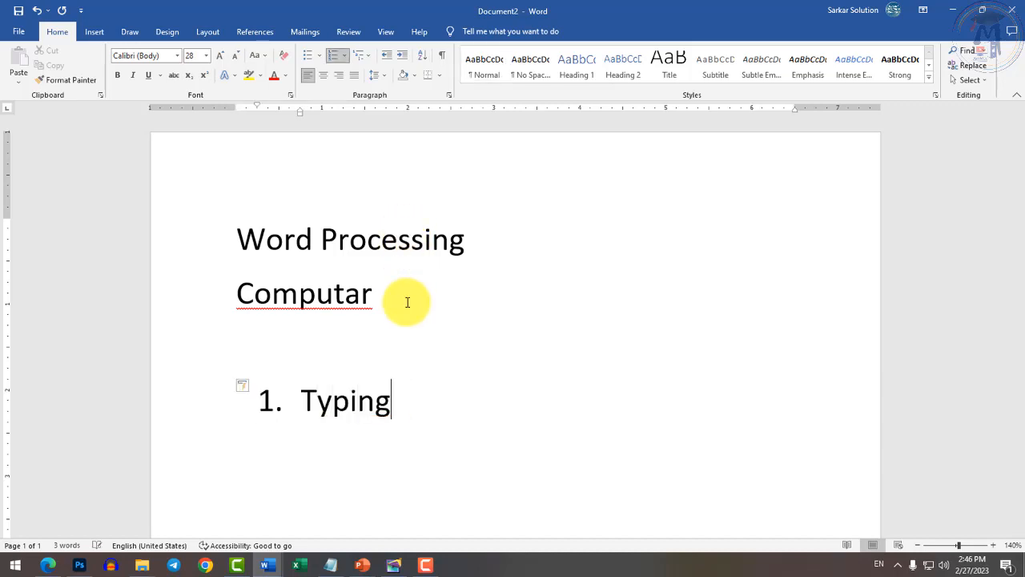
{"action": "key", "text": "Return"}
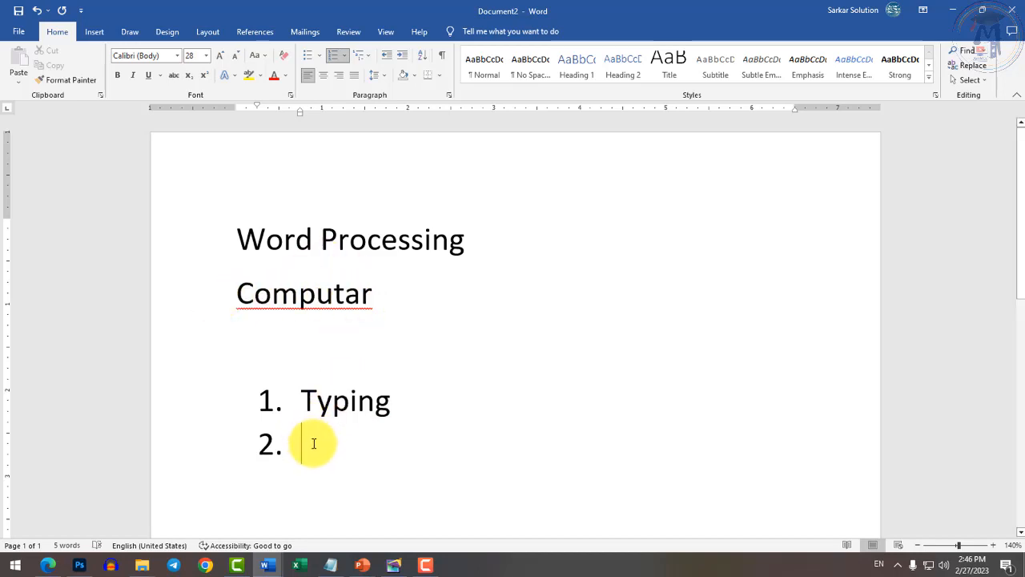
{"action": "type", "text": "Editing"}
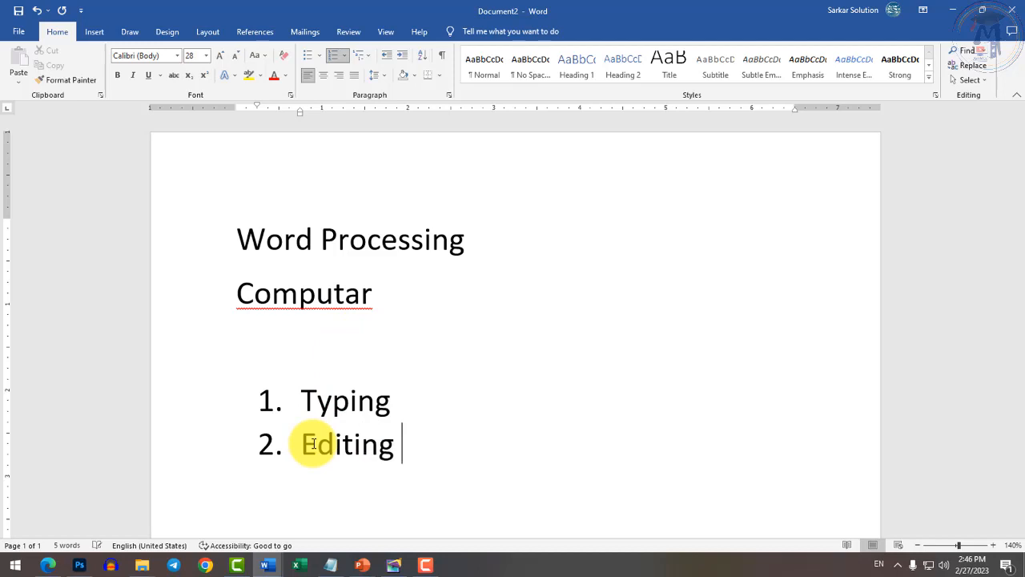
{"action": "key", "text": "Return"}
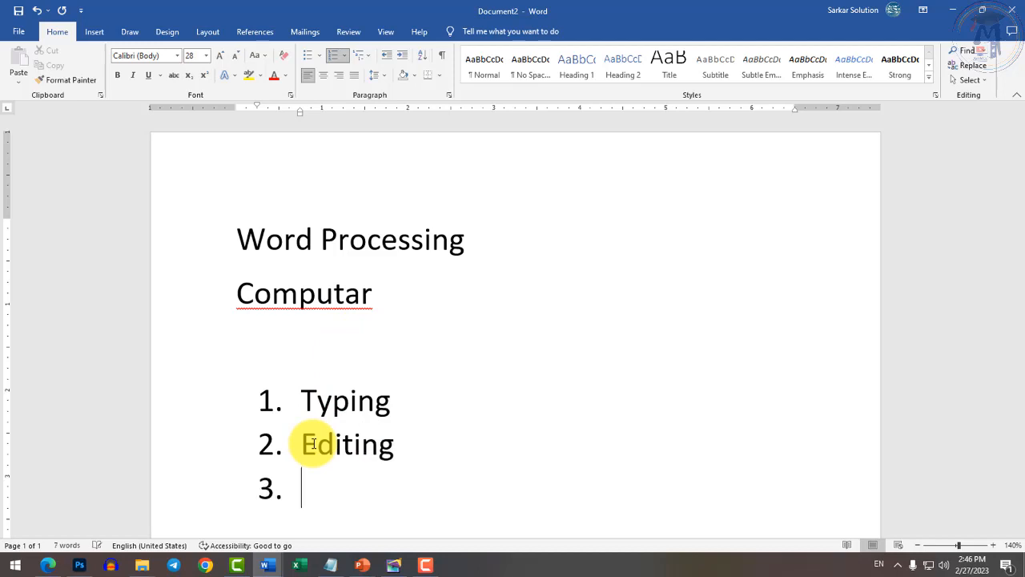
{"action": "right_click", "coordinate": [323, 297]}
{"action": "left_click", "coordinate": [328, 322]}
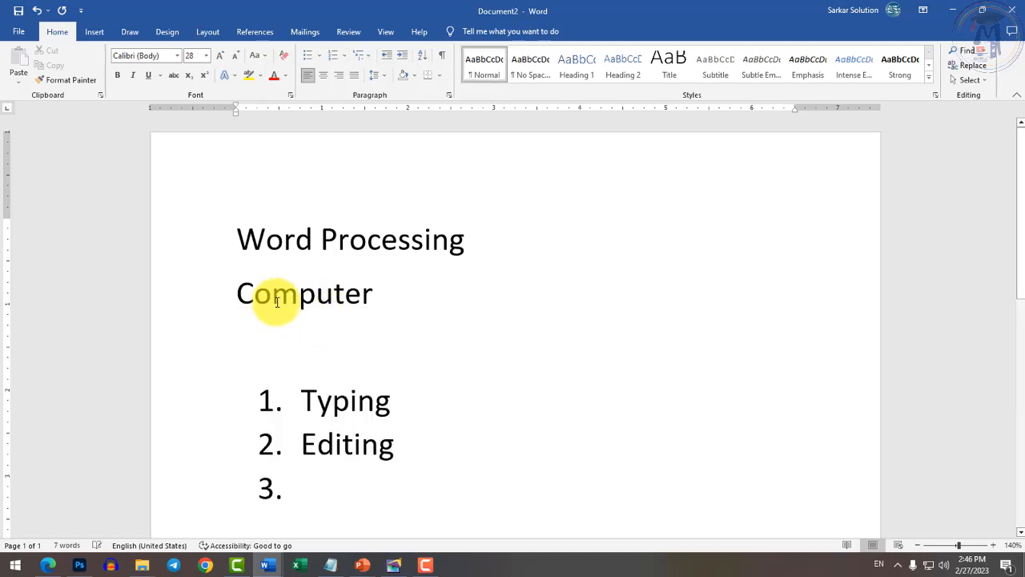
Make 'Computer' bold, italic, underlined and red, then clear all its formatting.
{"action": "left_click_drag", "start_coordinate": [236, 294], "coordinate": [370, 299]}
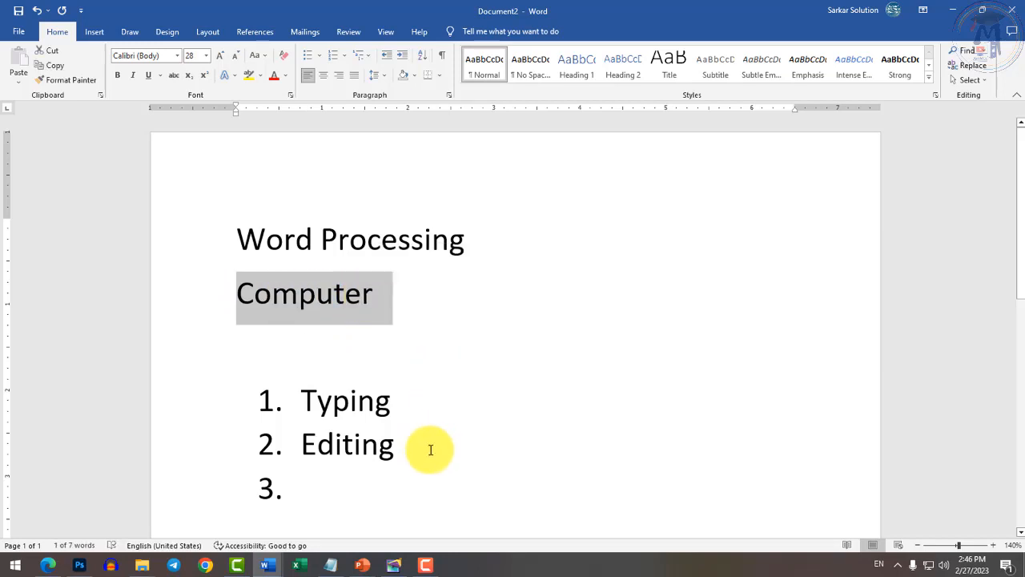
{"action": "left_click", "coordinate": [117, 76]}
{"action": "left_click", "coordinate": [133, 75]}
{"action": "left_click", "coordinate": [159, 77]}
{"action": "left_click", "coordinate": [152, 78]}
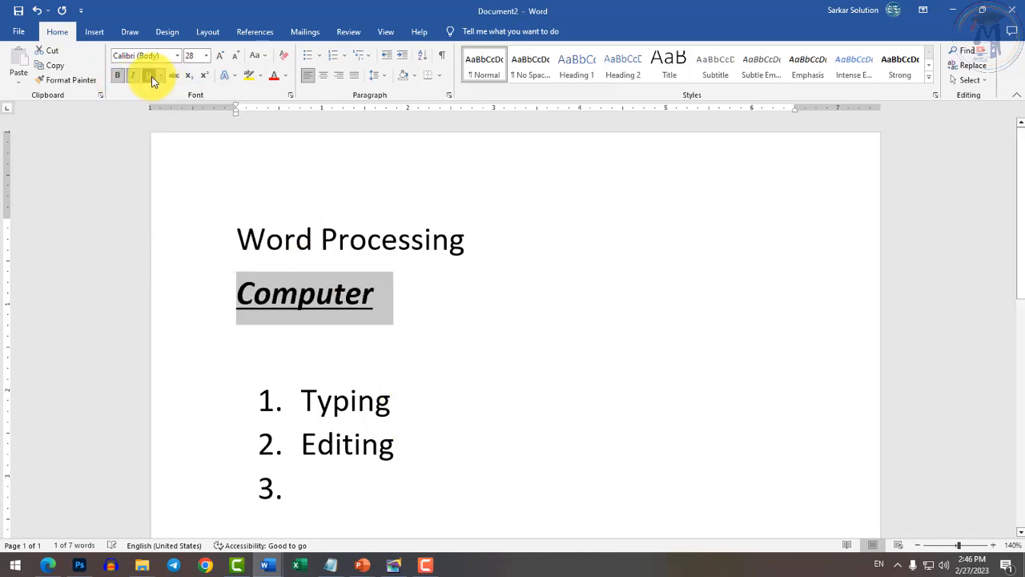
{"action": "left_click", "coordinate": [273, 80]}
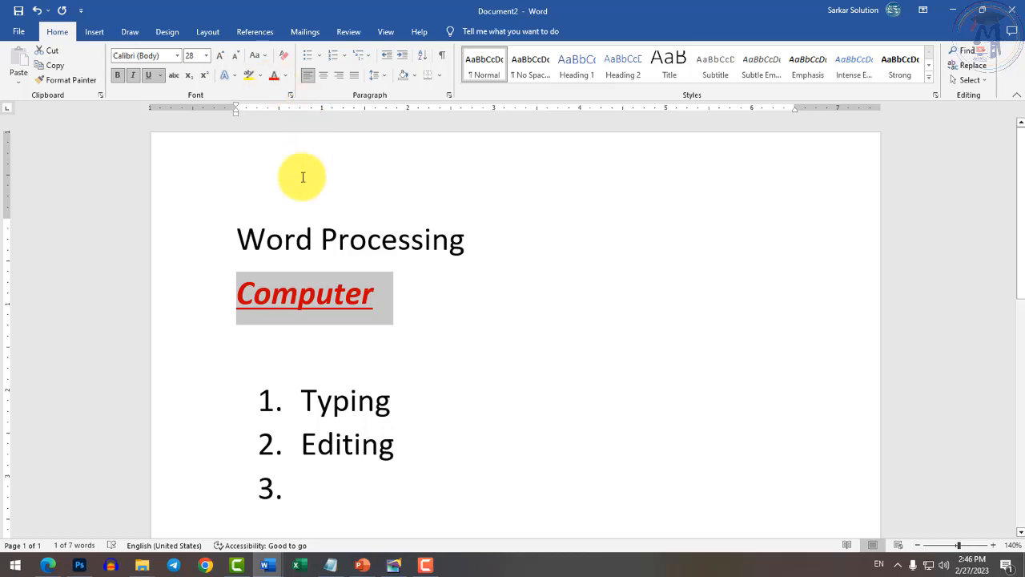
{"action": "left_click", "coordinate": [283, 58]}
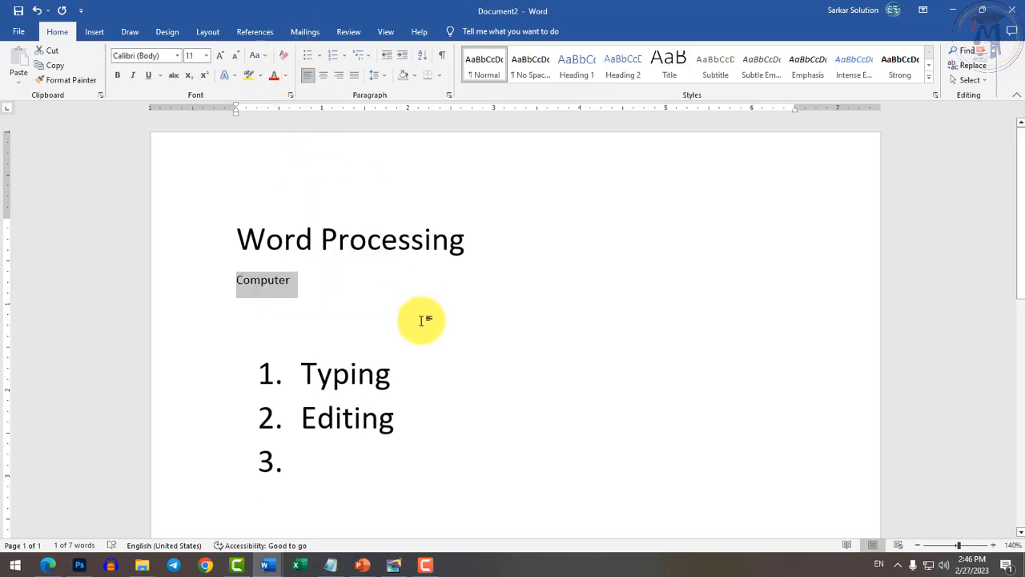
{"action": "left_click", "coordinate": [345, 460]}
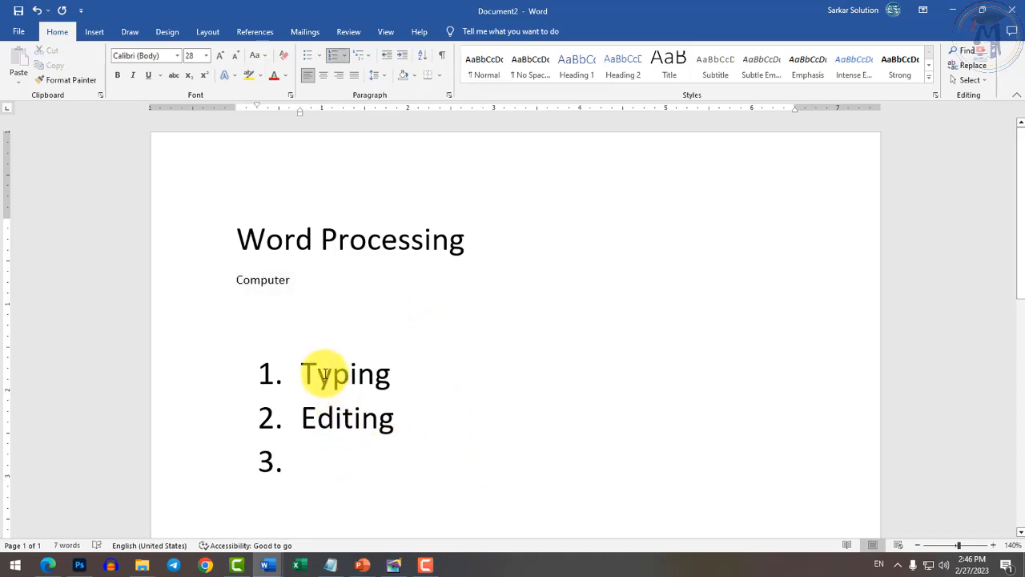
Add 'Formatting' as the third list item and enlarge 'Computer' to 22 pt.
{"action": "type", "text": "F"}
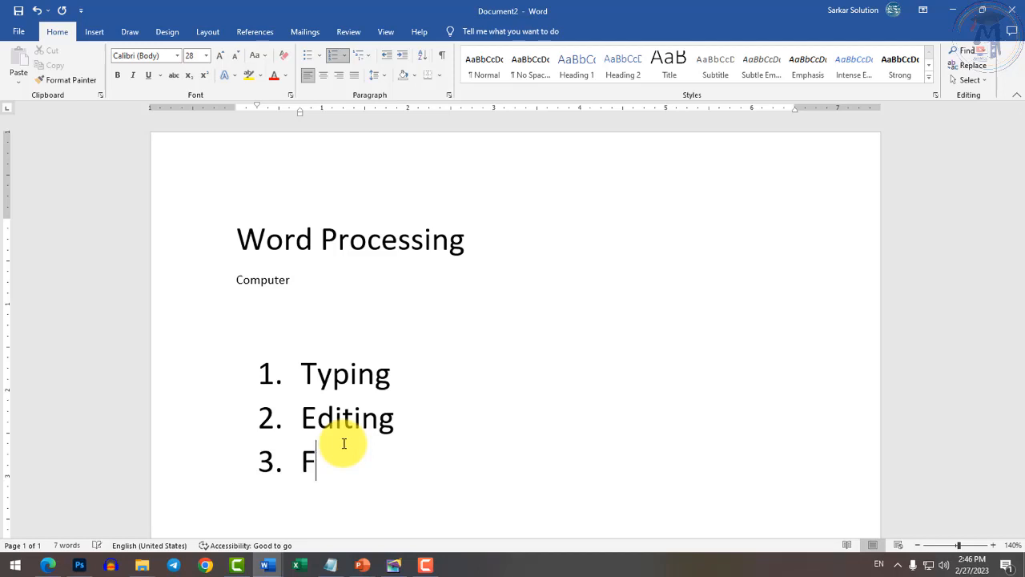
{"action": "type", "text": "ormatting"}
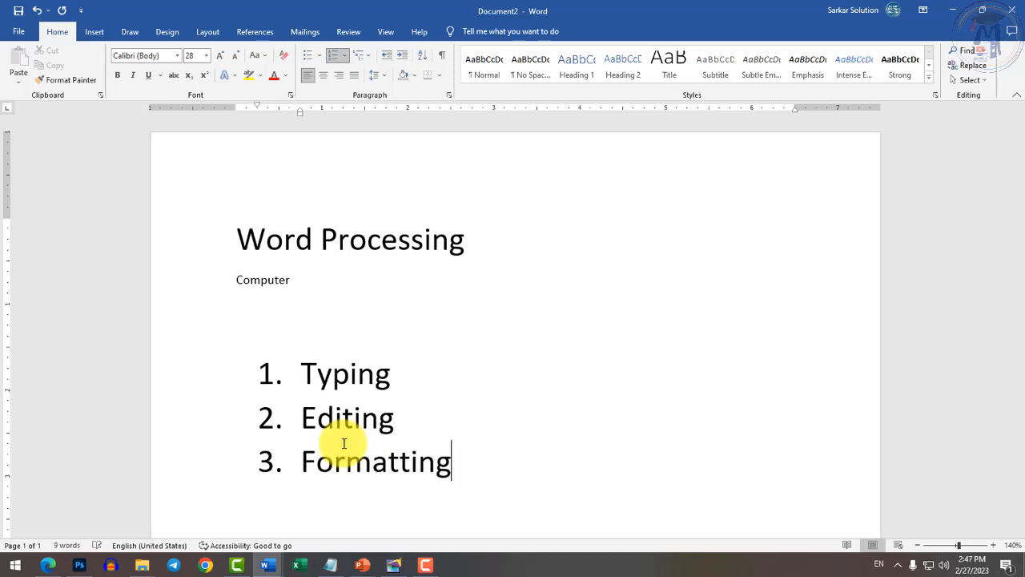
{"action": "key", "text": "Return"}
{"action": "double_click", "coordinate": [249, 289]}
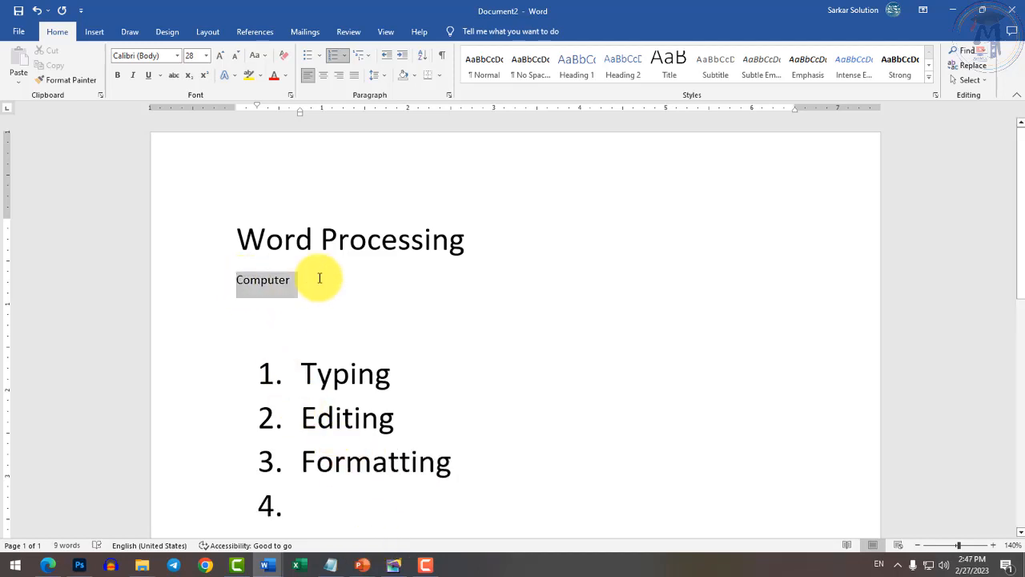
{"action": "key", "text": "ctrl+shift+period"}
{"action": "key", "text": "ctrl+shift+period"}
{"action": "key", "text": "ctrl+shift+period"}
{"action": "key", "text": "ctrl+shift+period"}
{"action": "key", "text": "ctrl+shift+period"}
{"action": "key", "text": "ctrl+shift+period"}
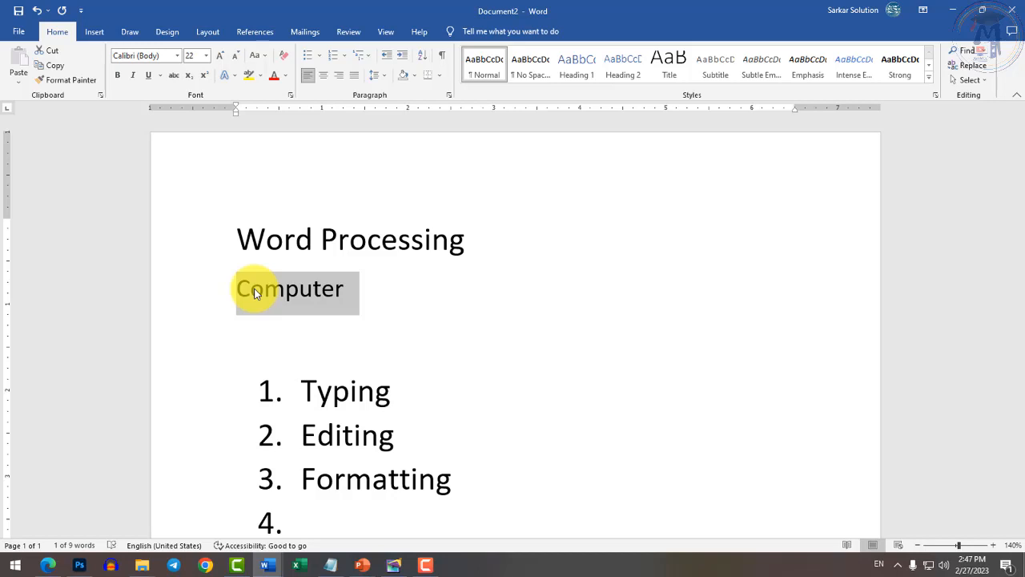
Add 'Saving' and 'Printing' as list items four and five.
{"action": "scroll", "coordinate": [328, 380], "scroll_direction": "down", "scroll_amount": 2}
{"action": "left_click", "coordinate": [343, 402]}
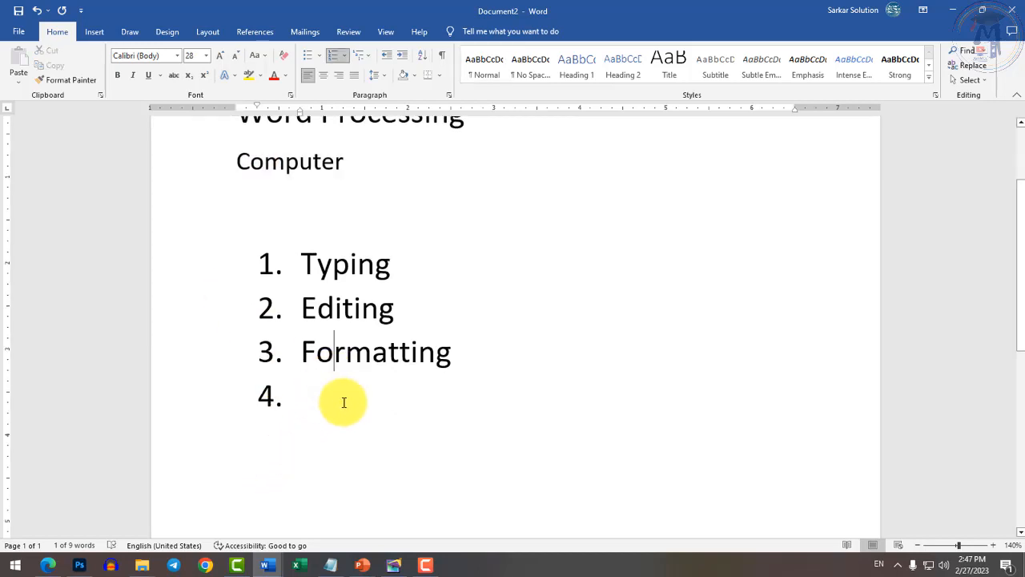
{"action": "type", "text": "Saving"}
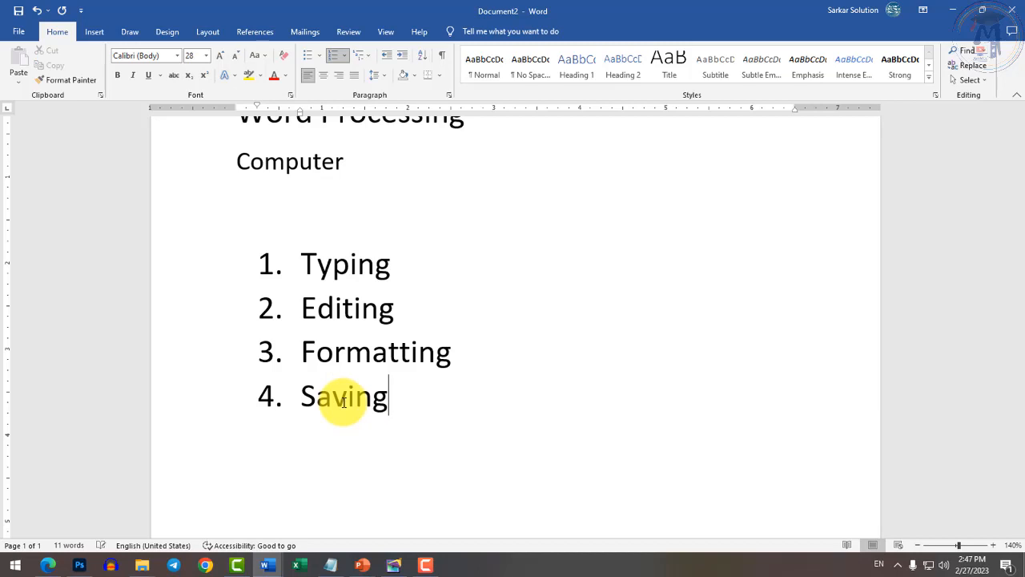
{"action": "key", "text": "Return"}
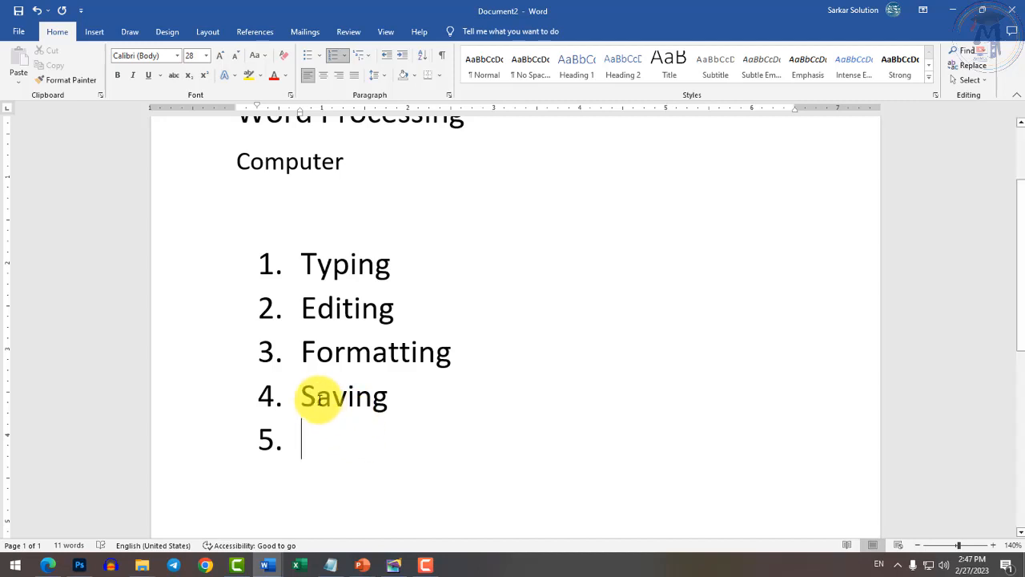
{"action": "left_click_drag", "start_coordinate": [306, 401], "coordinate": [446, 410]}
{"action": "left_click", "coordinate": [327, 442]}
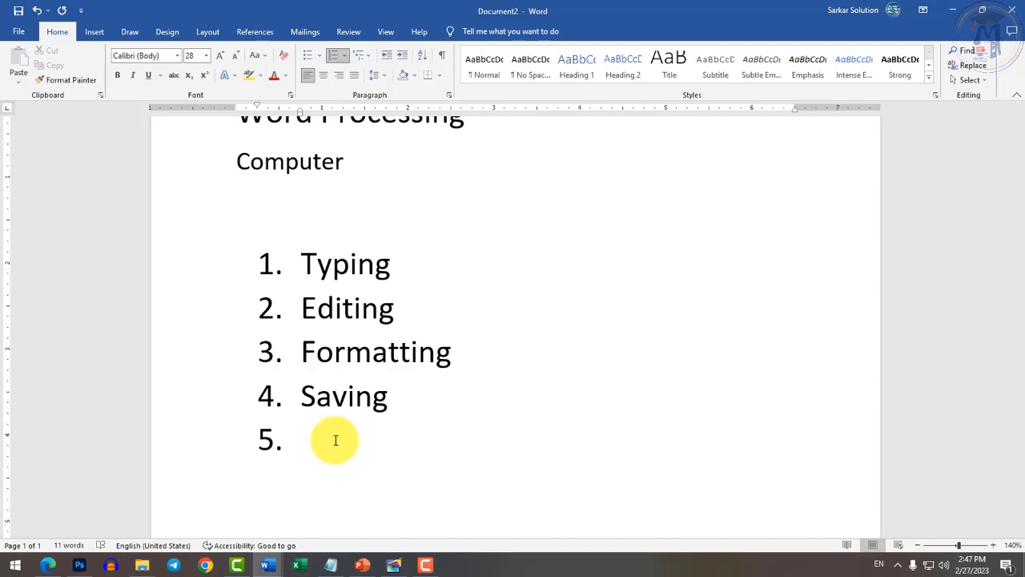
{"action": "type", "text": "Printing"}
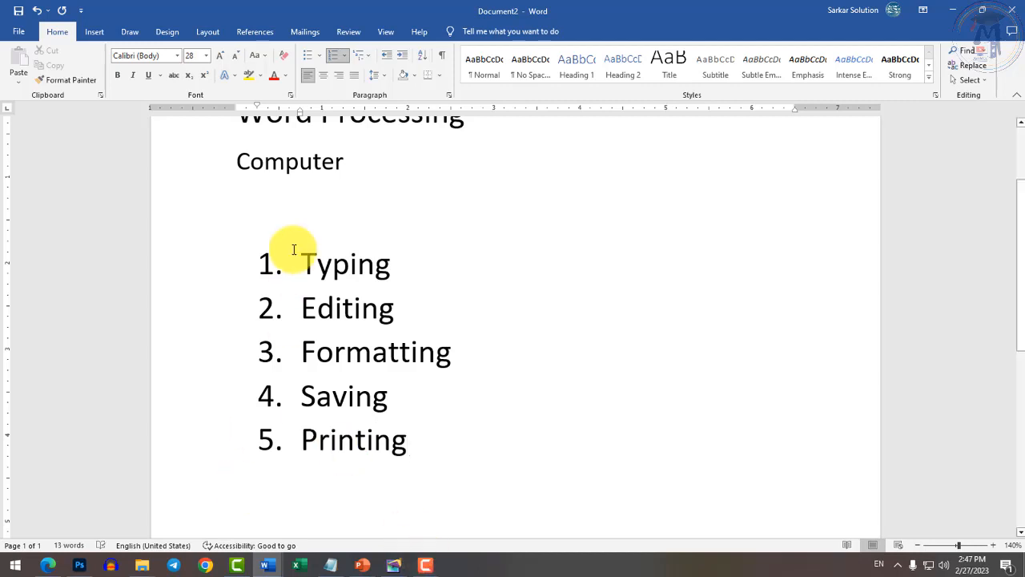
{"action": "left_click", "coordinate": [297, 215]}
Insert a blank line between 'Computer' and the numbered list.
{"action": "key", "text": "Return"}
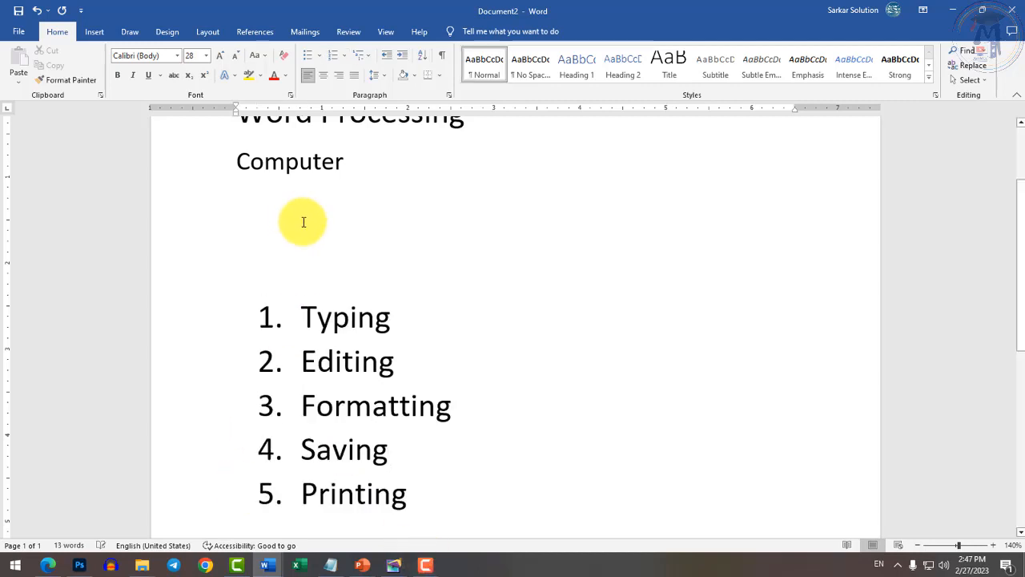
{"action": "scroll", "coordinate": [300, 221], "scroll_direction": "up", "scroll_amount": 1}
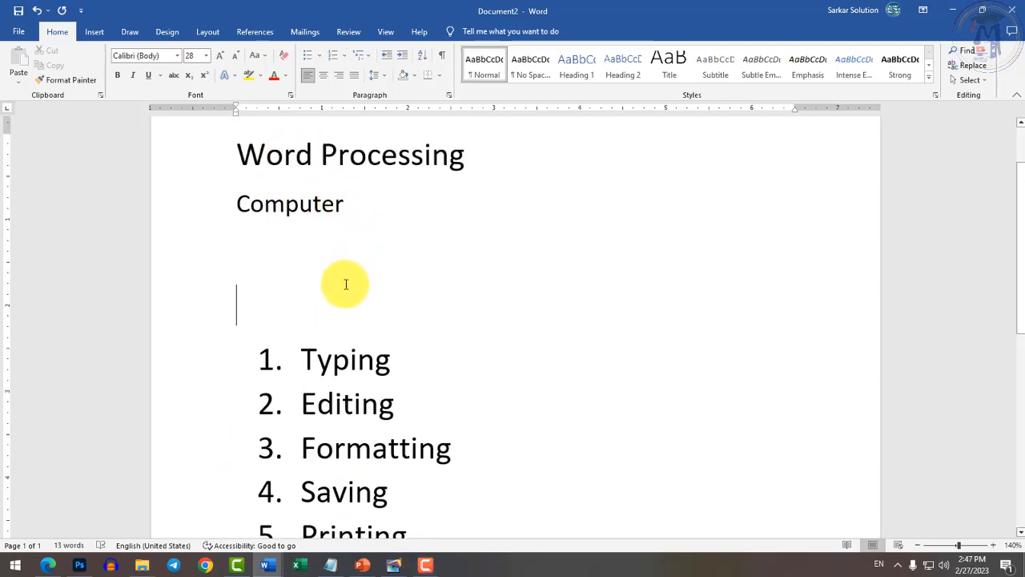
{"action": "scroll", "coordinate": [304, 359], "scroll_direction": "down", "scroll_amount": 1}
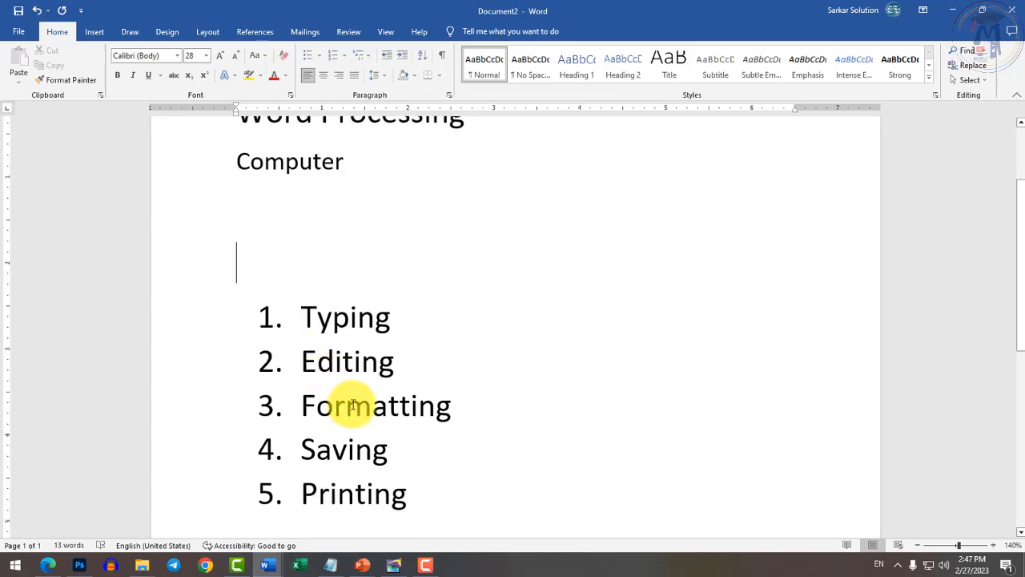
{"action": "scroll", "coordinate": [355, 404], "scroll_direction": "up", "scroll_amount": 1}
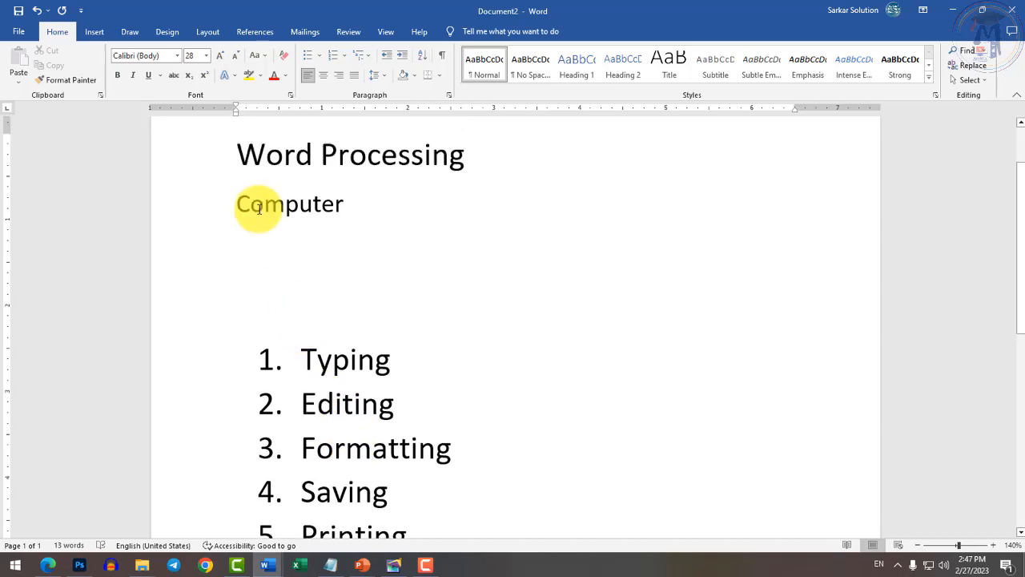
{"action": "triple_click", "coordinate": [521, 155]}
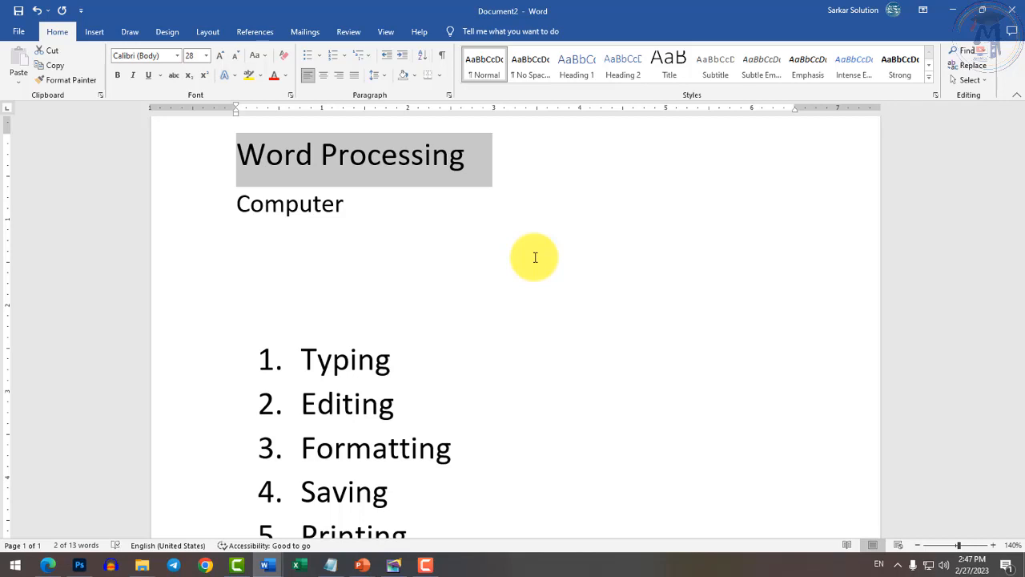
Switch to the separate Test document window.
{"action": "scroll", "coordinate": [481, 320], "scroll_direction": "down", "scroll_amount": 3}
{"action": "left_click", "coordinate": [402, 385]}
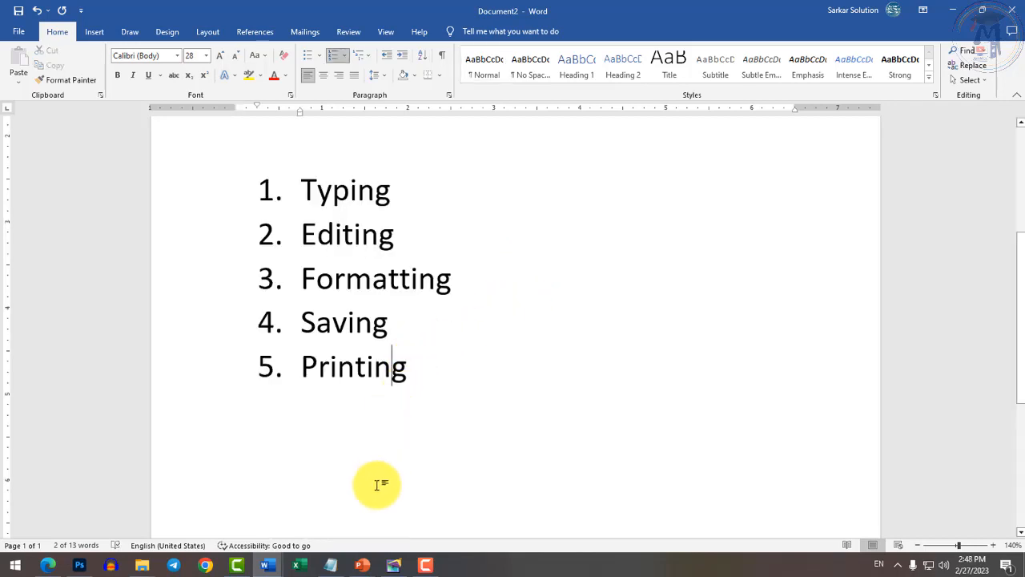
{"action": "mouse_move", "coordinate": [280, 571]}
{"action": "left_click", "coordinate": [305, 524]}
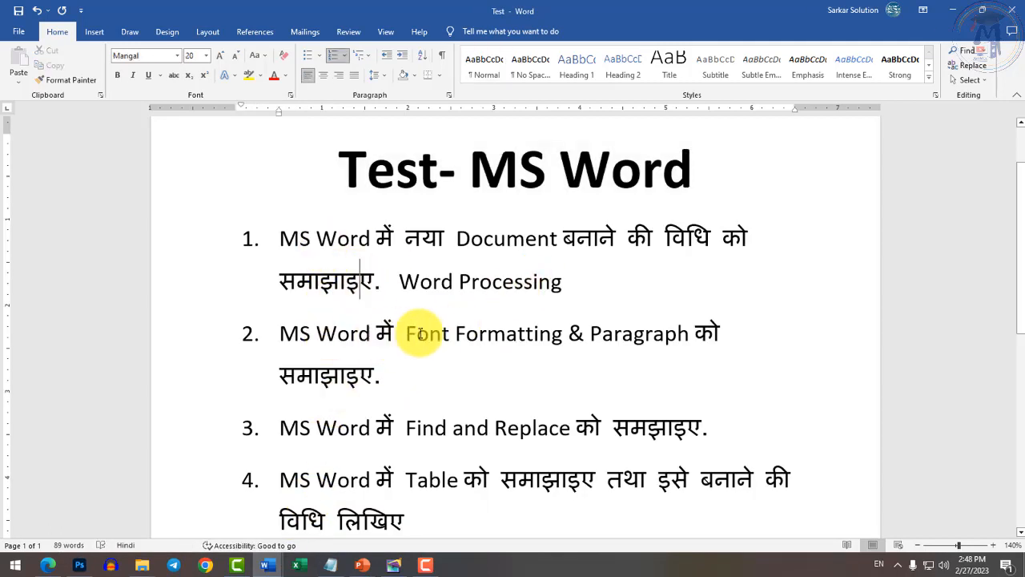
Return to Document2 and type 'Font Formatting' on a new line below Printing.
{"action": "left_click_drag", "start_coordinate": [417, 333], "coordinate": [598, 331]}
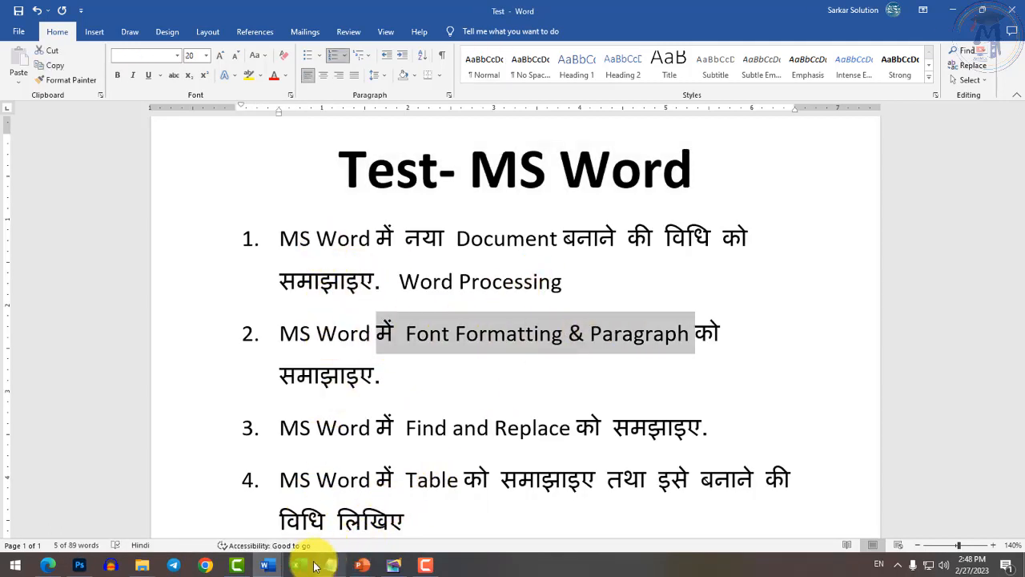
{"action": "left_click", "coordinate": [277, 571]}
{"action": "left_click", "coordinate": [386, 519]}
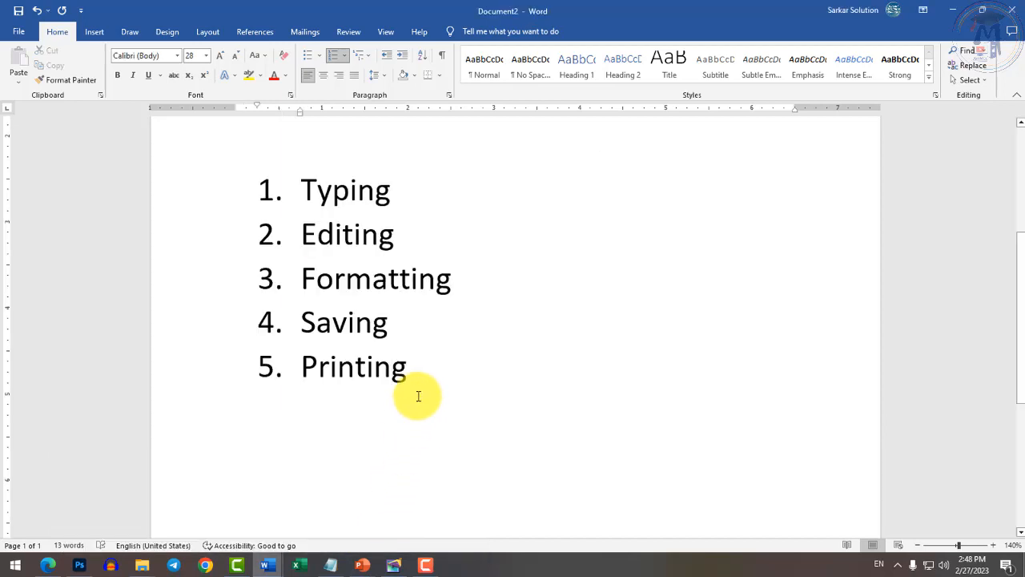
{"action": "scroll", "coordinate": [421, 395], "scroll_direction": "up", "scroll_amount": 3}
{"action": "scroll", "coordinate": [421, 395], "scroll_direction": "down", "scroll_amount": 3}
{"action": "left_click", "coordinate": [473, 243]}
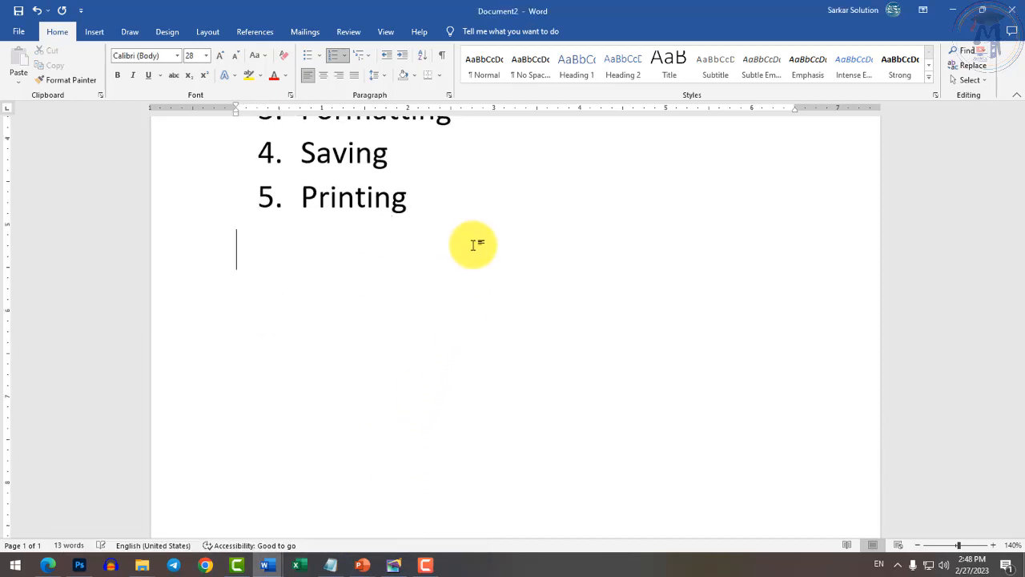
{"action": "type", "text": "Font Formatting"}
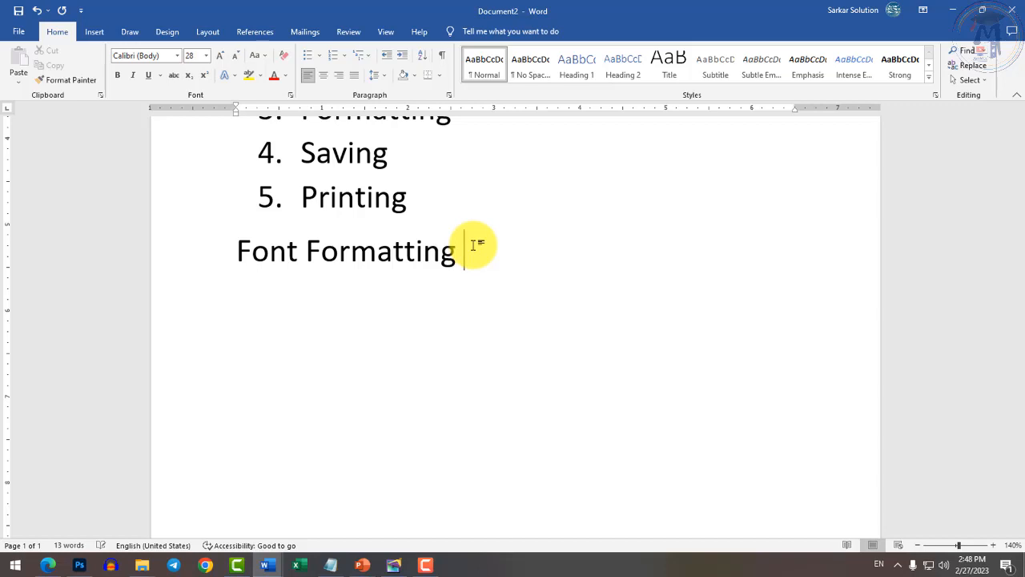
{"action": "key", "text": "Return"}
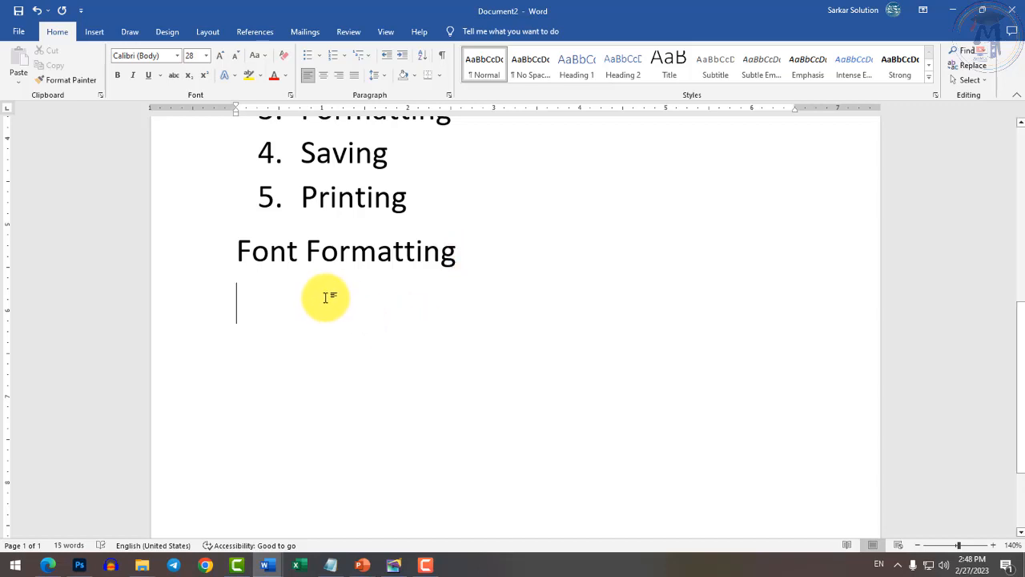
Select the 'Font Formatting' line below the numbered list.
{"action": "left_click_drag", "start_coordinate": [240, 260], "coordinate": [426, 249]}
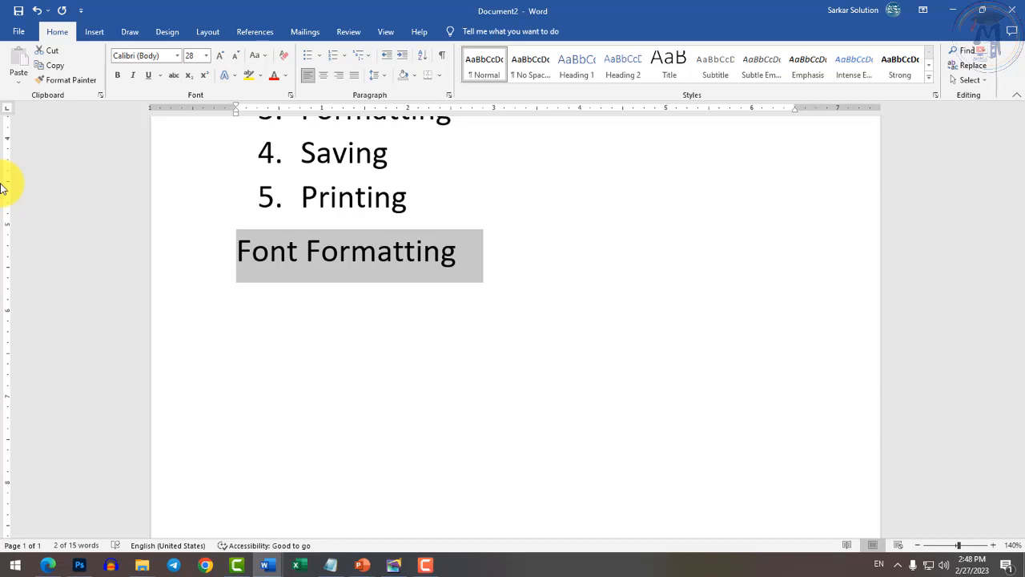
{"action": "scroll", "coordinate": [281, 265], "scroll_direction": "up", "scroll_amount": 3}
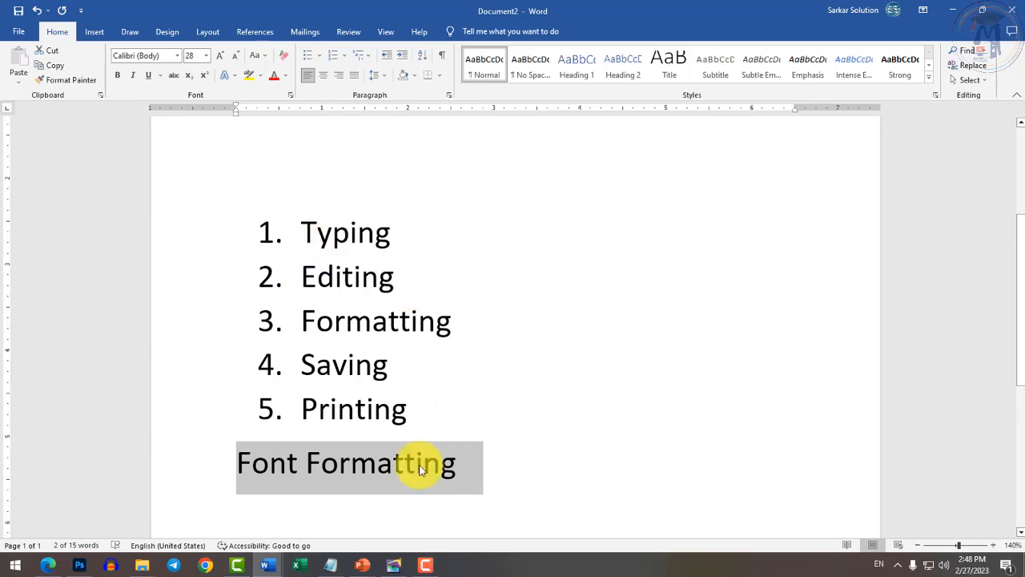
{"action": "left_click", "coordinate": [559, 479]}
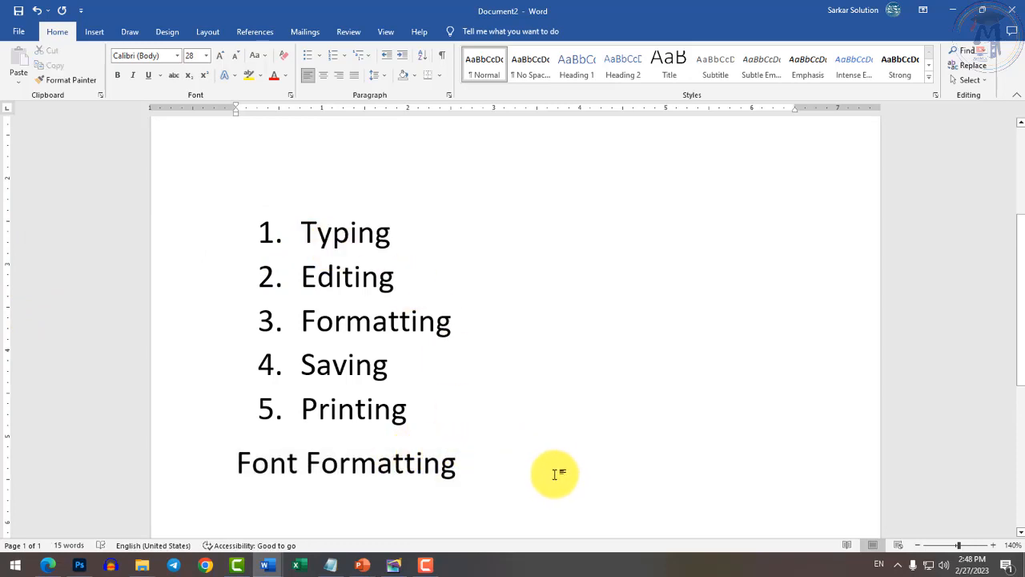
{"action": "key", "text": "ctrl+a"}
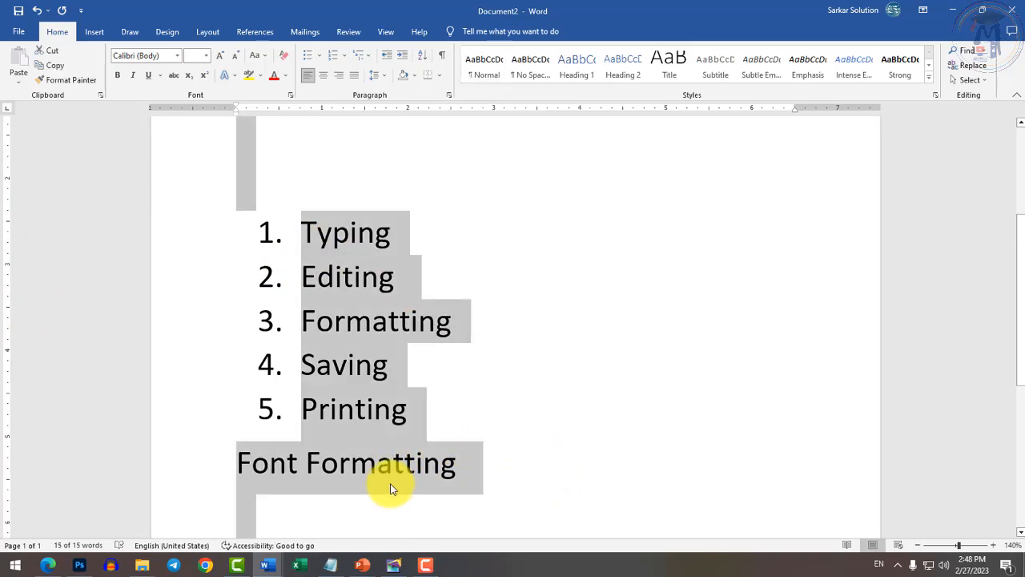
{"action": "left_click", "coordinate": [270, 455]}
{"action": "left_click_drag", "start_coordinate": [240, 462], "coordinate": [447, 457]}
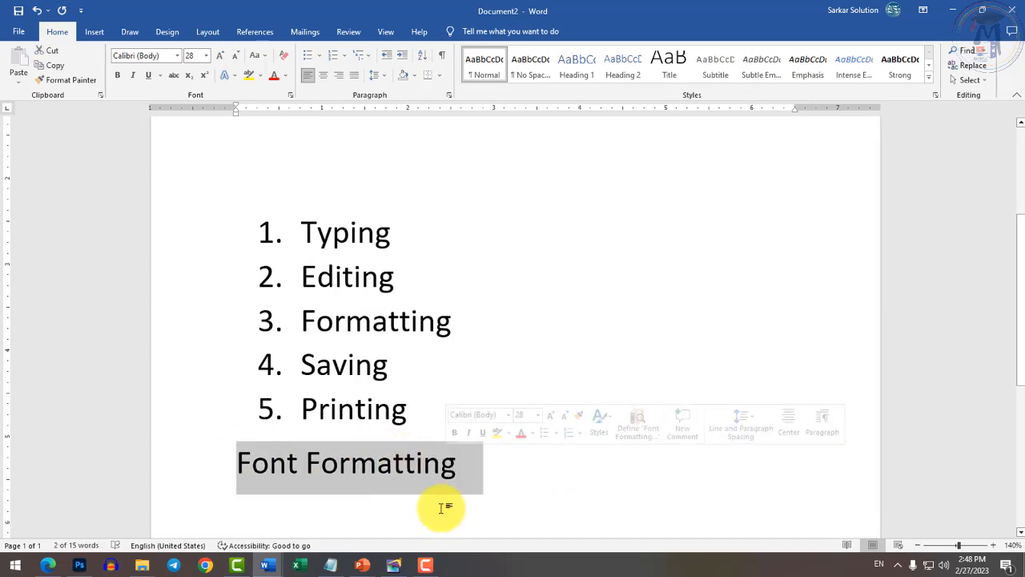
{"action": "left_click", "coordinate": [287, 479]}
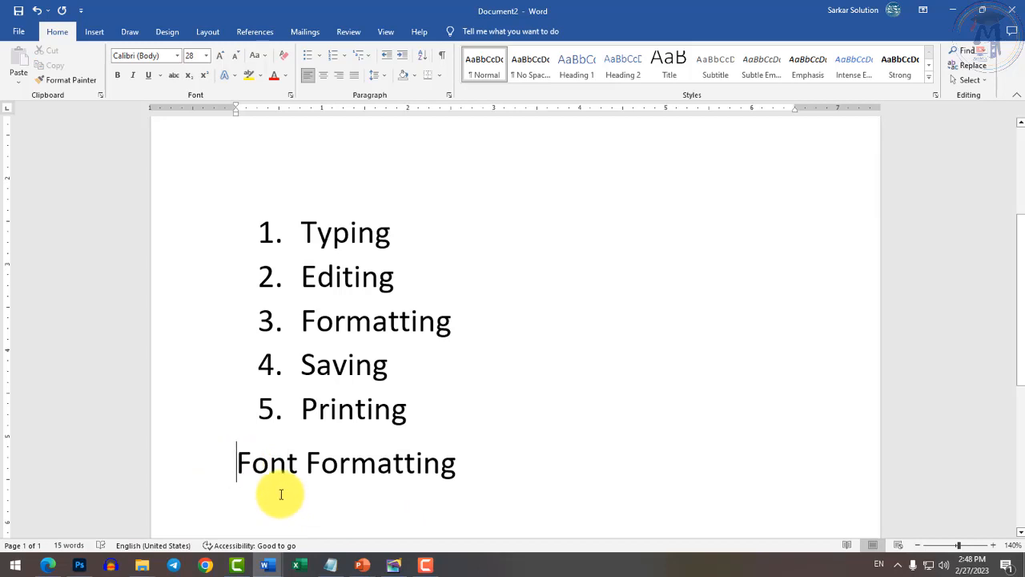
{"action": "key", "text": "Home"}
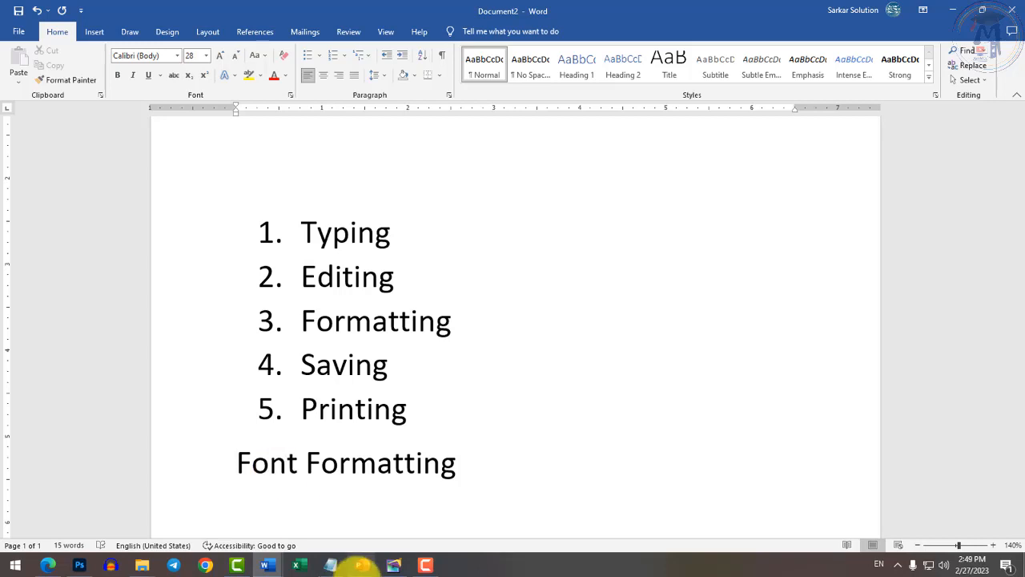
{"action": "left_click", "coordinate": [395, 236]}
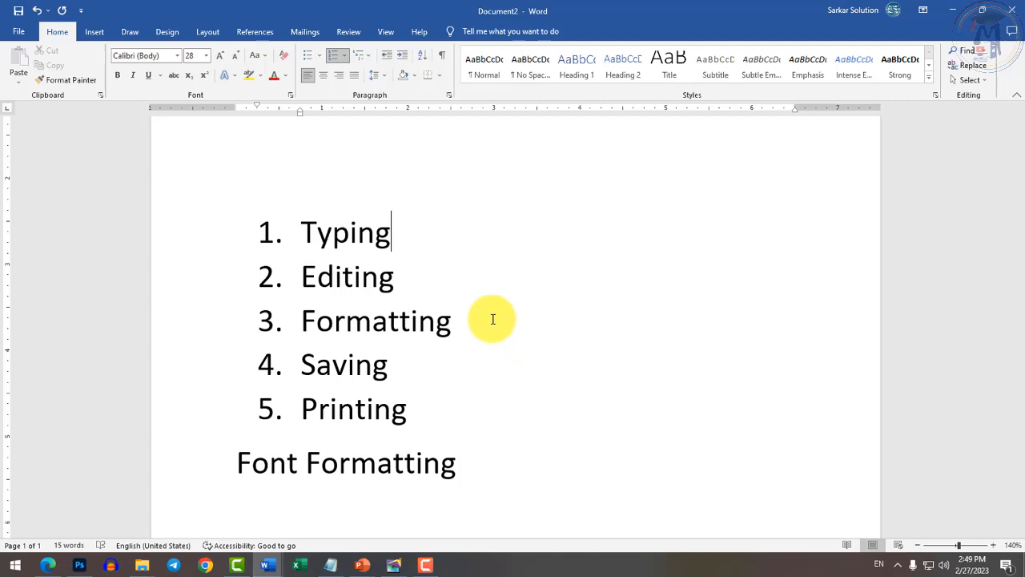
{"action": "left_click", "coordinate": [570, 483]}
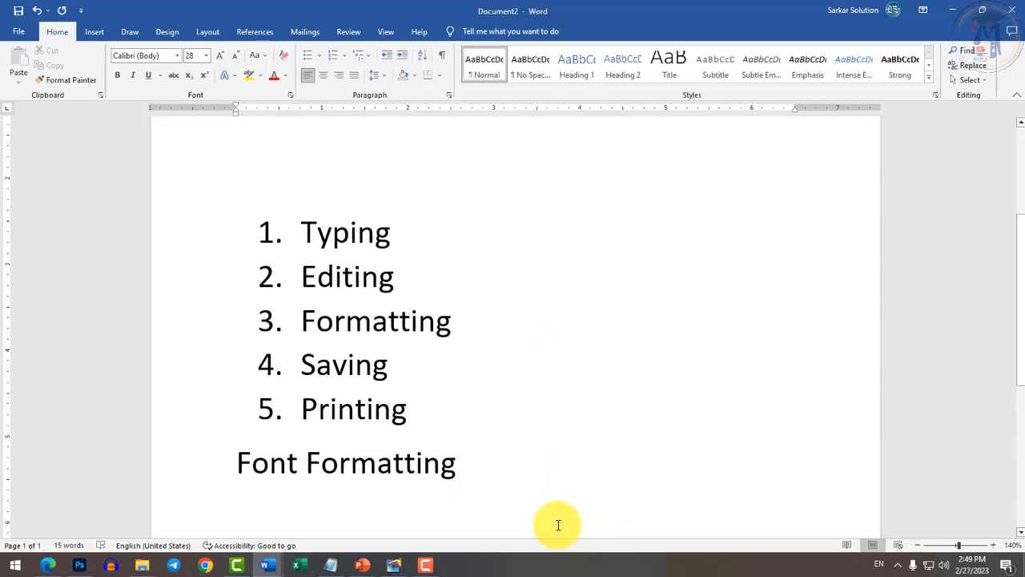
{"action": "scroll", "coordinate": [261, 359], "scroll_direction": "down", "scroll_amount": 2}
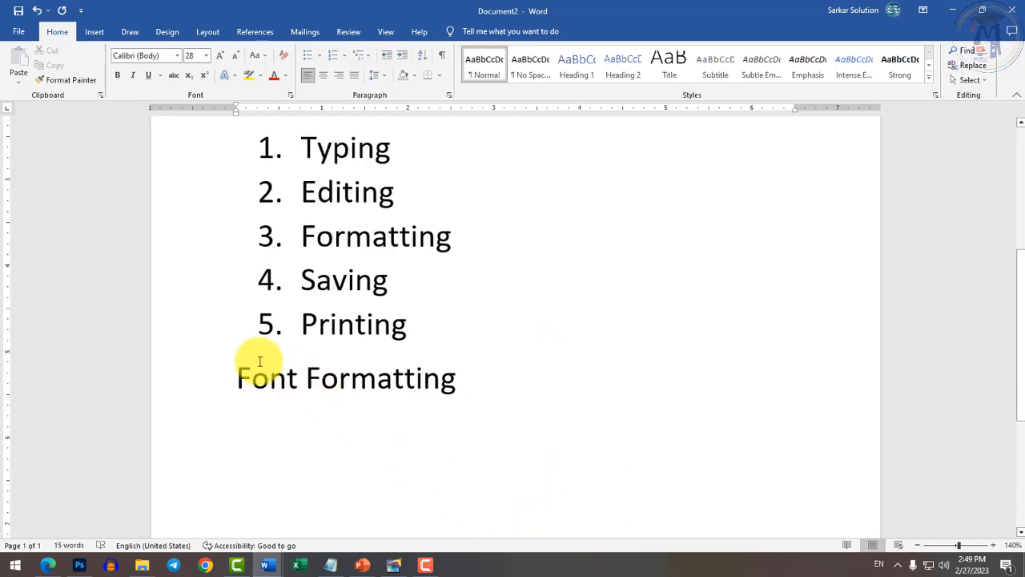
{"action": "left_click_drag", "start_coordinate": [467, 382], "coordinate": [241, 382]}
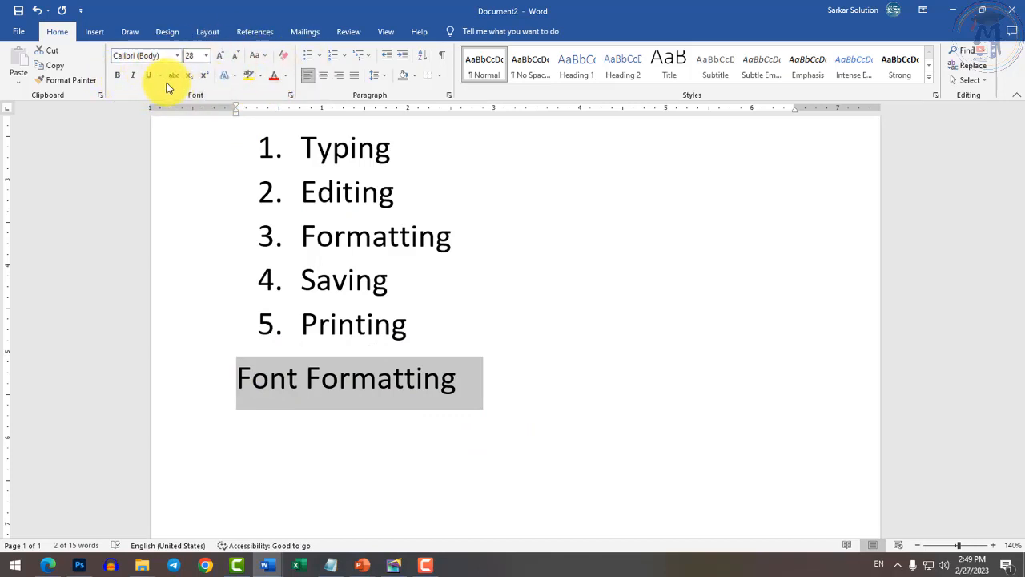
Enlarge the 'Font Formatting' heading to 48 pt.
{"action": "left_click", "coordinate": [220, 55]}
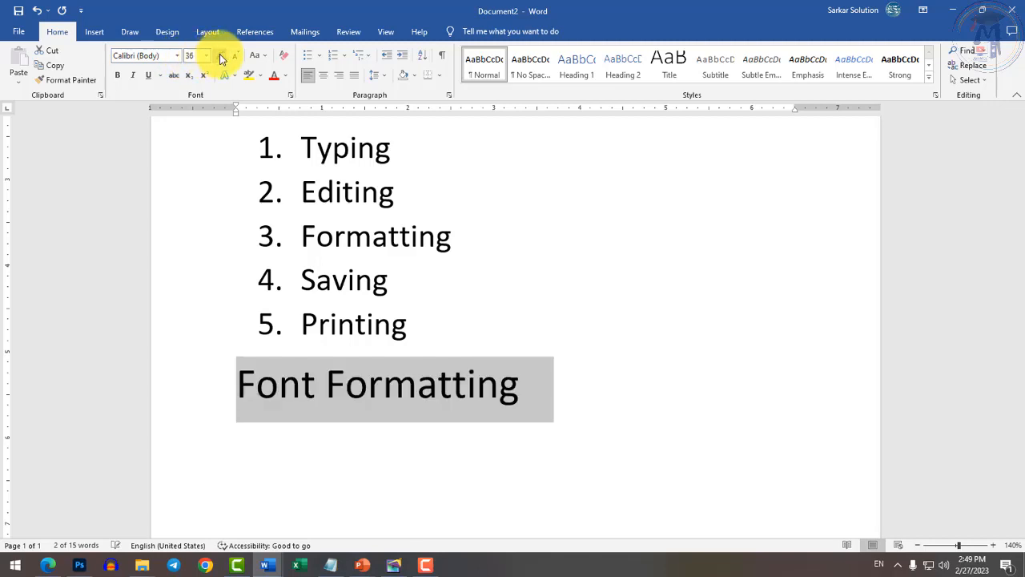
{"action": "left_click", "coordinate": [220, 54]}
{"action": "left_click", "coordinate": [220, 55]}
{"action": "left_click", "coordinate": [220, 55]}
{"action": "left_click", "coordinate": [233, 58]}
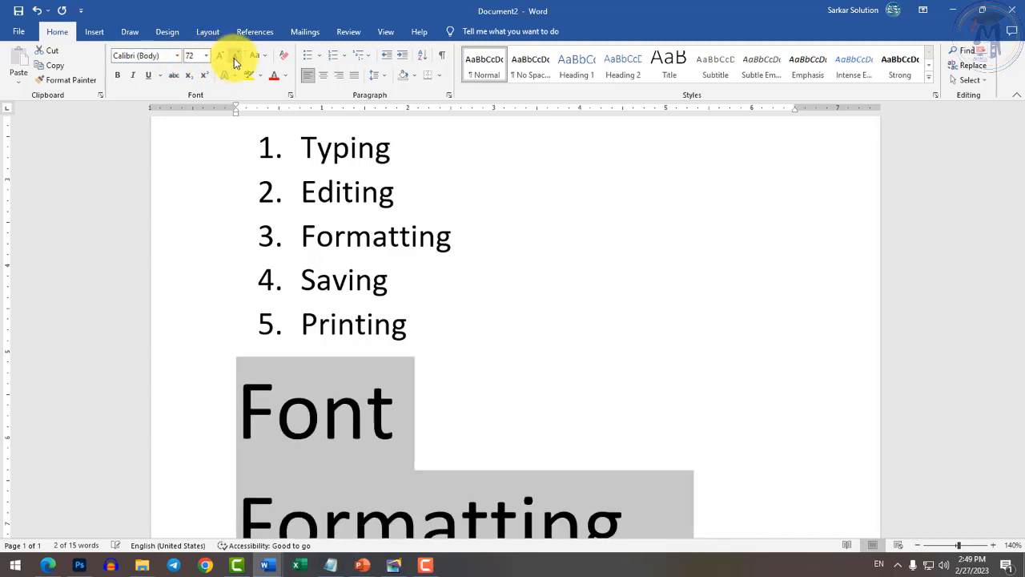
{"action": "left_click", "coordinate": [233, 58]}
{"action": "left_click", "coordinate": [233, 58]}
{"action": "left_click", "coordinate": [220, 55]}
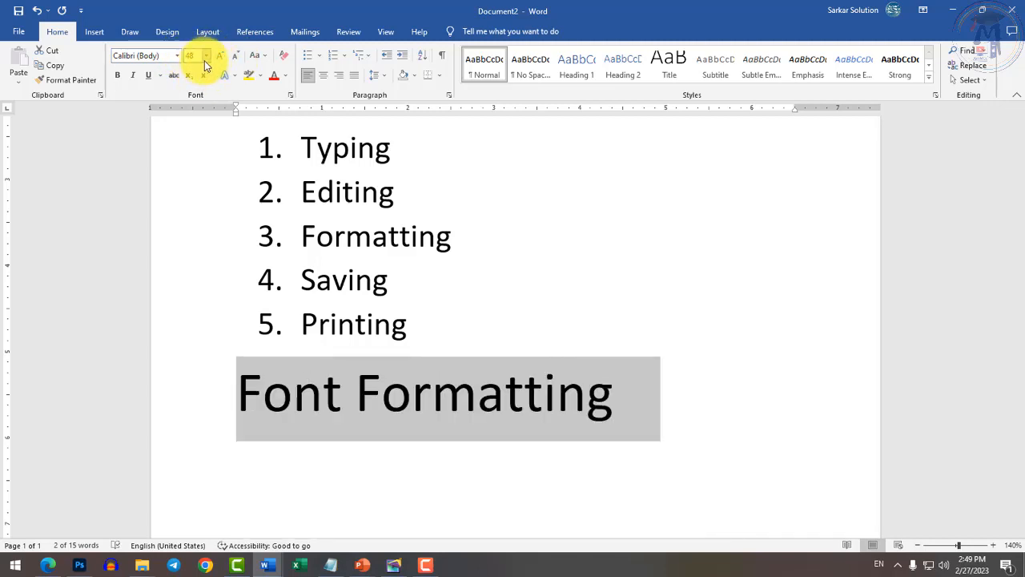
{"action": "left_click", "coordinate": [206, 58]}
{"action": "left_click", "coordinate": [205, 57]}
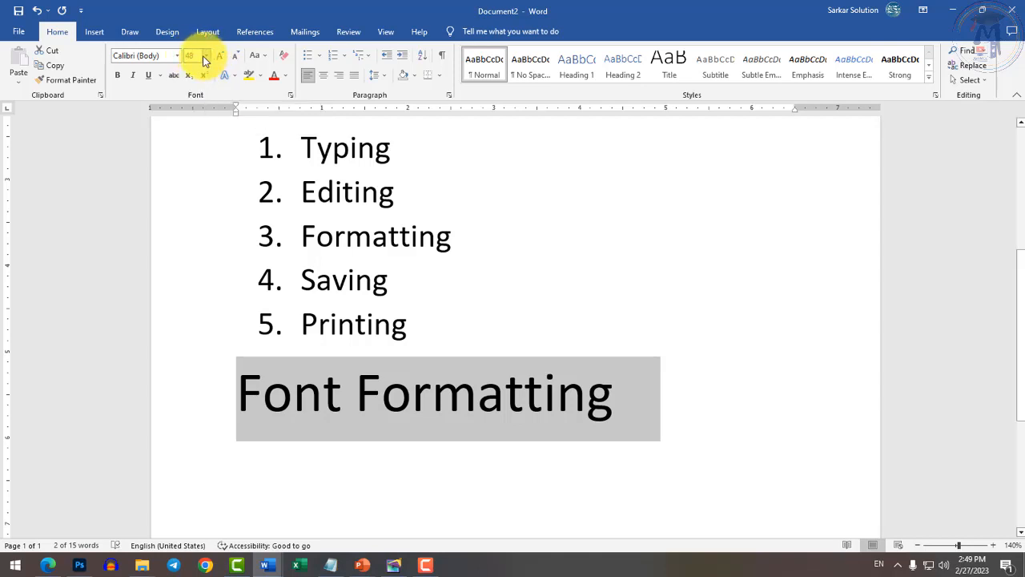
Change the heading font from Algerian to Bahnschrift SemiBold.
{"action": "left_click", "coordinate": [180, 58]}
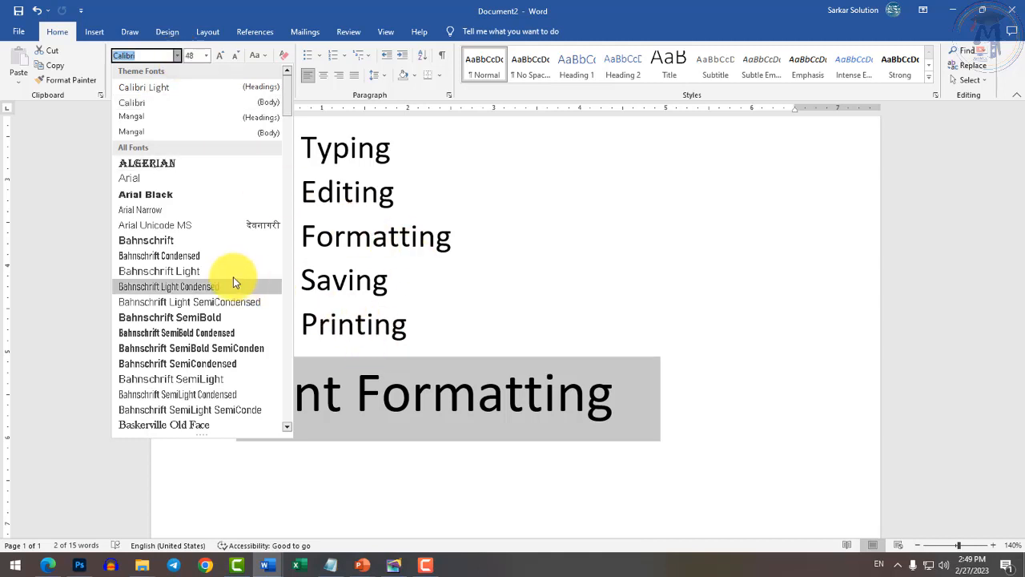
{"action": "left_click", "coordinate": [161, 163]}
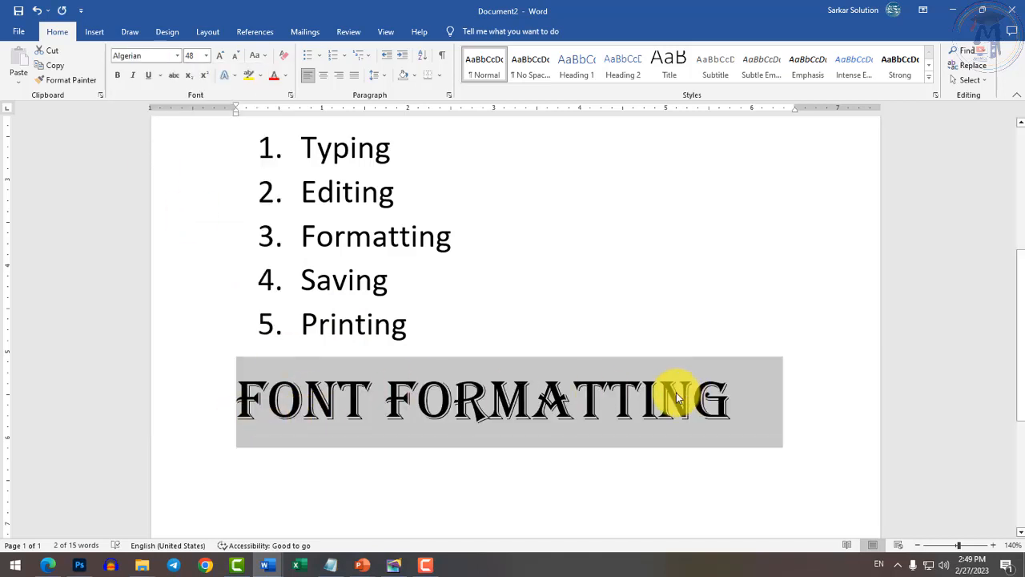
{"action": "left_click", "coordinate": [177, 55]}
{"action": "left_click", "coordinate": [133, 269]}
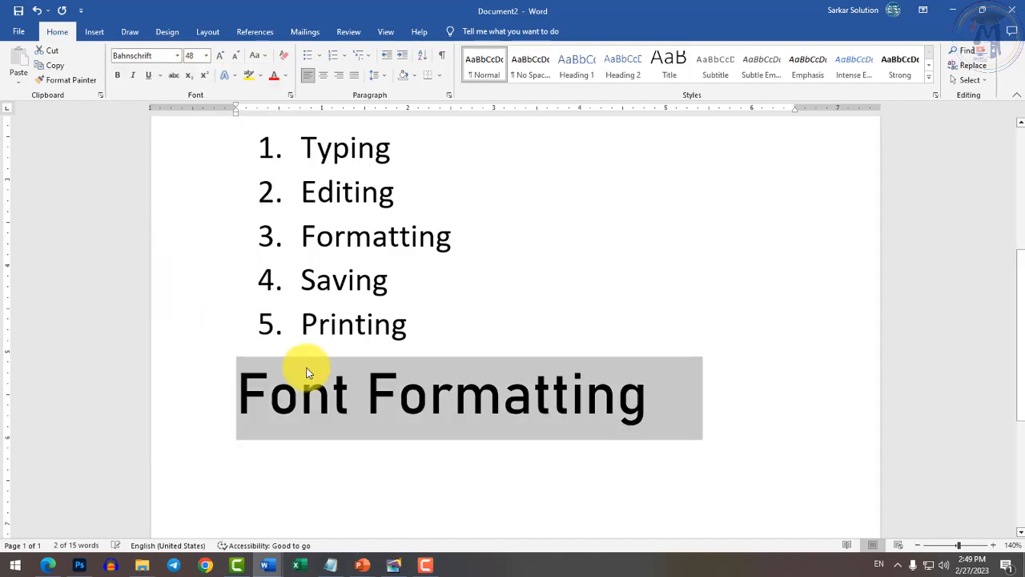
{"action": "left_click", "coordinate": [177, 56]}
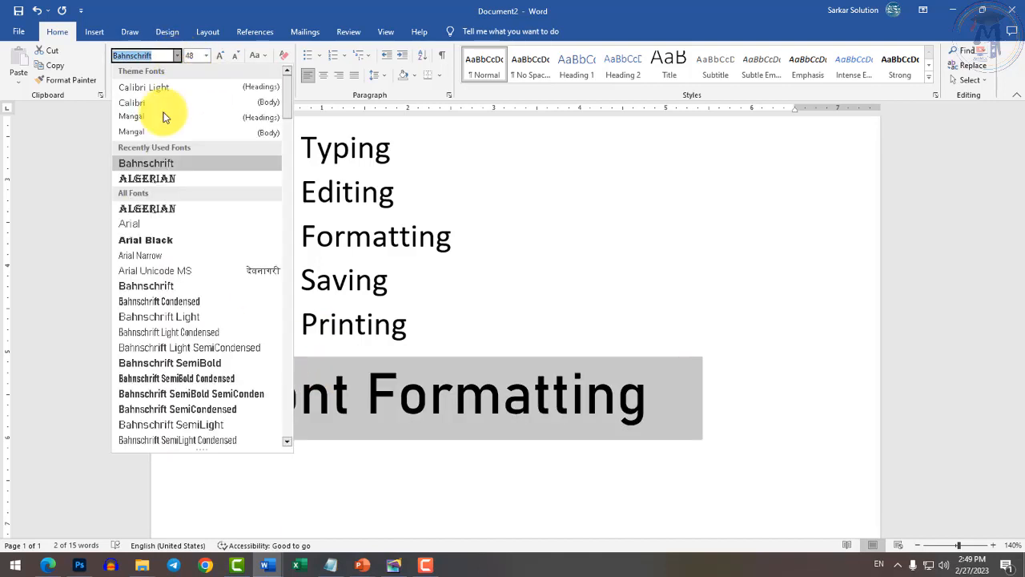
{"action": "left_click", "coordinate": [152, 362]}
{"action": "left_click", "coordinate": [177, 55]}
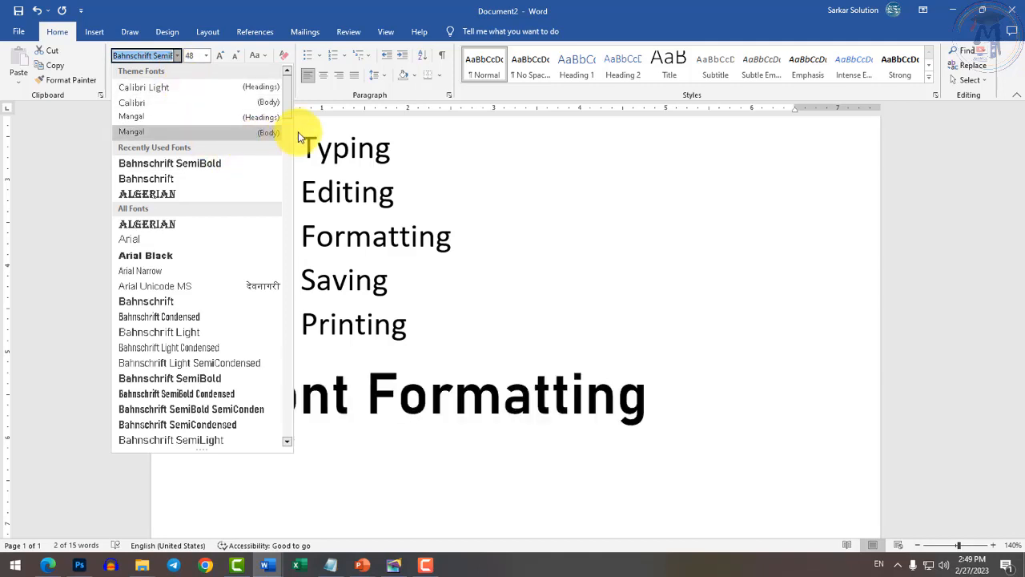
{"action": "left_click_drag", "start_coordinate": [287, 108], "coordinate": [275, 240]}
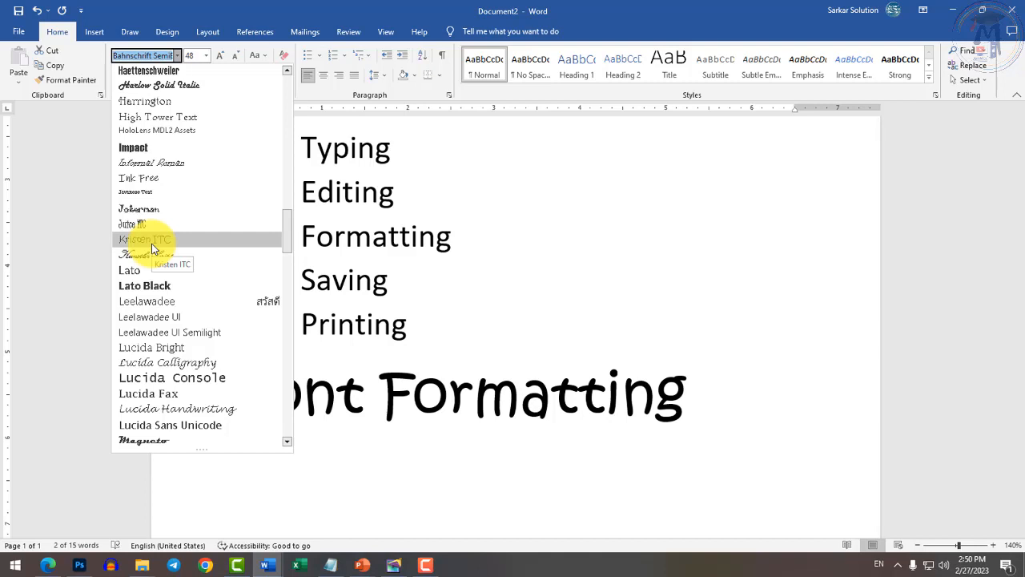
{"action": "left_click", "coordinate": [733, 441]}
{"action": "left_click", "coordinate": [767, 487]}
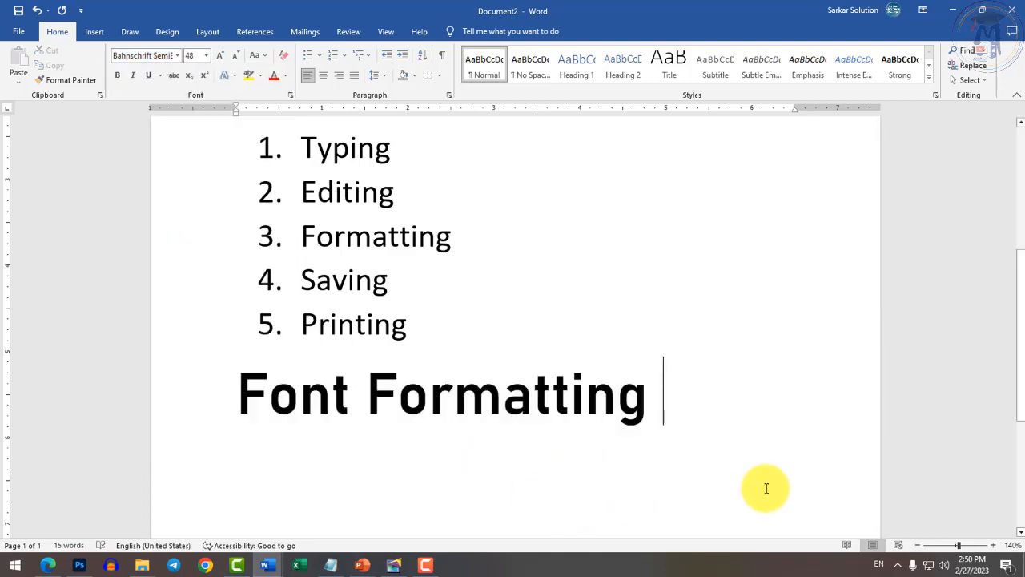
Type 'D;ksa ijs'ku gks' on a new line beneath the heading.
{"action": "key", "text": "Return"}
{"action": "type", "text": "D;ksa"}
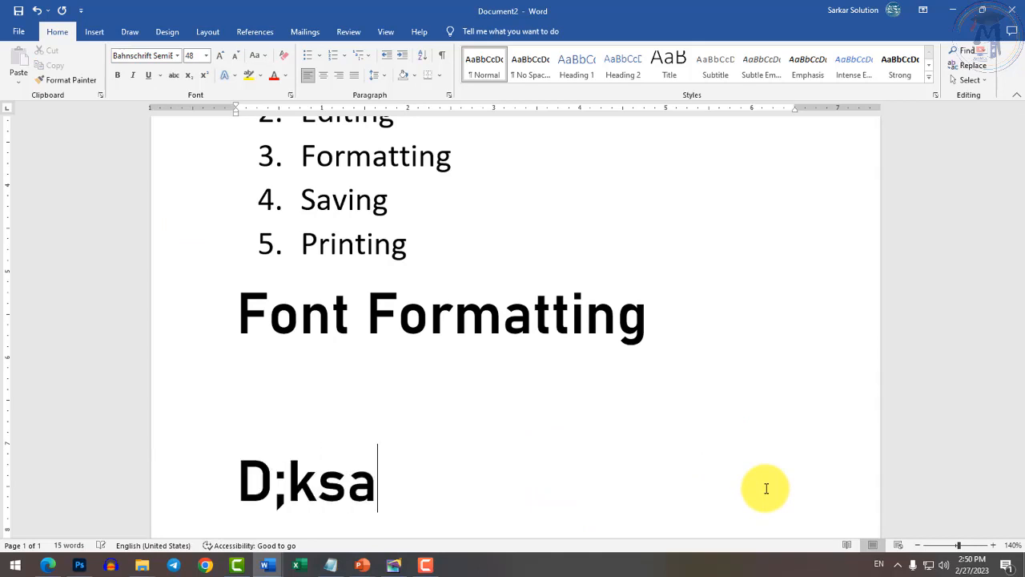
{"action": "type", "text": " ijs'ku gks"}
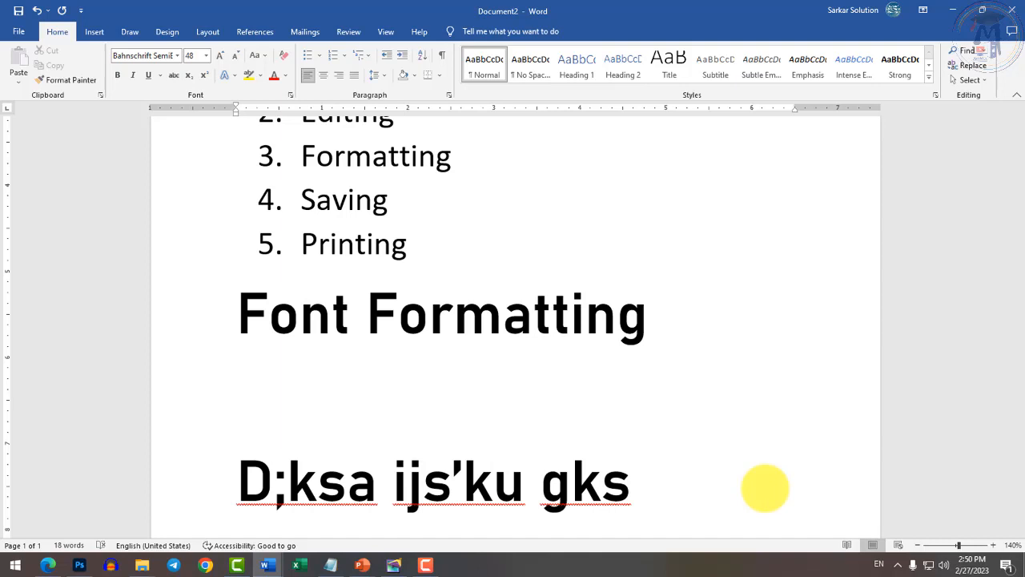
{"action": "scroll", "coordinate": [765, 489], "scroll_direction": "down", "scroll_amount": 1}
{"action": "left_click", "coordinate": [245, 397]}
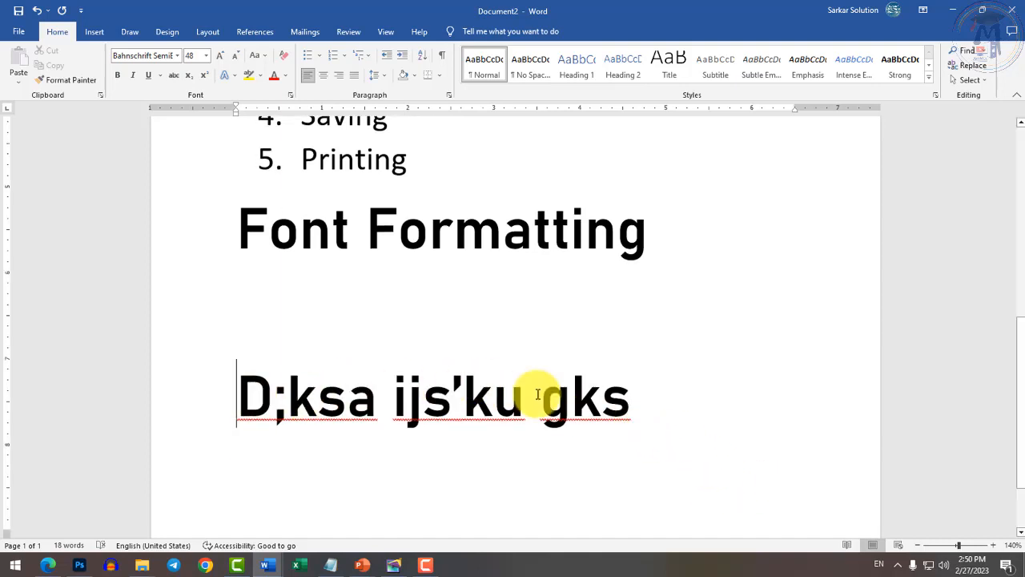
{"action": "left_click", "coordinate": [634, 390], "text": "shift"}
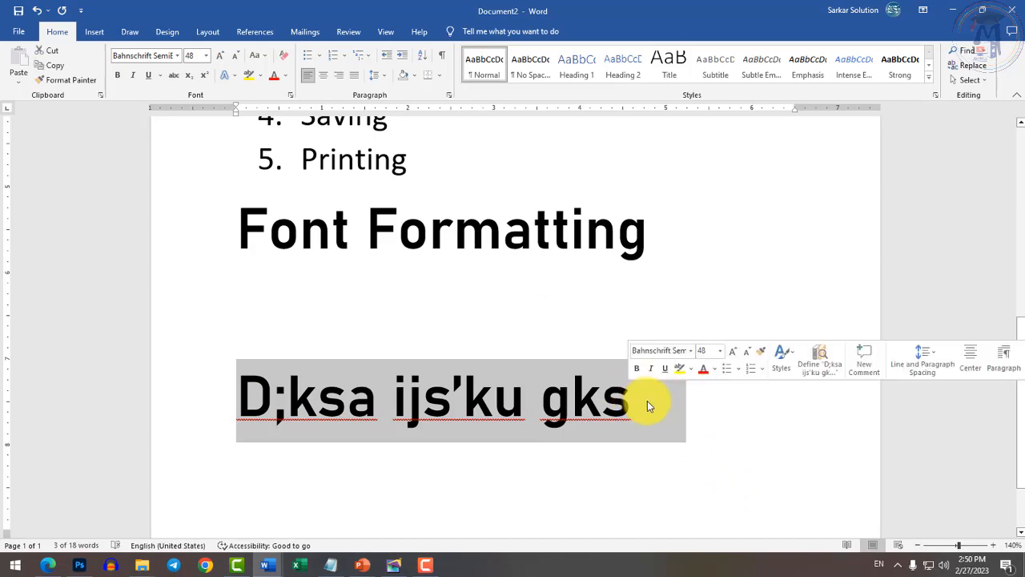
{"action": "left_click", "coordinate": [647, 401]}
Insert a page break and switch the keyboard to Hindi input.
{"action": "key", "text": "Return"}
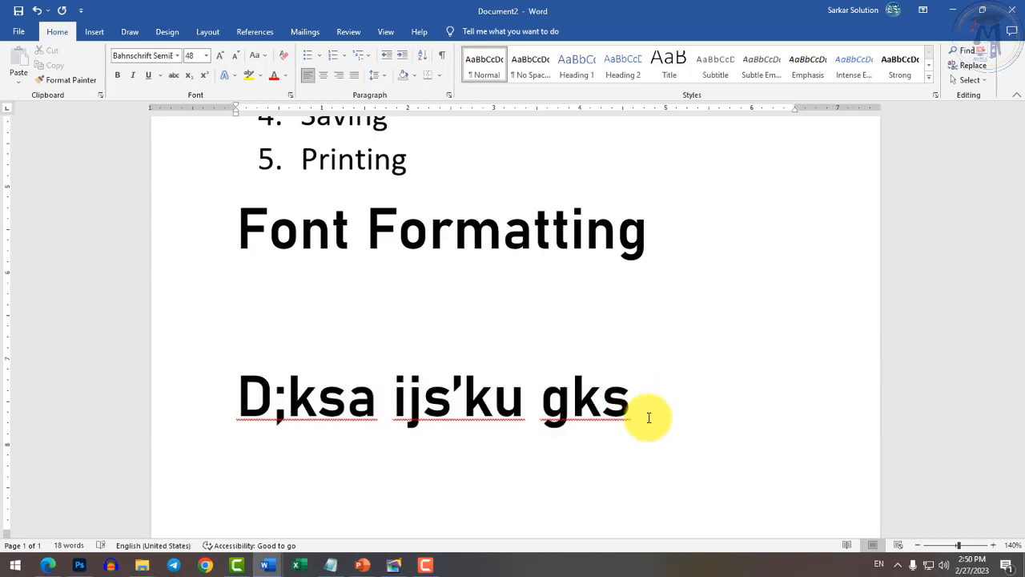
{"action": "key", "text": "ctrl+Return"}
{"action": "key", "text": "alt+shift"}
Type the Hindi line 'क्यों परेशान हो रहे हो' at the top of page two.
{"action": "type", "text": "क्यश"}
{"action": "key", "text": "BackSpace"}
{"action": "key", "text": "BackSpace"}
{"action": "key", "text": "BackSpace"}
{"action": "key", "text": "BackSpace"}
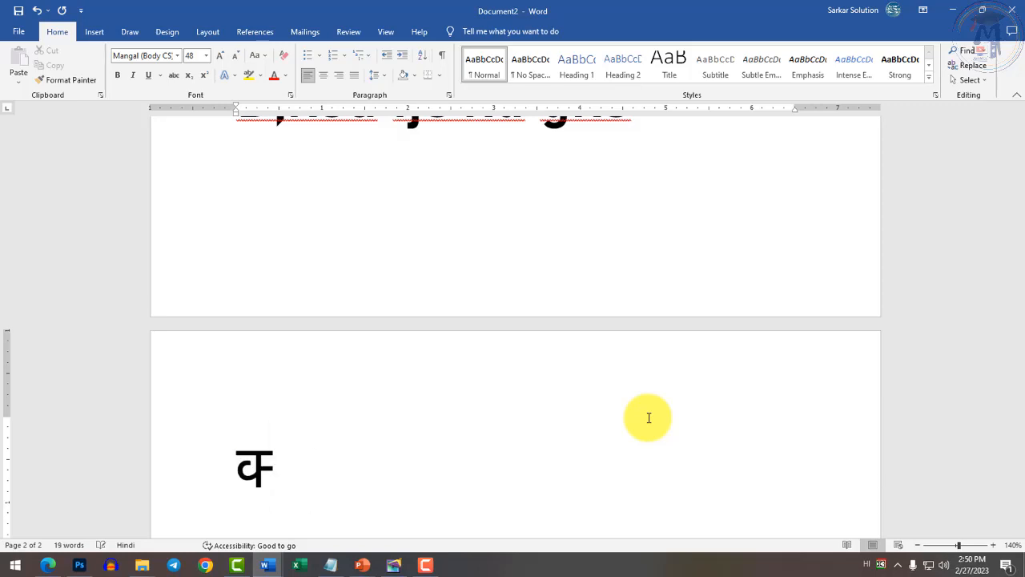
{"action": "type", "text": "क्यों "}
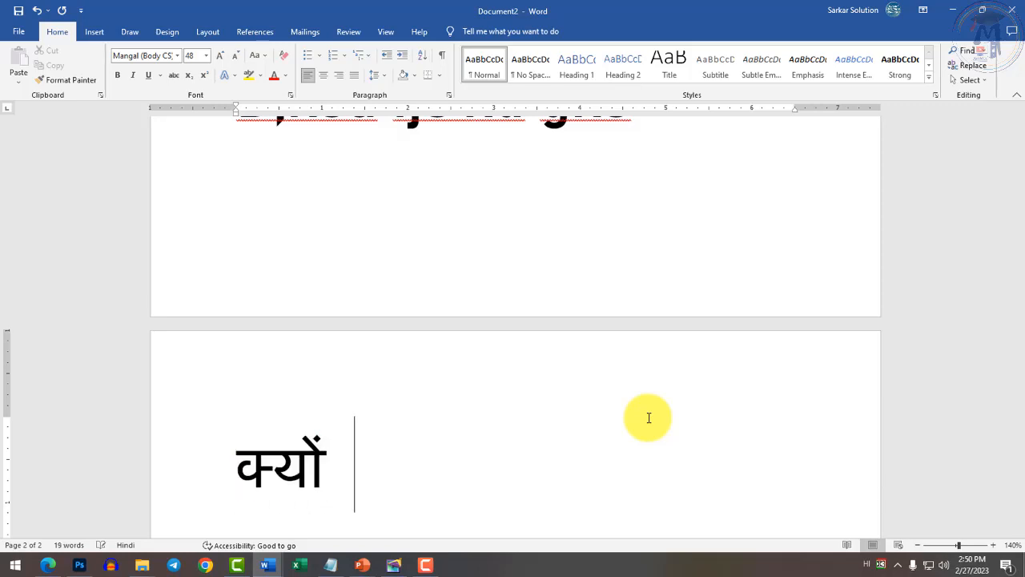
{"action": "type", "text": "परेशान हो रहे हो"}
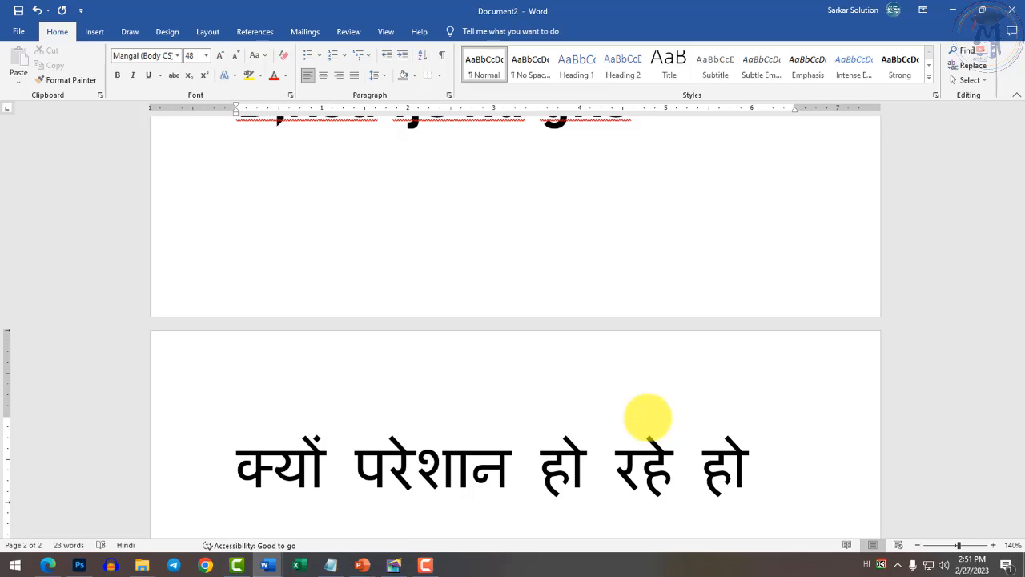
Select the 'Font Formatting' heading line in Document2.
{"action": "left_click", "coordinate": [294, 446]}
{"action": "scroll", "coordinate": [294, 446], "scroll_direction": "down", "scroll_amount": 1}
{"action": "scroll", "coordinate": [339, 435], "scroll_direction": "up", "scroll_amount": 12}
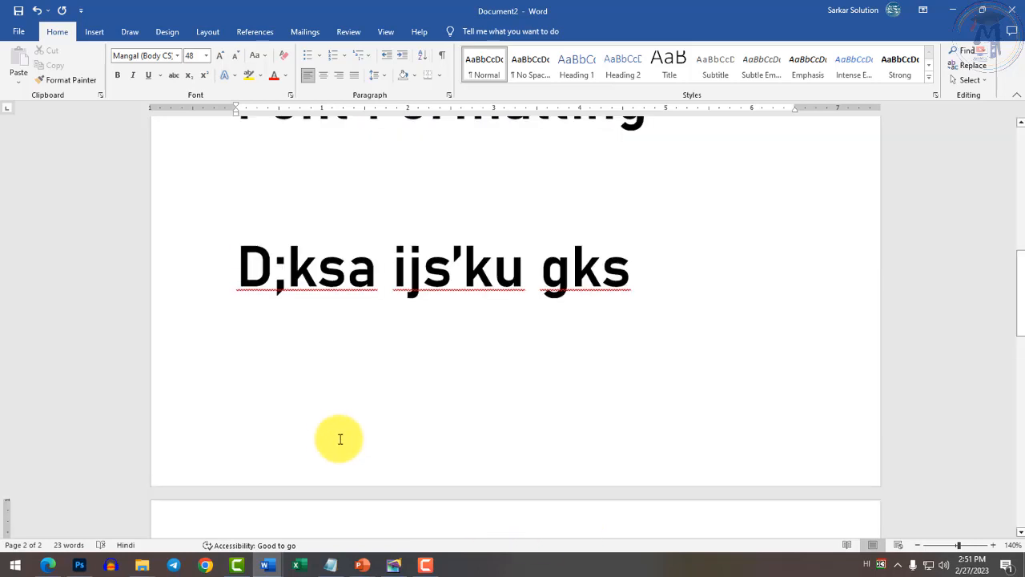
{"action": "scroll", "coordinate": [361, 449], "scroll_direction": "down", "scroll_amount": 1}
{"action": "left_click", "coordinate": [515, 403]}
{"action": "scroll", "coordinate": [385, 401], "scroll_direction": "down", "scroll_amount": 1}
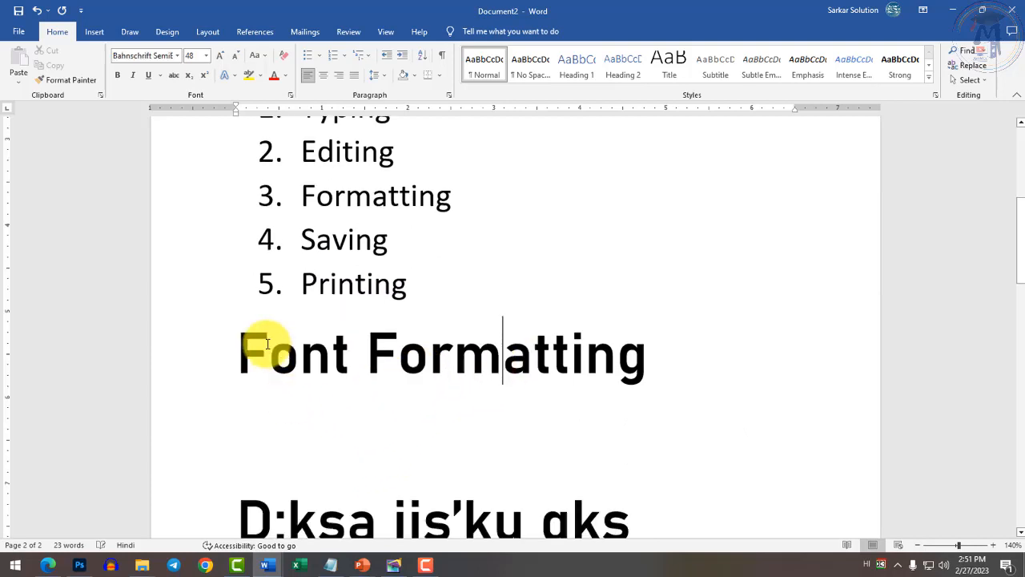
{"action": "triple_click", "coordinate": [412, 355]}
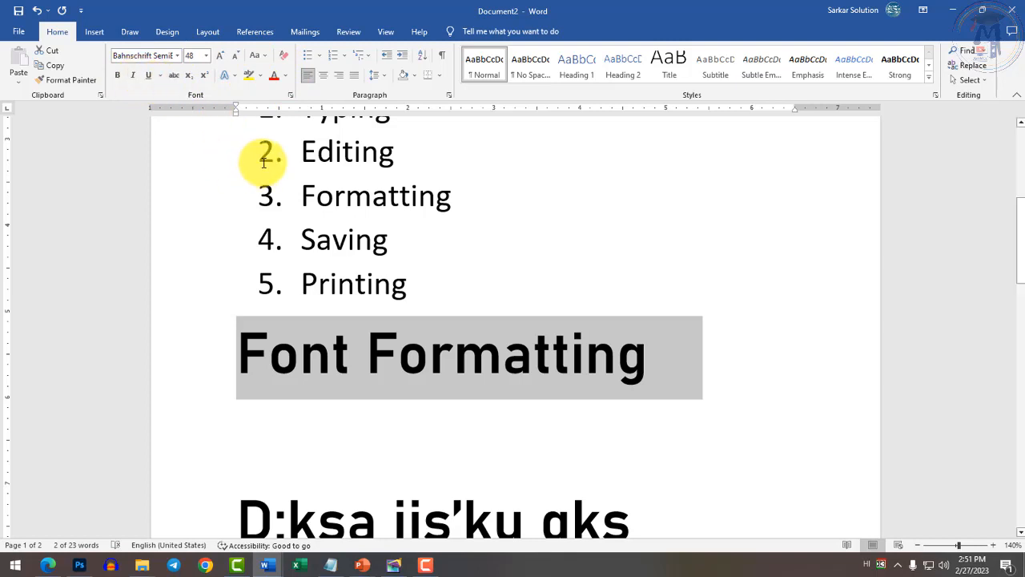
Switch to the Test document and select the word 'Paragraph'.
{"action": "left_click", "coordinate": [267, 565]}
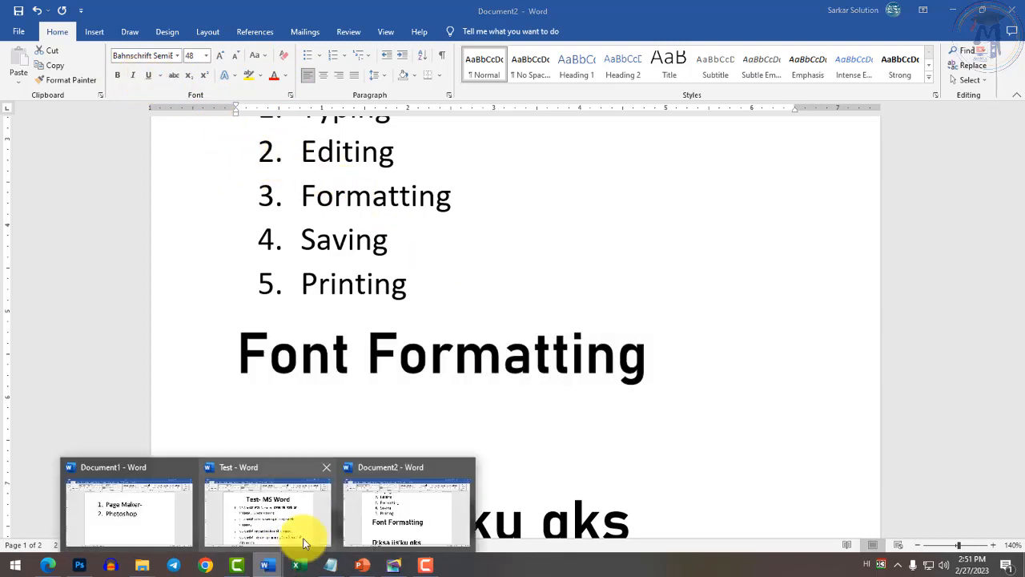
{"action": "left_click", "coordinate": [309, 522]}
{"action": "left_click", "coordinate": [590, 334]}
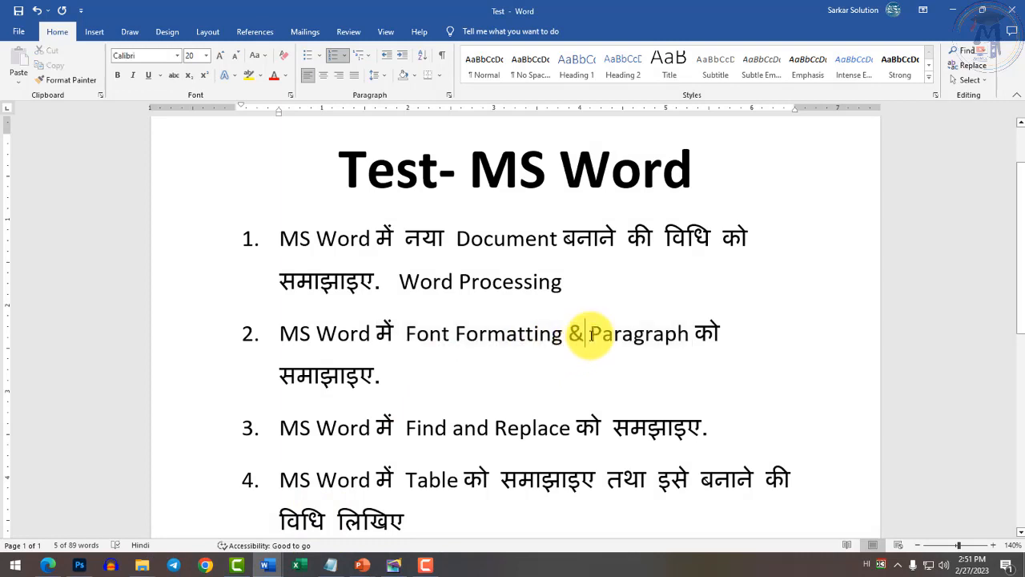
{"action": "left_click_drag", "start_coordinate": [590, 334], "coordinate": [694, 336]}
Return to Document2 and type stray Devanagari characters on blank page 2.
{"action": "key", "text": "alt+Tab"}
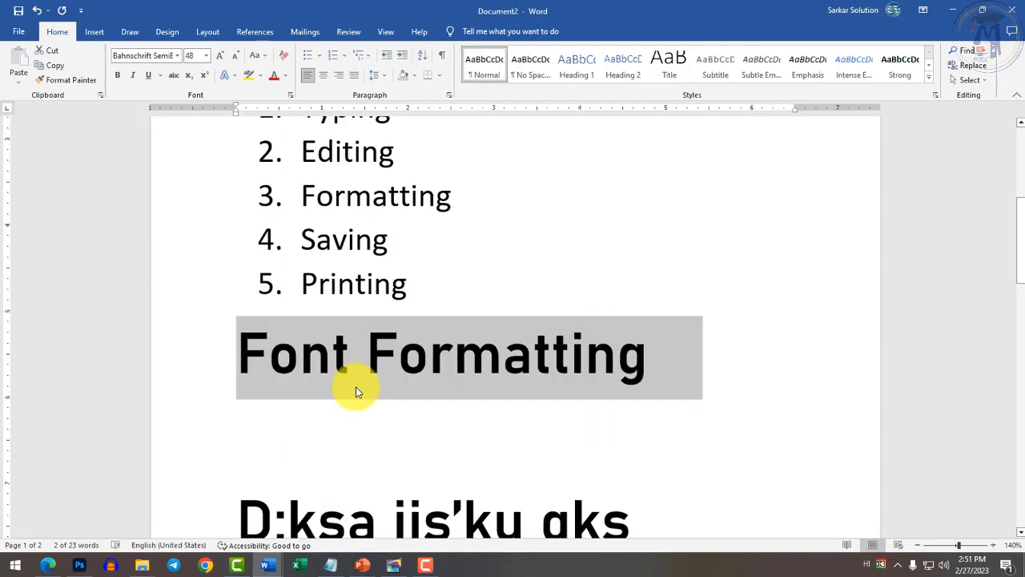
{"action": "scroll", "coordinate": [357, 391], "scroll_direction": "down", "scroll_amount": 8}
{"action": "left_click", "coordinate": [428, 478]}
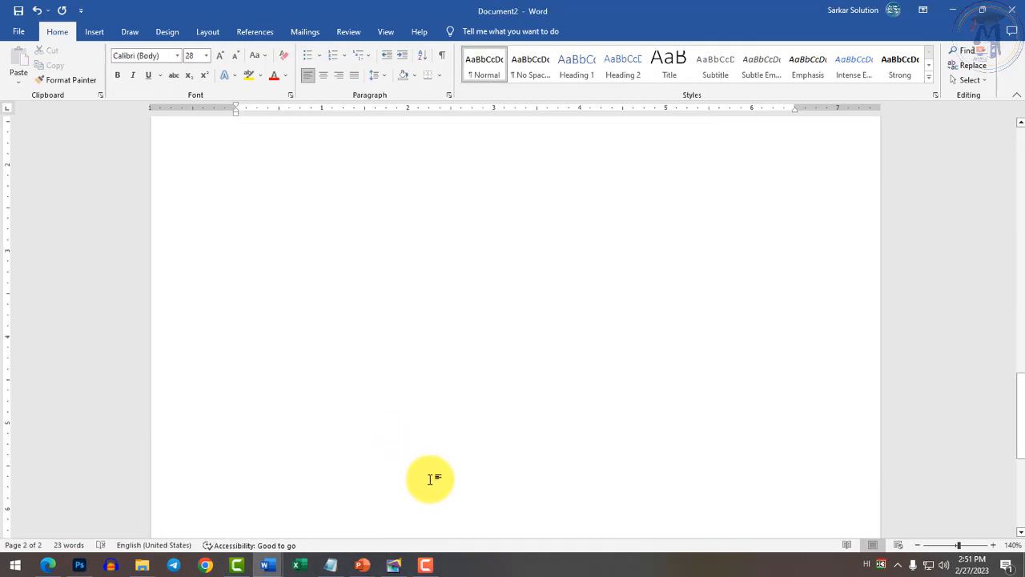
{"action": "key", "text": "Return"}
{"action": "key", "text": "Return"}
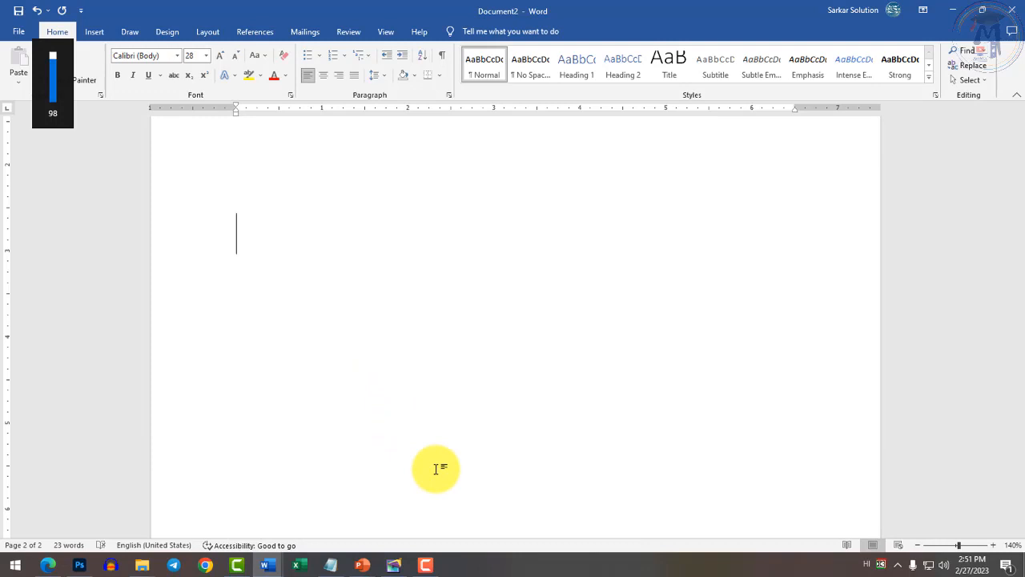
{"action": "type", "text": "ृतंदकत्रऋ"}
Replace the Devanagari line with =rand() in English to generate sample paragraphs.
{"action": "key", "text": "ctrl+a"}
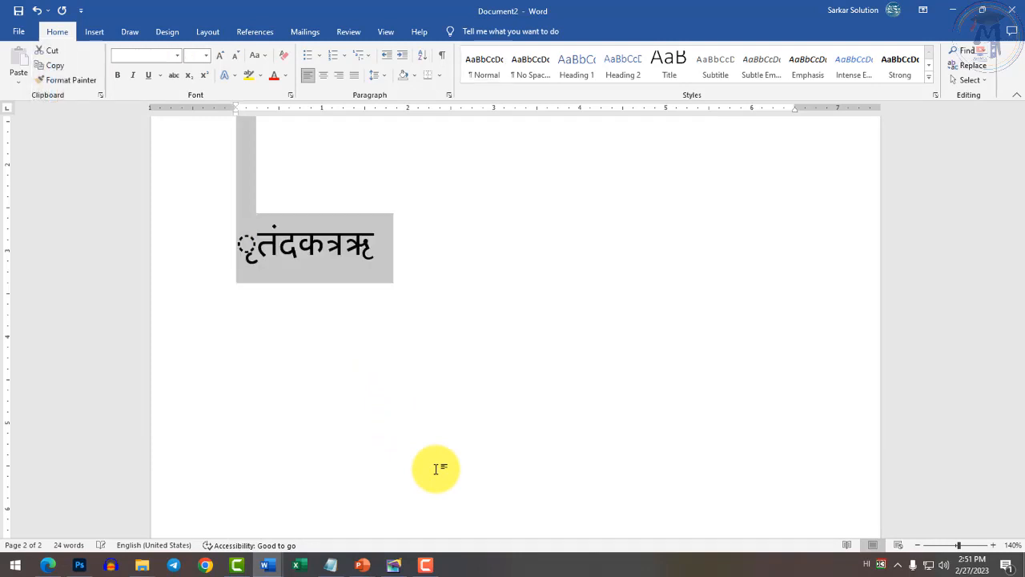
{"action": "left_click", "coordinate": [436, 469]}
{"action": "key", "text": "ctrl+shift+Left"}
{"action": "key", "text": "ctrl+shift+Left"}
{"action": "key", "text": "ctrl+shift+Right"}
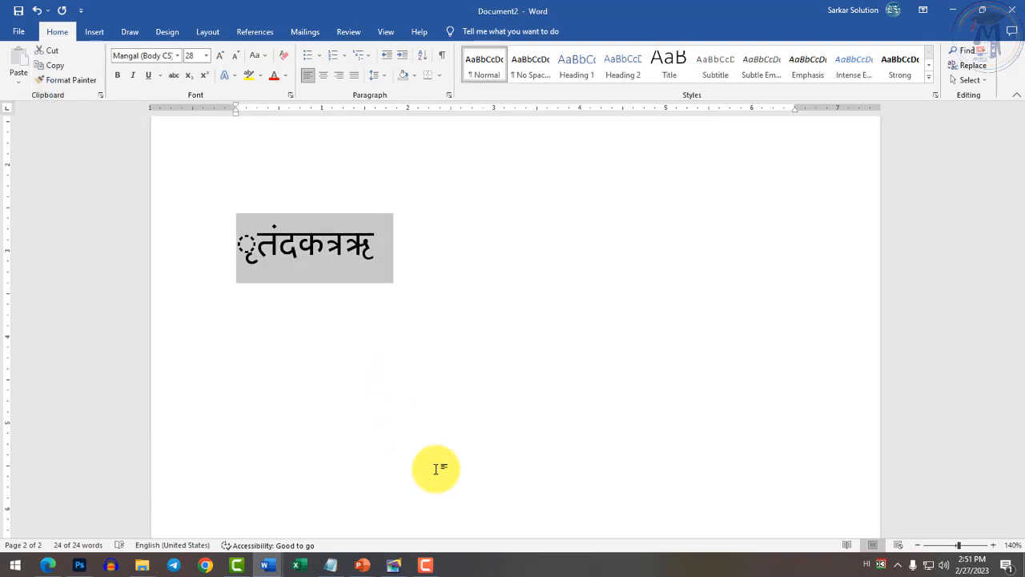
{"action": "key", "text": "alt+shift"}
{"action": "type", "text": "=ran"}
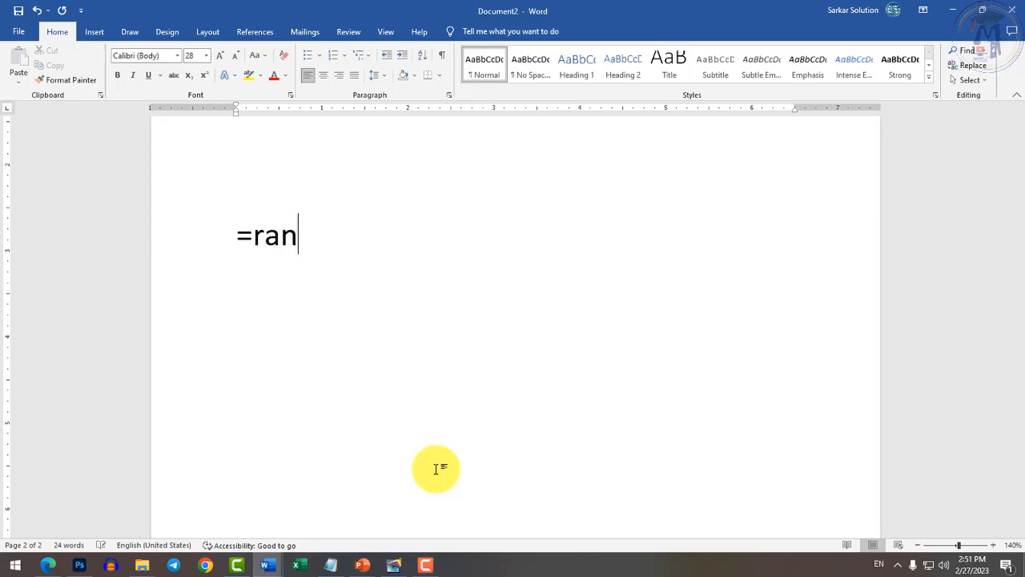
{"action": "type", "text": "d()"}
{"action": "key", "text": "Return"}
Select the 'Video provides…' paragraph and shrink its text to 22 pt.
{"action": "scroll", "coordinate": [336, 409], "scroll_direction": "up", "scroll_amount": 2}
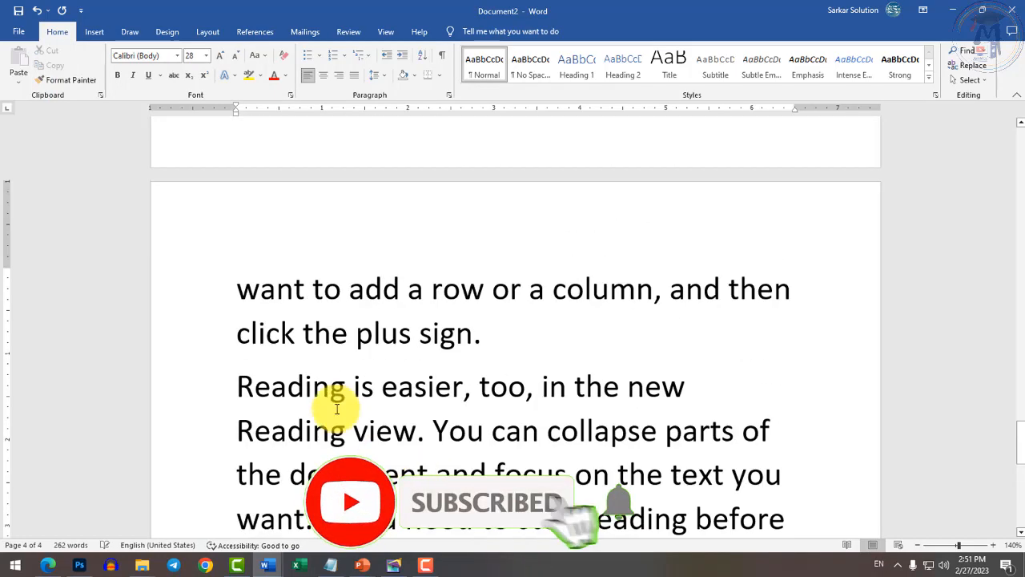
{"action": "scroll", "coordinate": [336, 408], "scroll_direction": "down", "scroll_amount": 5, "text": "ctrl"}
{"action": "scroll", "coordinate": [389, 401], "scroll_direction": "up", "scroll_amount": 5}
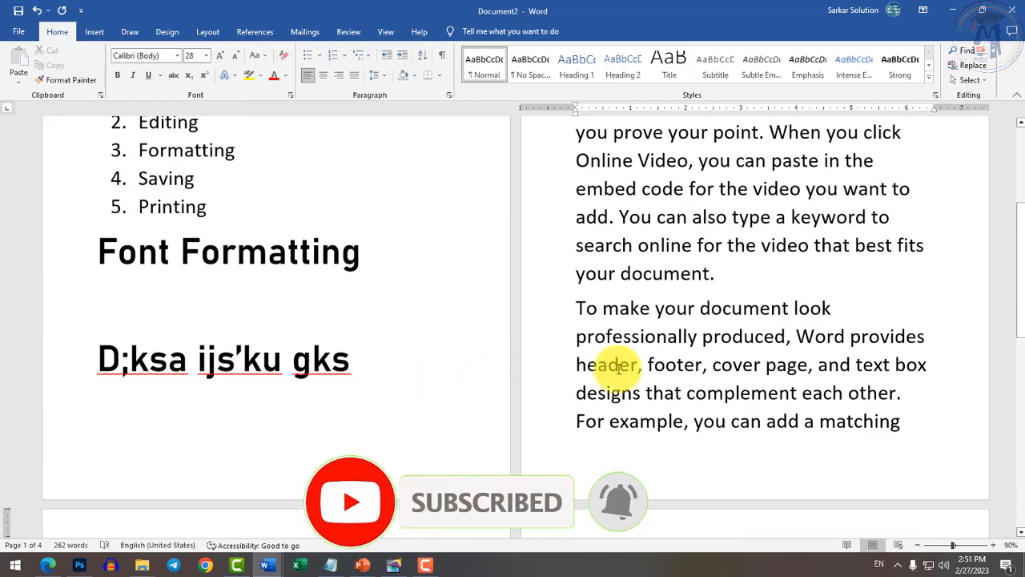
{"action": "scroll", "coordinate": [617, 367], "scroll_direction": "up", "scroll_amount": 3}
{"action": "left_click_drag", "start_coordinate": [578, 239], "coordinate": [754, 422]}
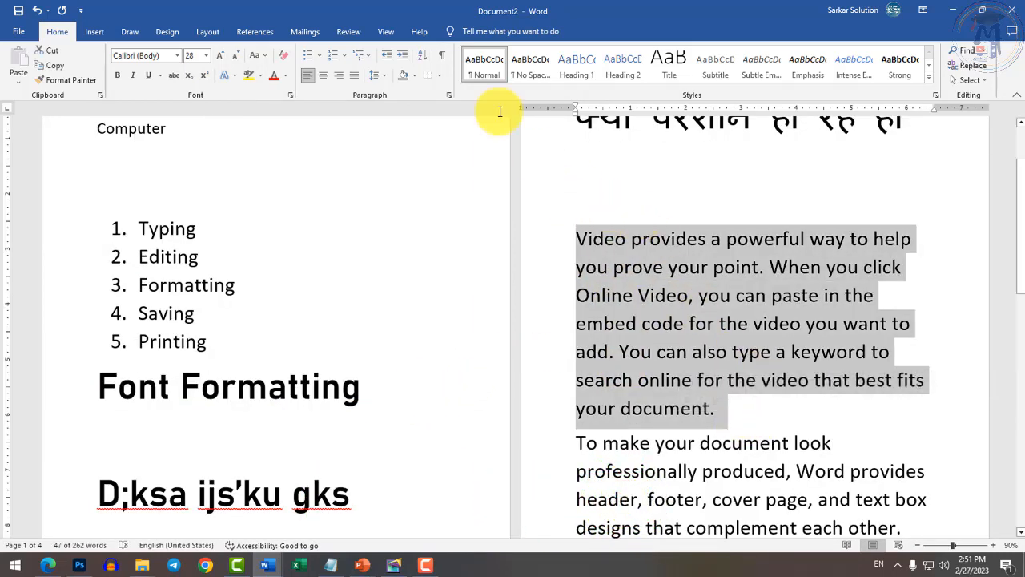
{"action": "left_click", "coordinate": [235, 57]}
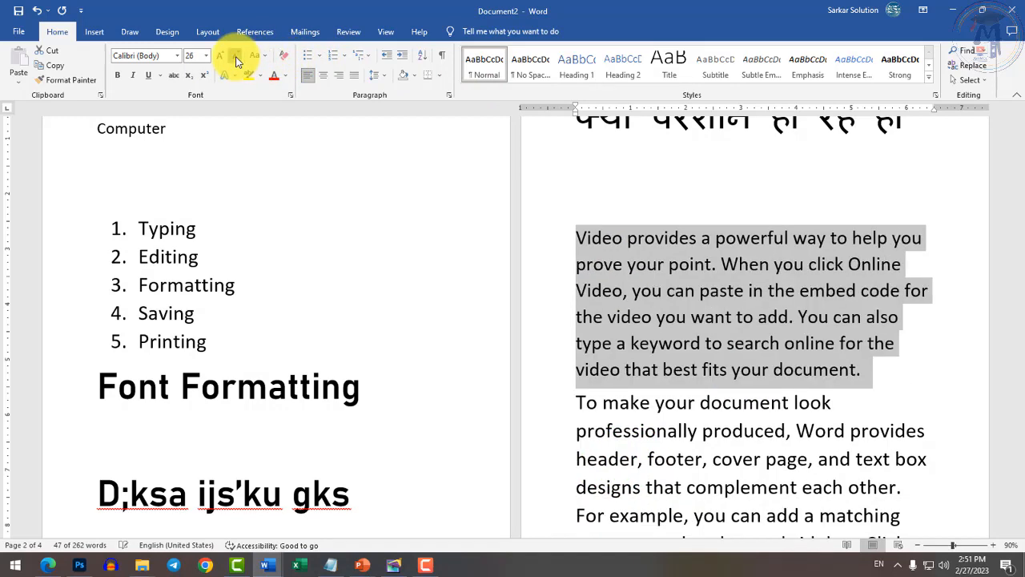
{"action": "left_click", "coordinate": [235, 58]}
{"action": "left_click", "coordinate": [236, 58]}
Try center, left and right alignment, finally leaving the paragraph justified.
{"action": "scroll", "coordinate": [1007, 393], "scroll_direction": "up", "scroll_amount": 4}
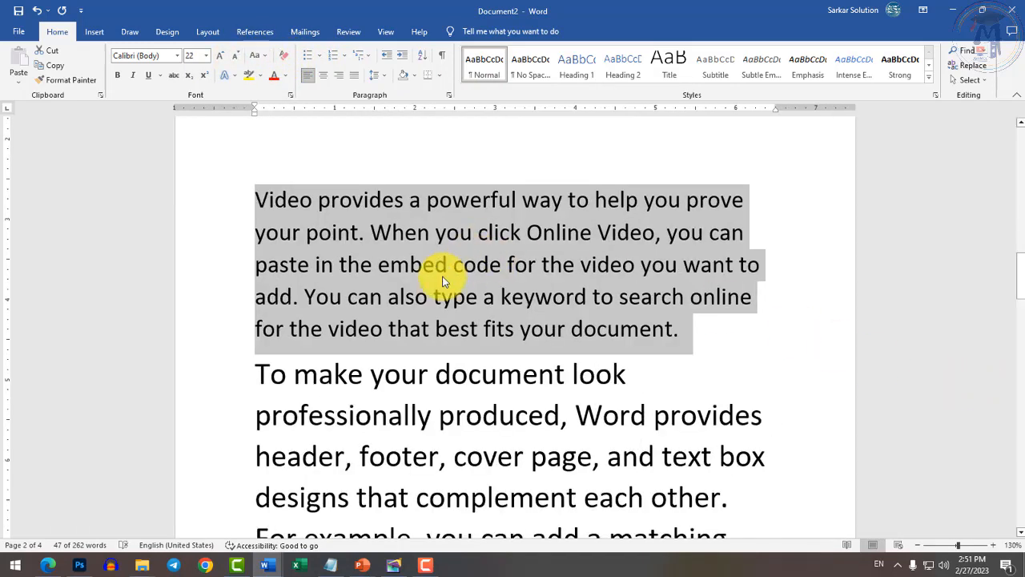
{"action": "key", "text": "ctrl+j"}
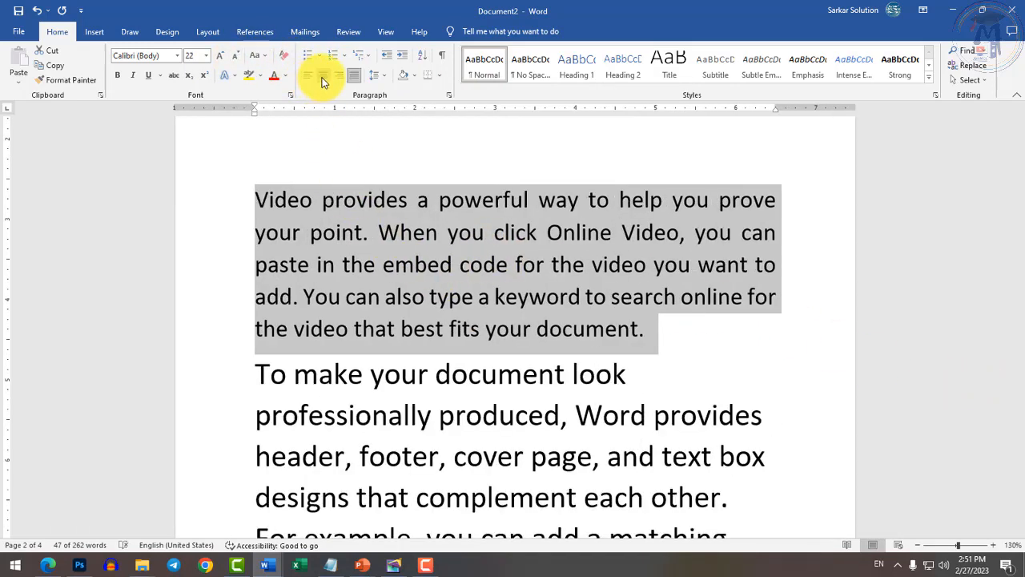
{"action": "left_click", "coordinate": [323, 77]}
{"action": "left_click", "coordinate": [339, 77]}
{"action": "left_click", "coordinate": [354, 77]}
{"action": "left_click", "coordinate": [324, 77]}
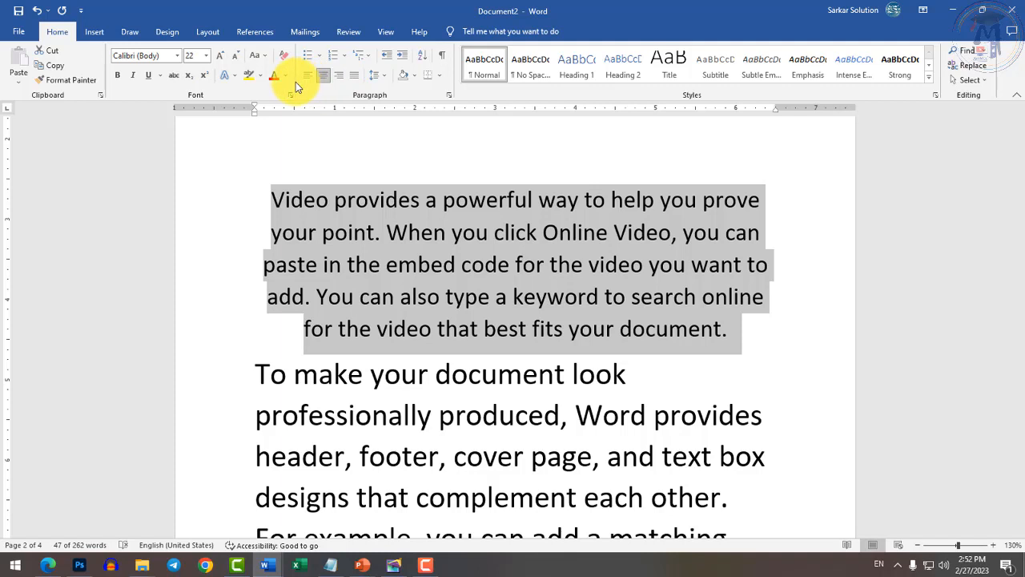
{"action": "left_click", "coordinate": [308, 76]}
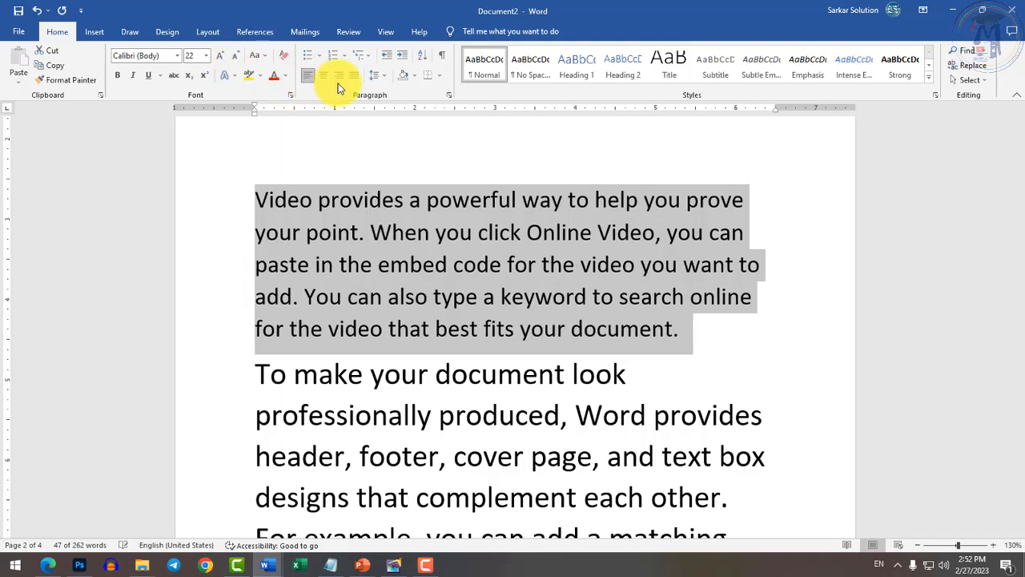
{"action": "left_click", "coordinate": [338, 78]}
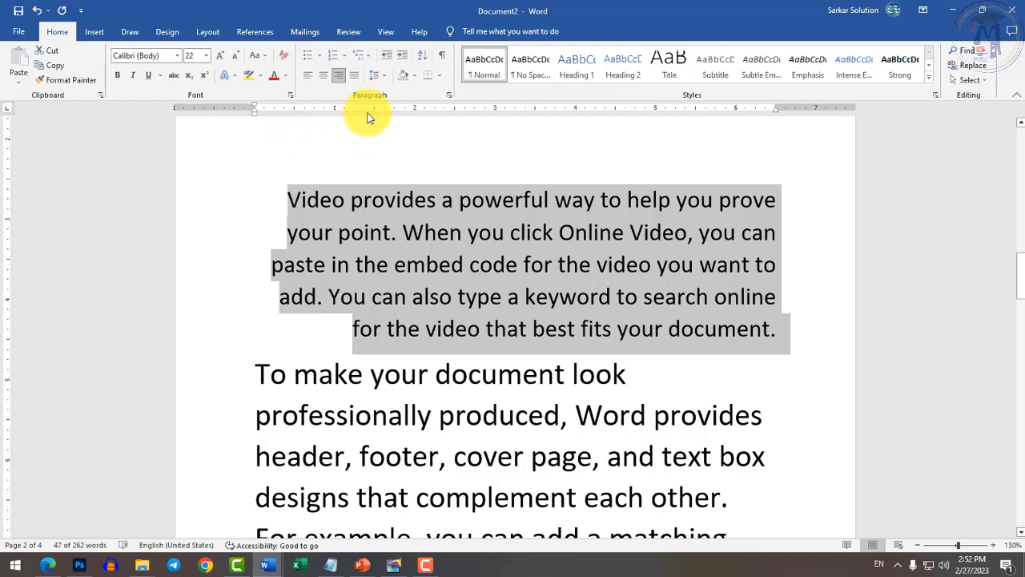
{"action": "left_click", "coordinate": [353, 77]}
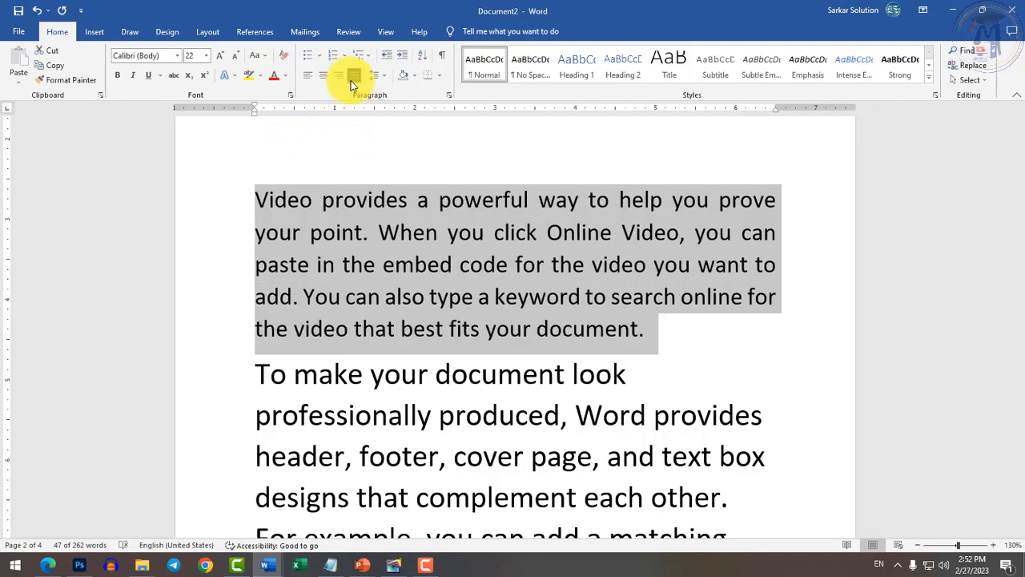
{"action": "left_click", "coordinate": [327, 196]}
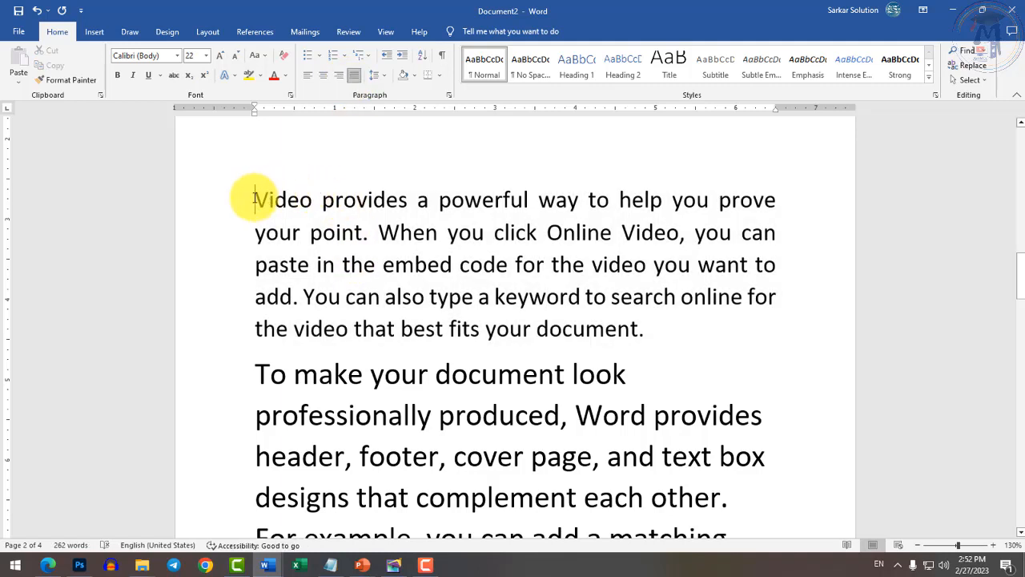
Type 'Computer' on a new line above 'Video provides…' and right-align it.
{"action": "left_click", "coordinate": [255, 198]}
{"action": "key", "text": "Return"}
{"action": "left_click", "coordinate": [255, 199]}
{"action": "type", "text": "Comput"}
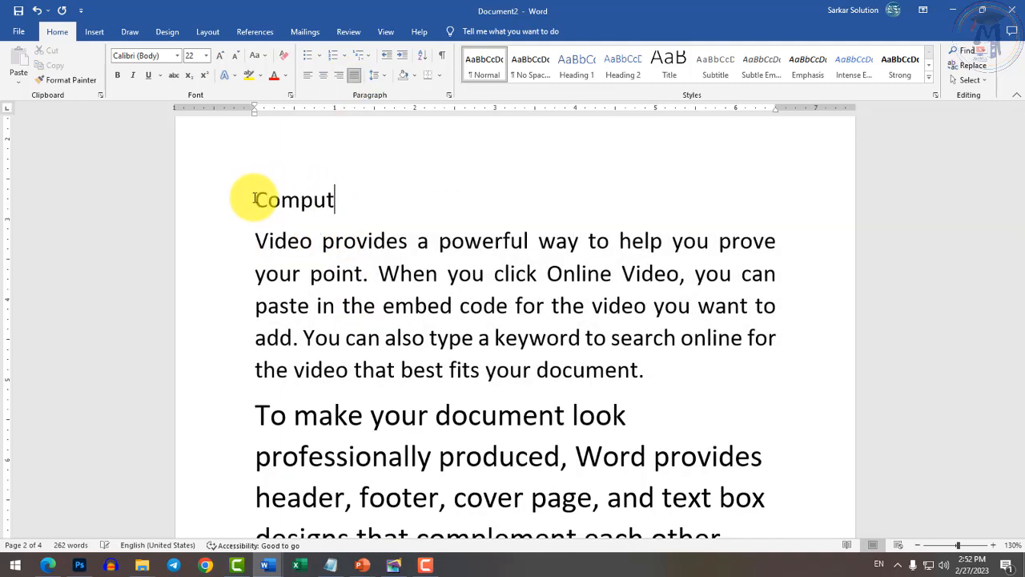
{"action": "type", "text": "er"}
{"action": "left_click", "coordinate": [323, 76]}
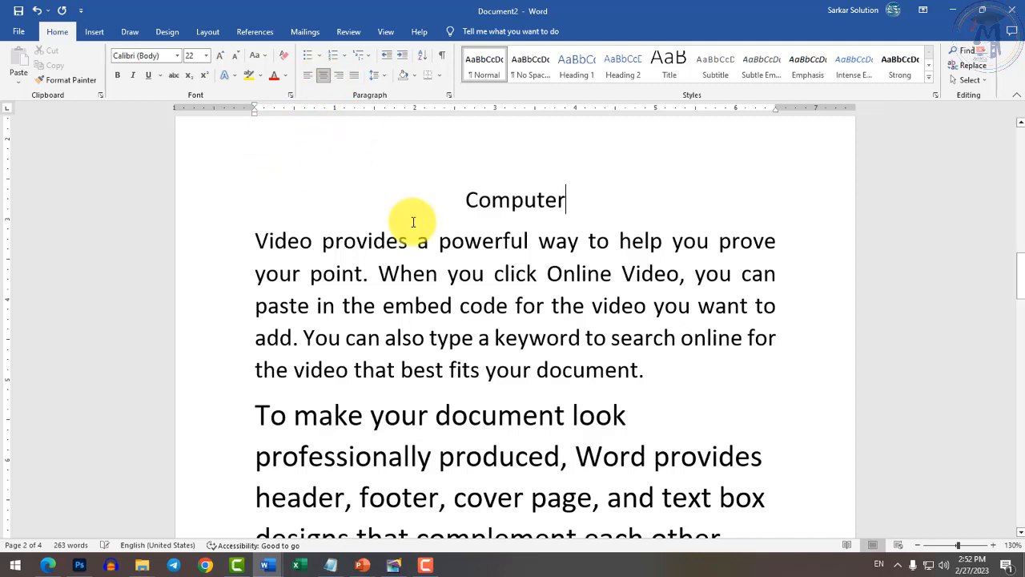
{"action": "left_click", "coordinate": [308, 75]}
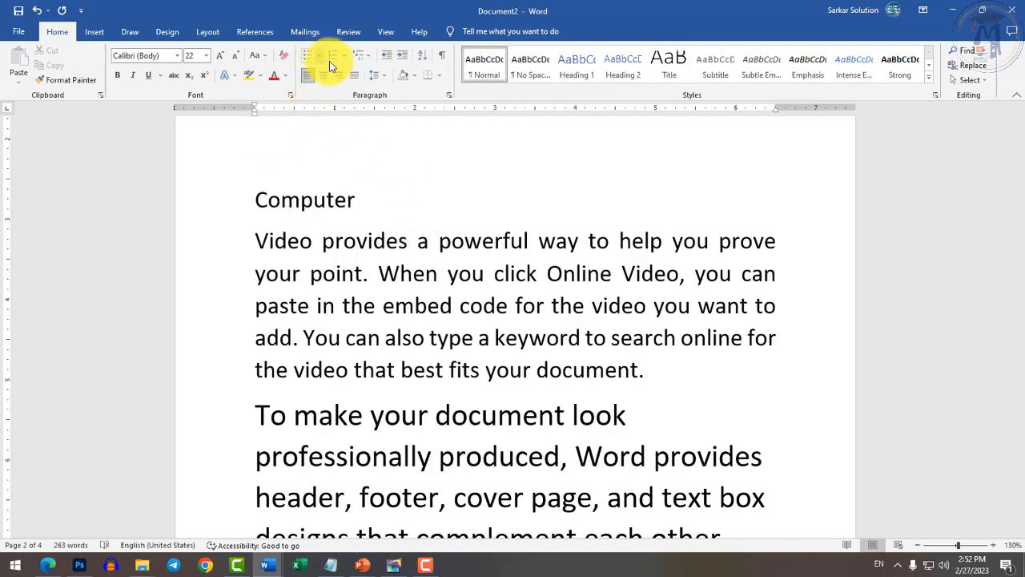
{"action": "left_click", "coordinate": [338, 76]}
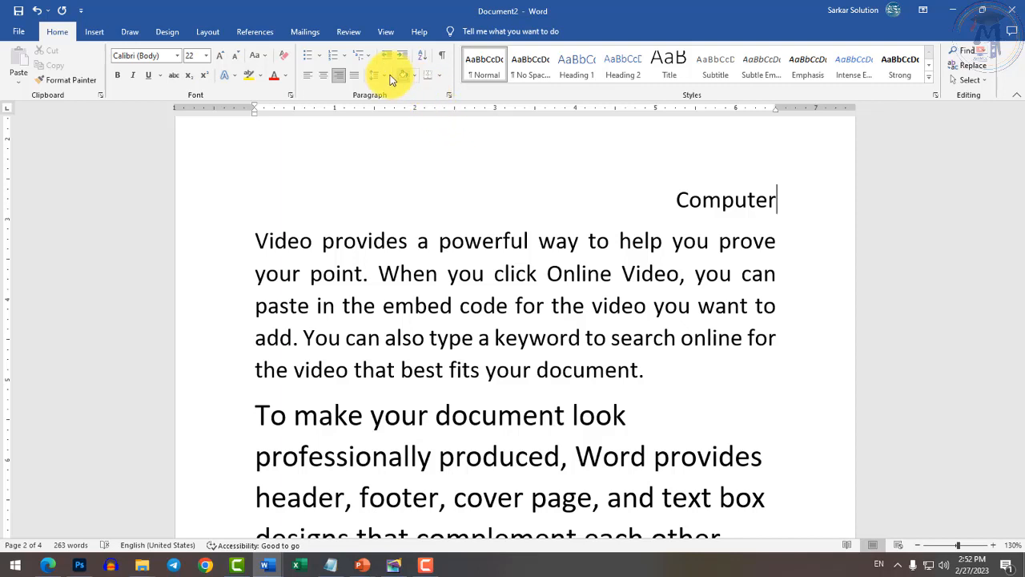
{"action": "left_click_drag", "start_coordinate": [253, 233], "coordinate": [675, 369]}
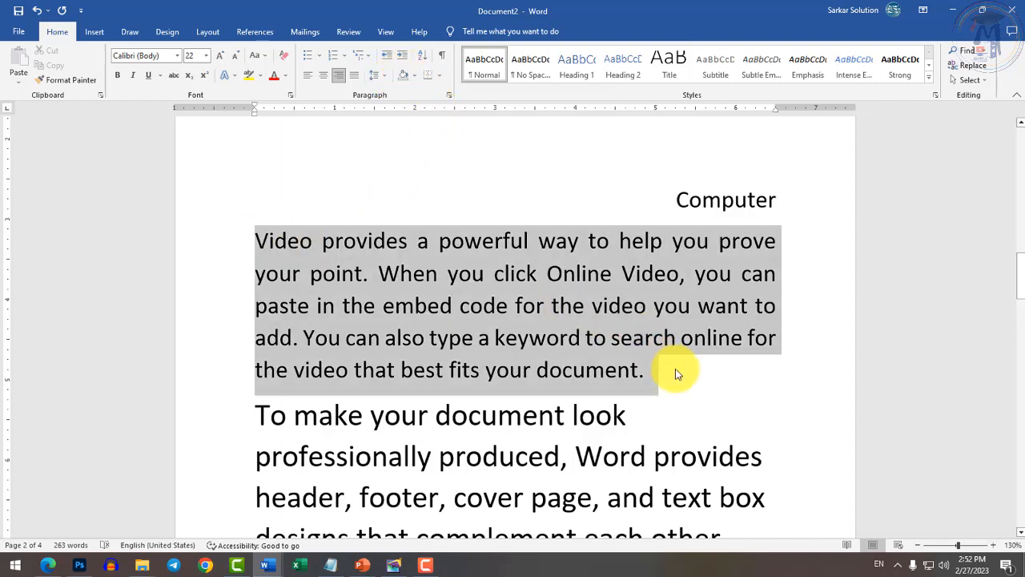
Pick a line spacing, then open the Paragraph dialog showing Justified, 8 pt after, 1.08 spacing.
{"action": "left_click", "coordinate": [375, 77]}
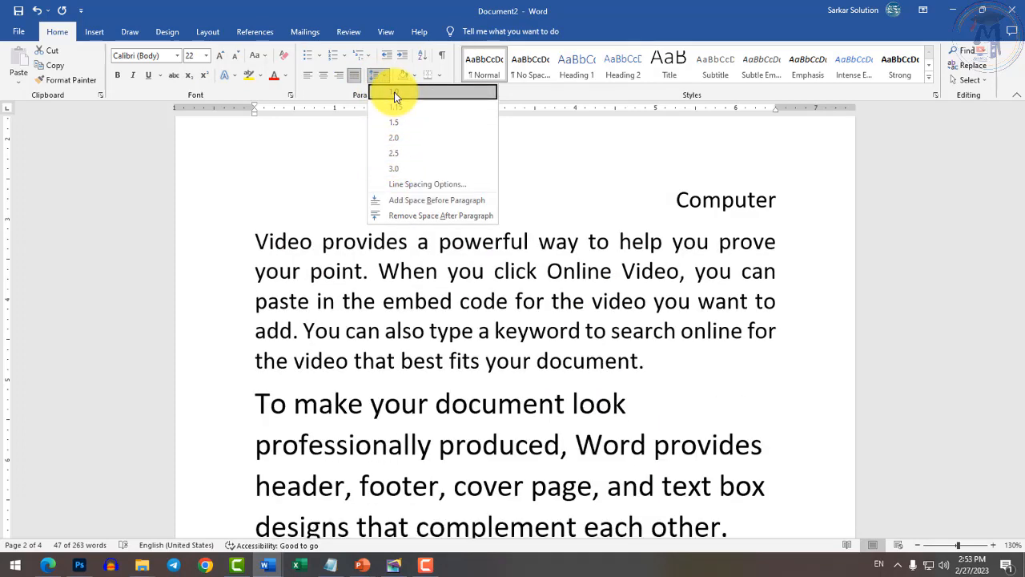
{"action": "left_click", "coordinate": [389, 106]}
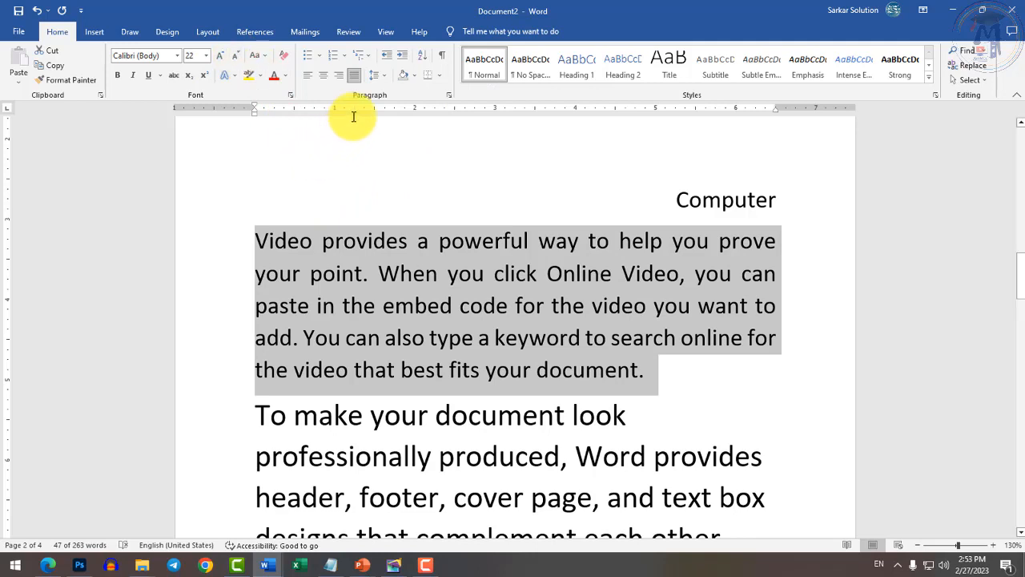
{"action": "left_click", "coordinate": [451, 94]}
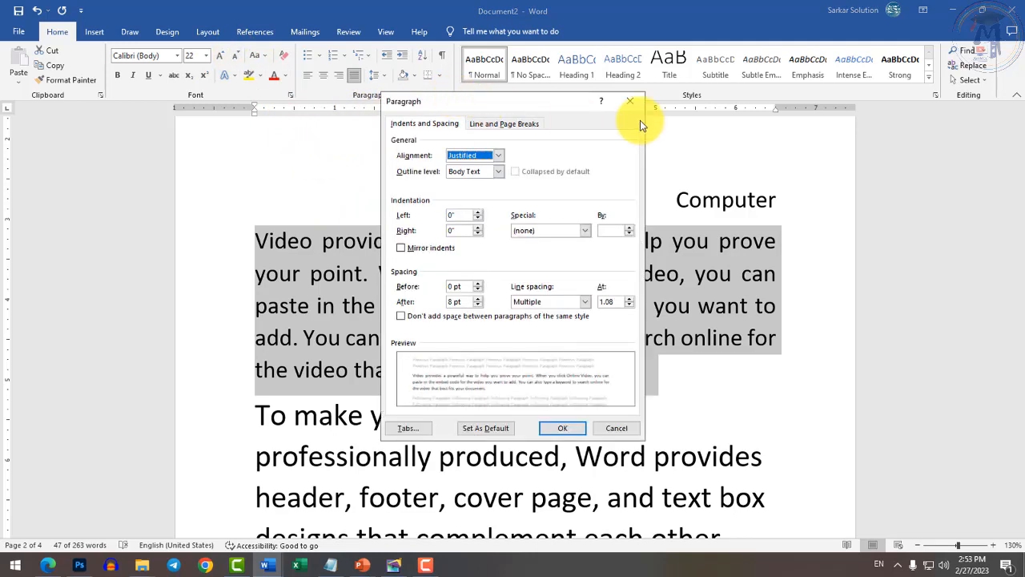
{"action": "left_click", "coordinate": [625, 102]}
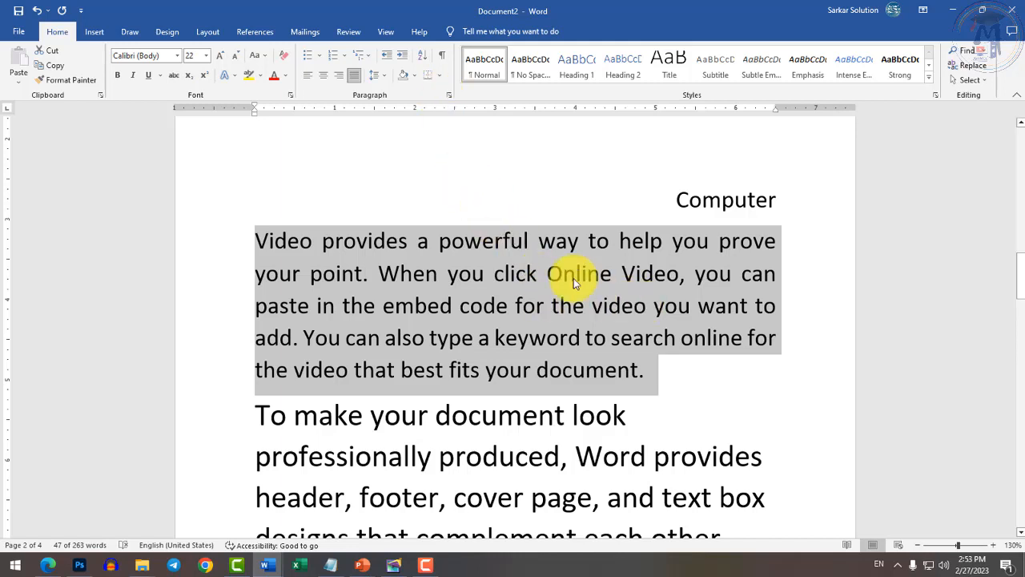
{"action": "left_click", "coordinate": [449, 95]}
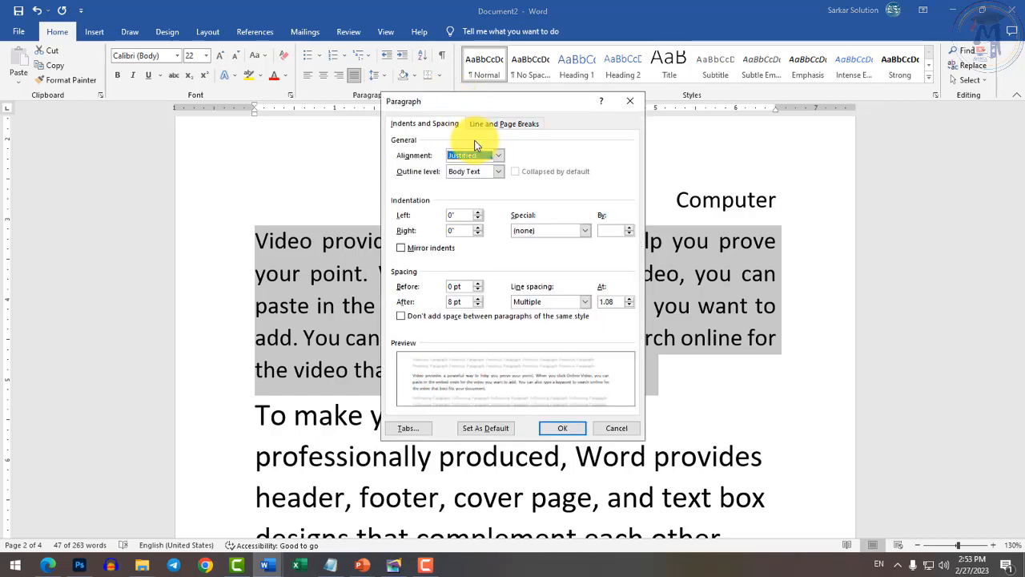
{"action": "left_click_drag", "start_coordinate": [492, 105], "coordinate": [505, 182]}
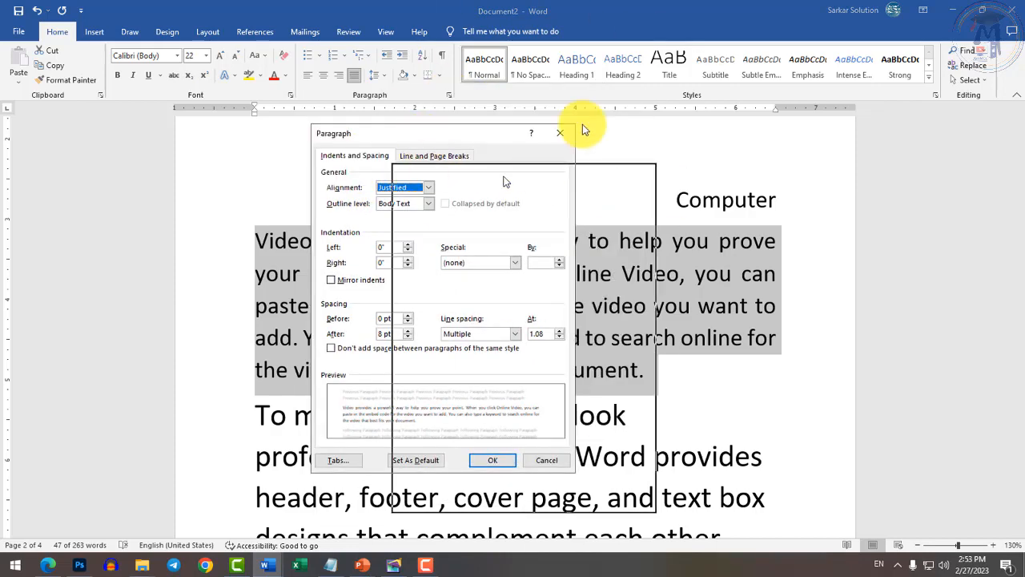
{"action": "left_click_drag", "start_coordinate": [583, 125], "coordinate": [473, 150]}
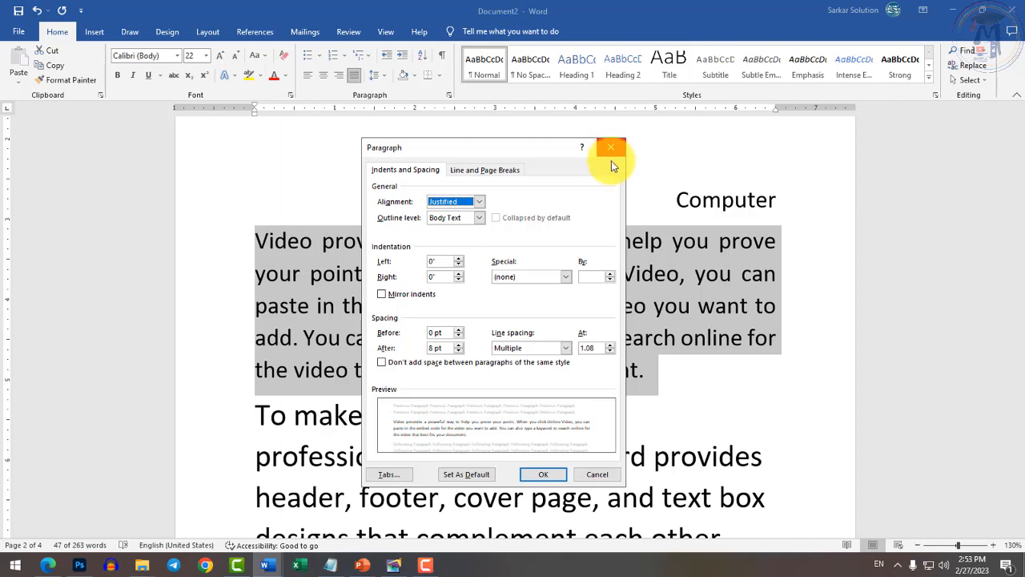
Cancel the Paragraph dialog, then open and cancel the Font dialog.
{"action": "left_click", "coordinate": [595, 475]}
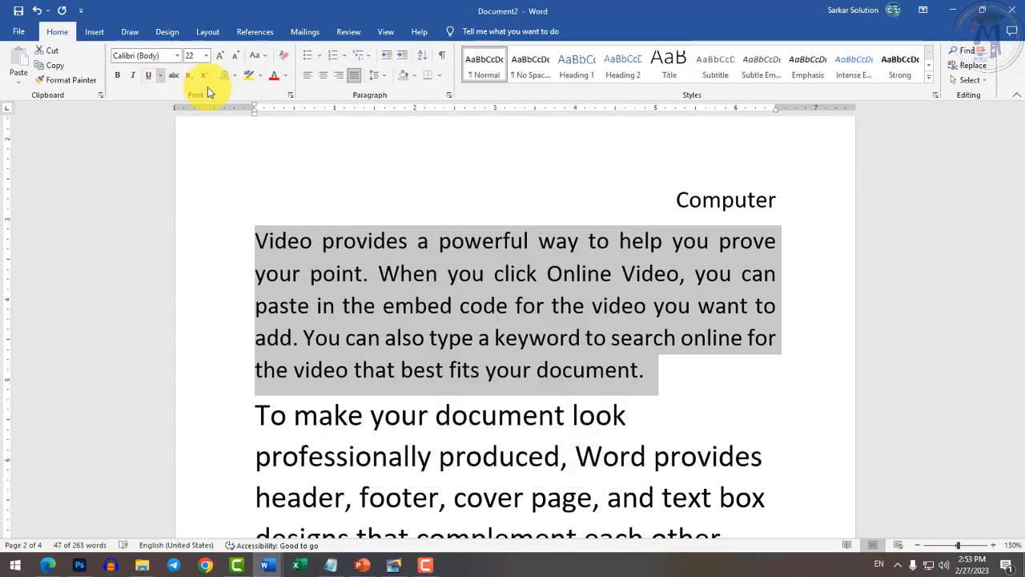
{"action": "left_click", "coordinate": [291, 95]}
{"action": "left_click_drag", "start_coordinate": [497, 97], "coordinate": [402, 112]}
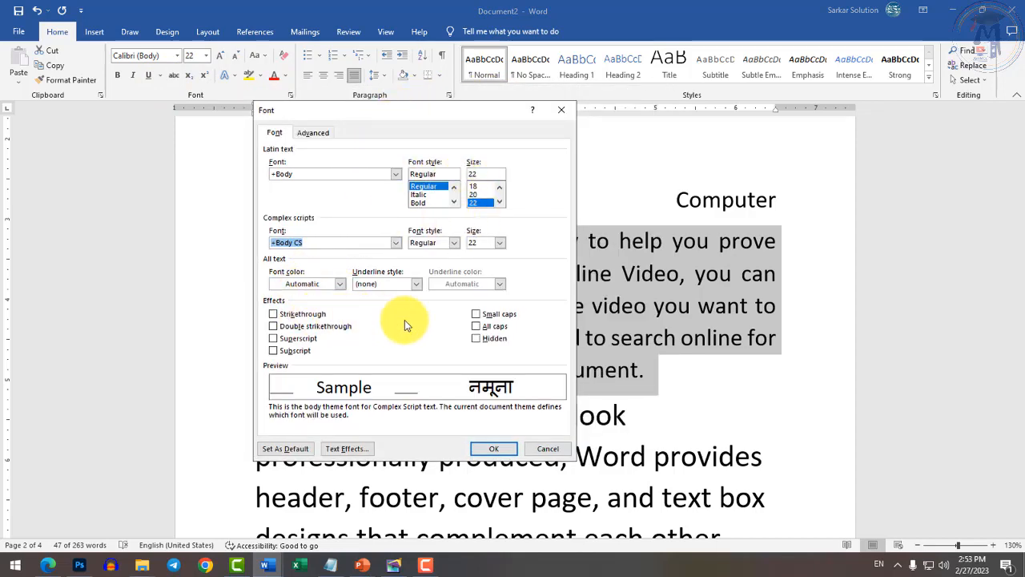
{"action": "left_click", "coordinate": [541, 453]}
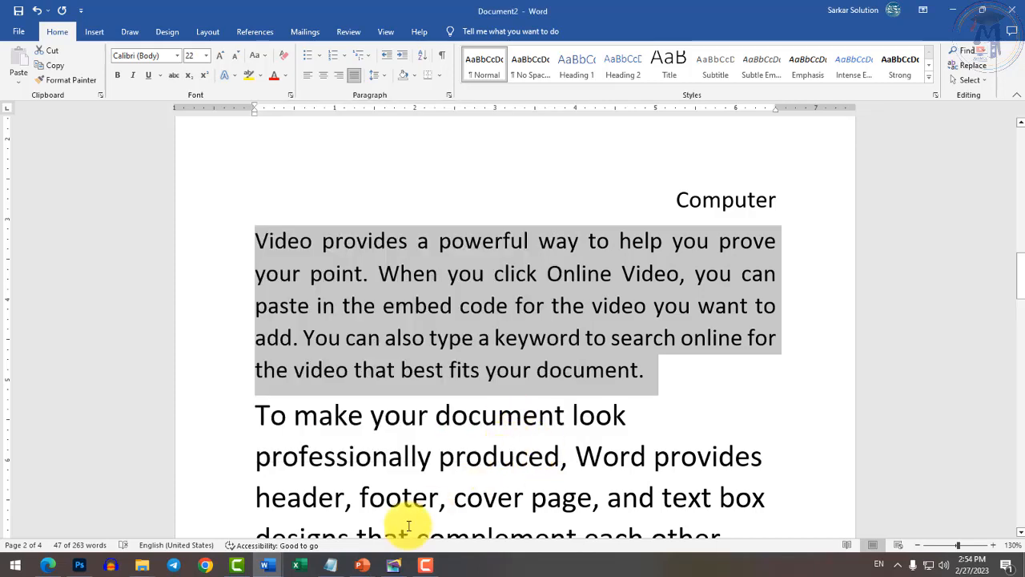
Switch to the Test document and select item 3's 'Word to Replace' text.
{"action": "left_click", "coordinate": [282, 557]}
{"action": "left_click", "coordinate": [324, 502]}
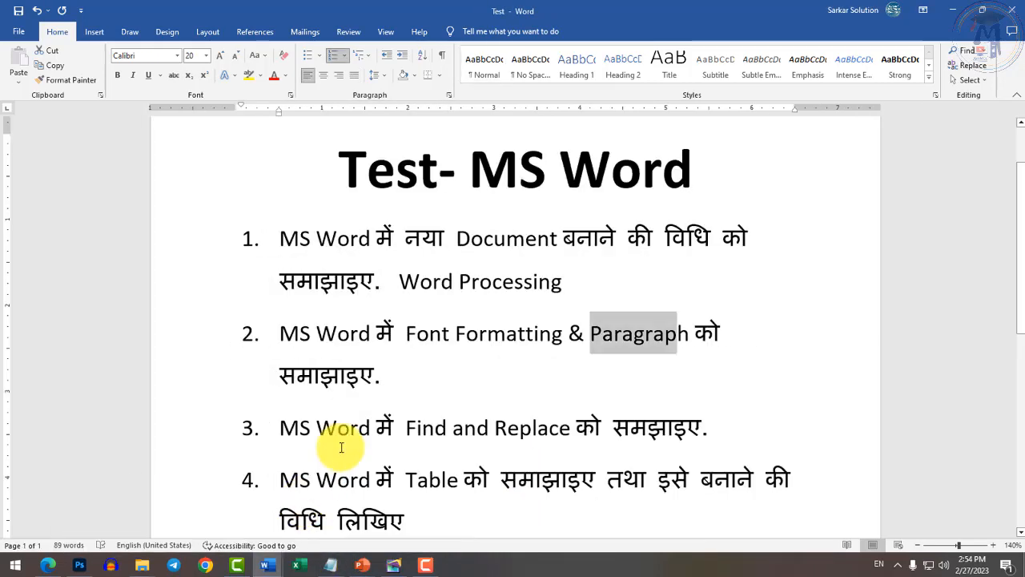
{"action": "scroll", "coordinate": [380, 392], "scroll_direction": "down", "scroll_amount": 3}
{"action": "left_click_drag", "start_coordinate": [354, 300], "coordinate": [564, 303]}
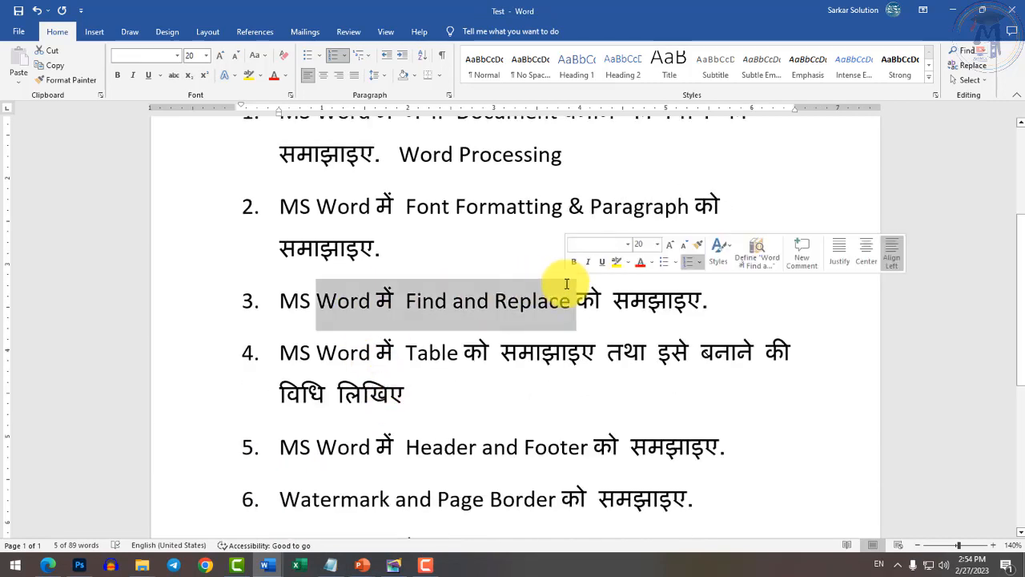
Return to Document2 and reselect the whole 'Video provides…' paragraph.
{"action": "key", "text": "alt+Tab"}
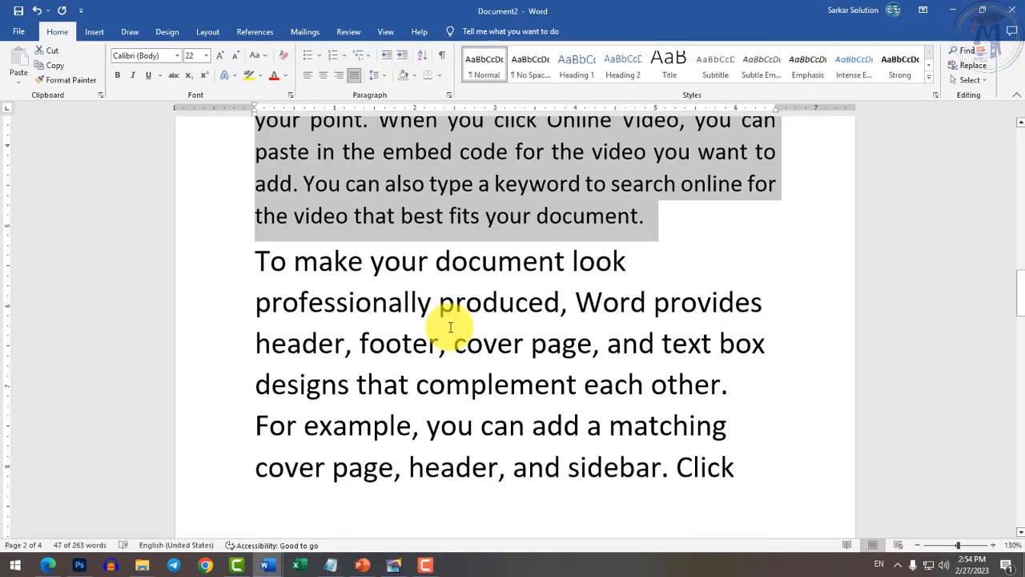
{"action": "left_click", "coordinate": [445, 330]}
{"action": "scroll", "coordinate": [445, 328], "scroll_direction": "up", "scroll_amount": 2}
{"action": "left_click_drag", "start_coordinate": [256, 206], "coordinate": [767, 327]}
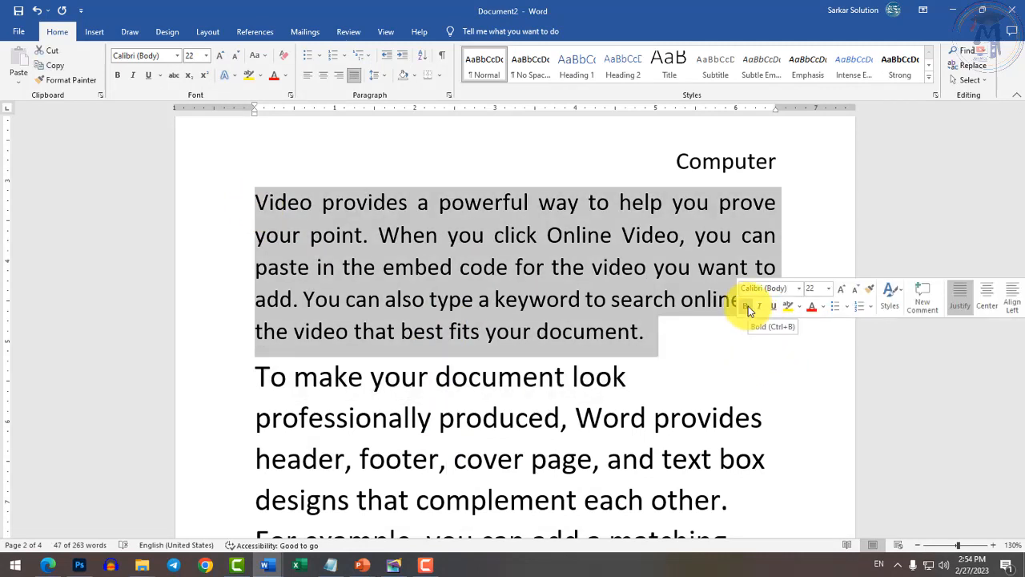
{"action": "left_click_drag", "start_coordinate": [664, 337], "coordinate": [265, 217]}
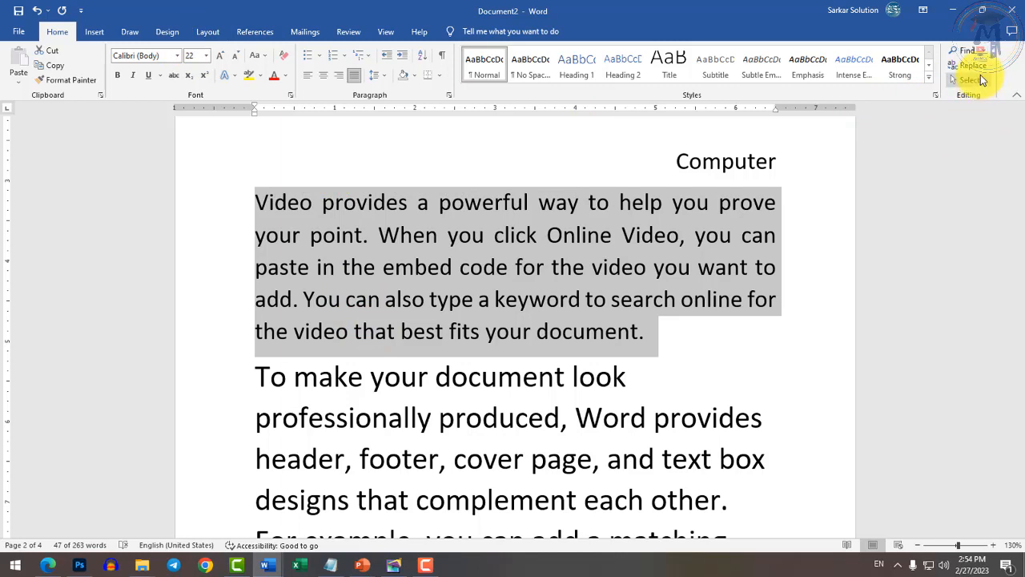
Search for 'video' in the Find and Replace dialog and step through matches with Find Next.
{"action": "left_click", "coordinate": [982, 50]}
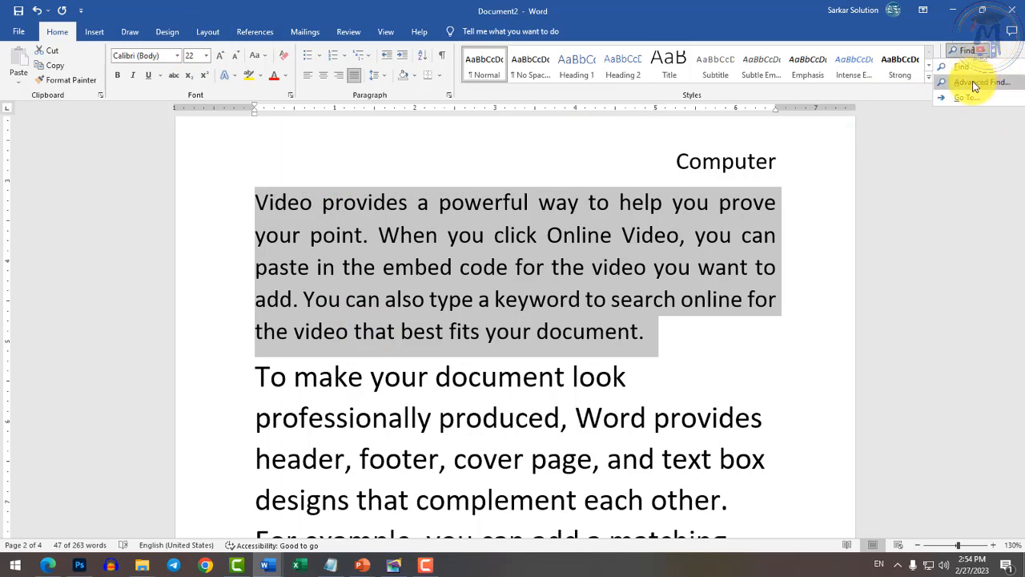
{"action": "left_click", "coordinate": [977, 84]}
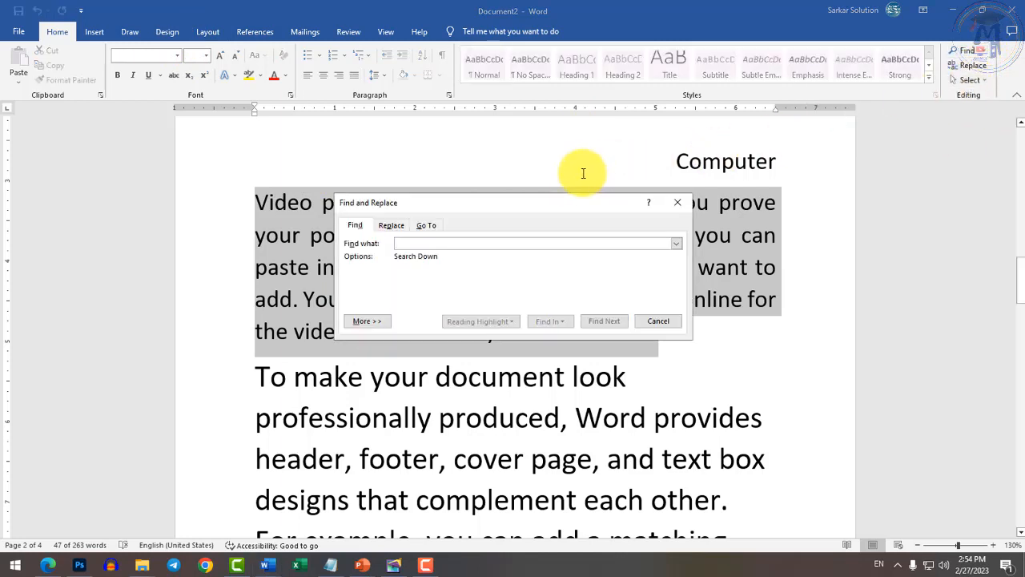
{"action": "left_click_drag", "start_coordinate": [558, 201], "coordinate": [589, 115]}
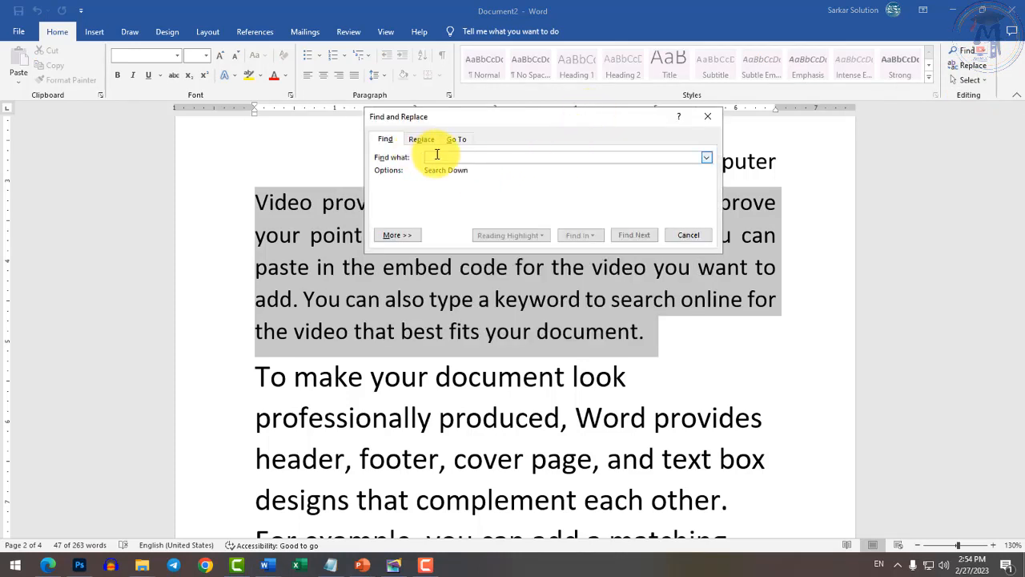
{"action": "type", "text": "video"}
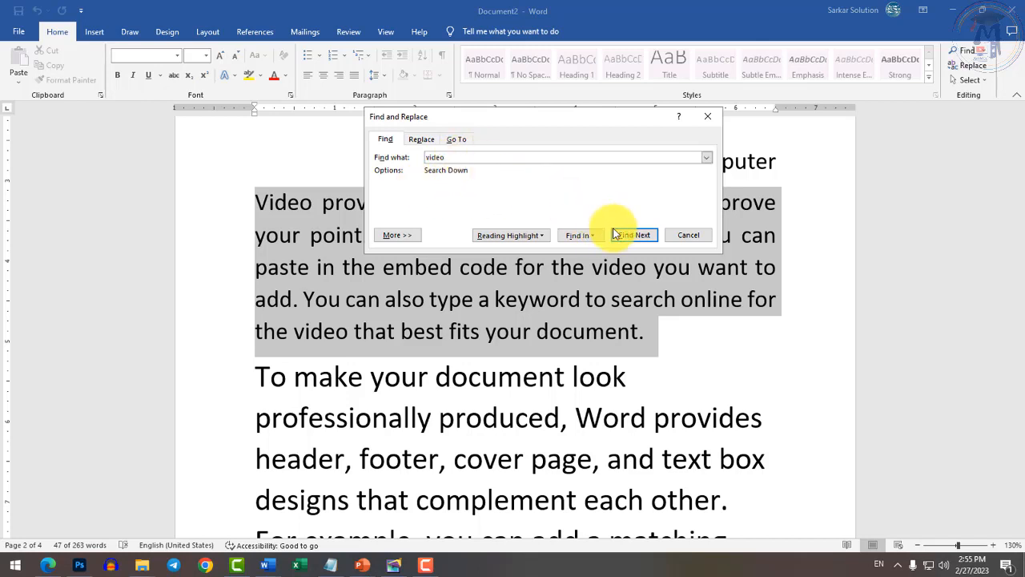
{"action": "left_click_drag", "start_coordinate": [451, 158], "coordinate": [383, 161]}
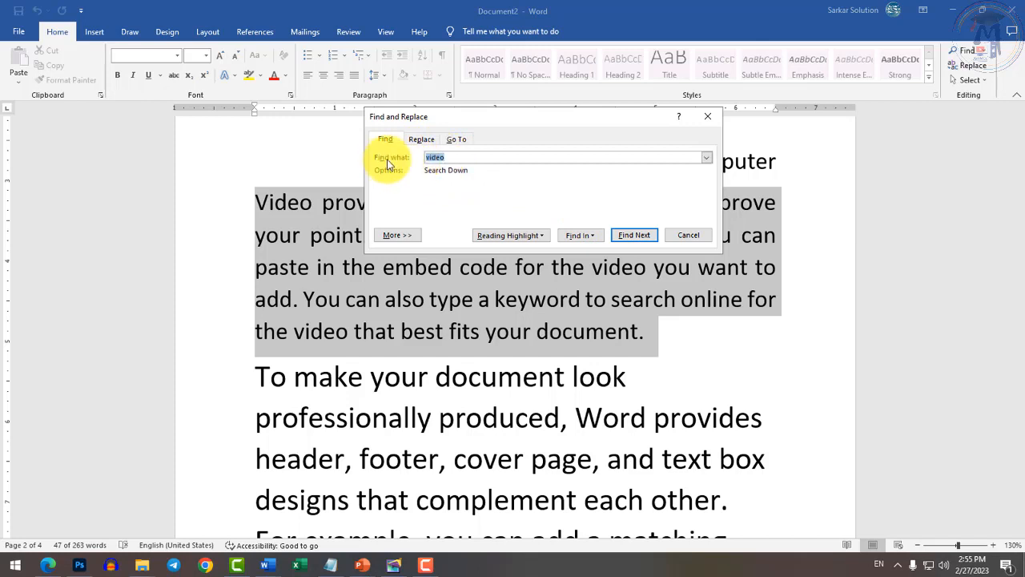
{"action": "double_click", "coordinate": [445, 158]}
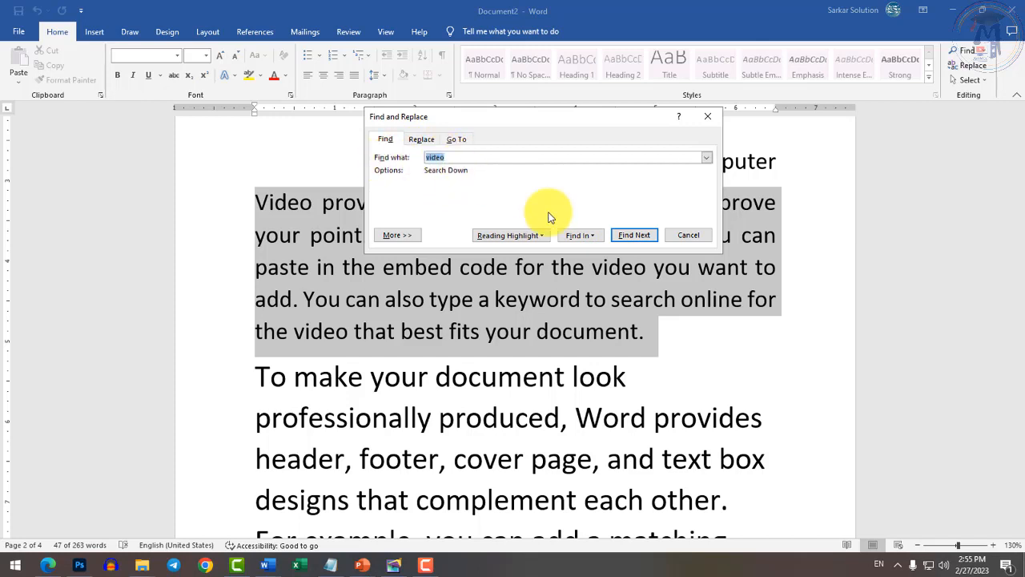
{"action": "left_click", "coordinate": [628, 235]}
{"action": "left_click", "coordinate": [628, 235]}
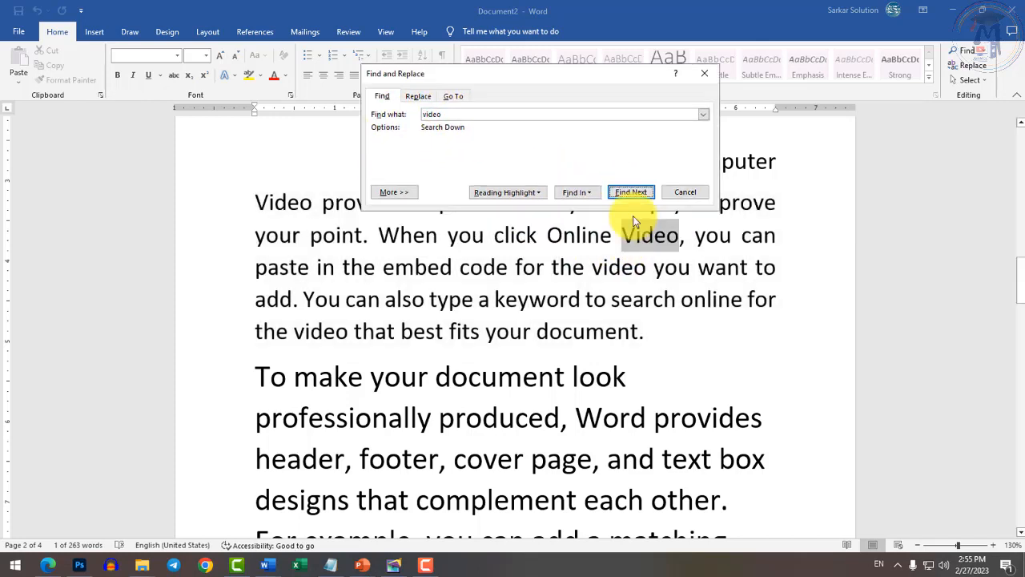
{"action": "left_click", "coordinate": [633, 193]}
{"action": "left_click", "coordinate": [636, 195]}
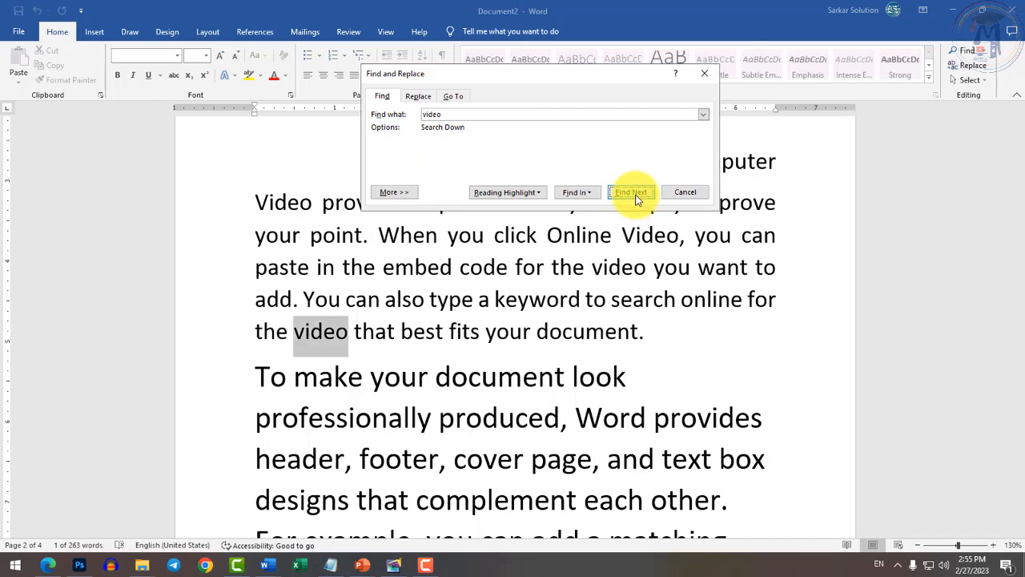
Enter 'Audio' as the replacement for 'video' and restart the search from the beginning.
{"action": "left_click", "coordinate": [415, 96]}
{"action": "left_click", "coordinate": [444, 152]}
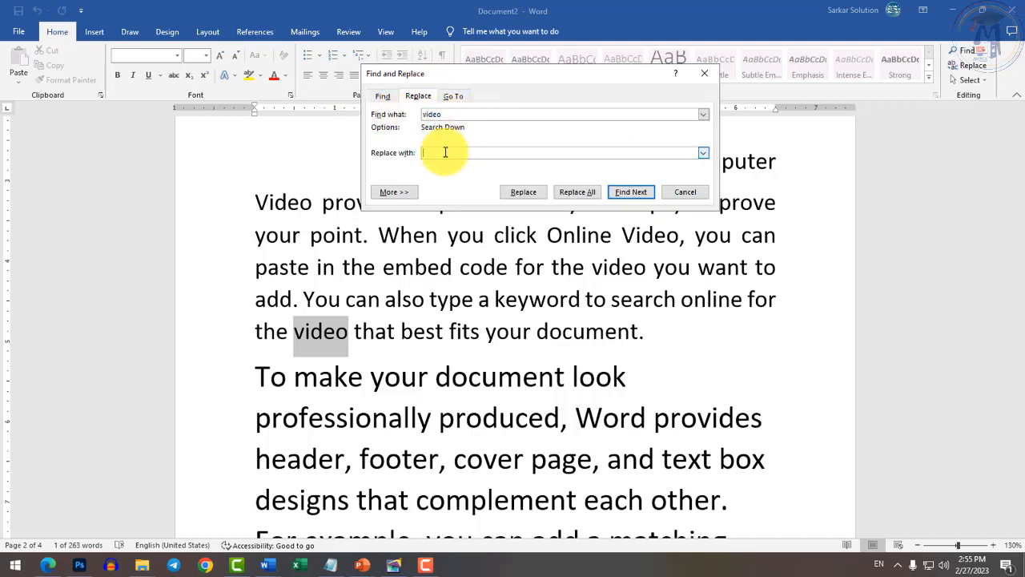
{"action": "type", "text": "Audio"}
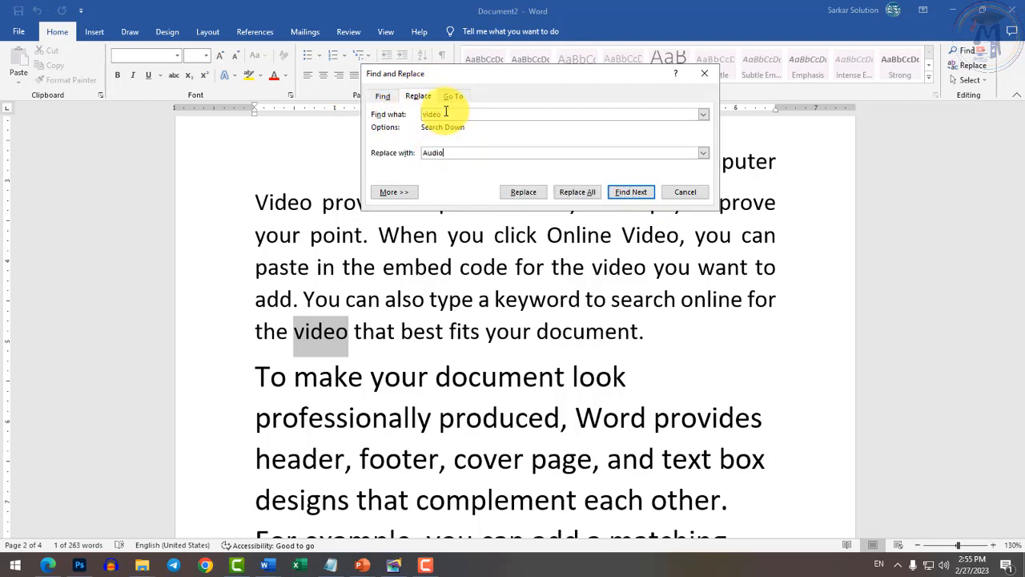
{"action": "left_click", "coordinate": [641, 192]}
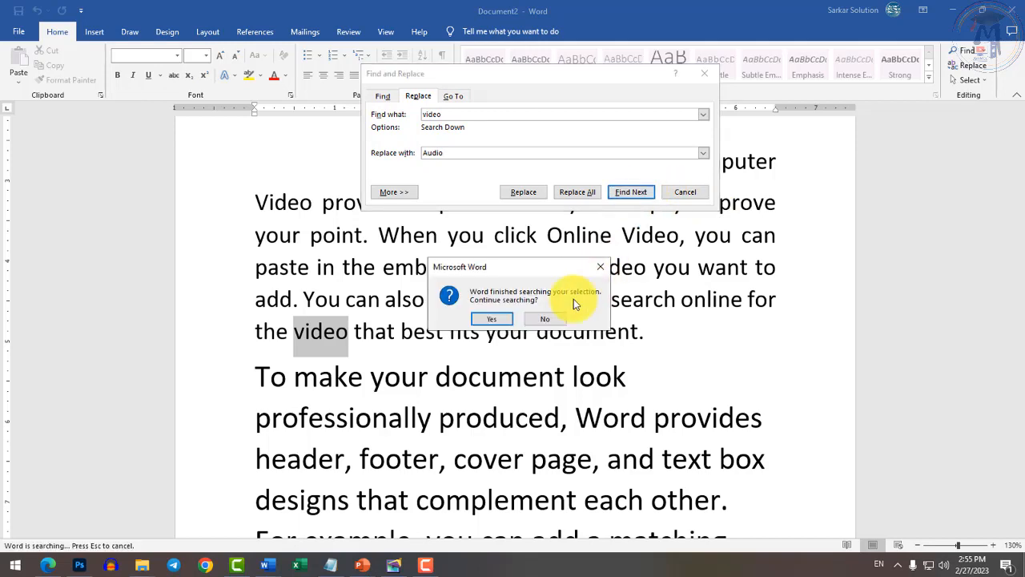
{"action": "left_click", "coordinate": [492, 321]}
{"action": "left_click", "coordinate": [502, 317]}
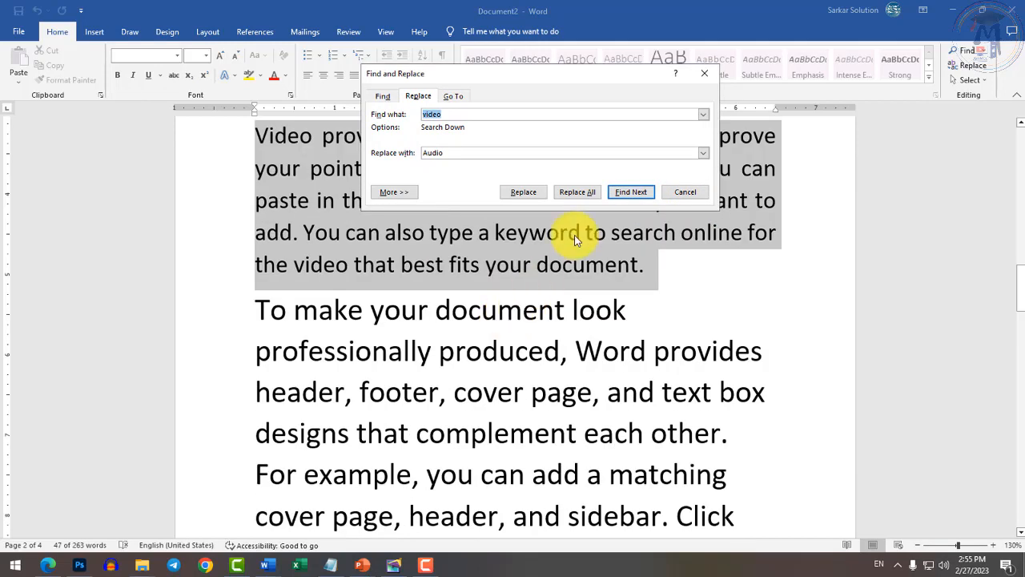
Replace each 'video' in the opening paragraph with 'Audio' and close the dialog.
{"action": "left_click", "coordinate": [631, 192]}
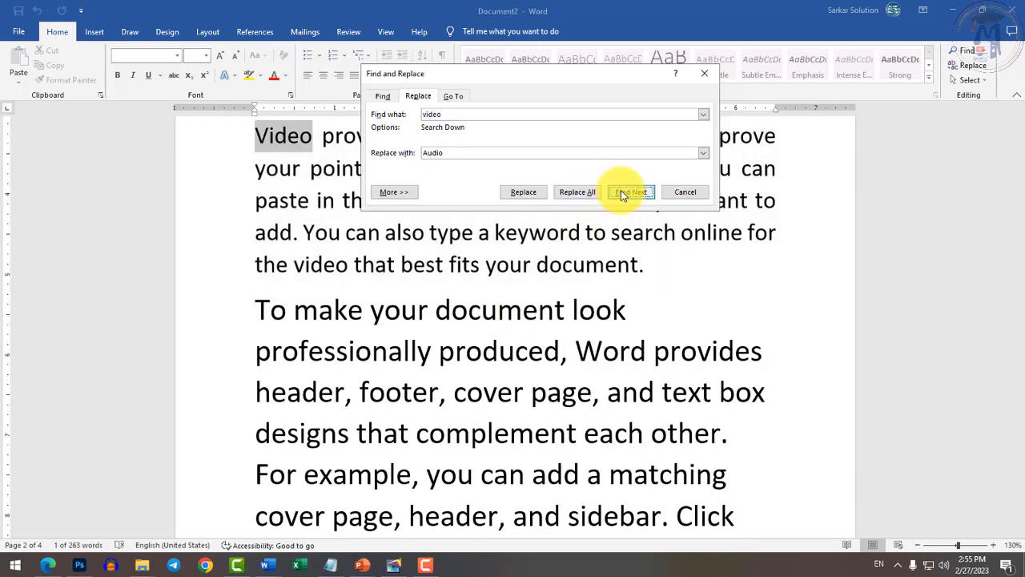
{"action": "left_click", "coordinate": [529, 194]}
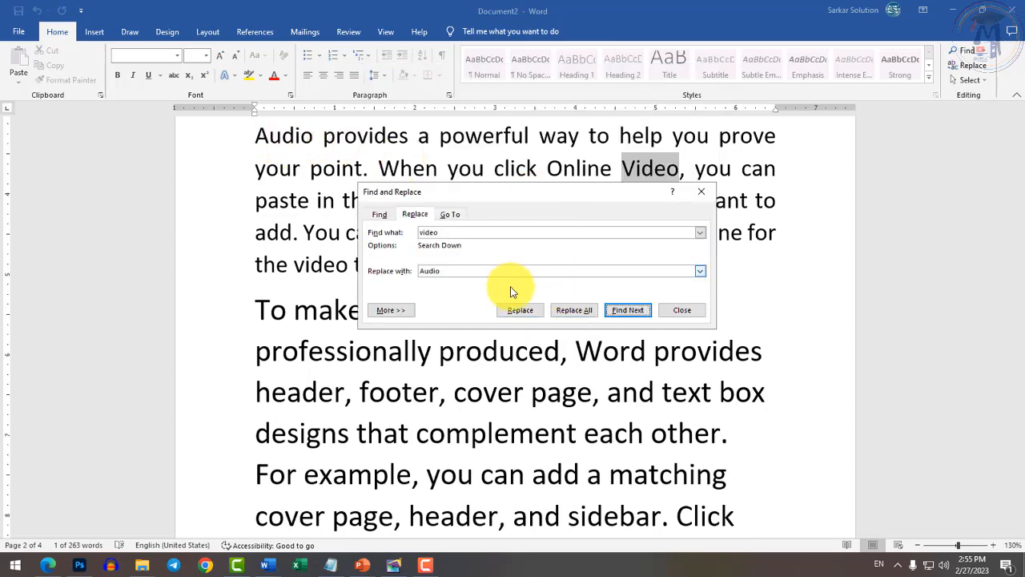
{"action": "left_click", "coordinate": [518, 309]}
{"action": "left_click", "coordinate": [521, 159]}
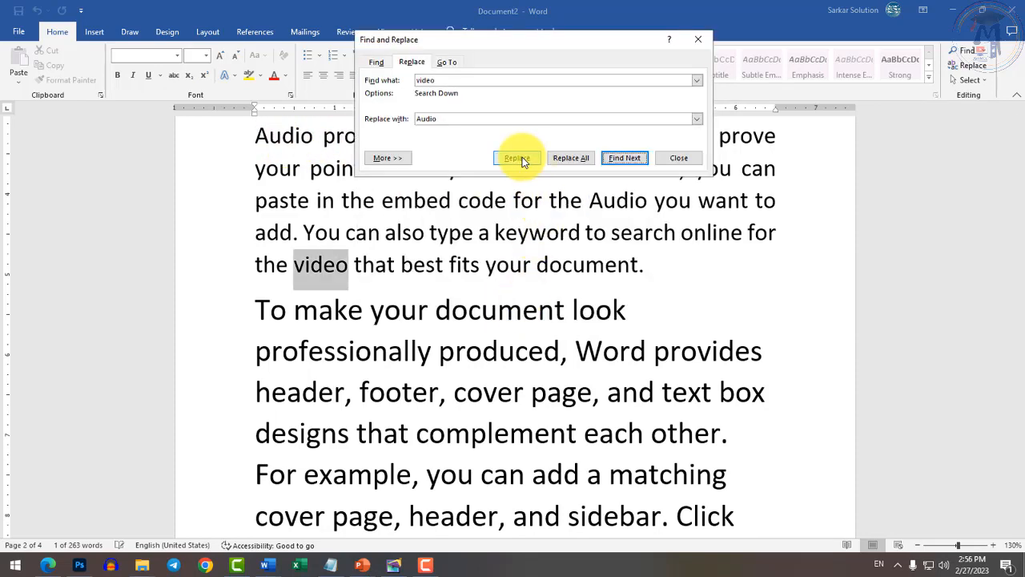
{"action": "left_click", "coordinate": [522, 161]}
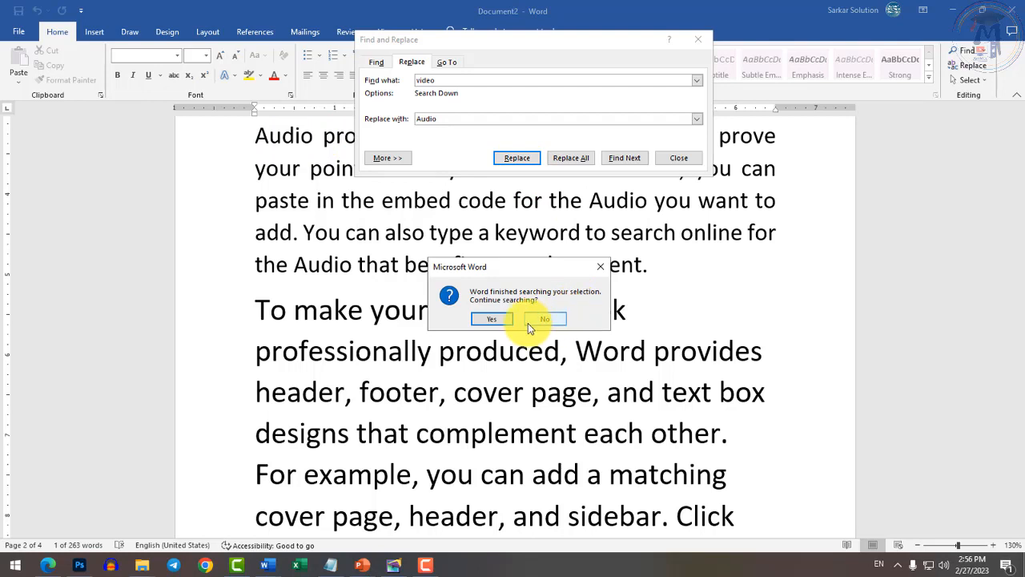
{"action": "left_click", "coordinate": [492, 320]}
{"action": "left_click", "coordinate": [490, 321]}
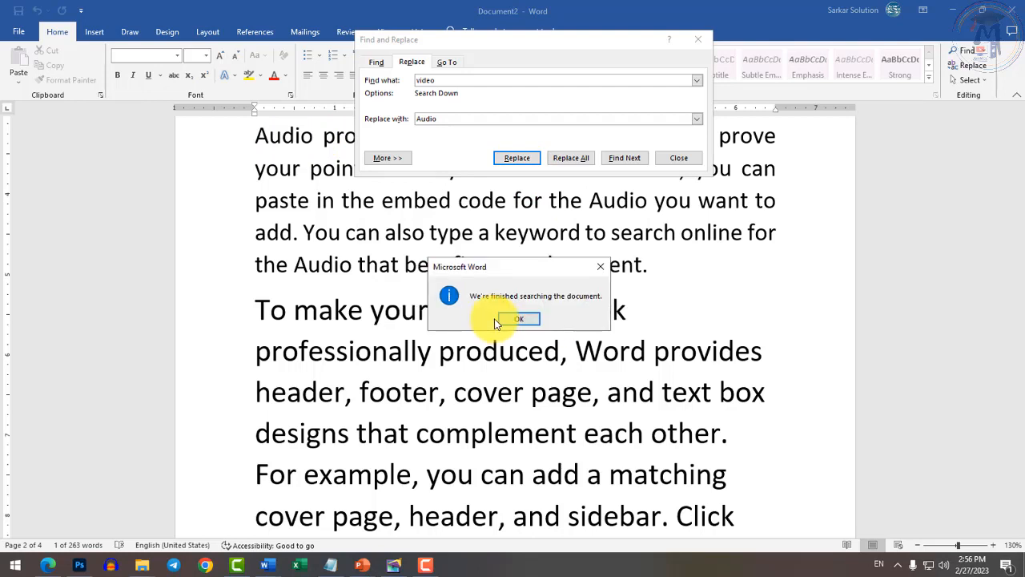
{"action": "left_click", "coordinate": [510, 320]}
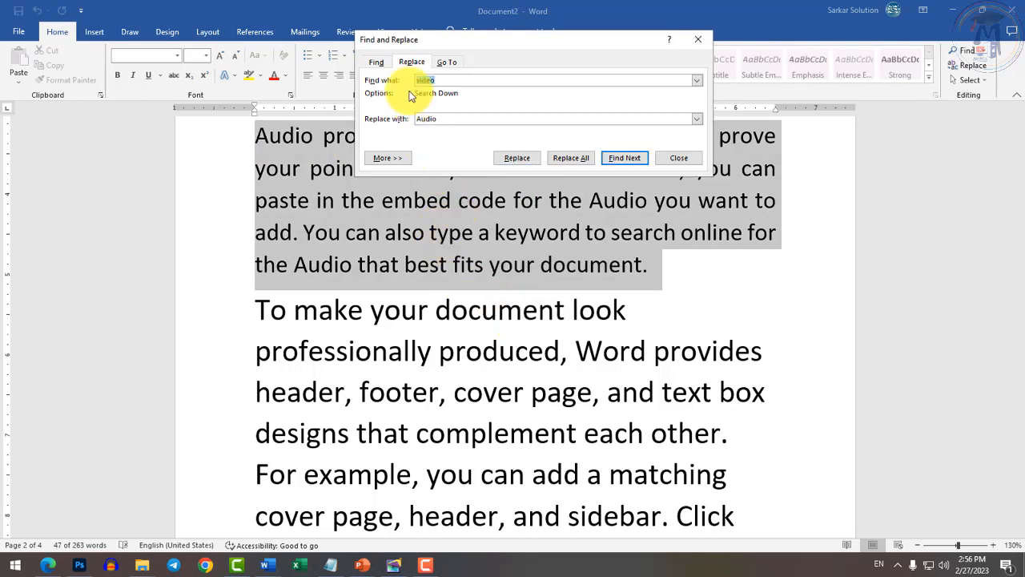
{"action": "left_click", "coordinate": [452, 82]}
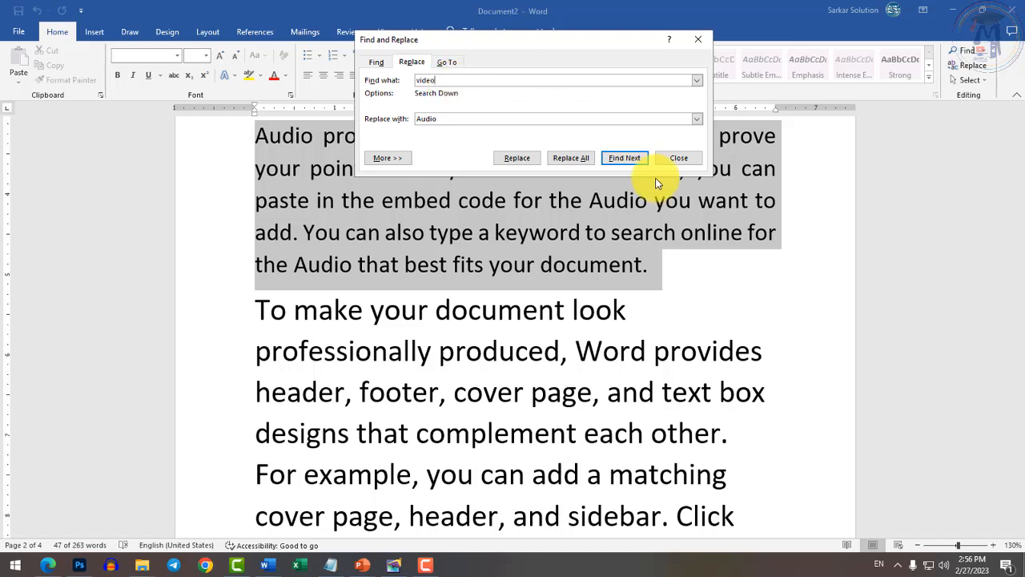
{"action": "left_click", "coordinate": [677, 157]}
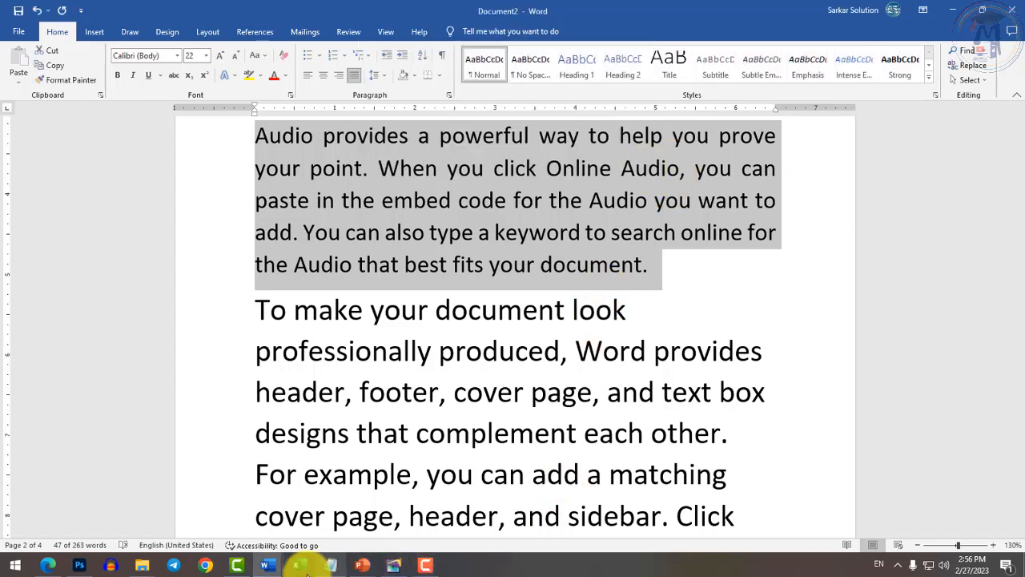
Glance at the Test document's question list, then return to Document2.
{"action": "left_click", "coordinate": [267, 565]}
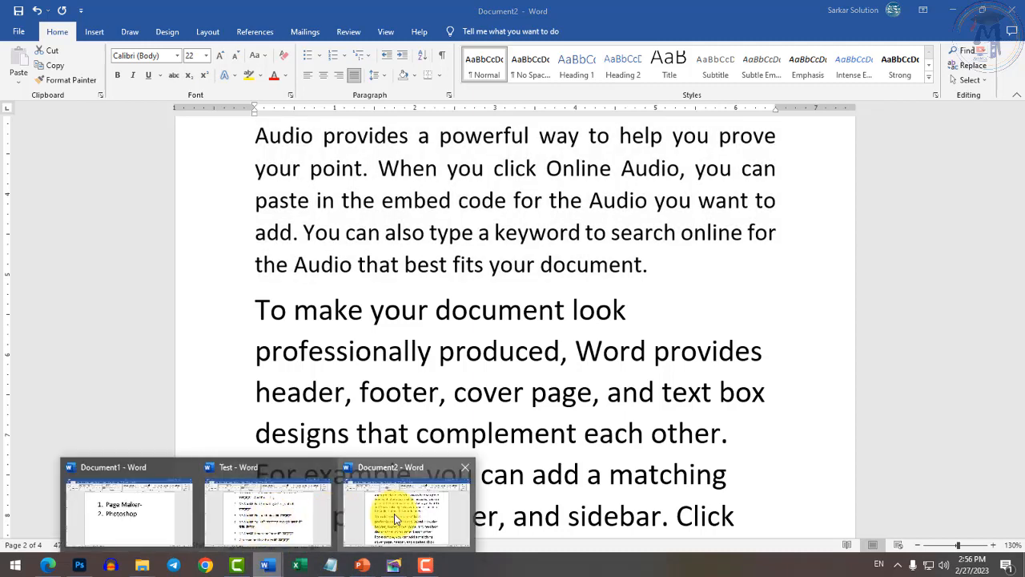
{"action": "left_click", "coordinate": [281, 520]}
{"action": "left_click", "coordinate": [429, 354]}
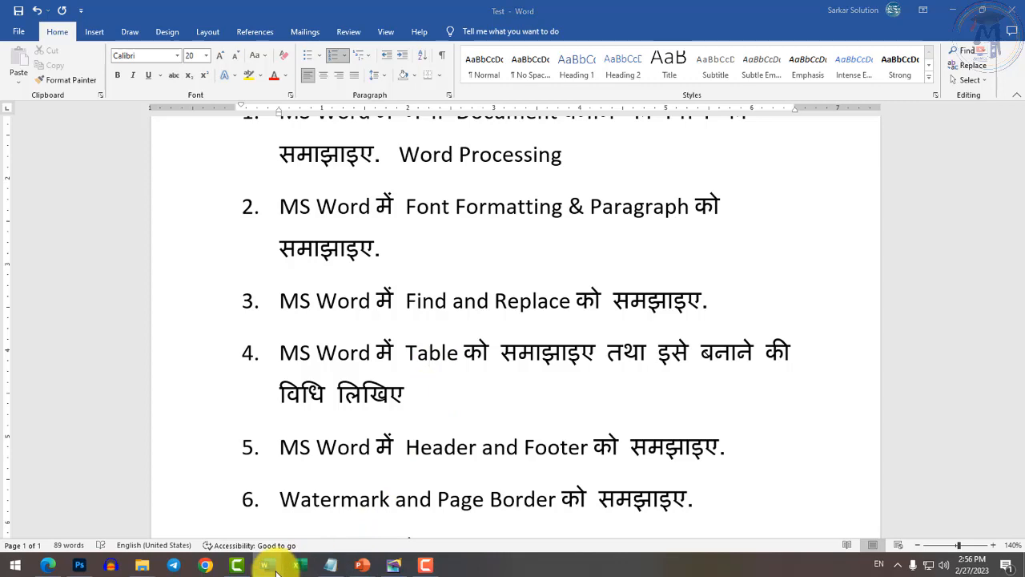
{"action": "mouse_move", "coordinate": [267, 565]}
{"action": "left_click", "coordinate": [369, 524]}
{"action": "scroll", "coordinate": [467, 469], "scroll_direction": "down", "scroll_amount": 15}
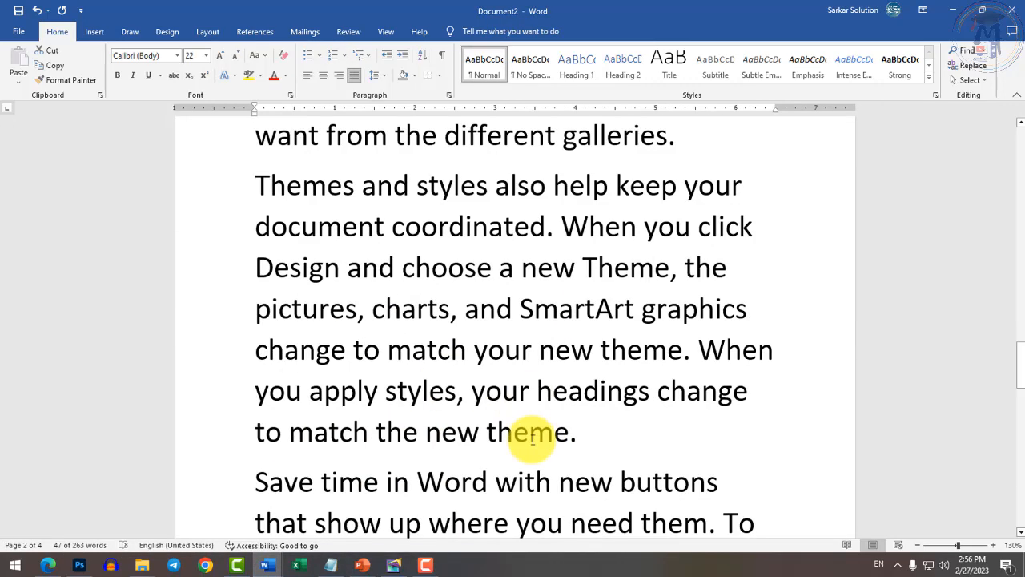
Insert a 5-column, 4-row table on the empty last page.
{"action": "scroll", "coordinate": [521, 377], "scroll_direction": "down", "scroll_amount": 3}
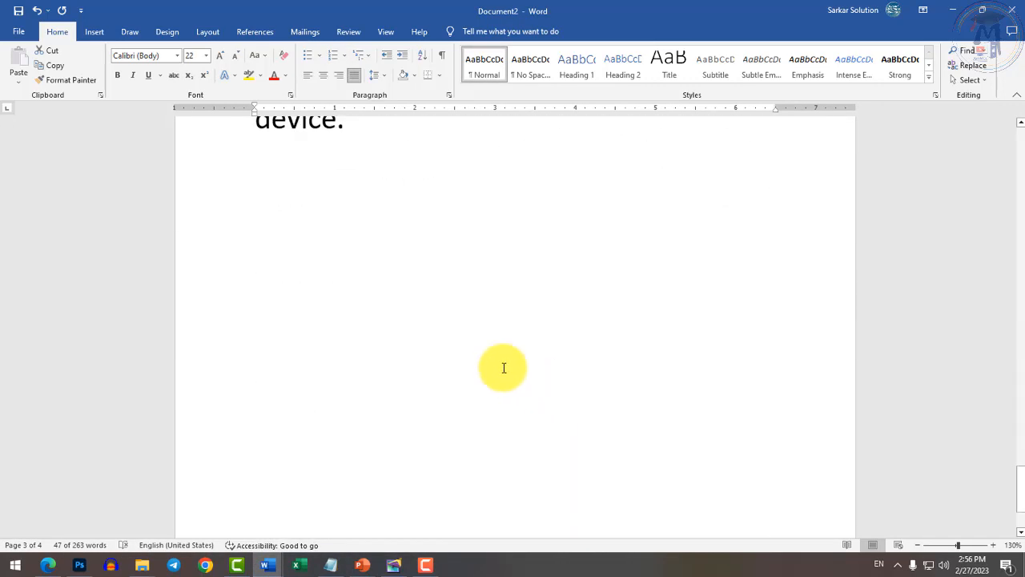
{"action": "left_click", "coordinate": [499, 361]}
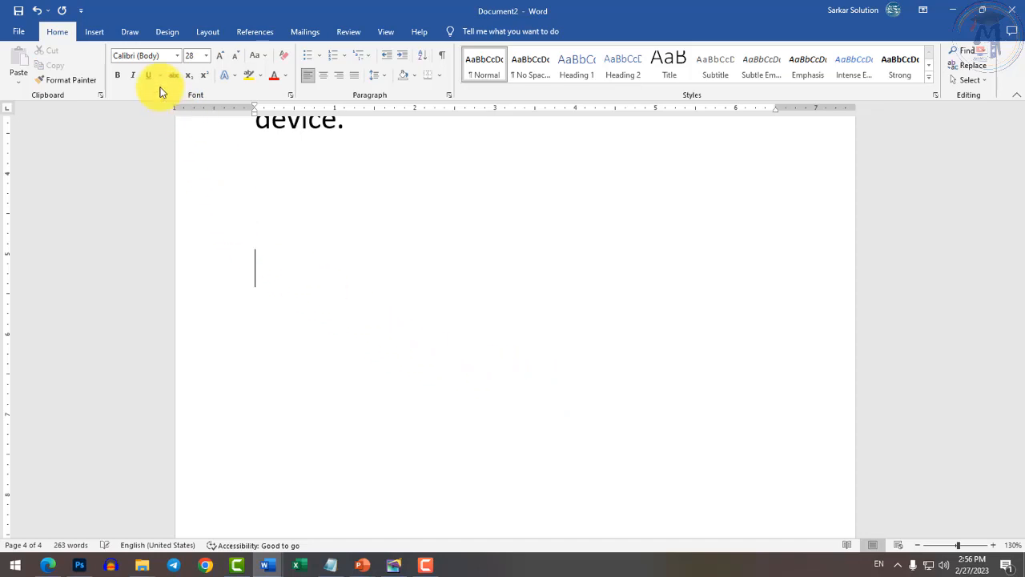
{"action": "left_click", "coordinate": [94, 31]}
{"action": "left_click", "coordinate": [101, 79]}
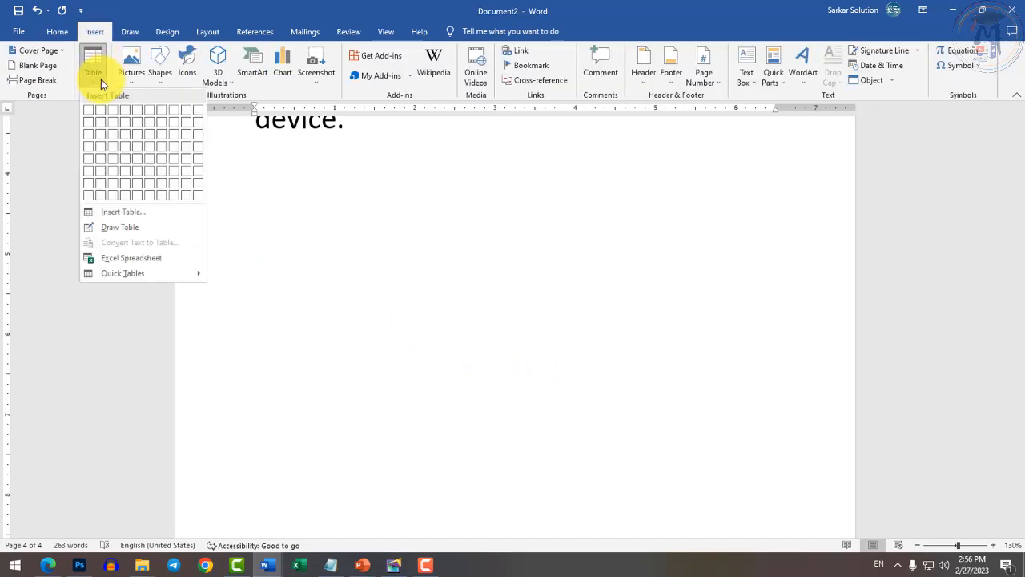
{"action": "left_click", "coordinate": [139, 148]}
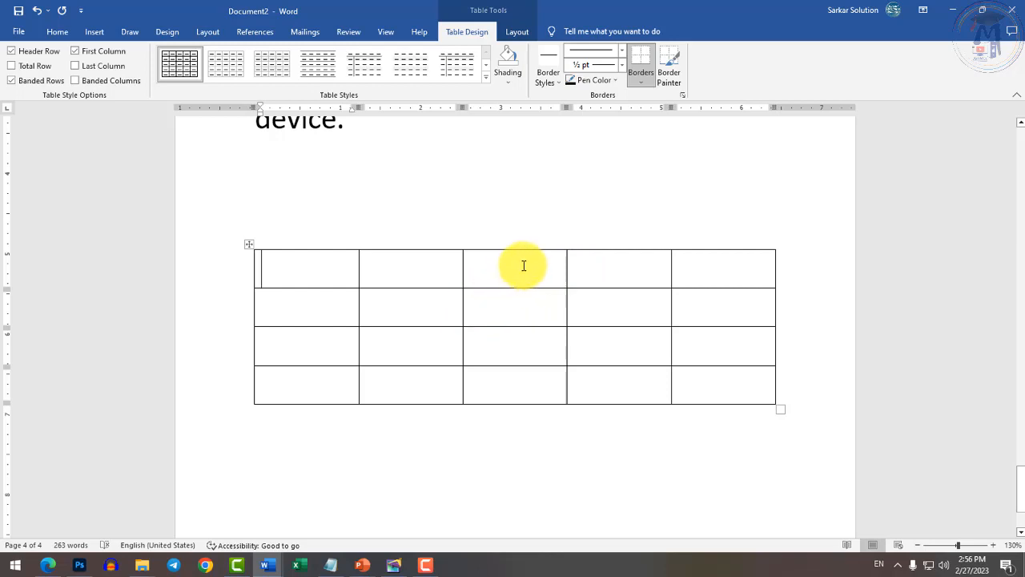
Click through the second-row cells, then select the whole table and deselect it.
{"action": "left_click", "coordinate": [306, 307]}
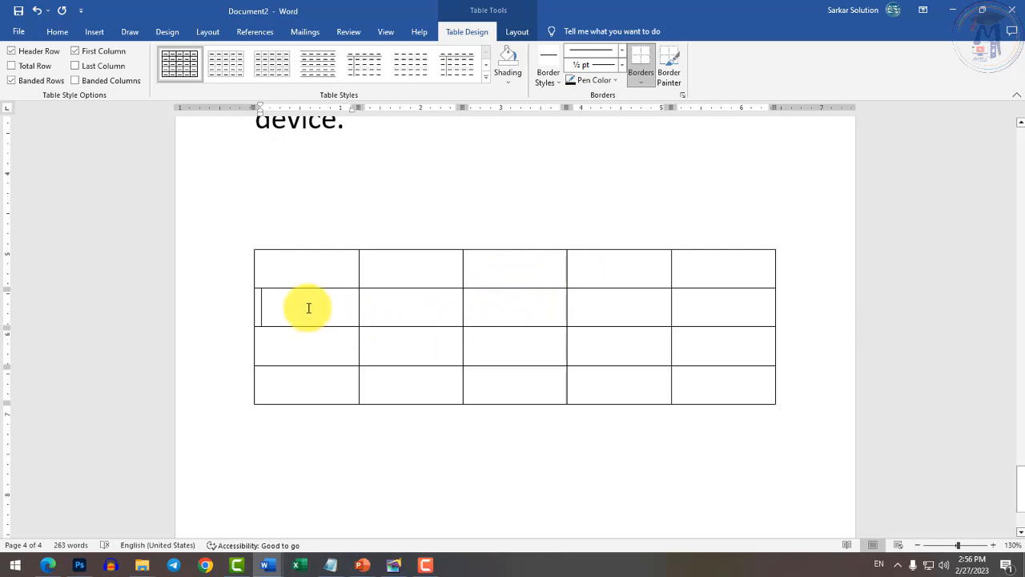
{"action": "left_click", "coordinate": [395, 311]}
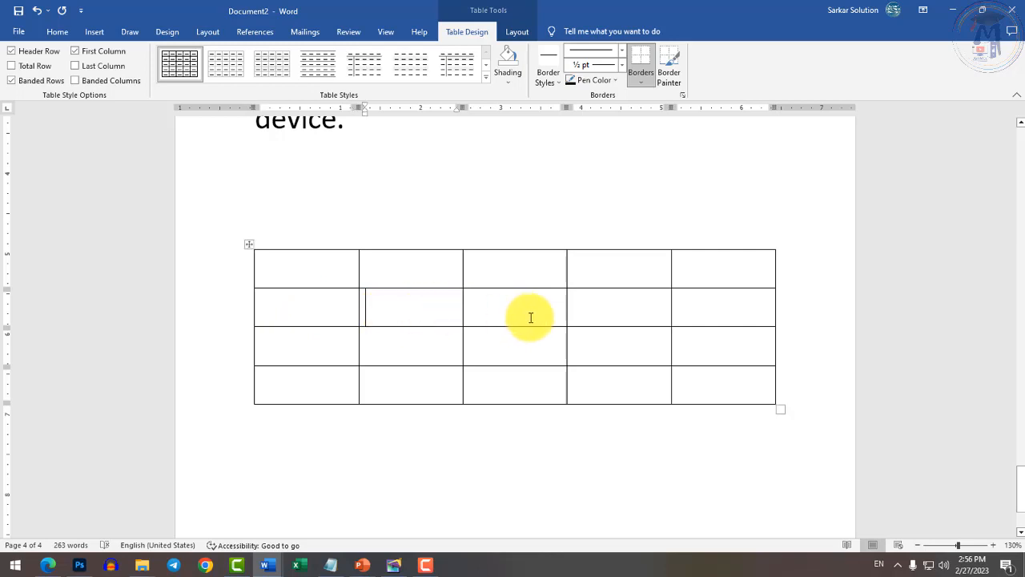
{"action": "left_click", "coordinate": [501, 311]}
{"action": "left_click", "coordinate": [628, 306]}
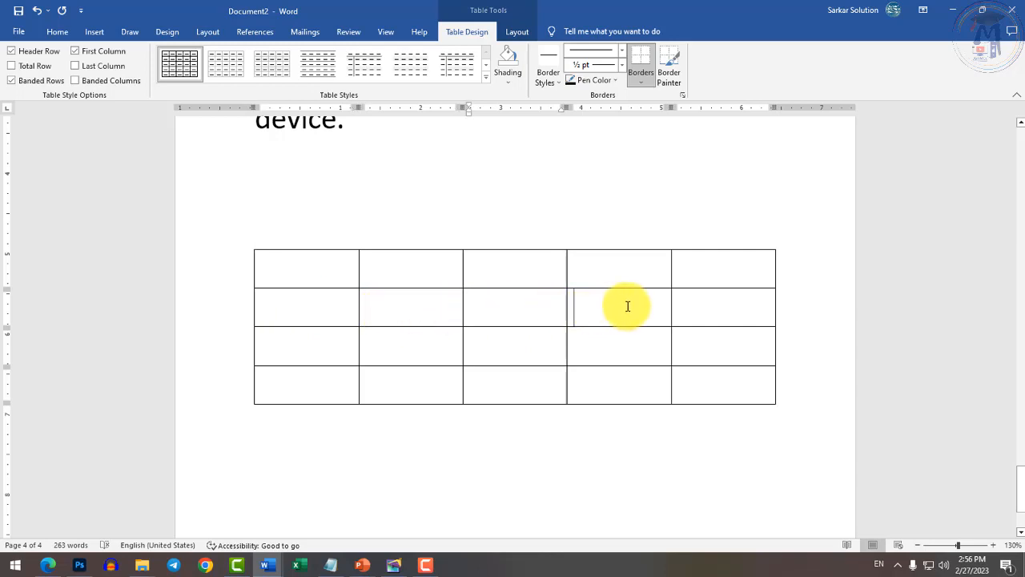
{"action": "left_click", "coordinate": [694, 310]}
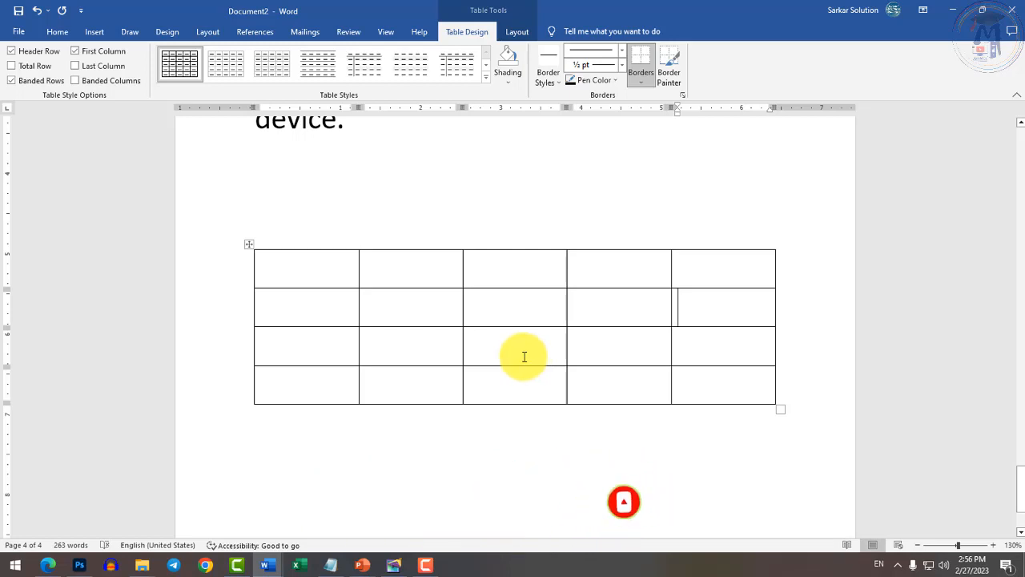
{"action": "left_click", "coordinate": [339, 311]}
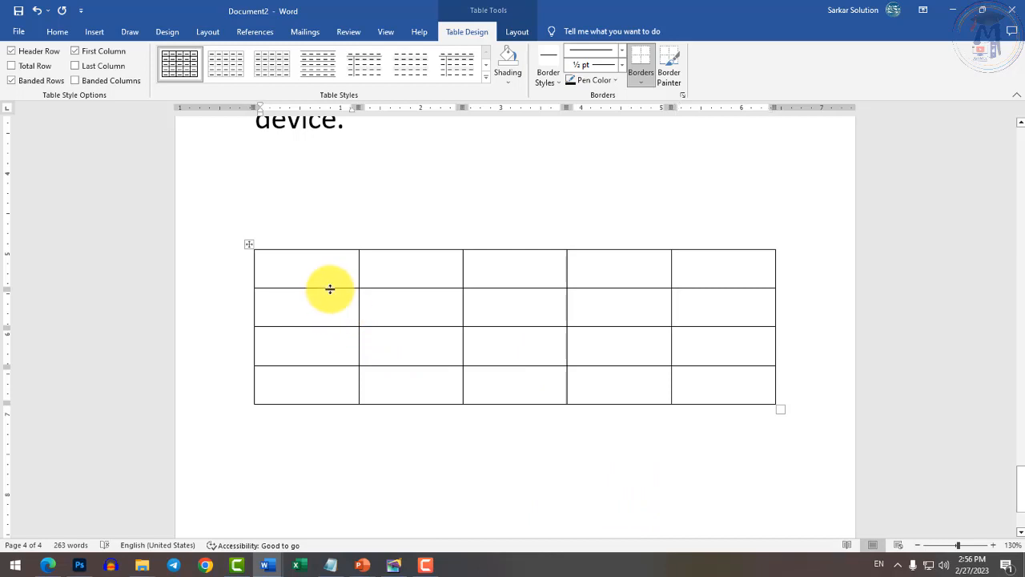
{"action": "left_click", "coordinate": [347, 279]}
{"action": "mouse_move", "coordinate": [348, 279]}
{"action": "left_mouse_down"}
{"action": "mouse_move", "coordinate": [423, 270]}
{"action": "mouse_move", "coordinate": [716, 373]}
{"action": "mouse_move", "coordinate": [663, 383]}
{"action": "left_mouse_up"}
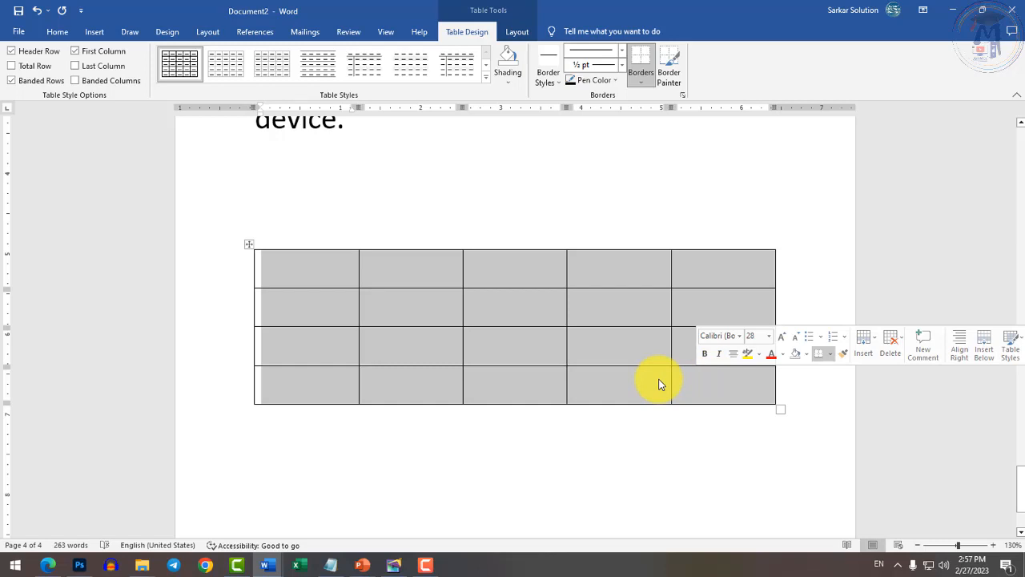
{"action": "left_click", "coordinate": [525, 453]}
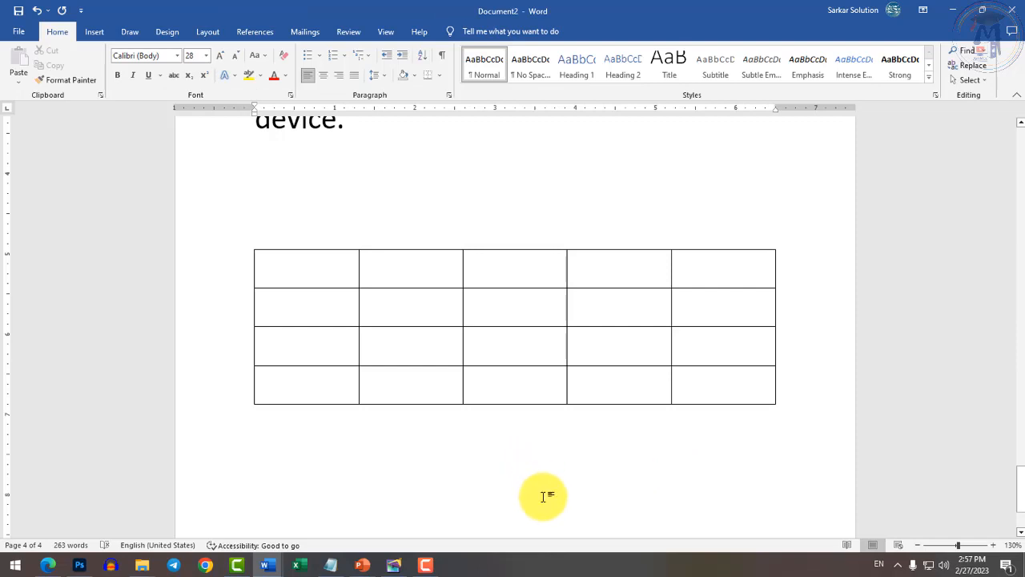
Insert a 5-column, 2-row table through the Insert Table dialog.
{"action": "left_click", "coordinate": [92, 34]}
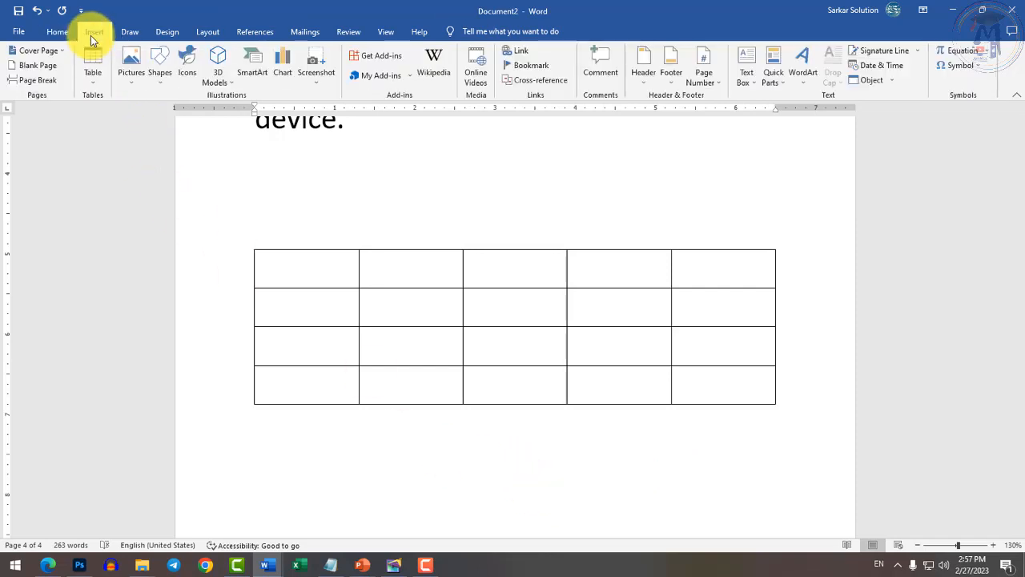
{"action": "left_click", "coordinate": [94, 80]}
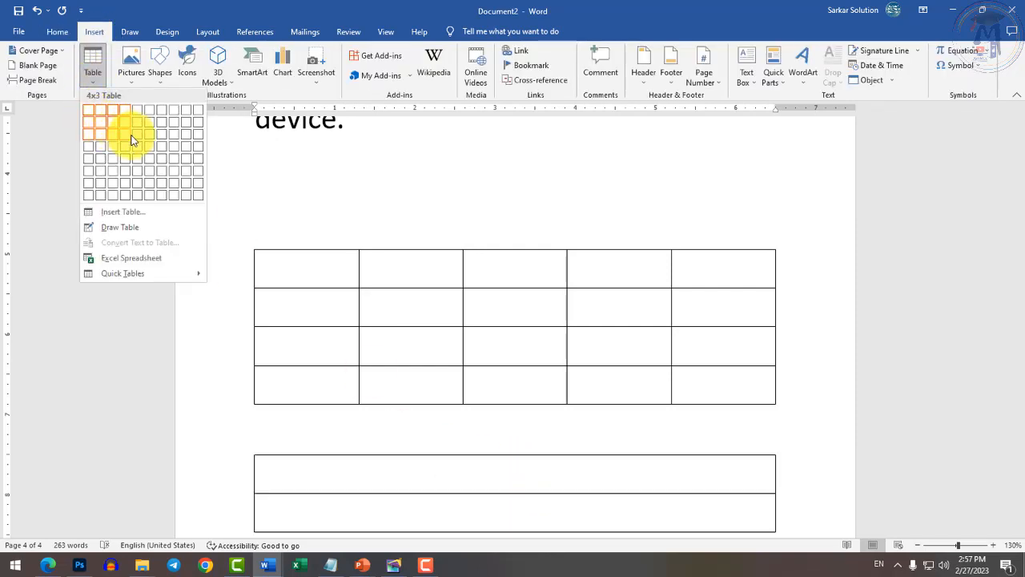
{"action": "left_click", "coordinate": [124, 211]}
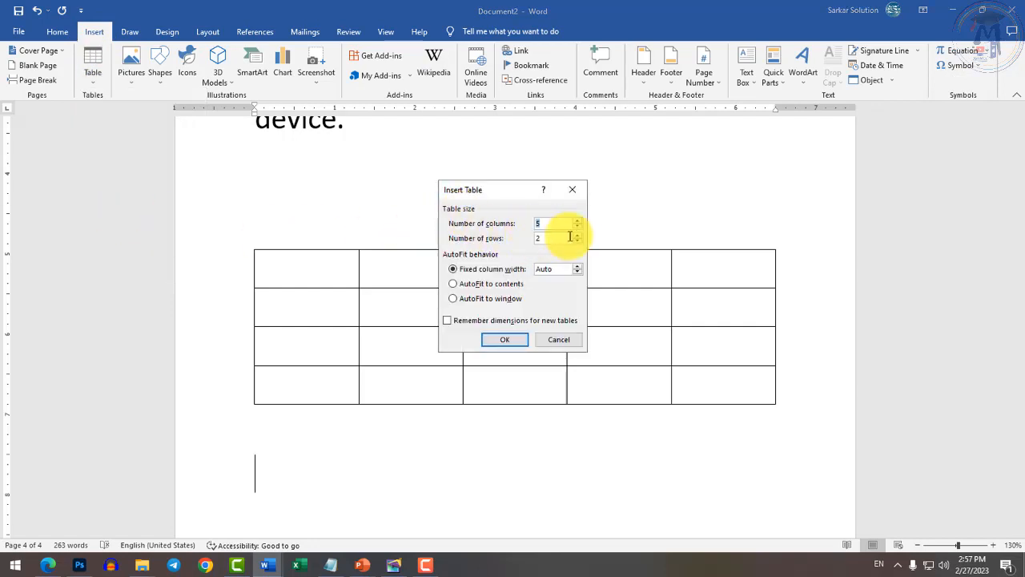
{"action": "left_click", "coordinate": [510, 343]}
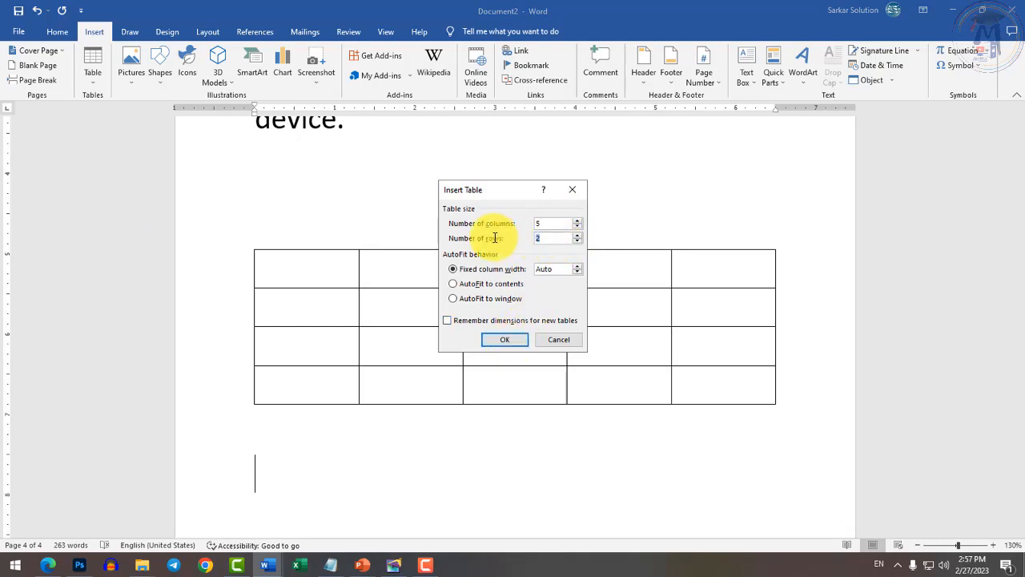
{"action": "key", "text": "Return"}
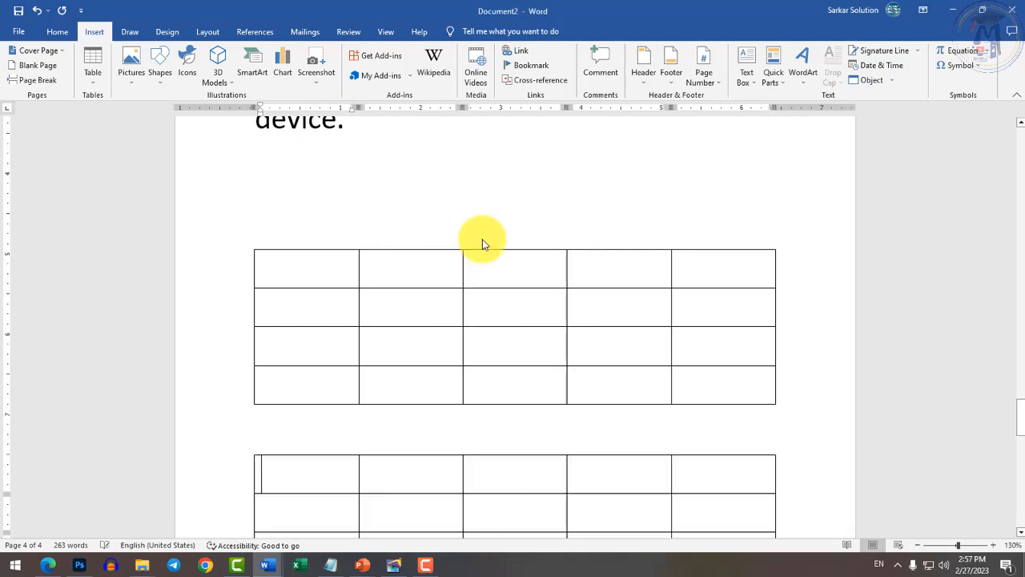
Add an empty line below the new table.
{"action": "scroll", "coordinate": [503, 394], "scroll_direction": "down", "scroll_amount": 4}
{"action": "scroll", "coordinate": [486, 424], "scroll_direction": "down", "scroll_amount": 3}
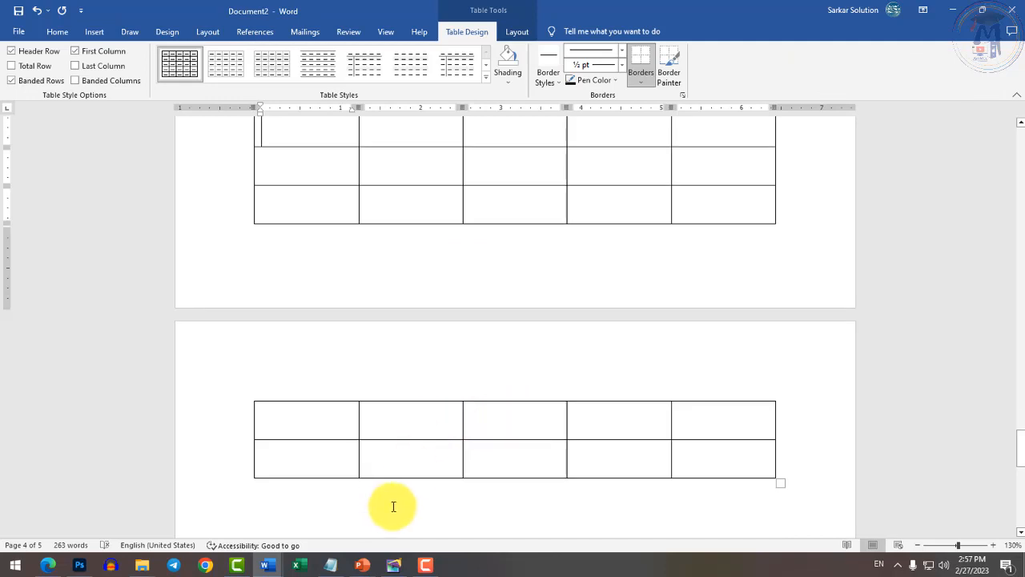
{"action": "left_click", "coordinate": [390, 502]}
{"action": "key", "text": "Return"}
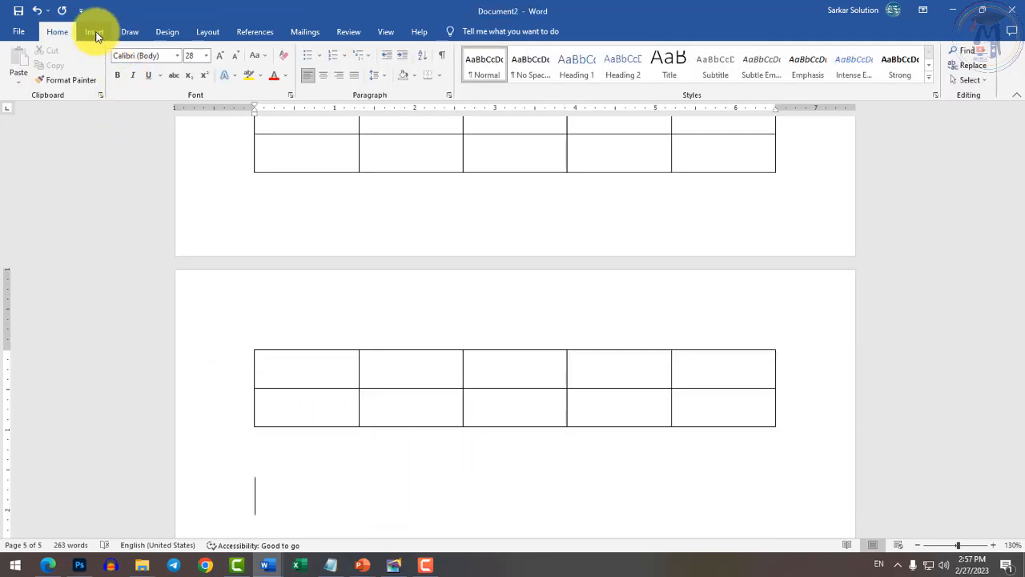
Draw a table outline with Draw Table and divide it into three rows.
{"action": "left_click", "coordinate": [94, 31]}
{"action": "left_click", "coordinate": [93, 68]}
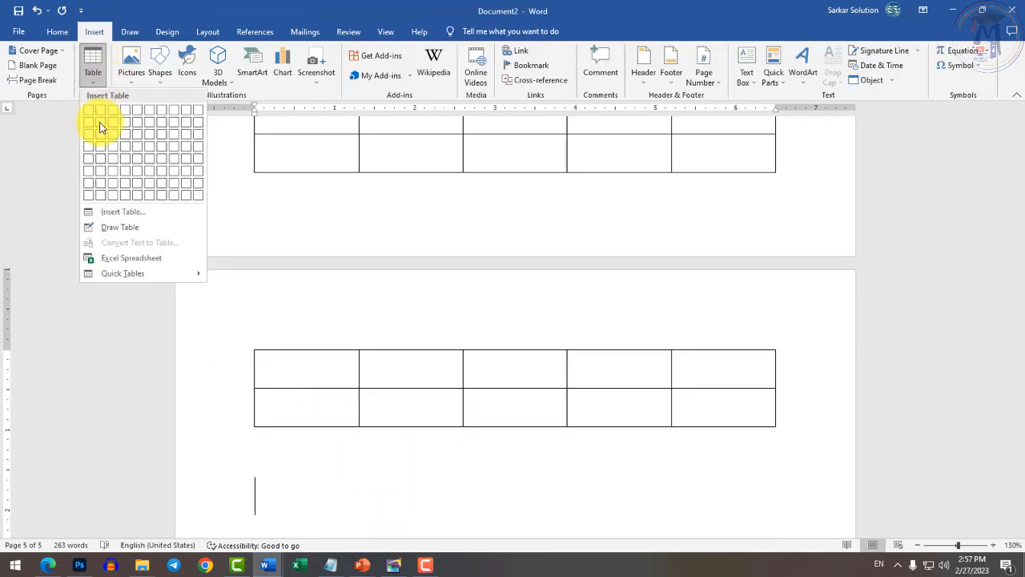
{"action": "left_click", "coordinate": [113, 235]}
{"action": "scroll", "coordinate": [360, 469], "scroll_direction": "down", "scroll_amount": 3}
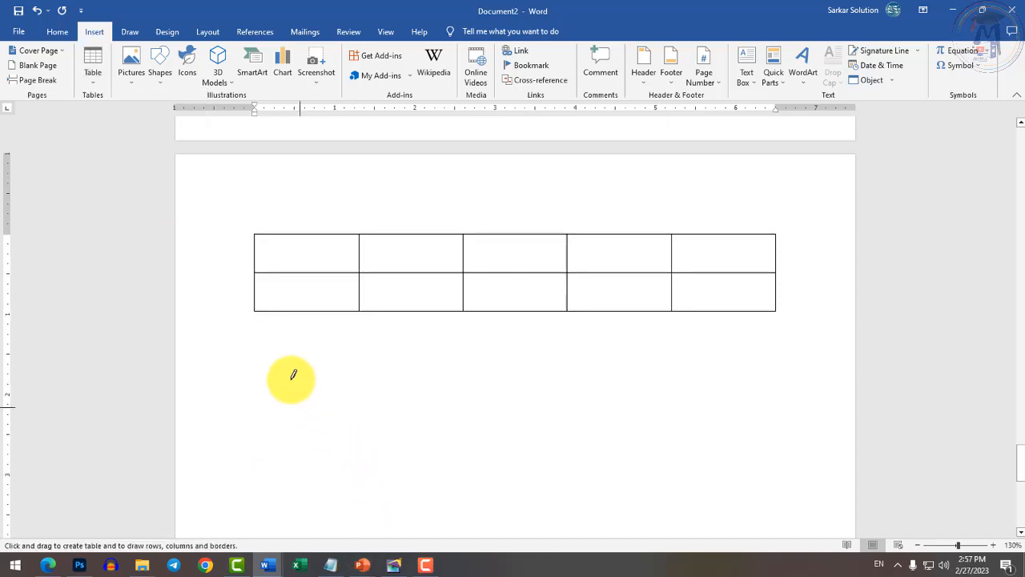
{"action": "mouse_move", "coordinate": [261, 361]}
{"action": "left_mouse_down"}
{"action": "mouse_move", "coordinate": [785, 526]}
{"action": "mouse_move", "coordinate": [774, 526]}
{"action": "left_mouse_up"}
{"action": "mouse_move", "coordinate": [254, 423]}
{"action": "left_mouse_down"}
{"action": "mouse_move", "coordinate": [264, 412]}
{"action": "mouse_move", "coordinate": [773, 418]}
{"action": "left_mouse_up"}
{"action": "left_click_drag", "start_coordinate": [261, 475], "coordinate": [773, 477]}
Draw two column lines and split the upper two rows' right cell, undoing a stray line.
{"action": "mouse_move", "coordinate": [355, 360]}
{"action": "left_mouse_down"}
{"action": "mouse_move", "coordinate": [366, 499]}
{"action": "mouse_move", "coordinate": [357, 527]}
{"action": "left_mouse_up"}
{"action": "mouse_move", "coordinate": [465, 357]}
{"action": "left_mouse_down"}
{"action": "mouse_move", "coordinate": [472, 486]}
{"action": "mouse_move", "coordinate": [463, 527]}
{"action": "left_mouse_up"}
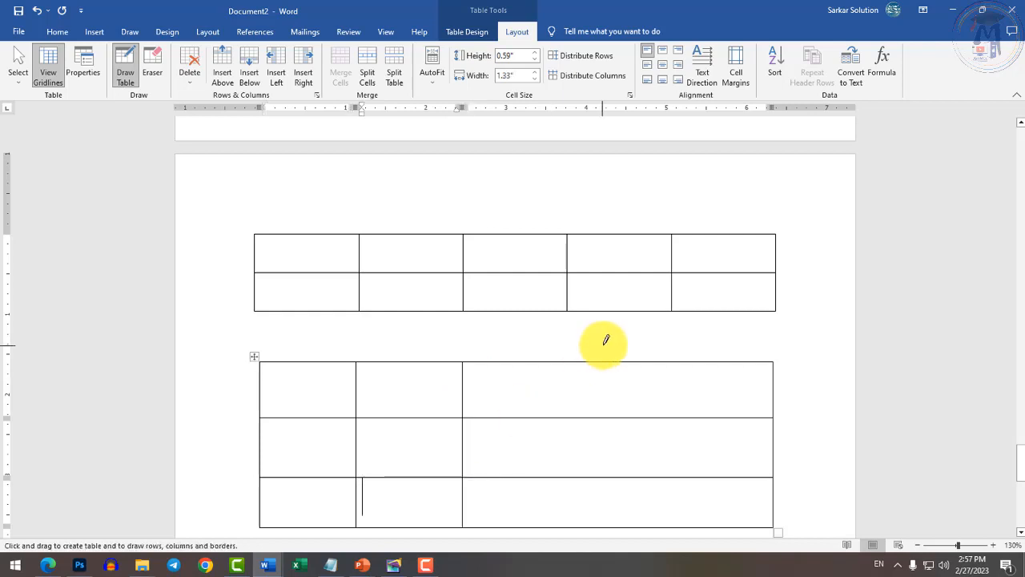
{"action": "left_click_drag", "start_coordinate": [635, 393], "coordinate": [632, 473]}
{"action": "key", "text": "ctrl+z"}
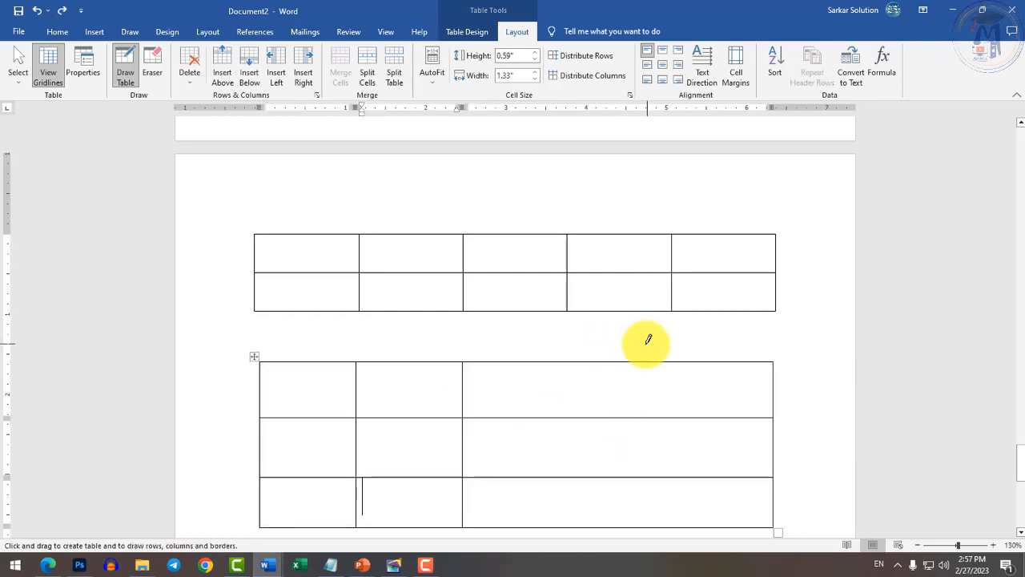
{"action": "left_click_drag", "start_coordinate": [629, 357], "coordinate": [631, 477]}
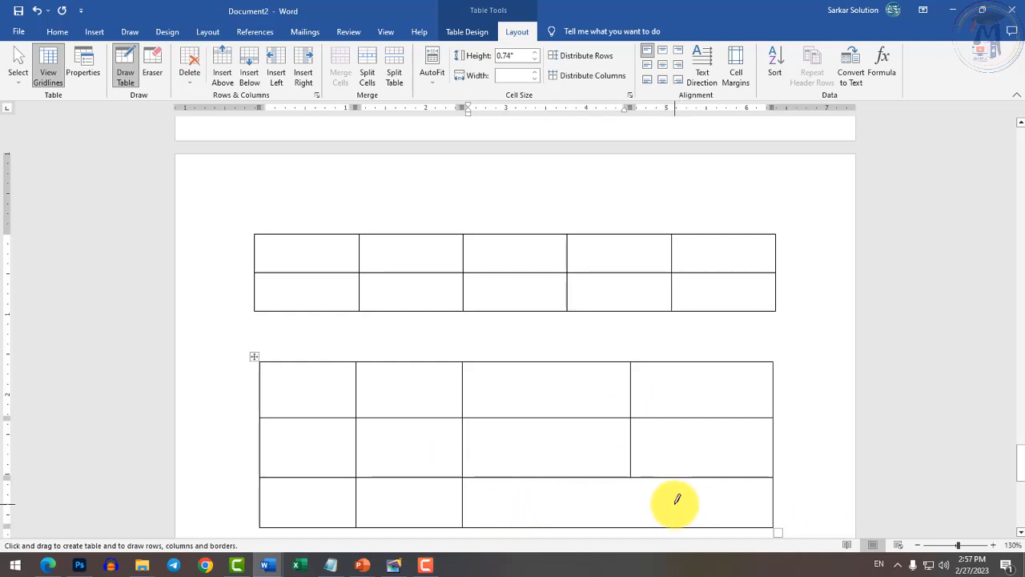
{"action": "scroll", "coordinate": [664, 484], "scroll_direction": "down", "scroll_amount": 1}
{"action": "scroll", "coordinate": [561, 448], "scroll_direction": "up", "scroll_amount": 2}
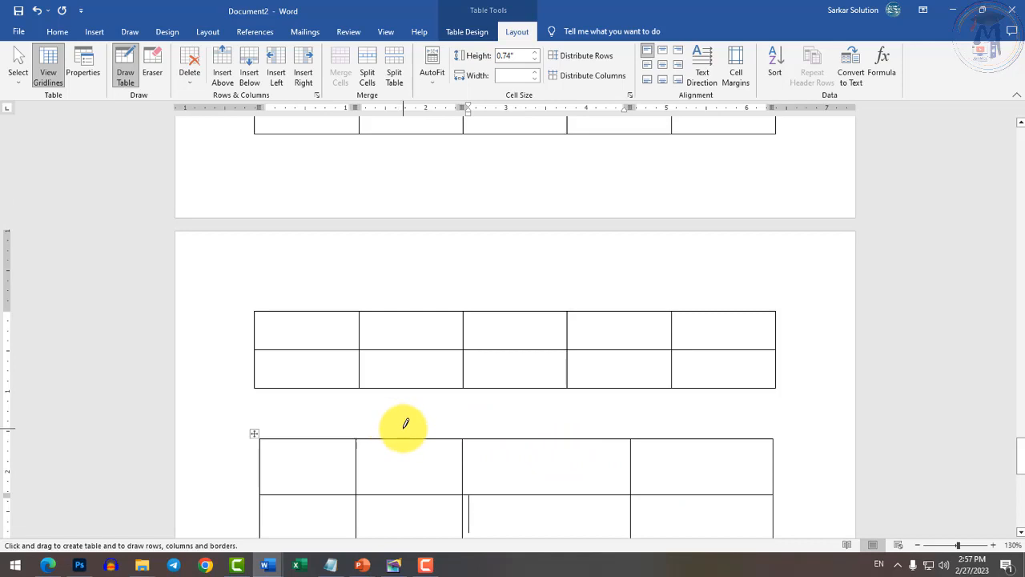
{"action": "key", "text": "Escape"}
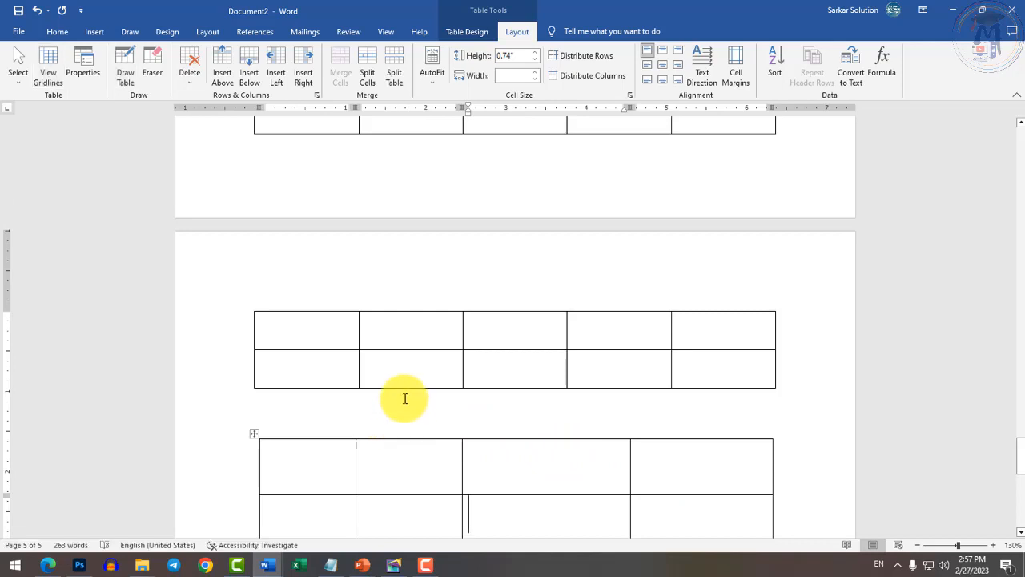
Merge the five cells of the new table's top row into one full-width cell.
{"action": "scroll", "coordinate": [406, 399], "scroll_direction": "up", "scroll_amount": 4}
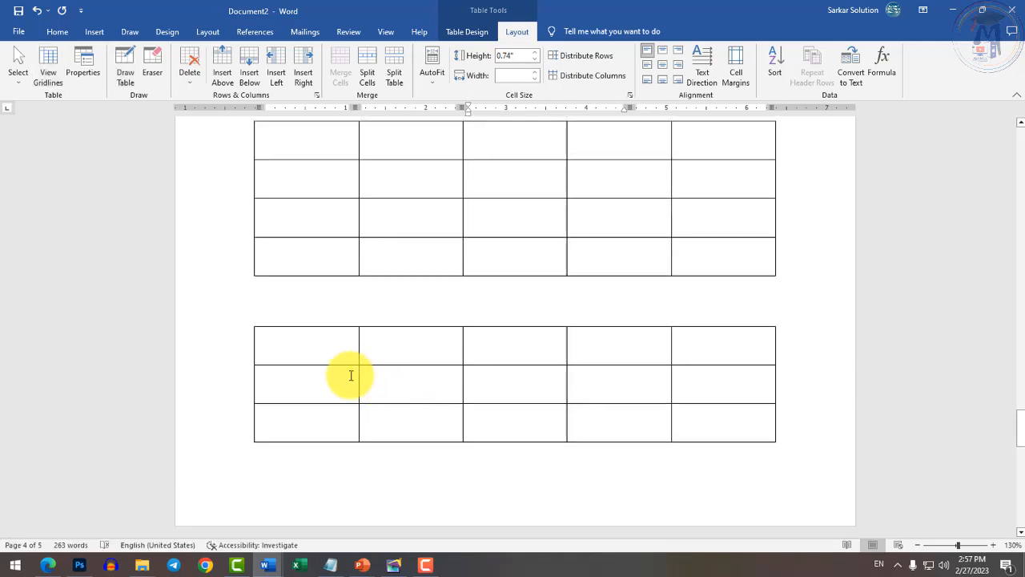
{"action": "left_click_drag", "start_coordinate": [337, 344], "coordinate": [714, 348]}
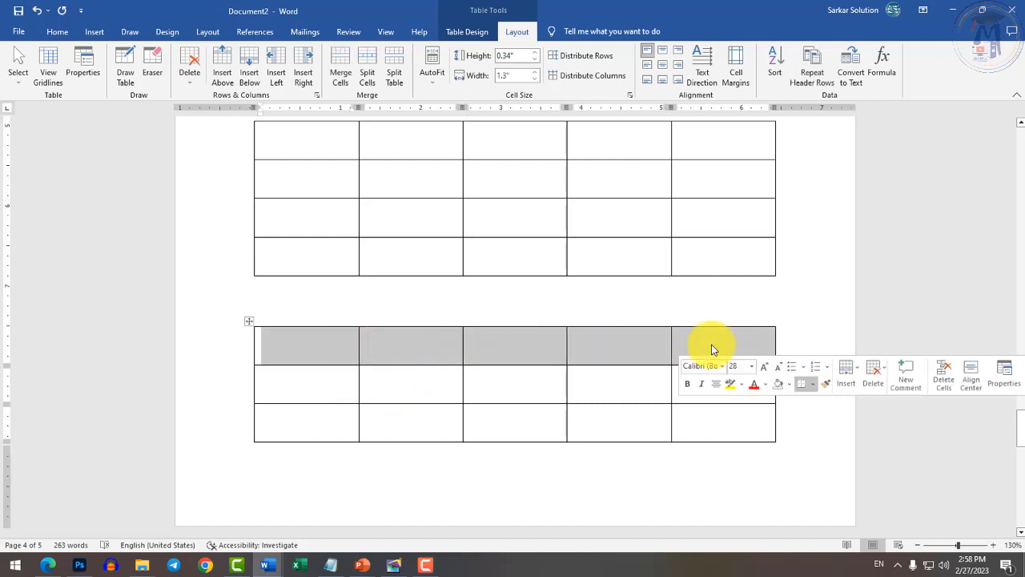
{"action": "right_click", "coordinate": [426, 349]}
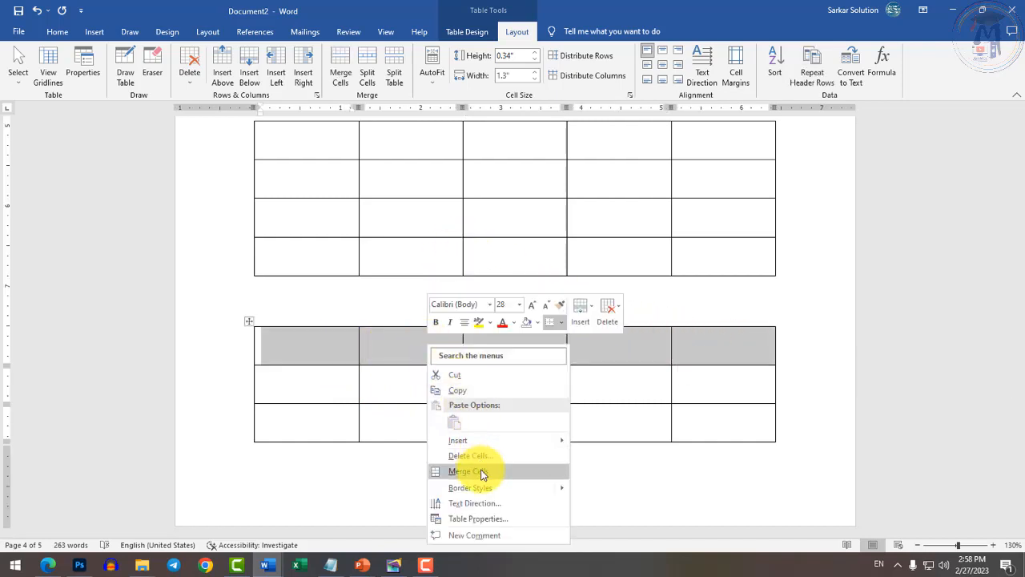
{"action": "left_click", "coordinate": [481, 473]}
{"action": "left_click", "coordinate": [404, 345]}
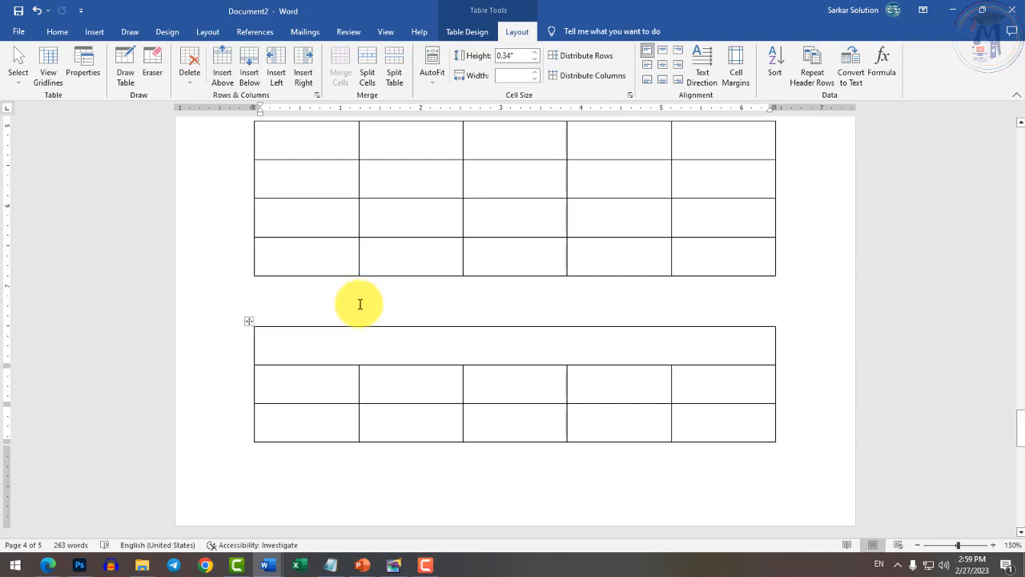
{"action": "scroll", "coordinate": [419, 343], "scroll_direction": "down", "scroll_amount": 3}
{"action": "scroll", "coordinate": [385, 465], "scroll_direction": "down", "scroll_amount": 8}
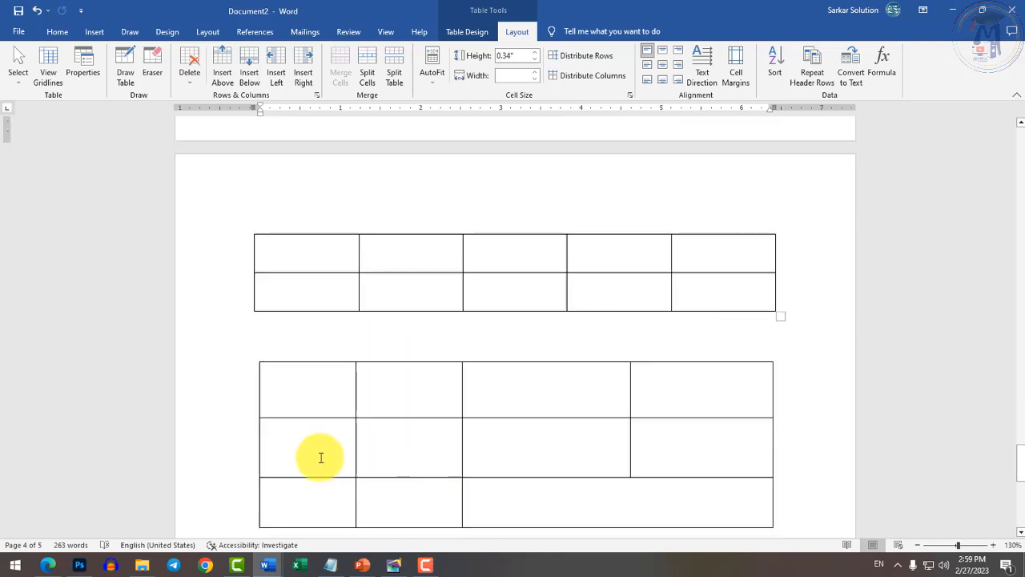
Below the hand-drawn table, insert picture 5378188 from the Desktop > Desktop folder.
{"action": "left_click", "coordinate": [325, 404]}
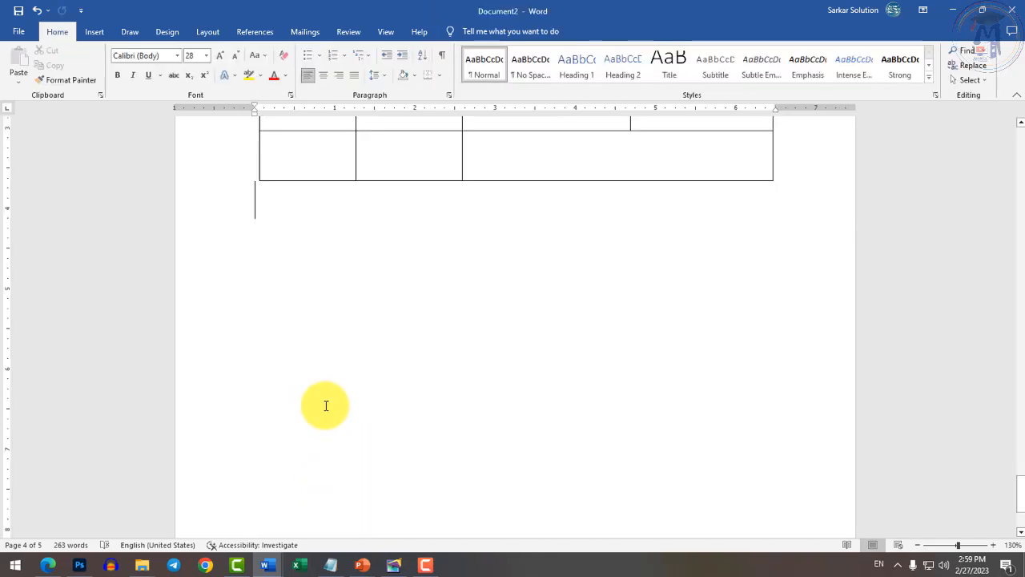
{"action": "left_click", "coordinate": [93, 32]}
{"action": "left_click", "coordinate": [102, 84]}
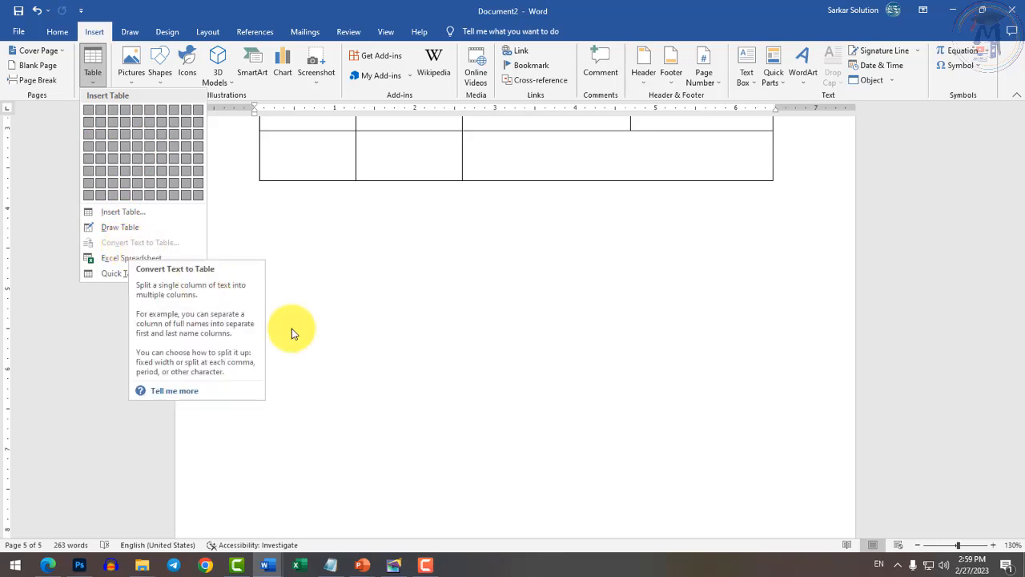
{"action": "left_click", "coordinate": [364, 361]}
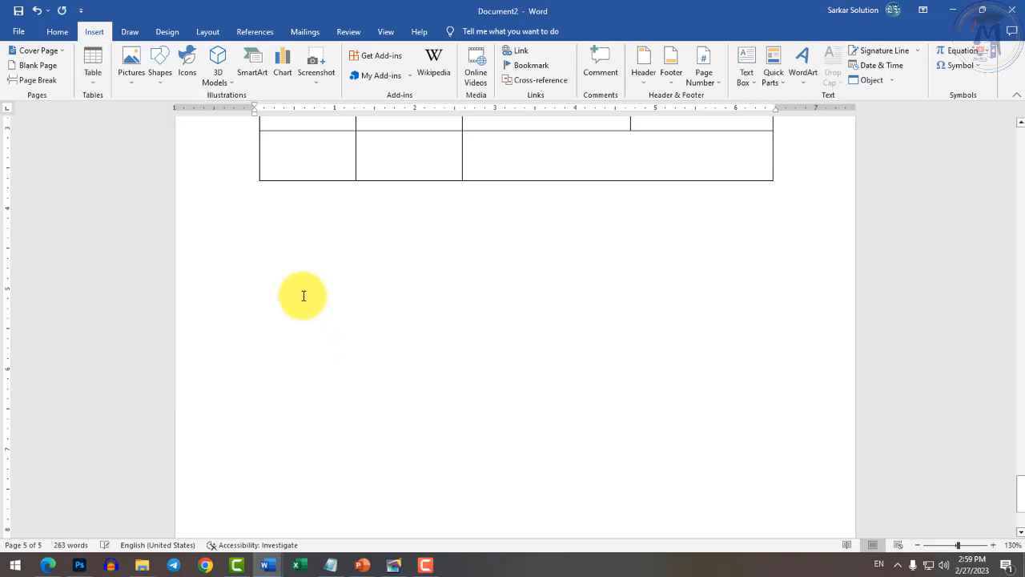
{"action": "scroll", "coordinate": [302, 293], "scroll_direction": "up", "scroll_amount": 3}
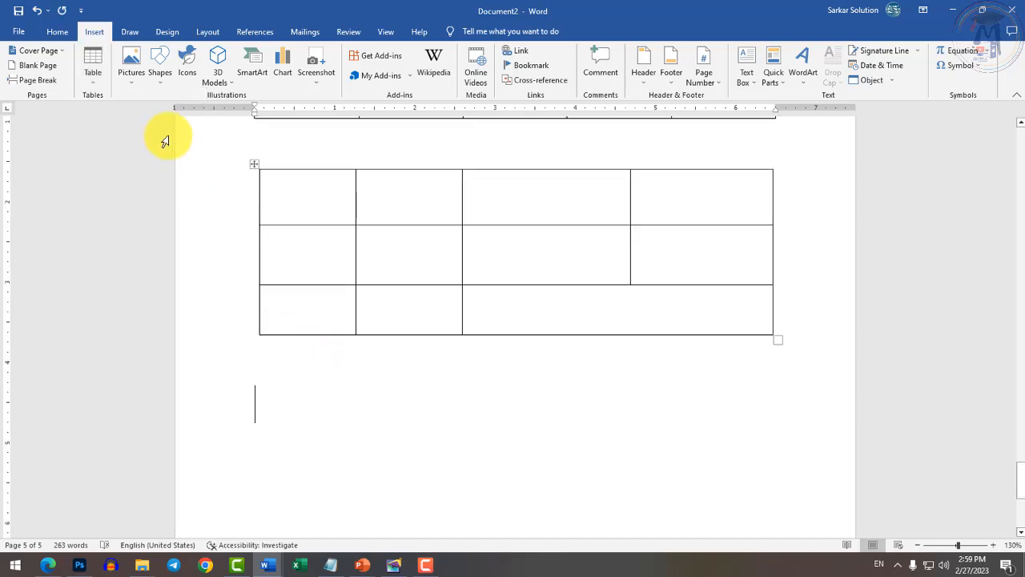
{"action": "left_click", "coordinate": [132, 80]}
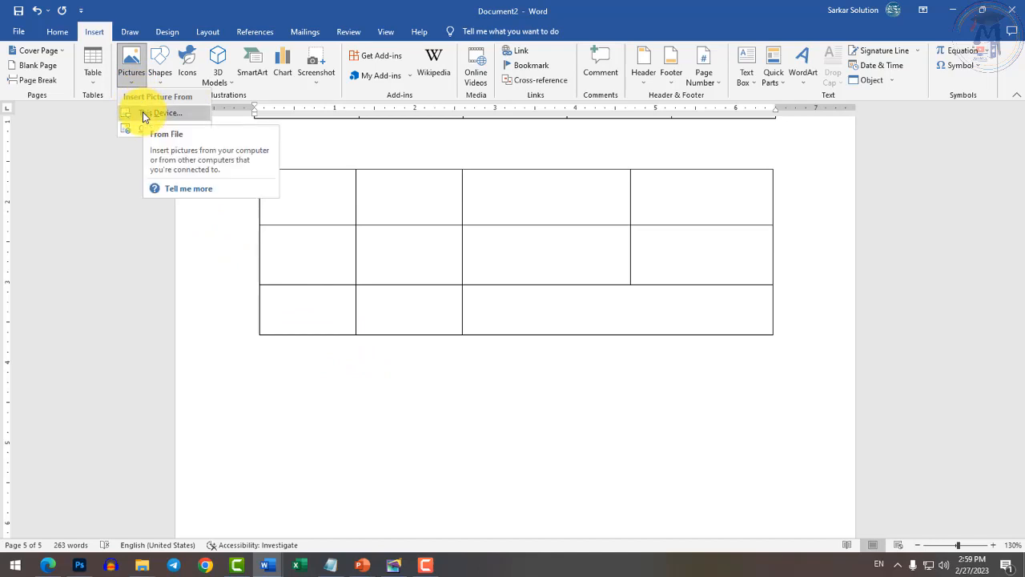
{"action": "left_click", "coordinate": [142, 113]}
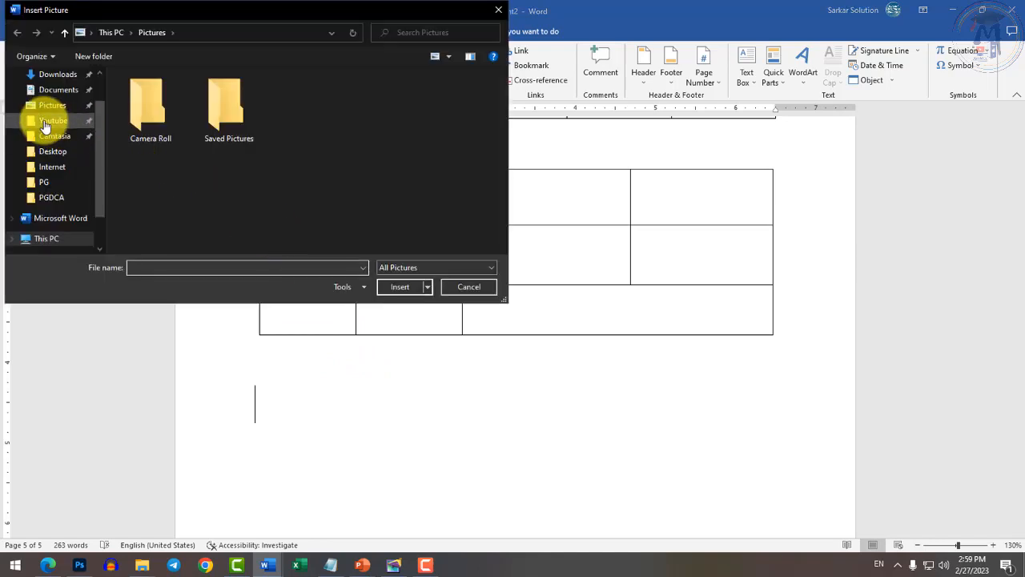
{"action": "scroll", "coordinate": [56, 160], "scroll_direction": "up", "scroll_amount": 1}
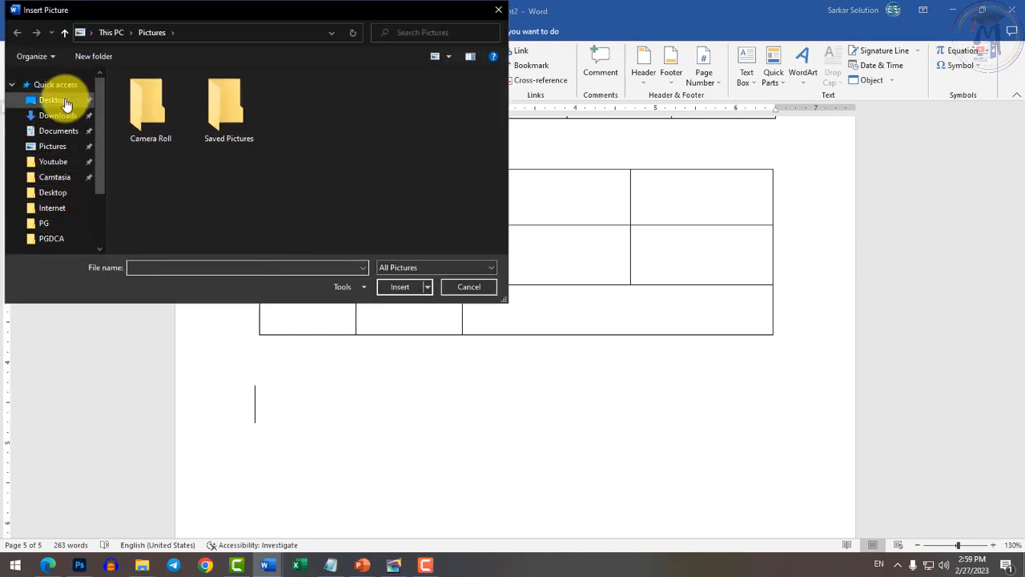
{"action": "left_click", "coordinate": [53, 99]}
{"action": "double_click", "coordinate": [152, 120]}
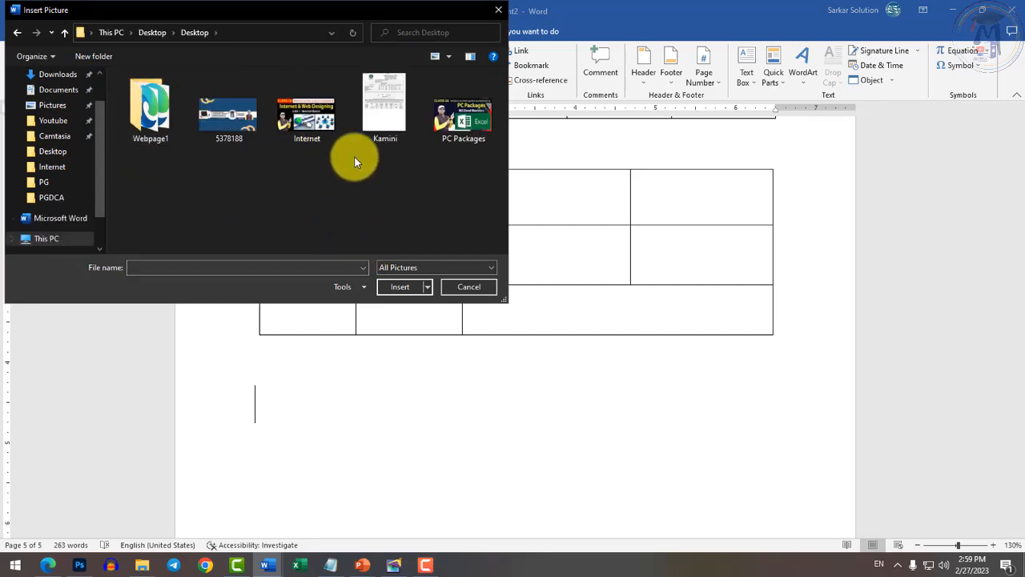
{"action": "double_click", "coordinate": [225, 124]}
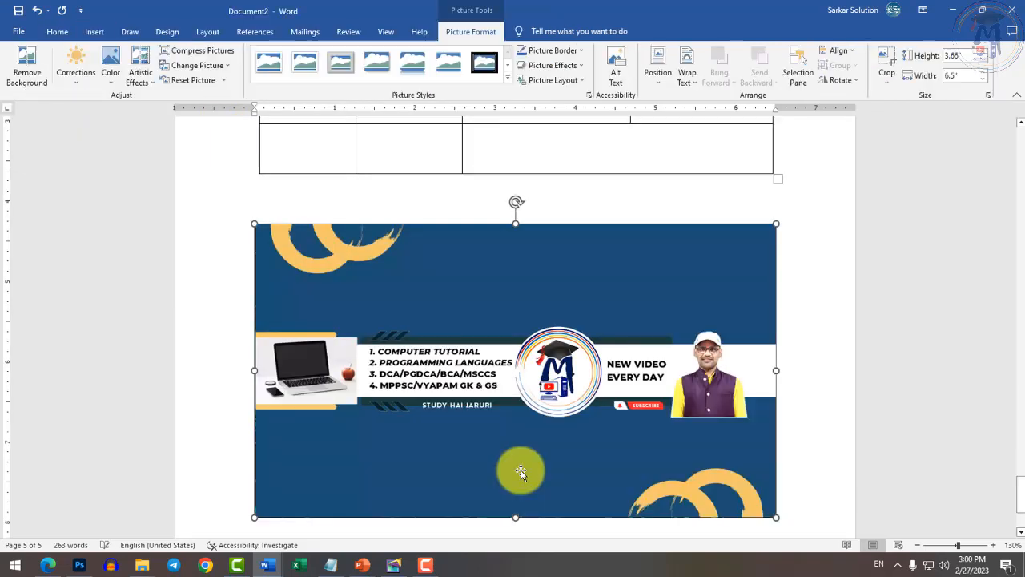
Shrink the banner picture proportionally, give it a perspective frame style, copy it, and add a line below.
{"action": "scroll", "coordinate": [590, 454], "scroll_direction": "down", "scroll_amount": 2}
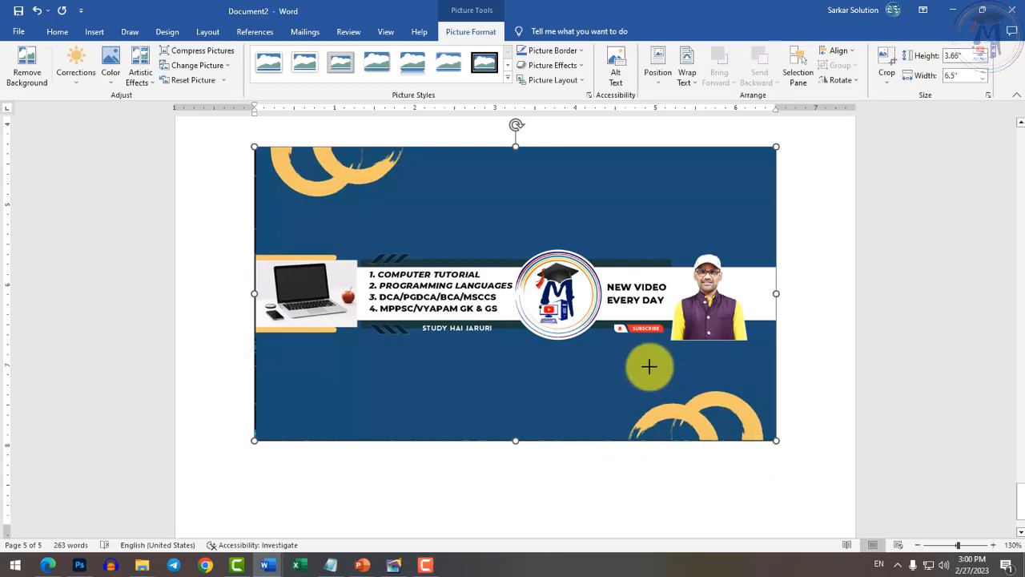
{"action": "left_click_drag", "start_coordinate": [649, 366], "coordinate": [435, 248]}
{"action": "left_click", "coordinate": [507, 78]}
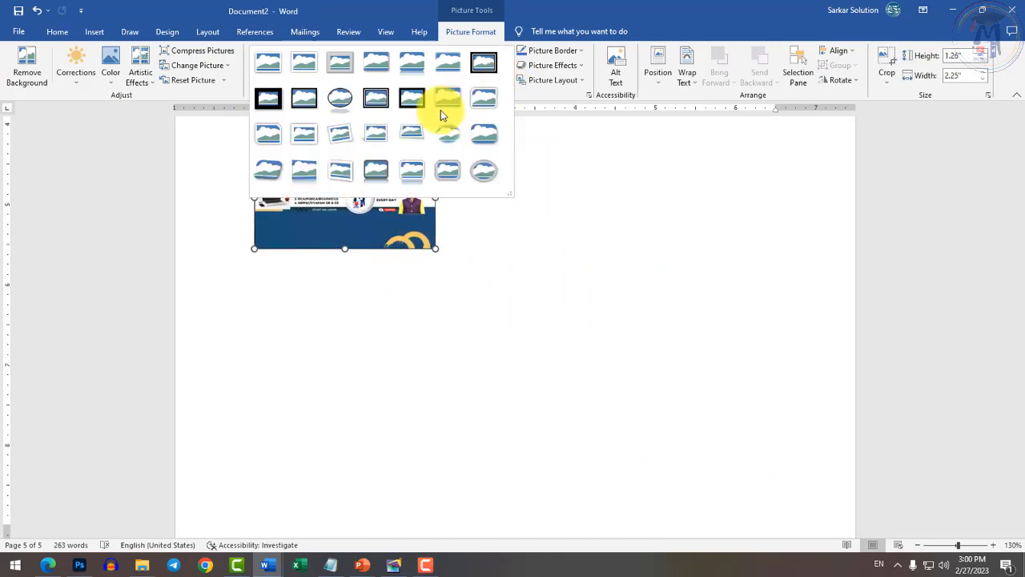
{"action": "left_click", "coordinate": [268, 170]}
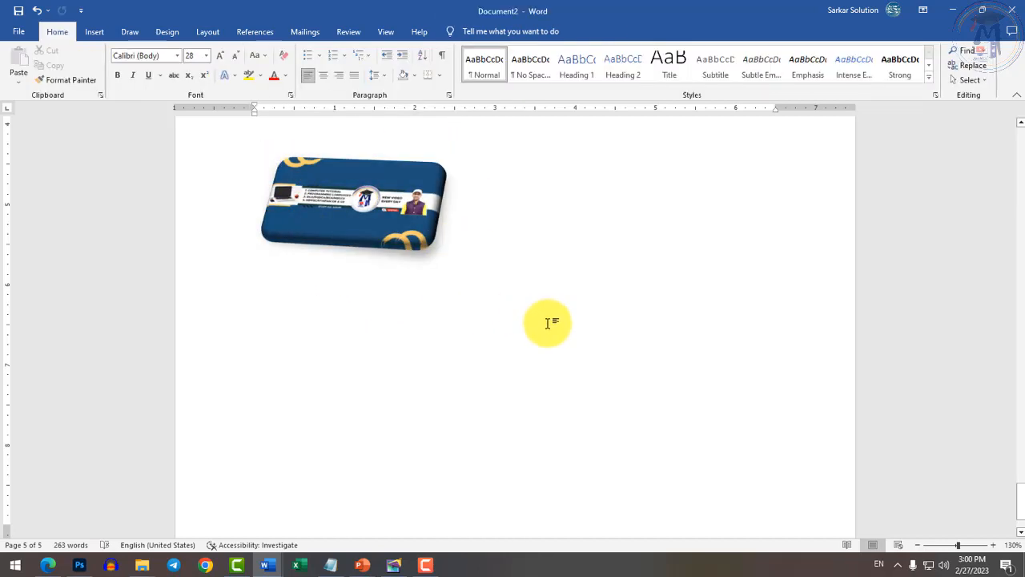
{"action": "left_click", "coordinate": [363, 178]}
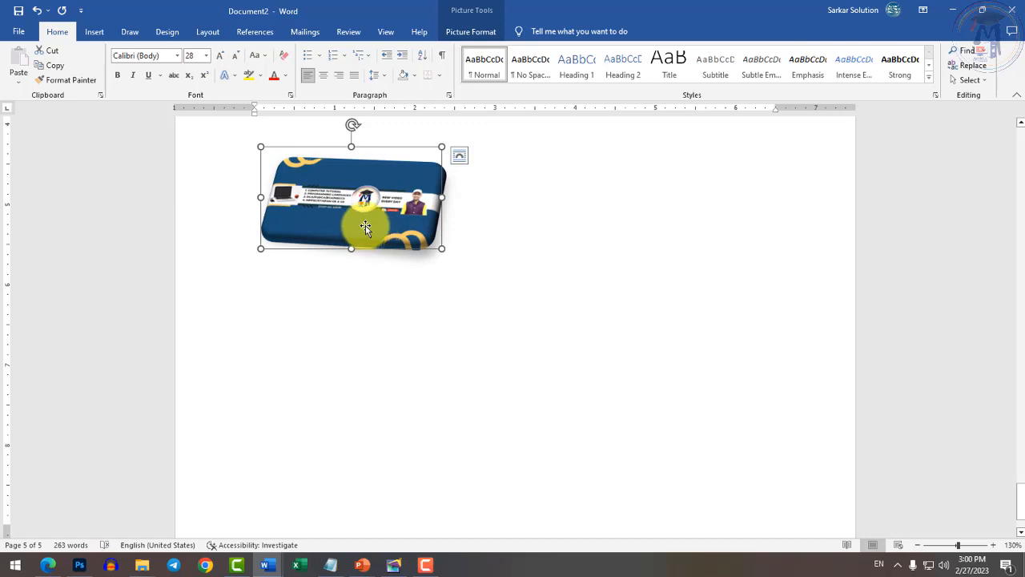
{"action": "key", "text": "ctrl+c"}
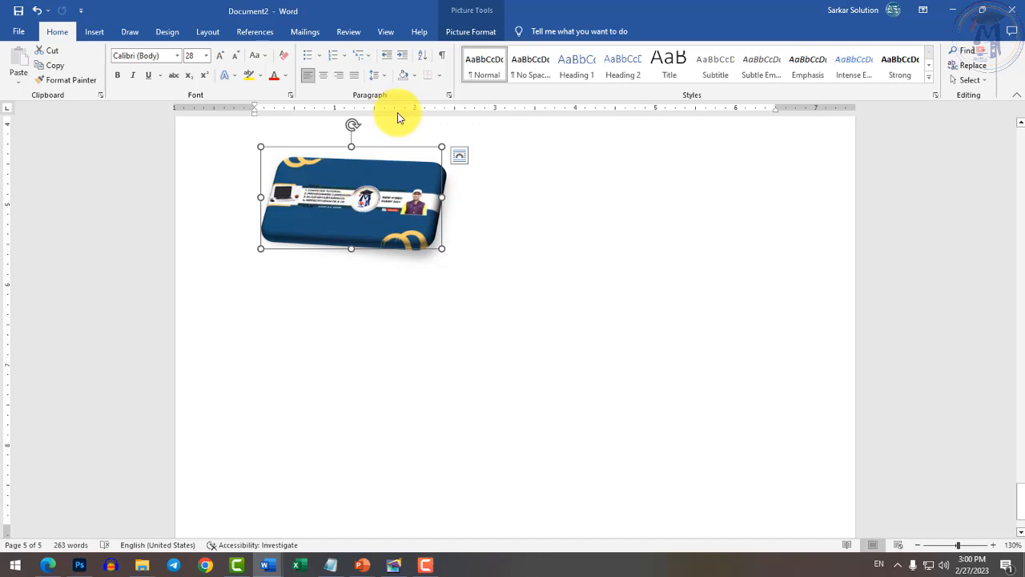
{"action": "left_click", "coordinate": [472, 318]}
{"action": "key", "text": "Return"}
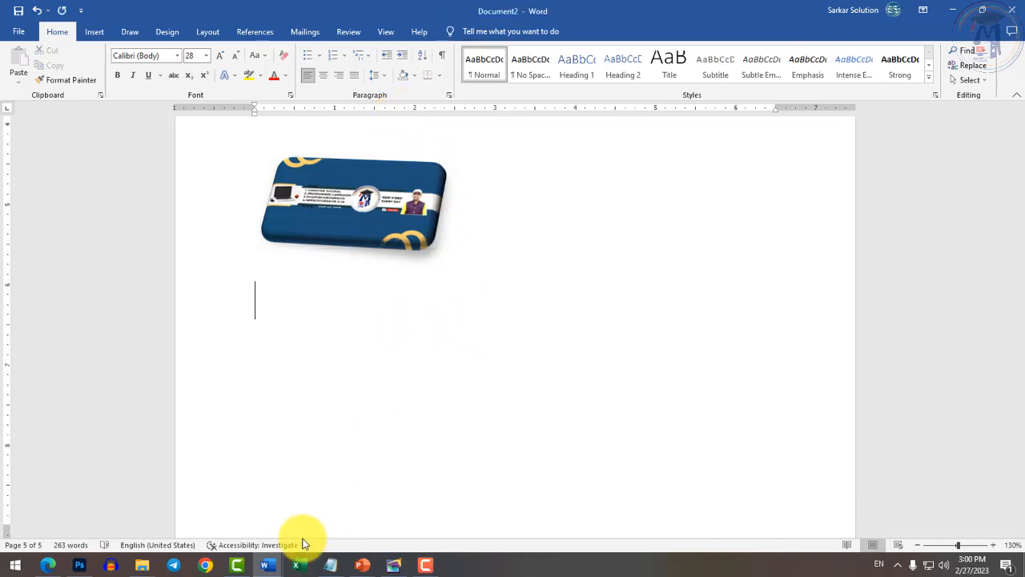
In the Test document, select the words 'Header and Footer' in item 5.
{"action": "left_click", "coordinate": [271, 571]}
{"action": "left_click", "coordinate": [270, 526]}
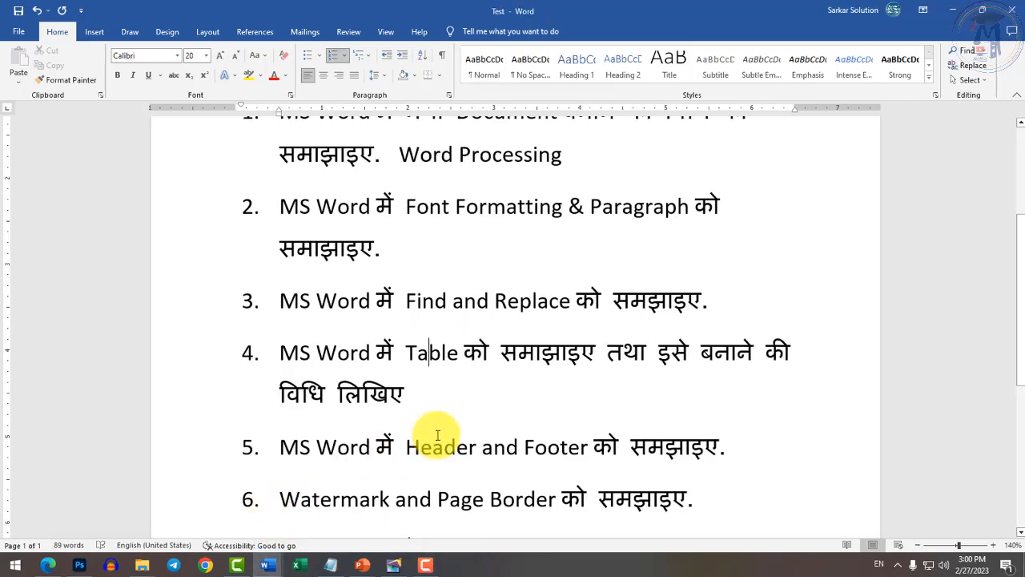
{"action": "scroll", "coordinate": [449, 401], "scroll_direction": "down", "scroll_amount": 3}
{"action": "left_click_drag", "start_coordinate": [407, 278], "coordinate": [568, 281]}
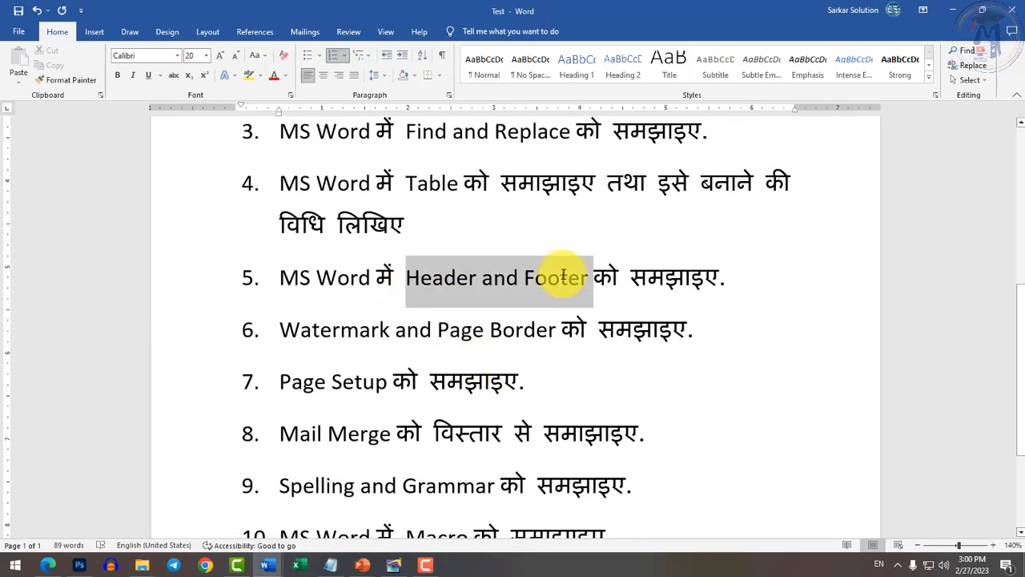
Back in Document2, add an empty paragraph after the banner picture and scroll up to the table.
{"action": "left_click", "coordinate": [268, 565]}
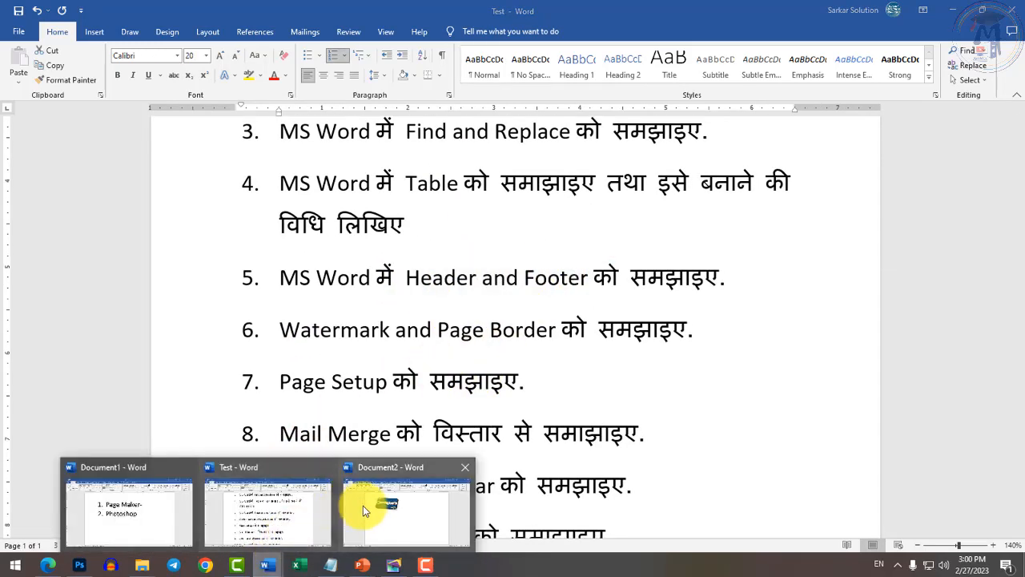
{"action": "left_click", "coordinate": [396, 513]}
{"action": "key", "text": "Return"}
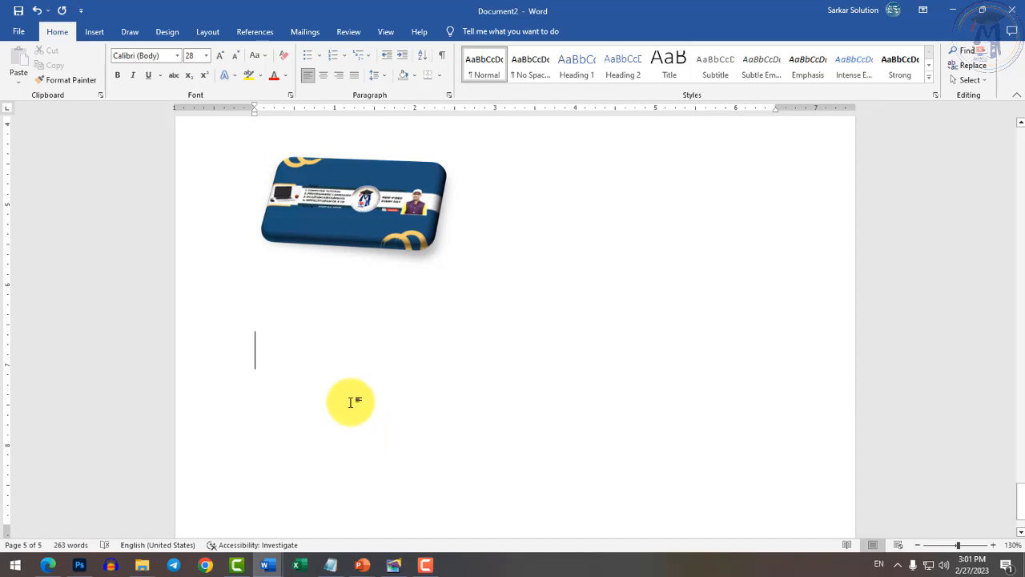
{"action": "scroll", "coordinate": [454, 410], "scroll_direction": "up", "scroll_amount": 3}
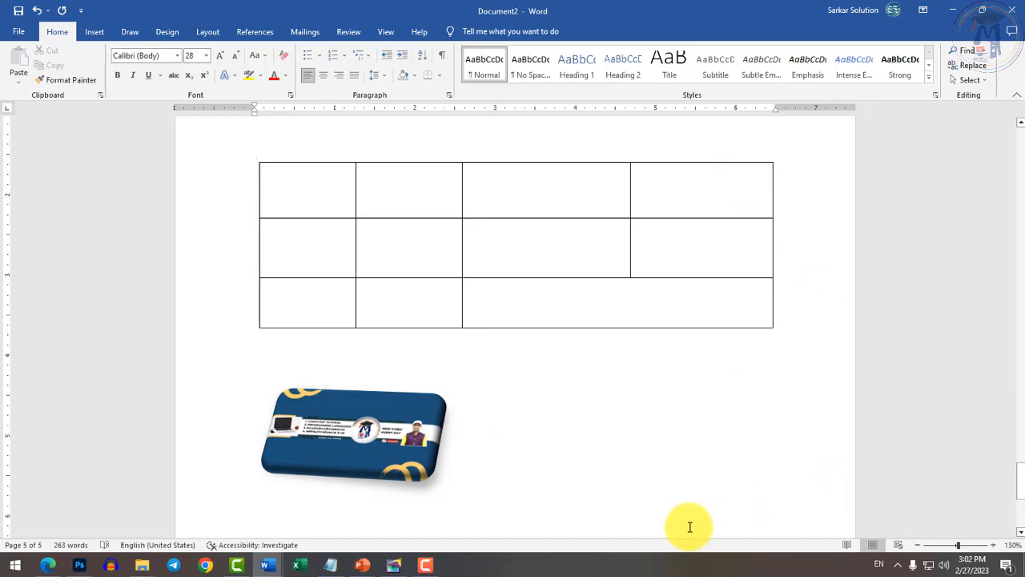
Add another blank paragraph after the card image, then show the Insert ribbon.
{"action": "left_click", "coordinate": [591, 467]}
{"action": "key", "text": "Return"}
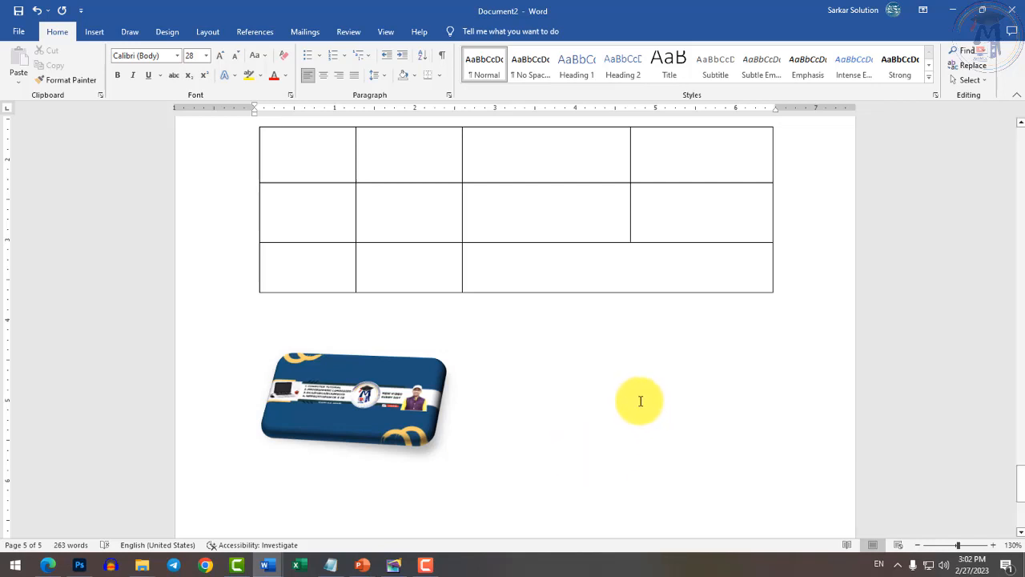
{"action": "scroll", "coordinate": [589, 422], "scroll_direction": "down", "scroll_amount": 1}
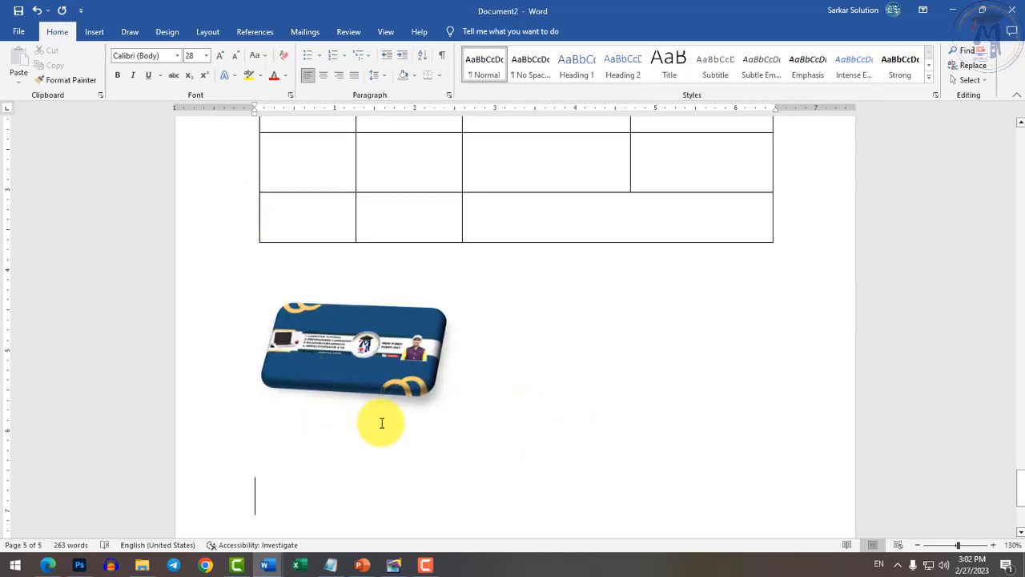
{"action": "scroll", "coordinate": [382, 420], "scroll_direction": "down", "scroll_amount": 3}
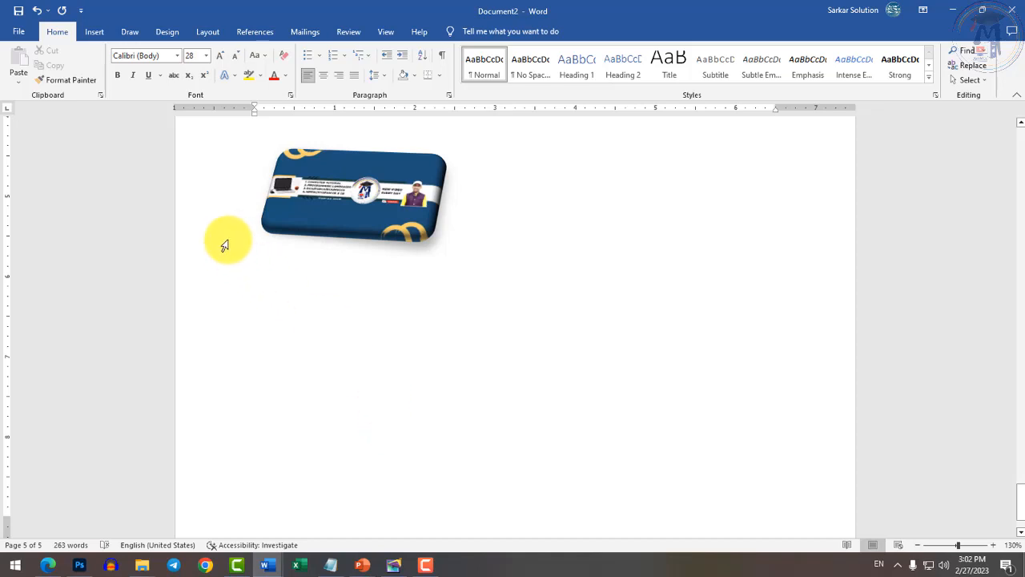
{"action": "left_click", "coordinate": [94, 32]}
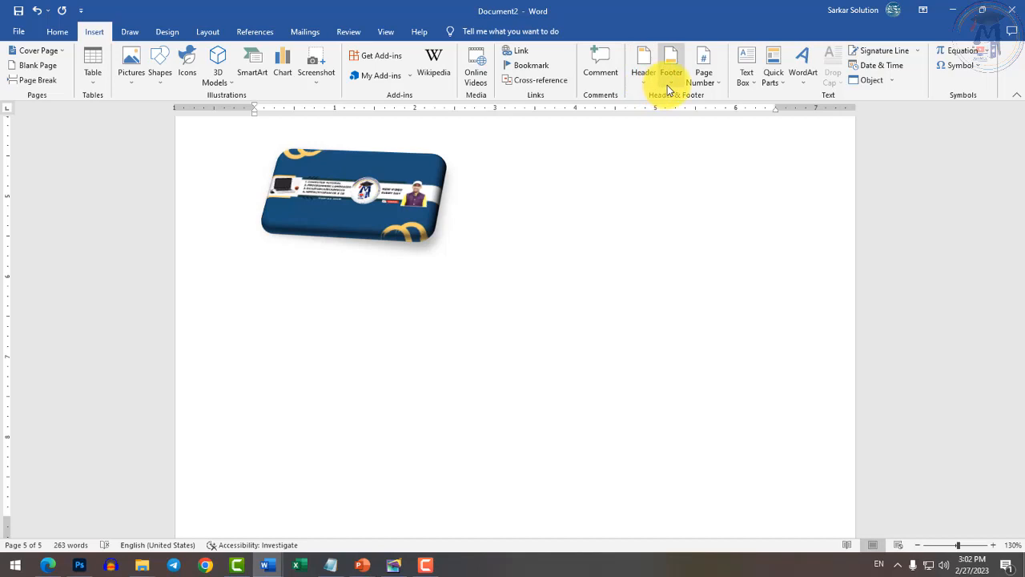
Apply the Motion (Even Page) header and set its title to 'My Practice Document'.
{"action": "left_click", "coordinate": [643, 82]}
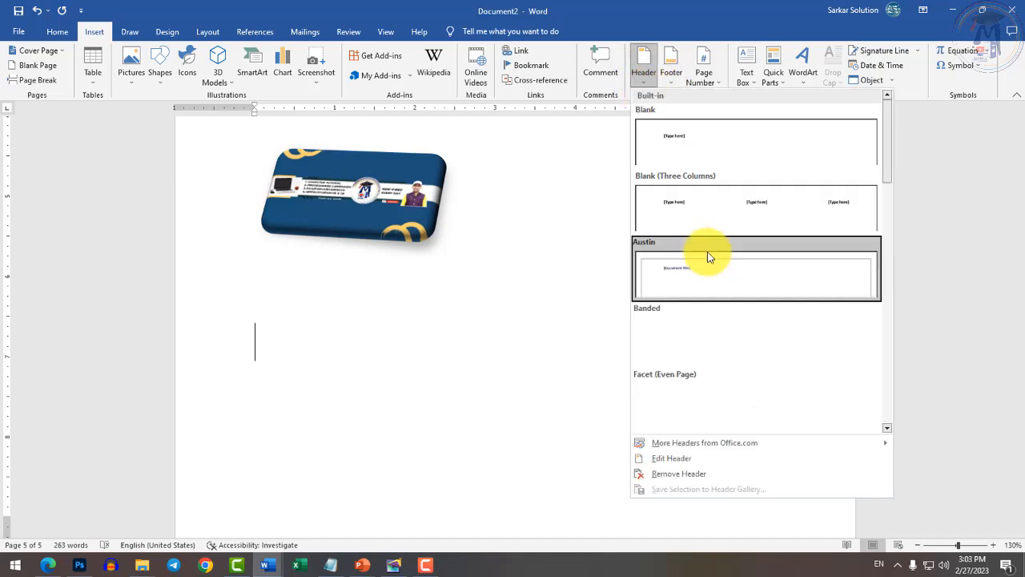
{"action": "scroll", "coordinate": [801, 321], "scroll_direction": "down", "scroll_amount": 5}
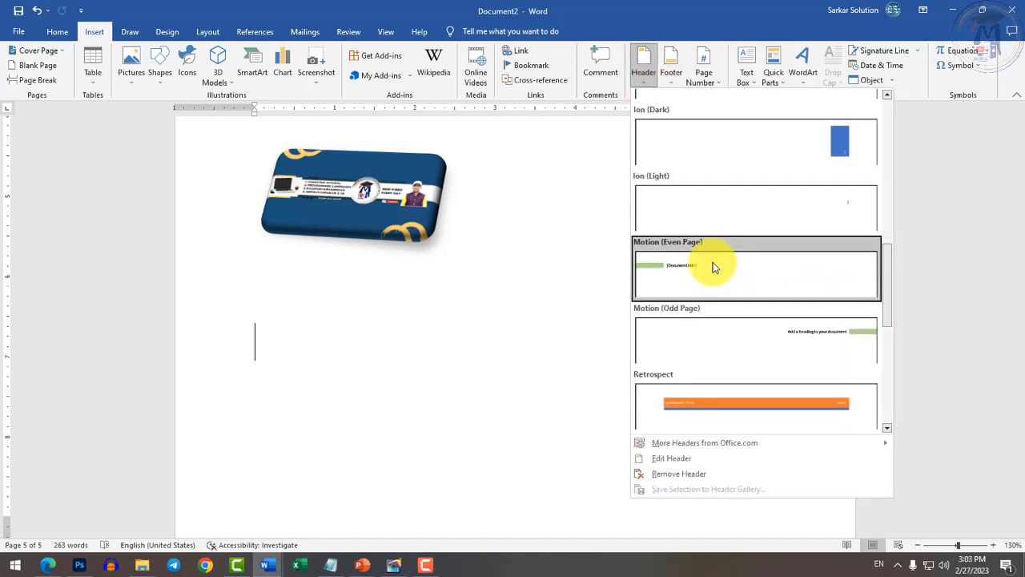
{"action": "scroll", "coordinate": [717, 277], "scroll_direction": "up", "scroll_amount": 3}
{"action": "scroll", "coordinate": [733, 294], "scroll_direction": "down", "scroll_amount": 3}
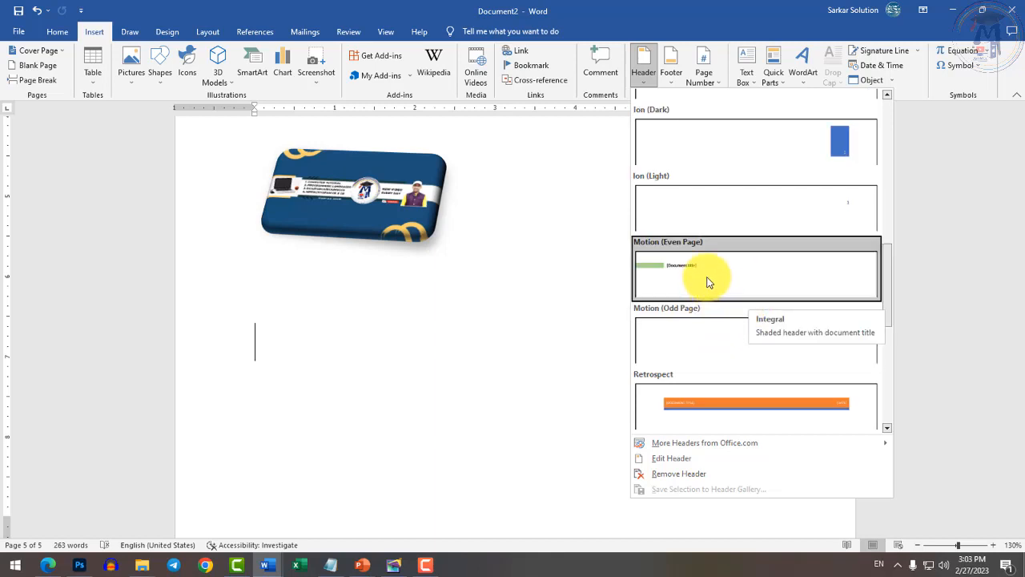
{"action": "left_click", "coordinate": [712, 285]}
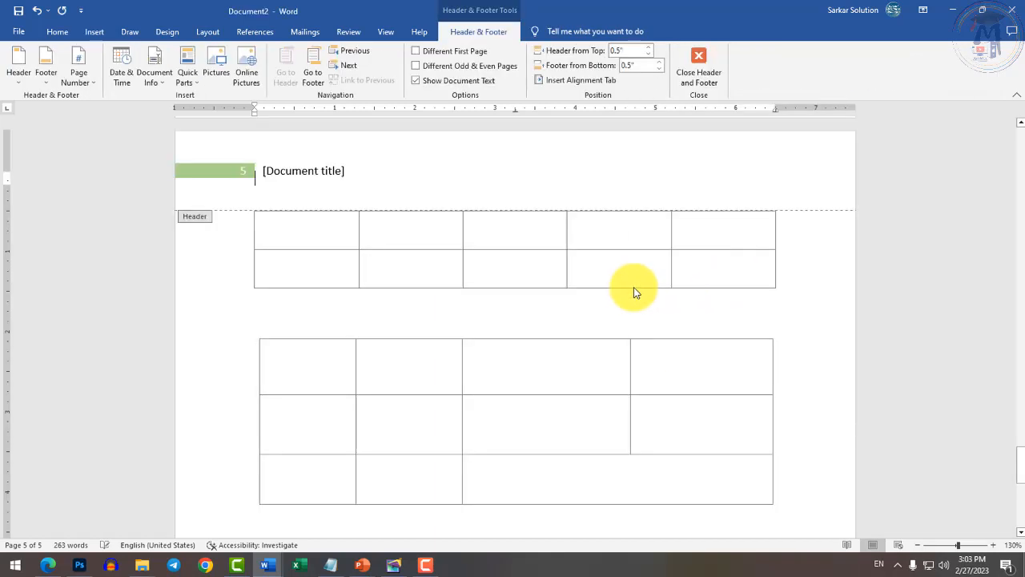
{"action": "left_click", "coordinate": [267, 170]}
{"action": "type", "text": "My"}
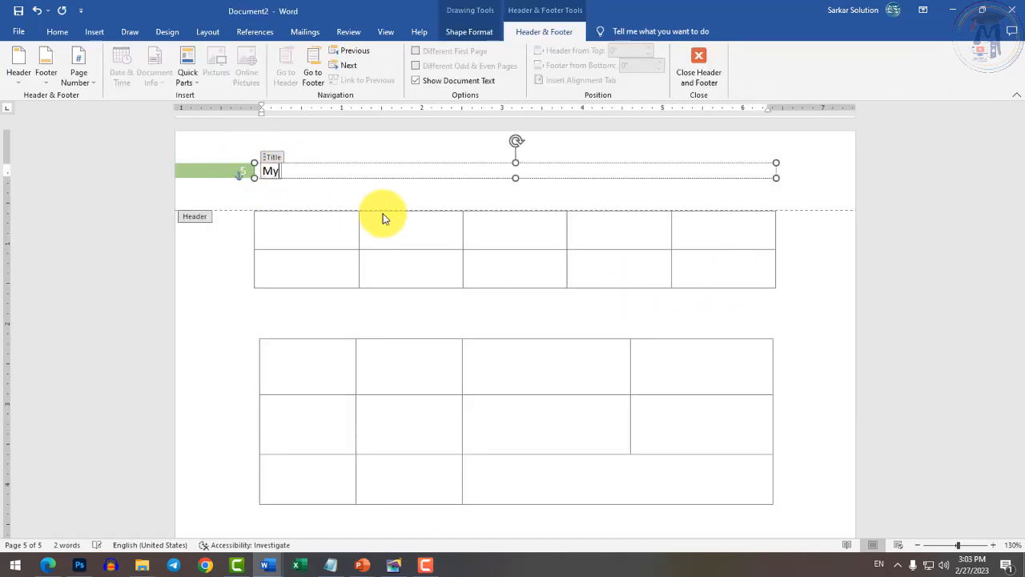
{"action": "type", "text": " Practice Document"}
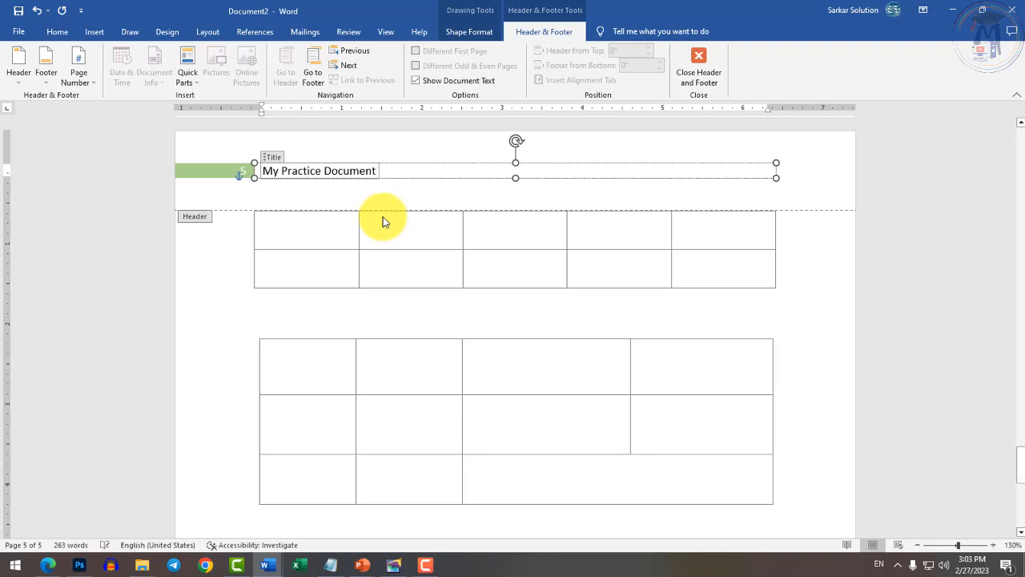
{"action": "left_click", "coordinate": [433, 196]}
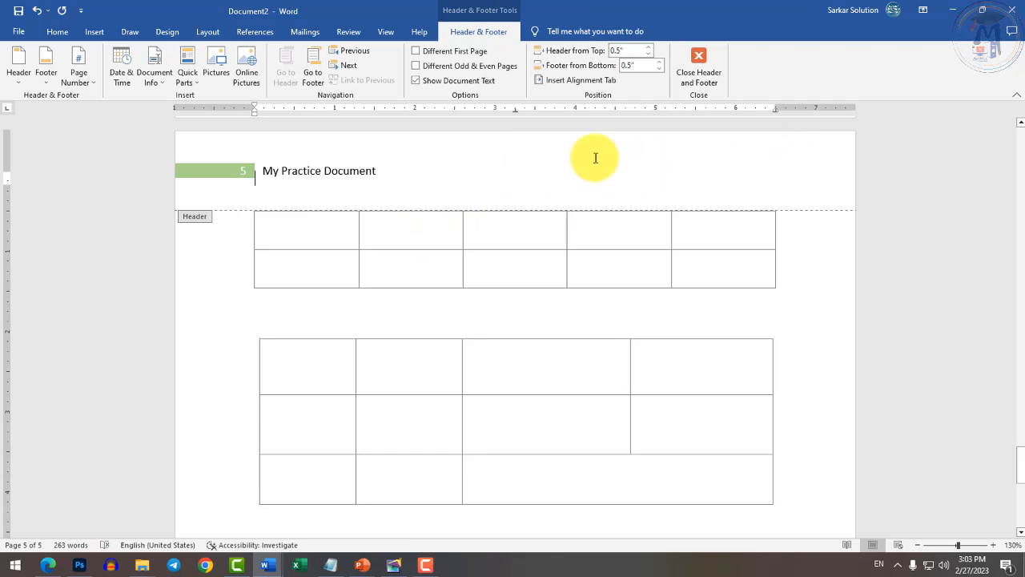
{"action": "left_click", "coordinate": [96, 31]}
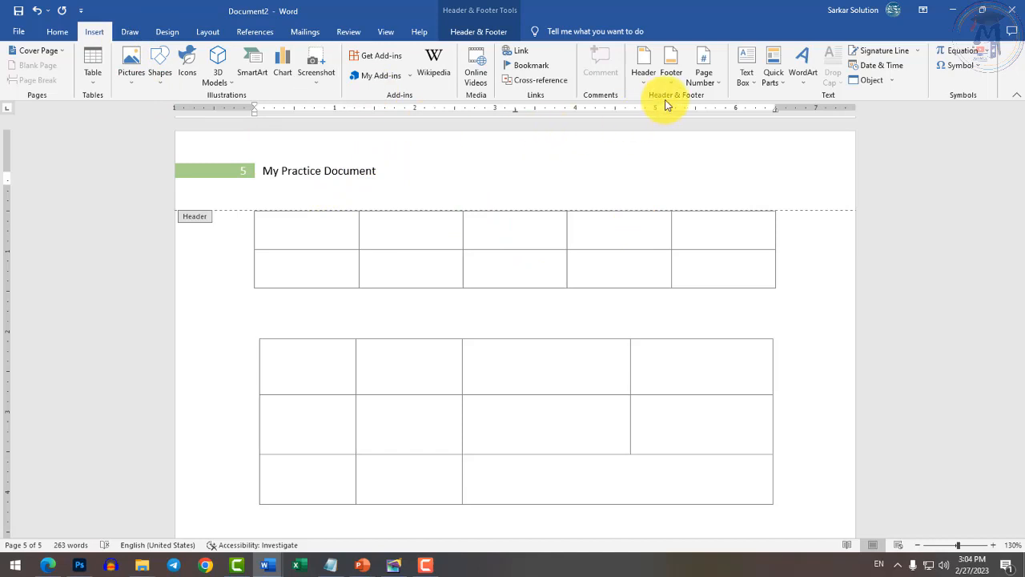
Add the Banded footer with a centred page number and close header and footer editing.
{"action": "left_click", "coordinate": [671, 64]}
{"action": "scroll", "coordinate": [729, 257], "scroll_direction": "down", "scroll_amount": 5}
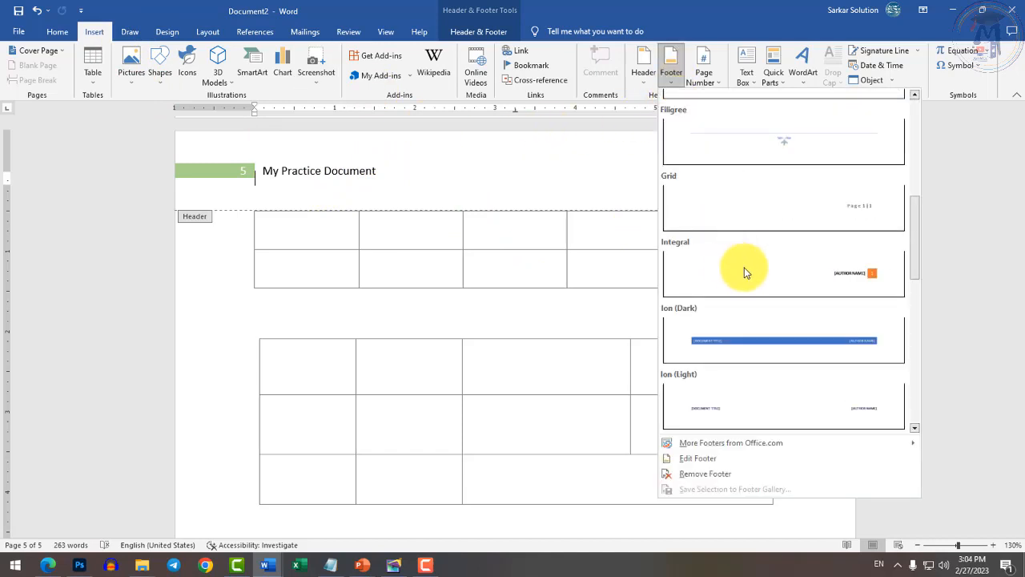
{"action": "scroll", "coordinate": [749, 268], "scroll_direction": "up", "scroll_amount": 5}
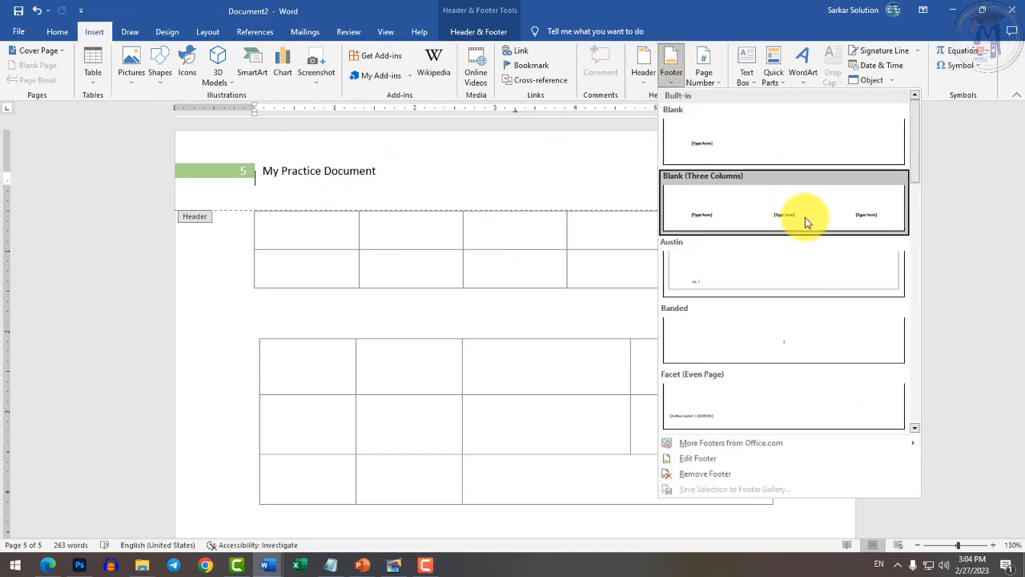
{"action": "left_click", "coordinate": [802, 340]}
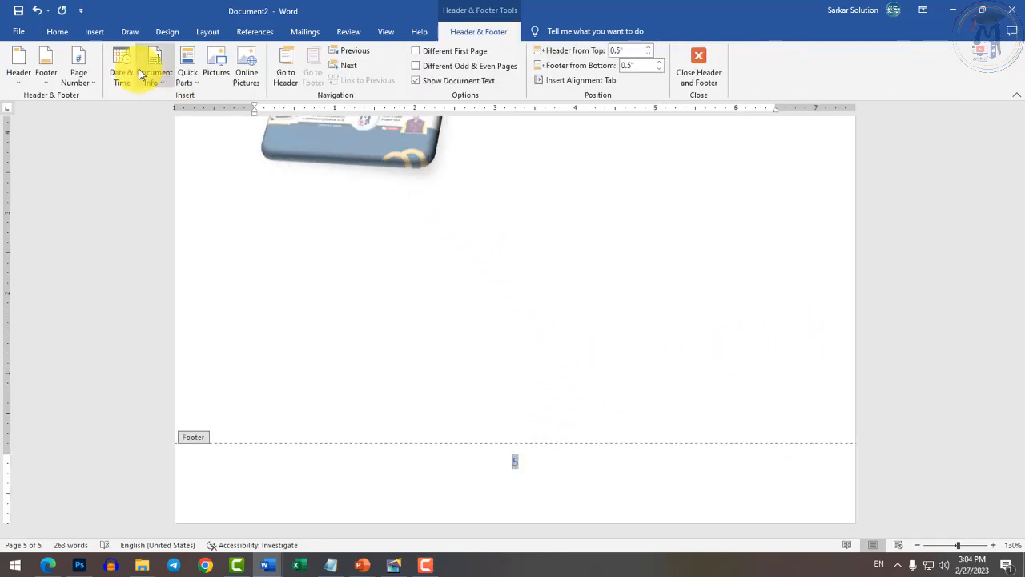
{"action": "left_click", "coordinate": [698, 71]}
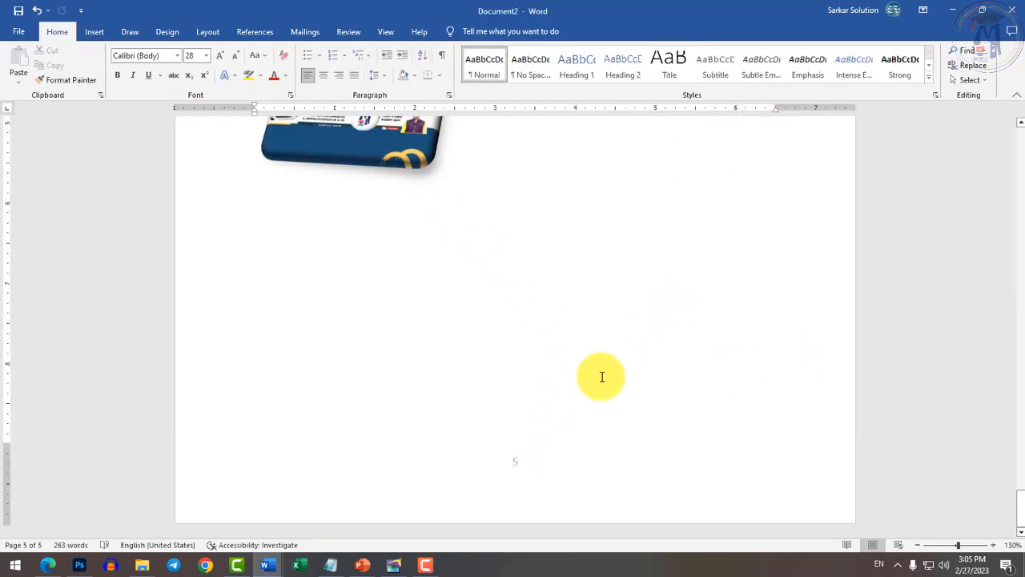
{"action": "scroll", "coordinate": [583, 444], "scroll_direction": "up", "scroll_amount": 10}
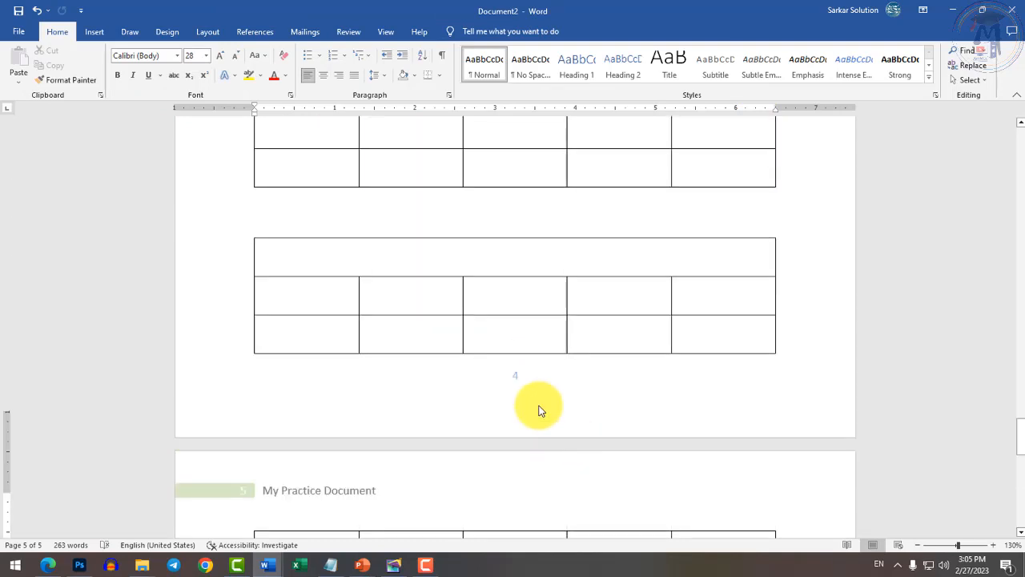
{"action": "scroll", "coordinate": [538, 411], "scroll_direction": "up", "scroll_amount": 10}
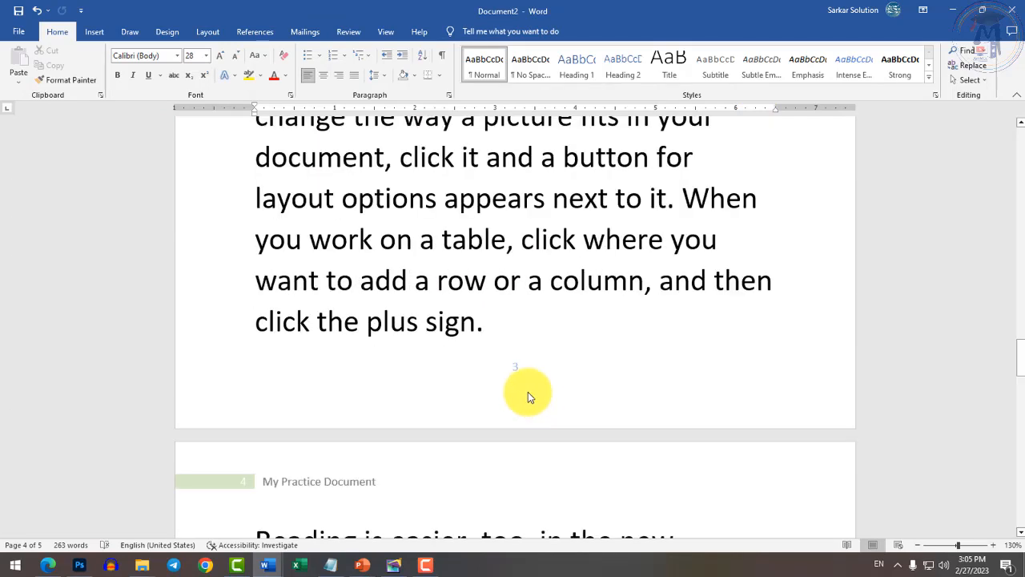
{"action": "scroll", "coordinate": [373, 483], "scroll_direction": "up", "scroll_amount": 10}
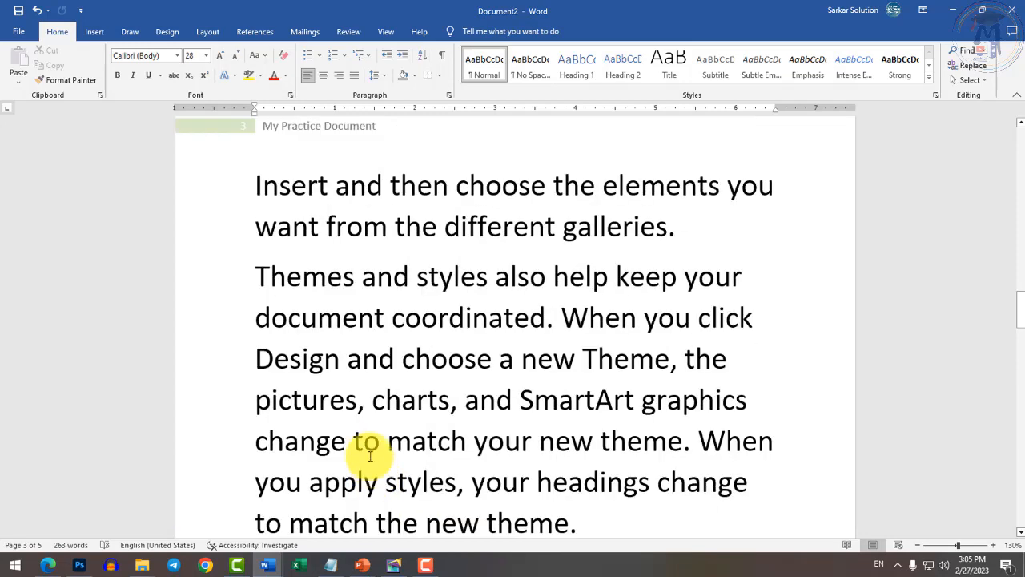
{"action": "scroll", "coordinate": [370, 455], "scroll_direction": "up", "scroll_amount": 5}
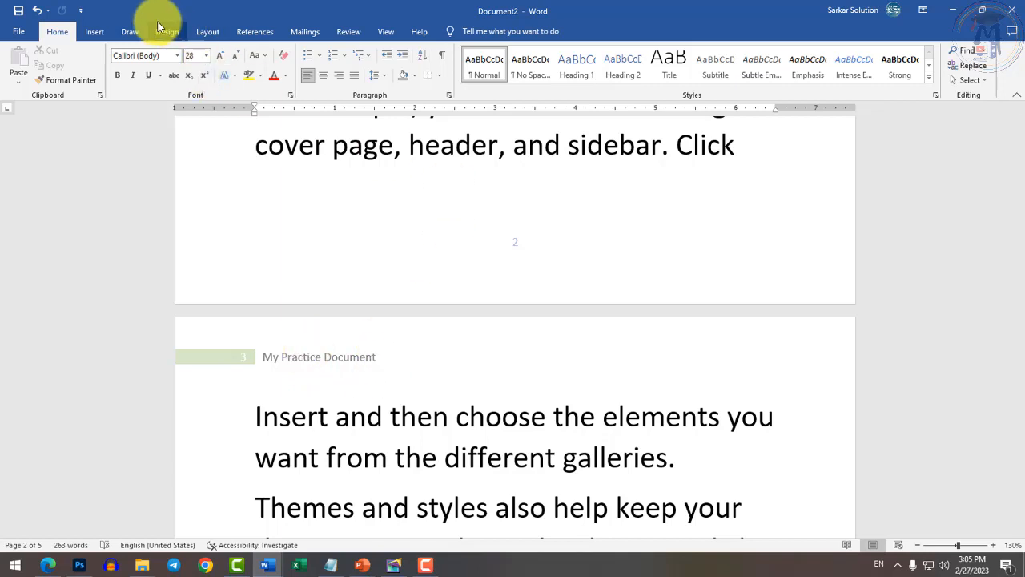
{"action": "left_click", "coordinate": [94, 32]}
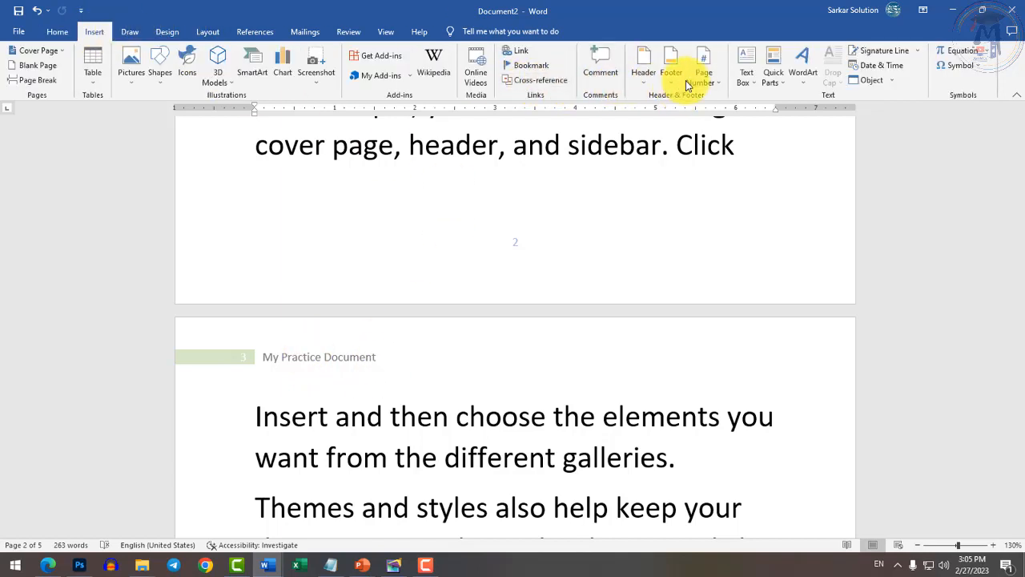
In the Test document, select and then deselect some text in item 6.
{"action": "mouse_move", "coordinate": [268, 565]}
{"action": "left_click", "coordinate": [257, 466]}
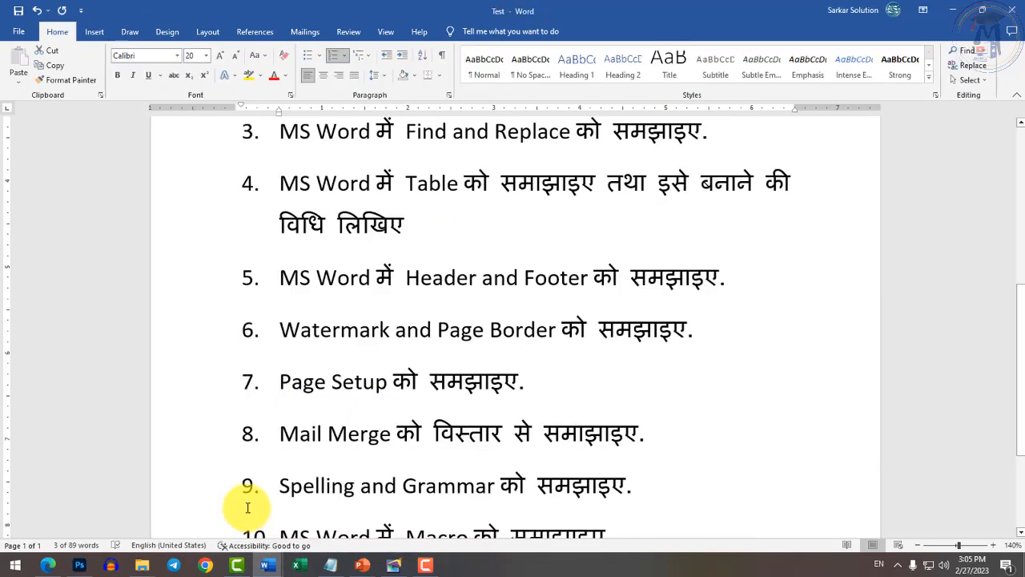
{"action": "scroll", "coordinate": [329, 449], "scroll_direction": "down", "scroll_amount": 2}
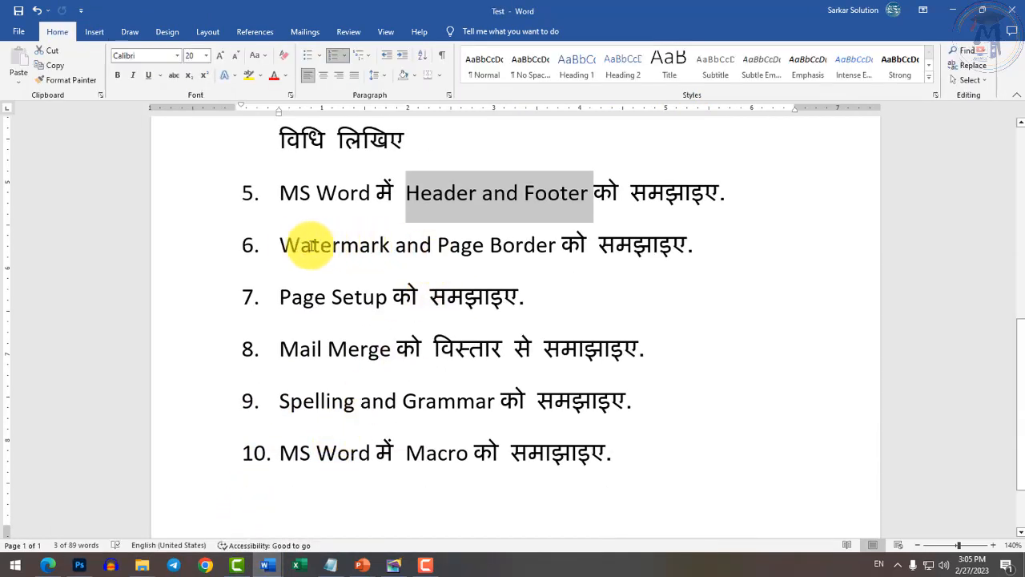
{"action": "left_click_drag", "start_coordinate": [301, 245], "coordinate": [393, 246]}
{"action": "left_click", "coordinate": [460, 279]}
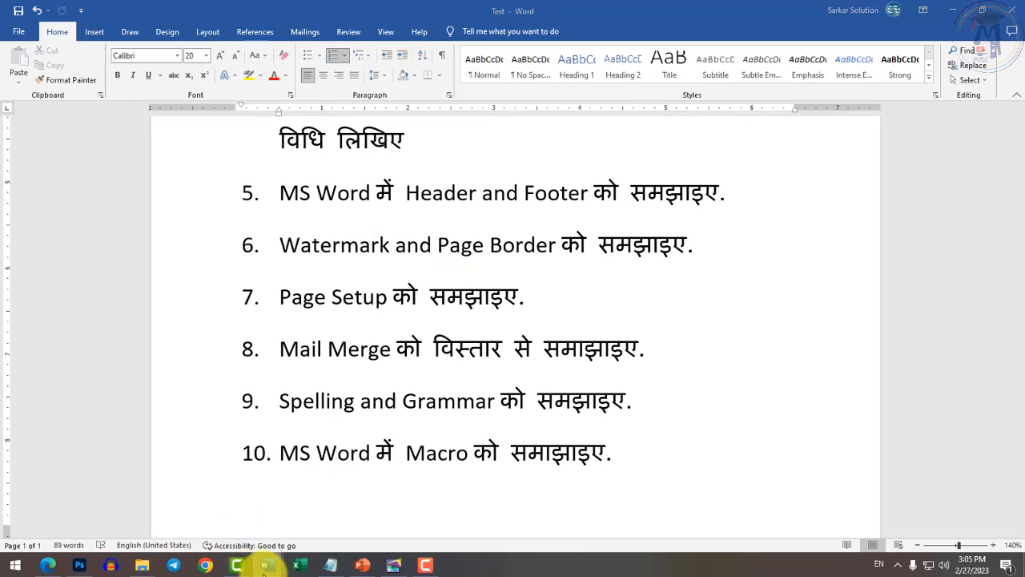
Back in Document2, place the cursor in the Audio paragraph and zoom out to several pages.
{"action": "mouse_move", "coordinate": [265, 564]}
{"action": "left_click", "coordinate": [378, 516]}
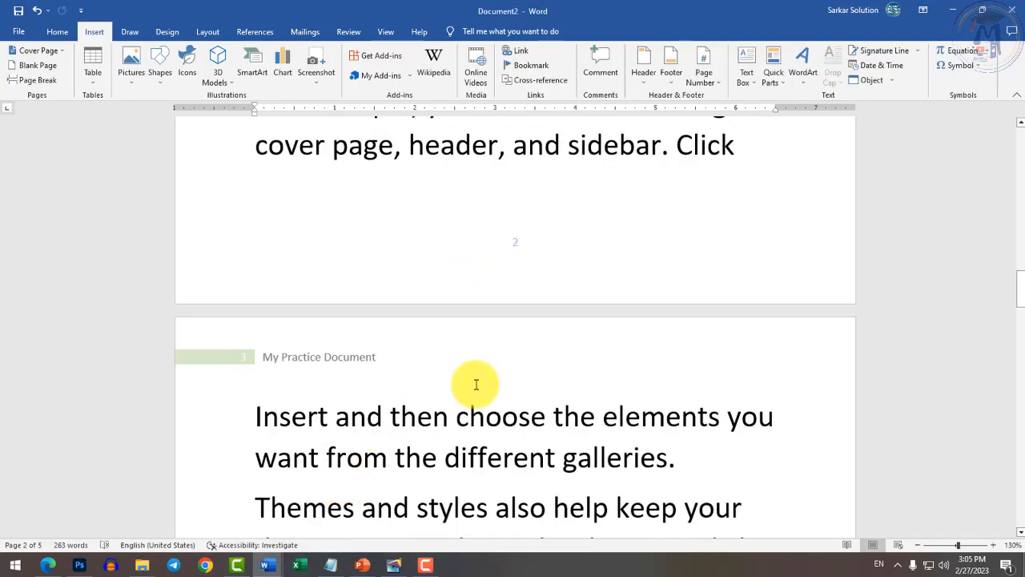
{"action": "scroll", "coordinate": [470, 383], "scroll_direction": "up", "scroll_amount": 5}
{"action": "scroll", "coordinate": [482, 373], "scroll_direction": "up", "scroll_amount": 2}
{"action": "left_click", "coordinate": [476, 315]}
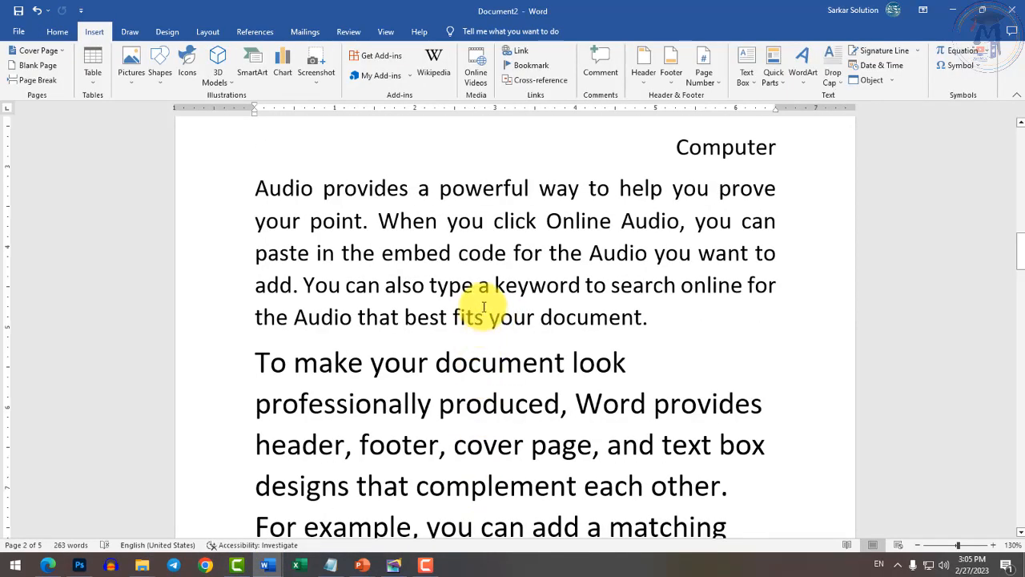
{"action": "scroll", "coordinate": [483, 311], "scroll_direction": "down", "scroll_amount": 7, "text": "ctrl"}
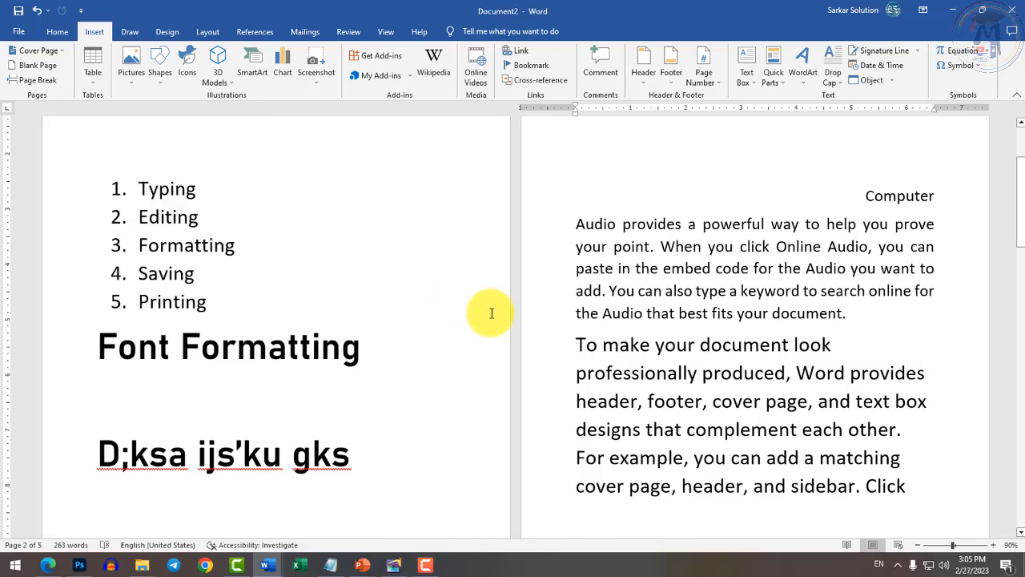
{"action": "scroll", "coordinate": [501, 312], "scroll_direction": "down", "scroll_amount": 1, "text": "ctrl"}
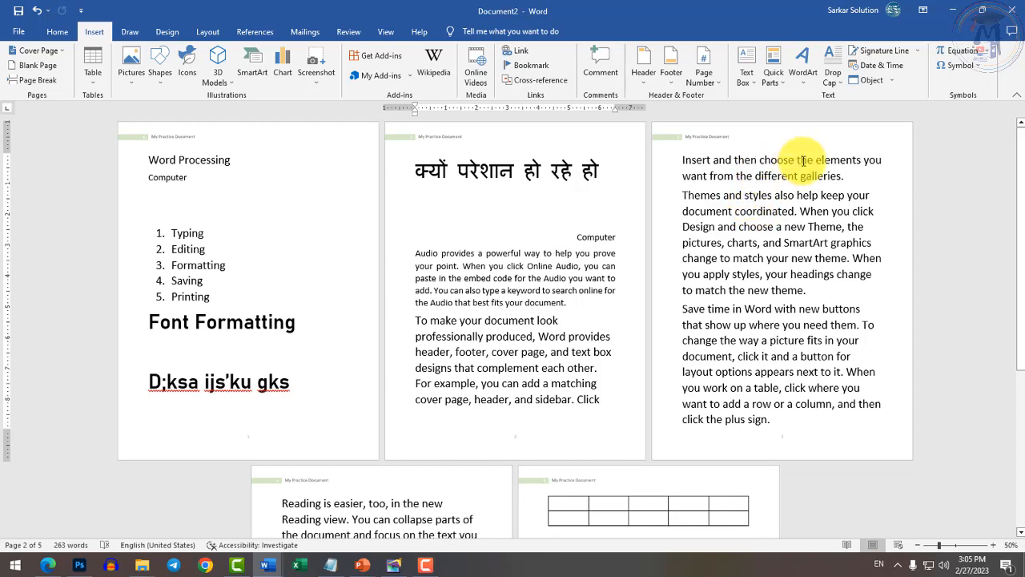
Apply a diagonal, semitransparent 'Computer Notes' text watermark, keeping the default colour.
{"action": "left_click", "coordinate": [169, 32]}
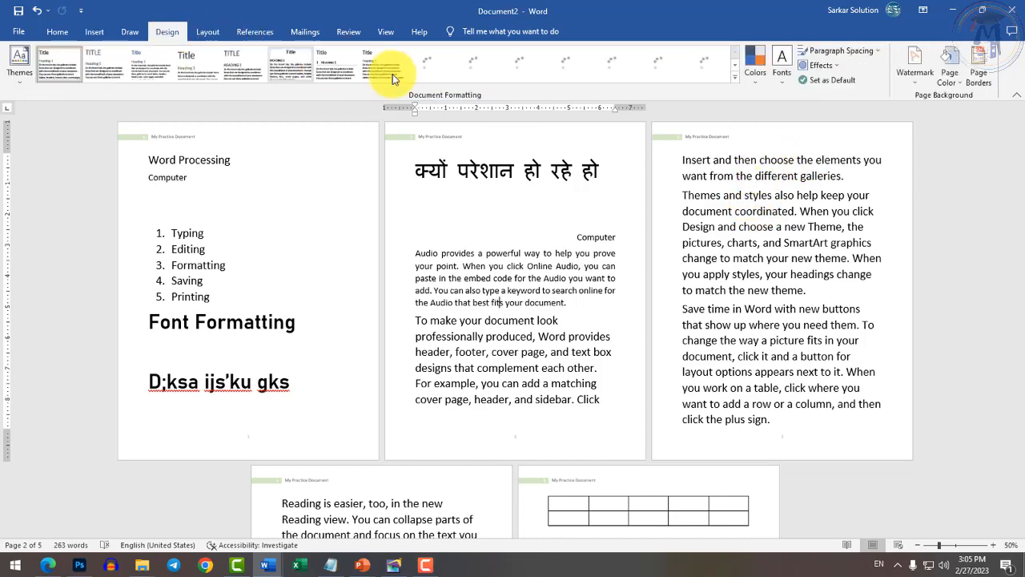
{"action": "left_click", "coordinate": [915, 64]}
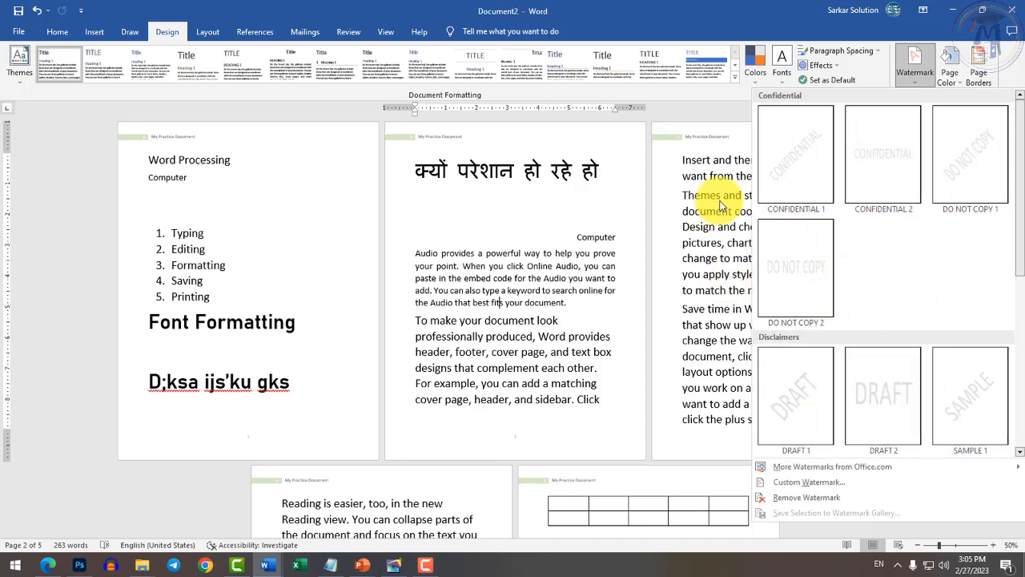
{"action": "left_click", "coordinate": [796, 486]}
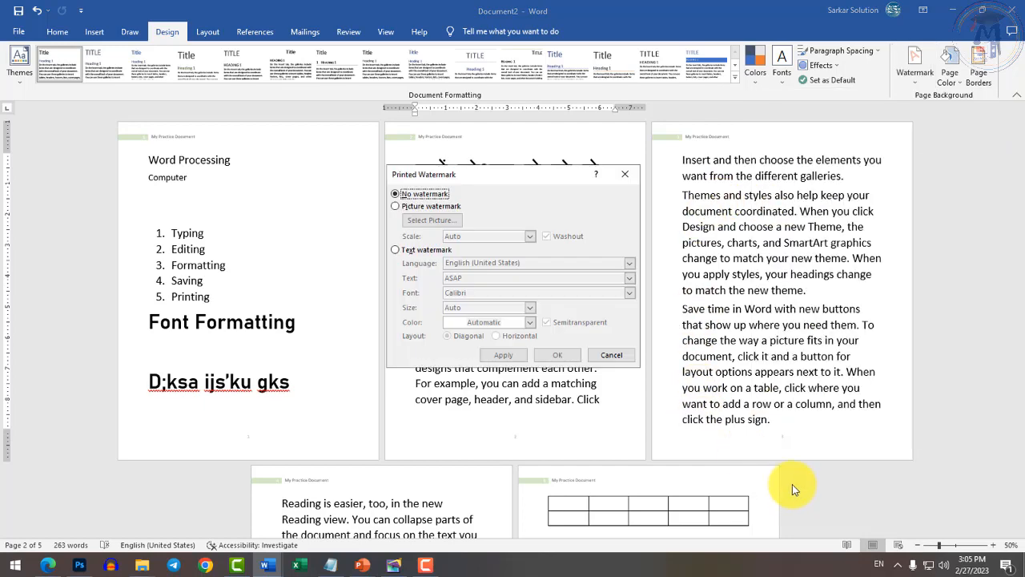
{"action": "left_click", "coordinate": [410, 210]}
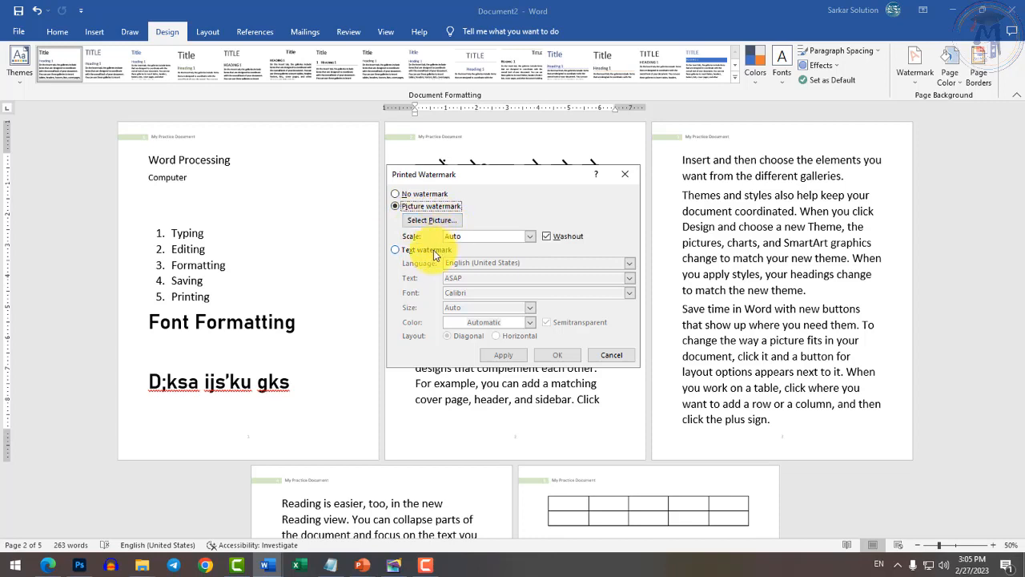
{"action": "left_click", "coordinate": [425, 250]}
{"action": "left_click_drag", "start_coordinate": [473, 279], "coordinate": [405, 281]}
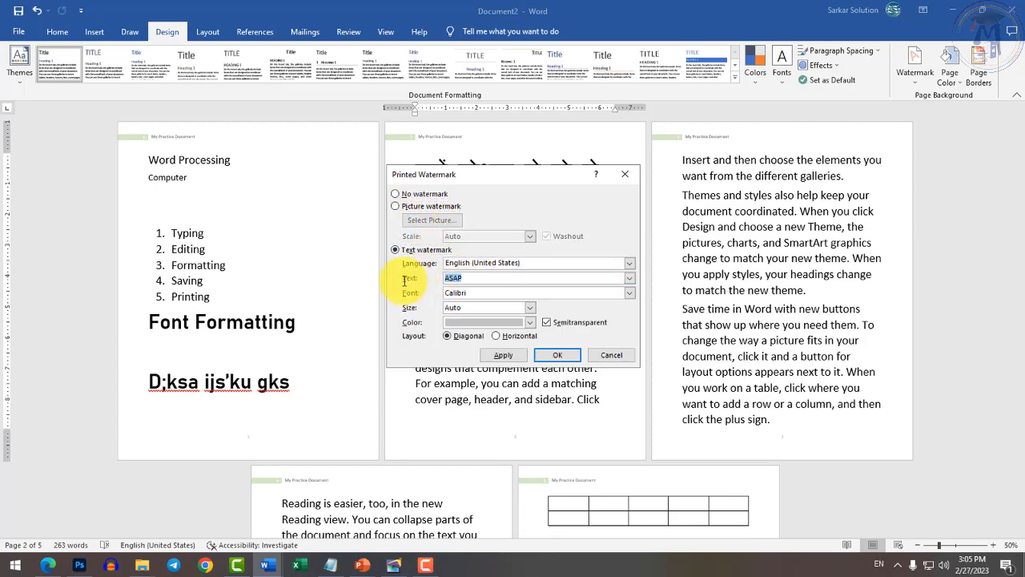
{"action": "type", "text": "Computer Notes"}
{"action": "left_click", "coordinate": [530, 322]}
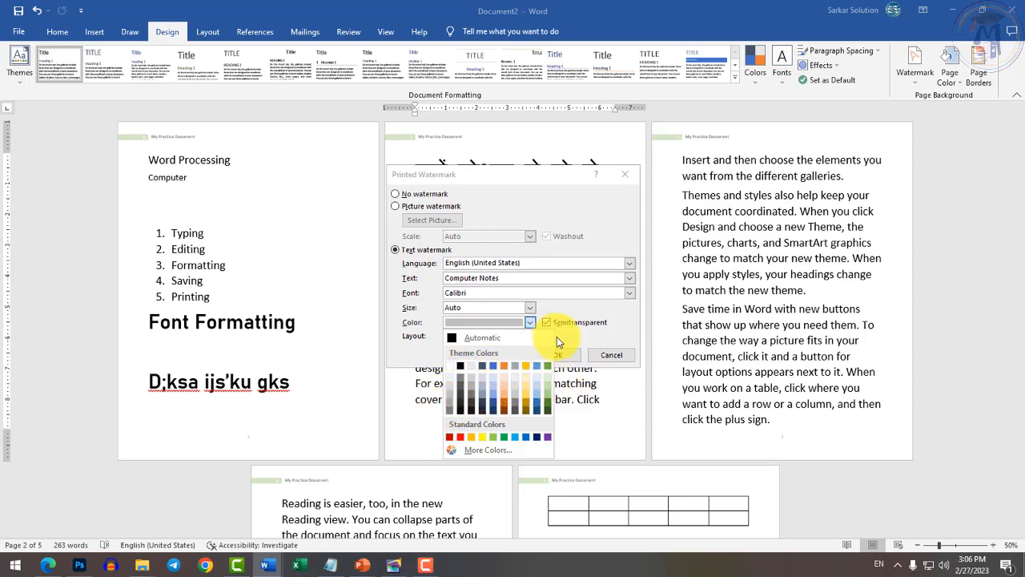
{"action": "left_click", "coordinate": [618, 314]}
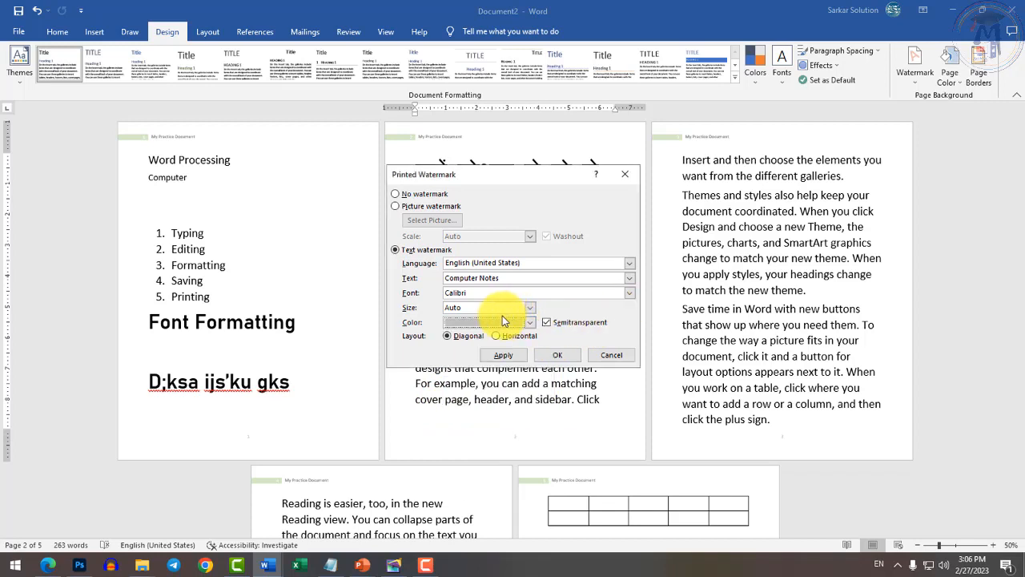
{"action": "left_click", "coordinate": [504, 356]}
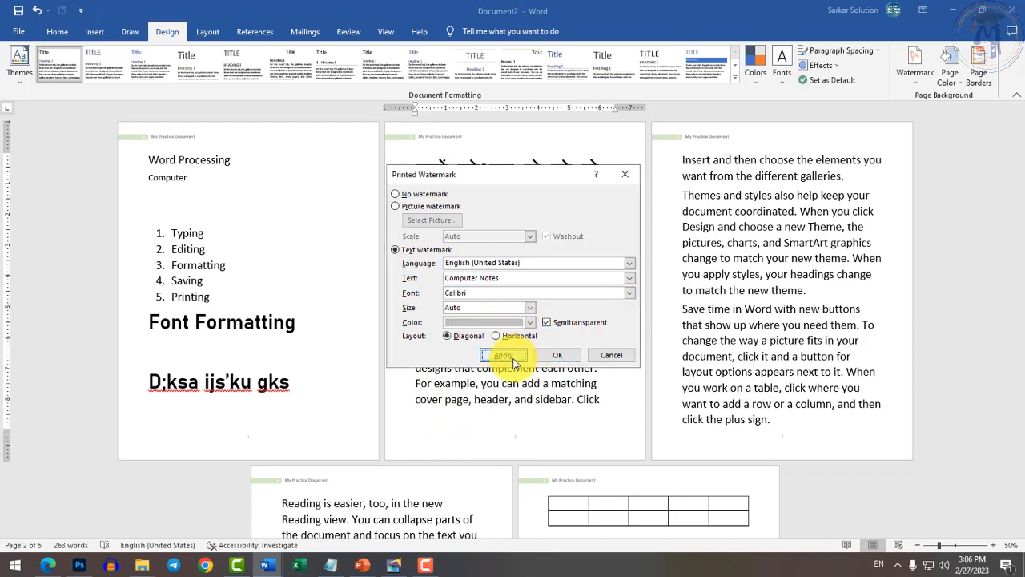
{"action": "left_click", "coordinate": [611, 355]}
{"action": "scroll", "coordinate": [582, 368], "scroll_direction": "up", "scroll_amount": 4, "text": "ctrl"}
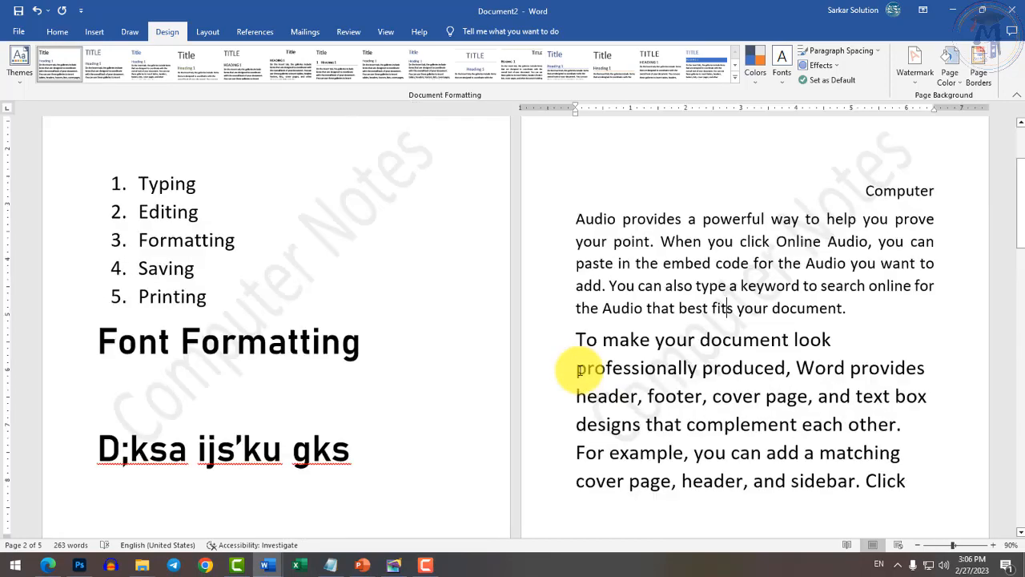
Scroll through the watermarked pages and check the Watermark gallery without changing anything.
{"action": "scroll", "coordinate": [689, 342], "scroll_direction": "down", "scroll_amount": 3}
{"action": "scroll", "coordinate": [704, 339], "scroll_direction": "down", "scroll_amount": 5}
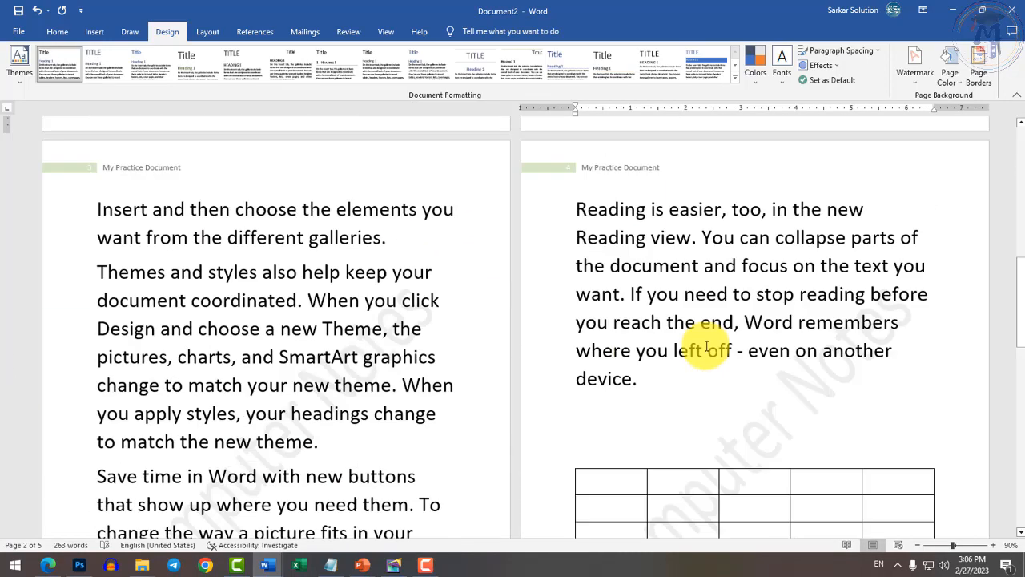
{"action": "scroll", "coordinate": [706, 349], "scroll_direction": "down", "scroll_amount": 4}
{"action": "scroll", "coordinate": [707, 345], "scroll_direction": "up", "scroll_amount": 3}
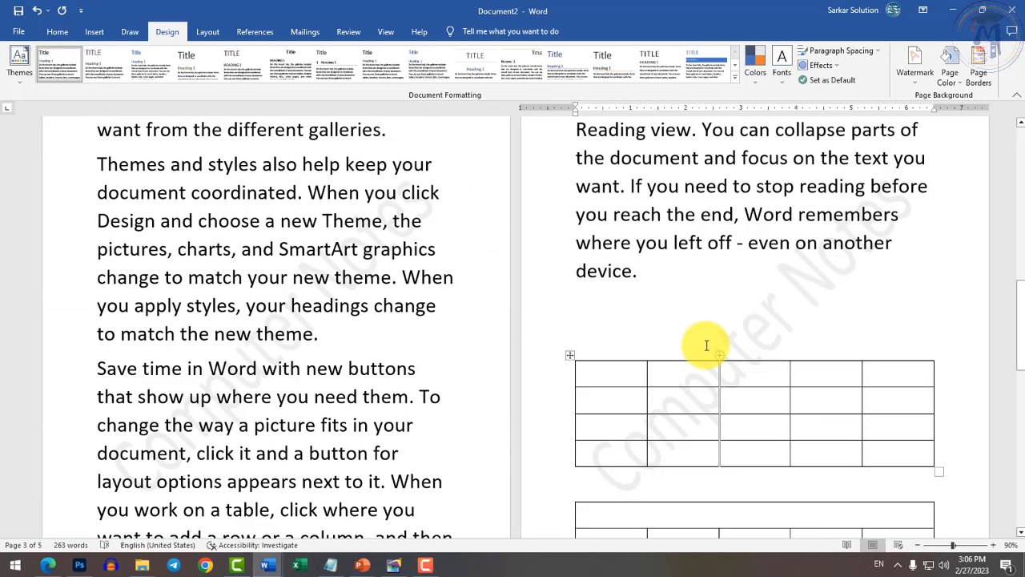
{"action": "scroll", "coordinate": [707, 345], "scroll_direction": "up", "scroll_amount": 1}
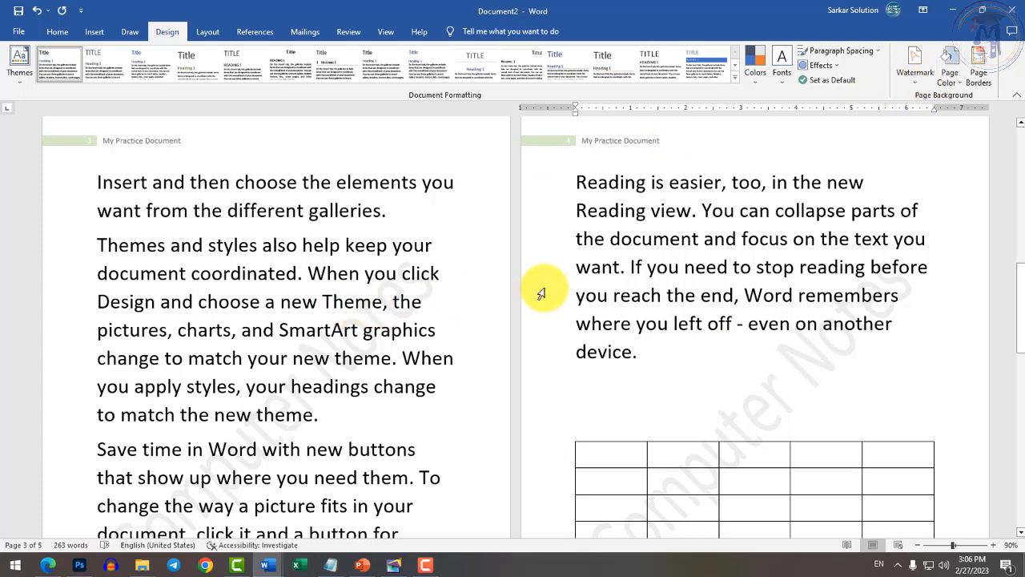
{"action": "left_click", "coordinate": [922, 89]}
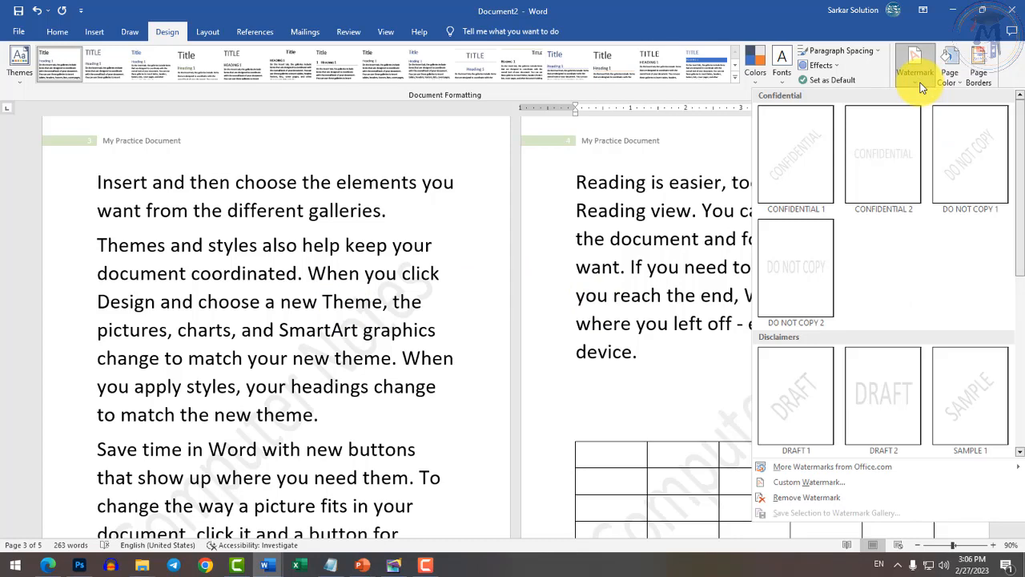
{"action": "left_click", "coordinate": [919, 84]}
In the Test document, select the words 'Page Border' in question 6.
{"action": "mouse_move", "coordinate": [268, 565]}
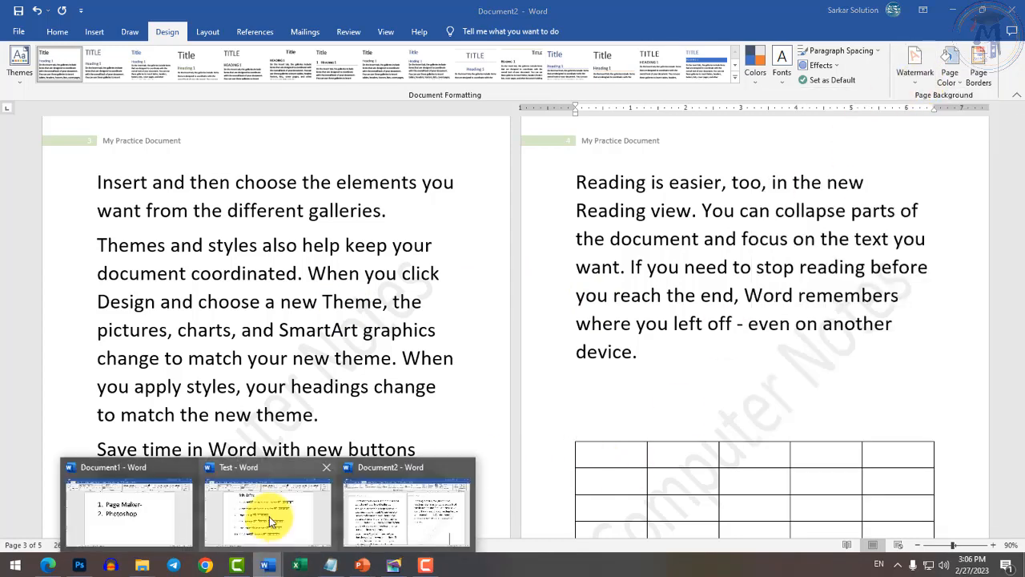
{"action": "left_click", "coordinate": [269, 521]}
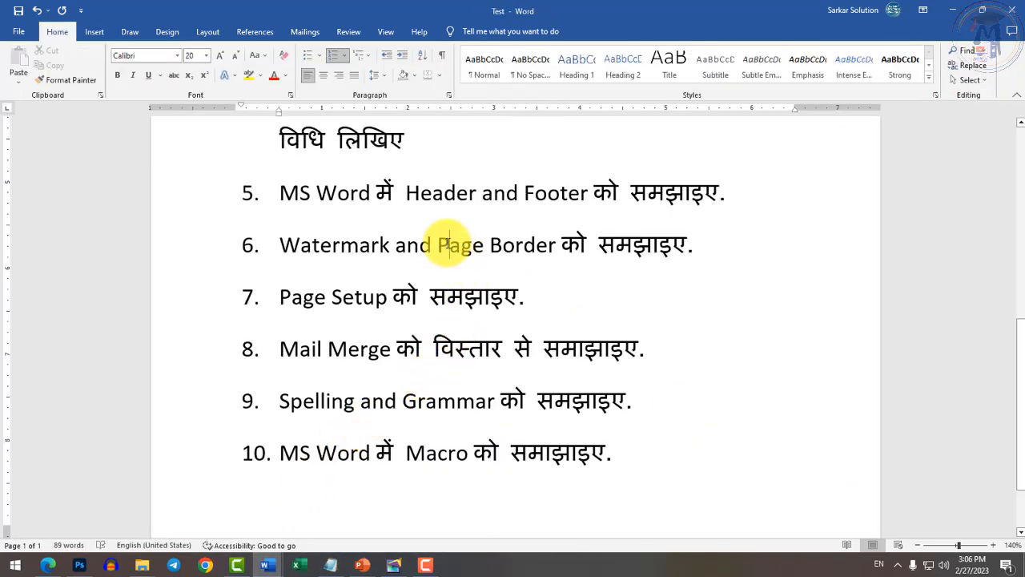
{"action": "left_click_drag", "start_coordinate": [448, 242], "coordinate": [558, 242]}
{"action": "mouse_move", "coordinate": [269, 565]}
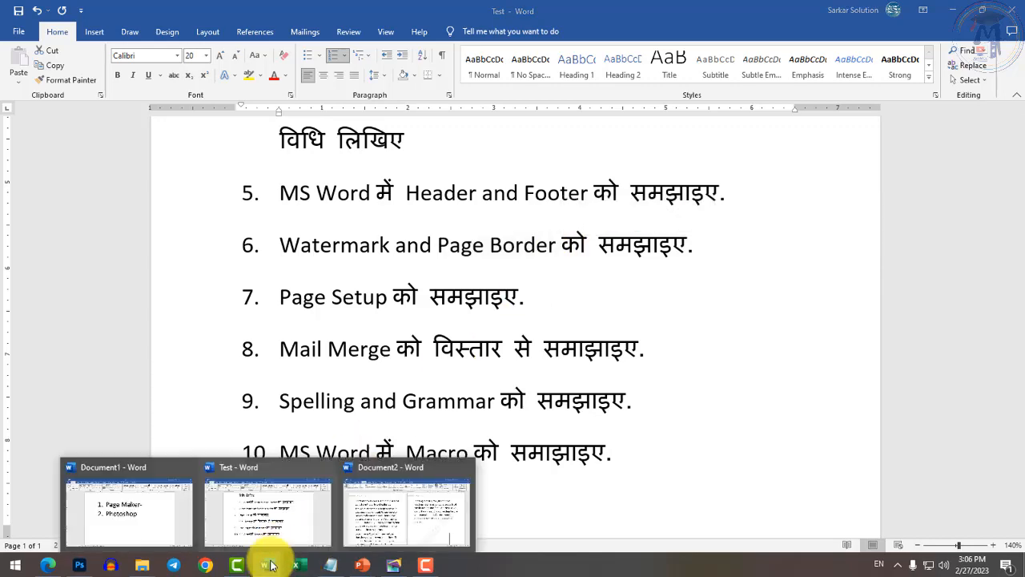
{"action": "left_click", "coordinate": [291, 520]}
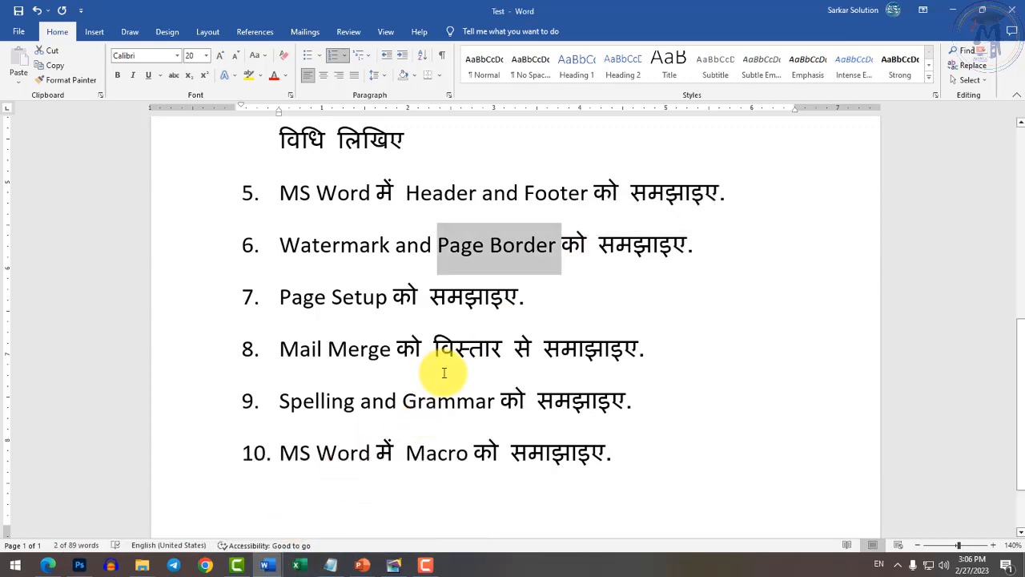
{"action": "scroll", "coordinate": [442, 371], "scroll_direction": "down", "scroll_amount": 5, "text": "ctrl"}
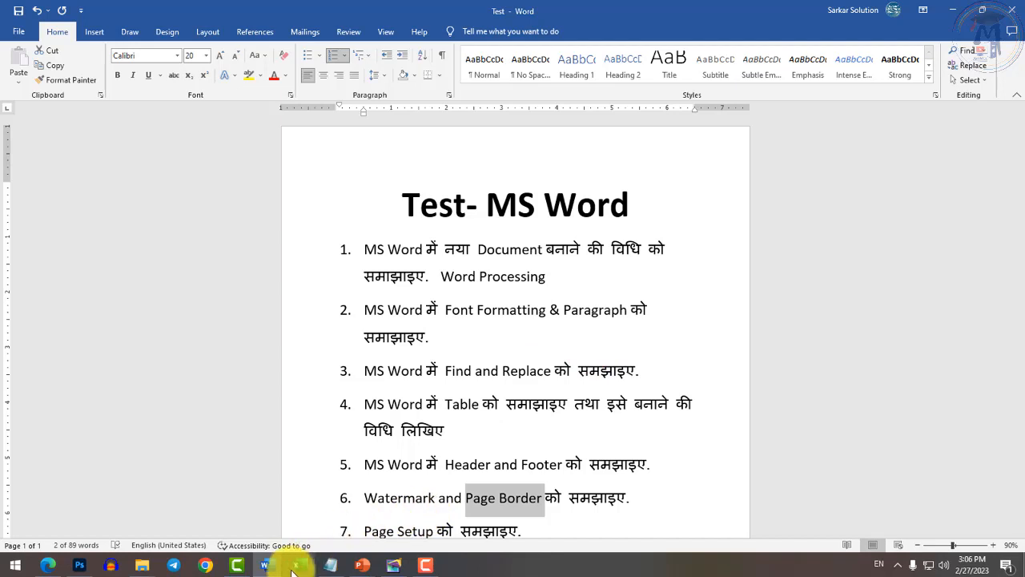
Switch to Document2 and choose the Box page border setting after trying Shadow and 3-D.
{"action": "mouse_move", "coordinate": [269, 559]}
{"action": "left_click", "coordinate": [407, 505]}
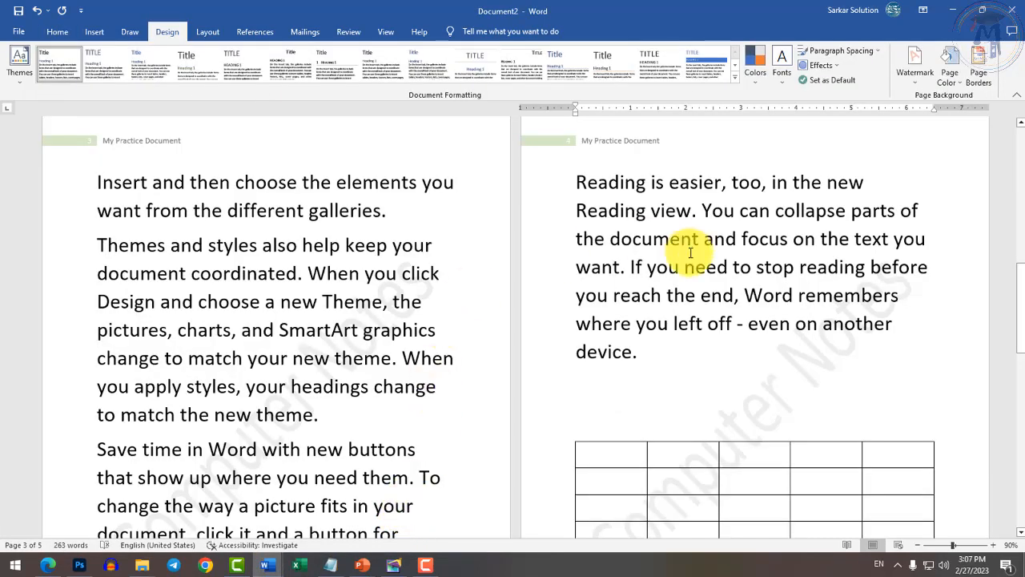
{"action": "left_click", "coordinate": [974, 82]}
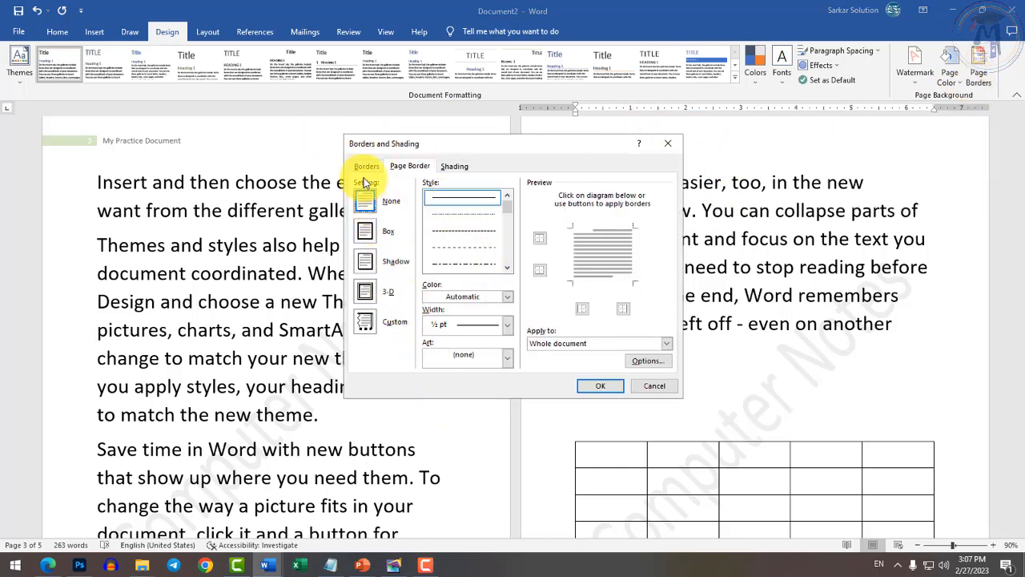
{"action": "left_click", "coordinate": [365, 234]}
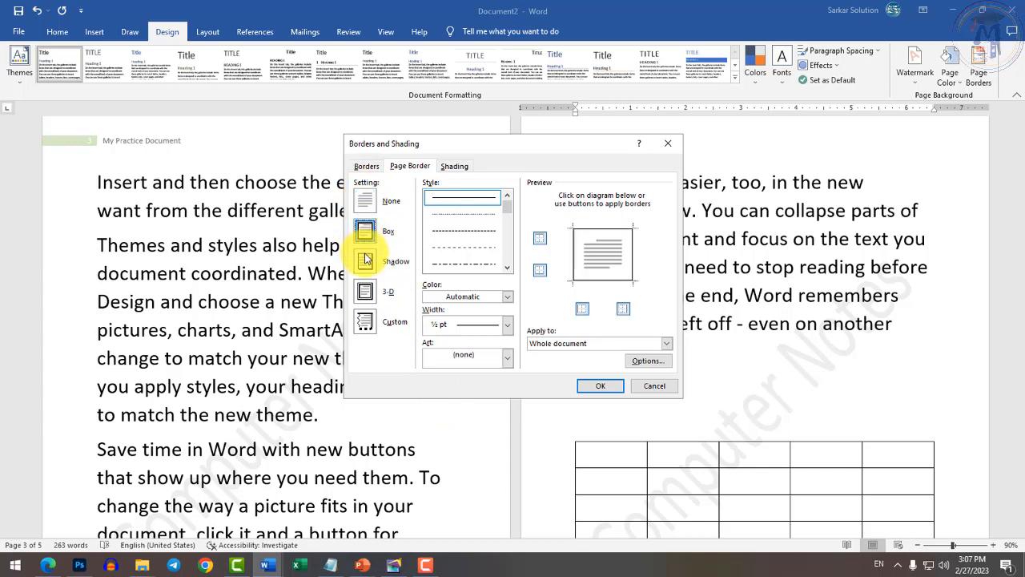
{"action": "left_click", "coordinate": [365, 260]}
{"action": "left_click", "coordinate": [367, 287]}
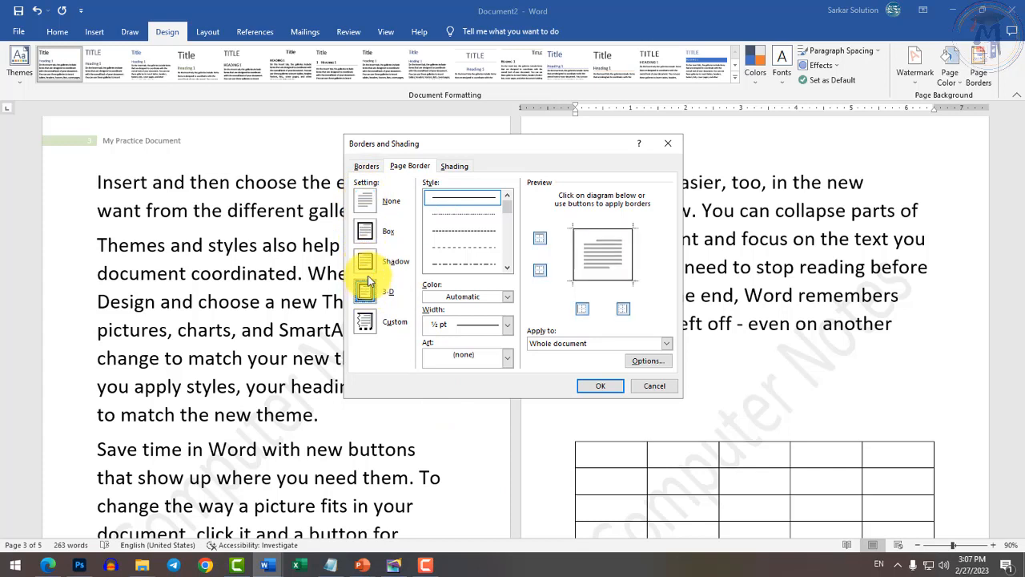
{"action": "left_click", "coordinate": [365, 231]}
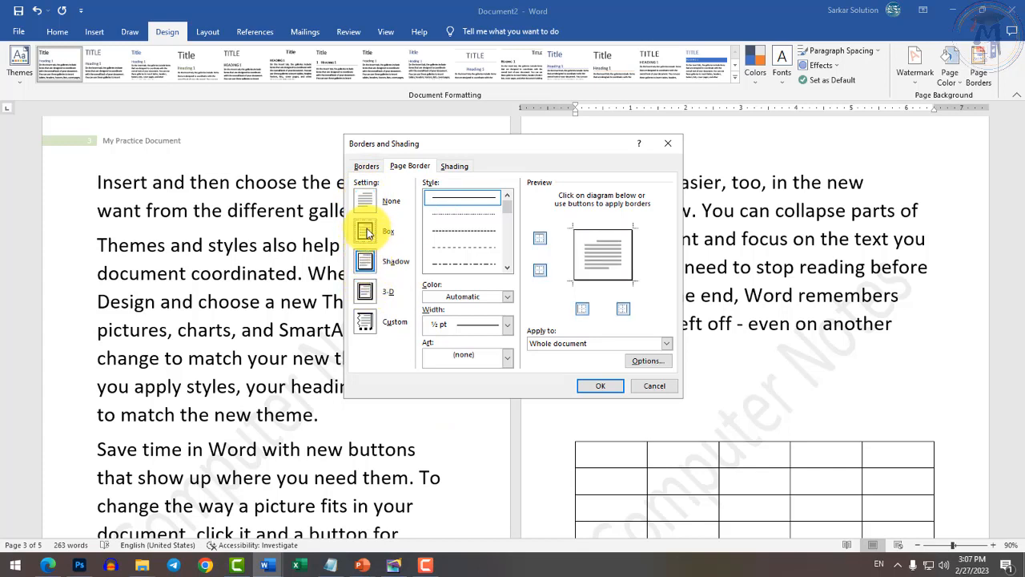
Give the box border a double-line style, red colour and ½ pt width, and apply it.
{"action": "left_click", "coordinate": [508, 270]}
{"action": "left_click", "coordinate": [507, 270]}
{"action": "left_click", "coordinate": [507, 270]}
{"action": "left_click", "coordinate": [507, 270]}
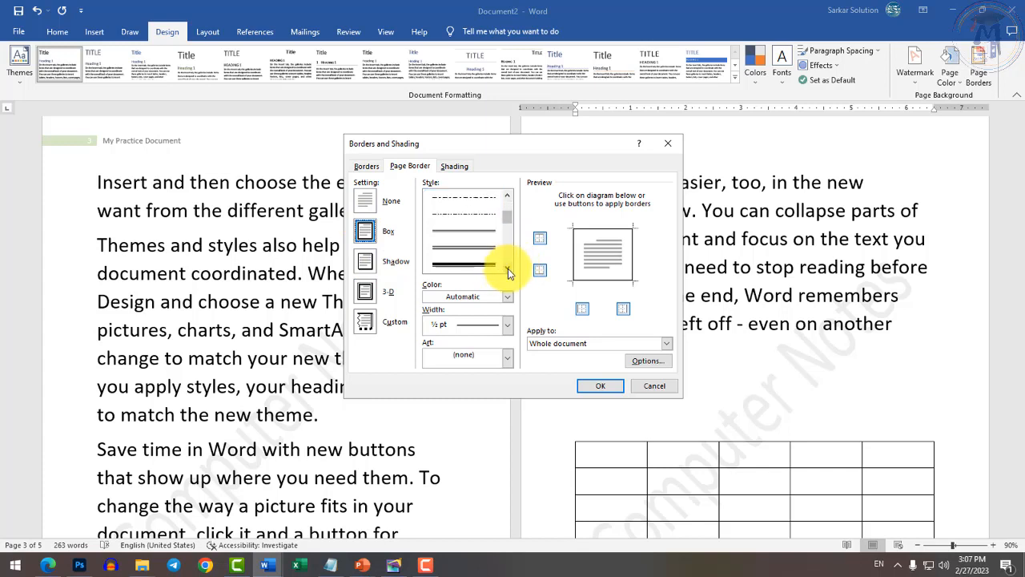
{"action": "left_click", "coordinate": [476, 229]}
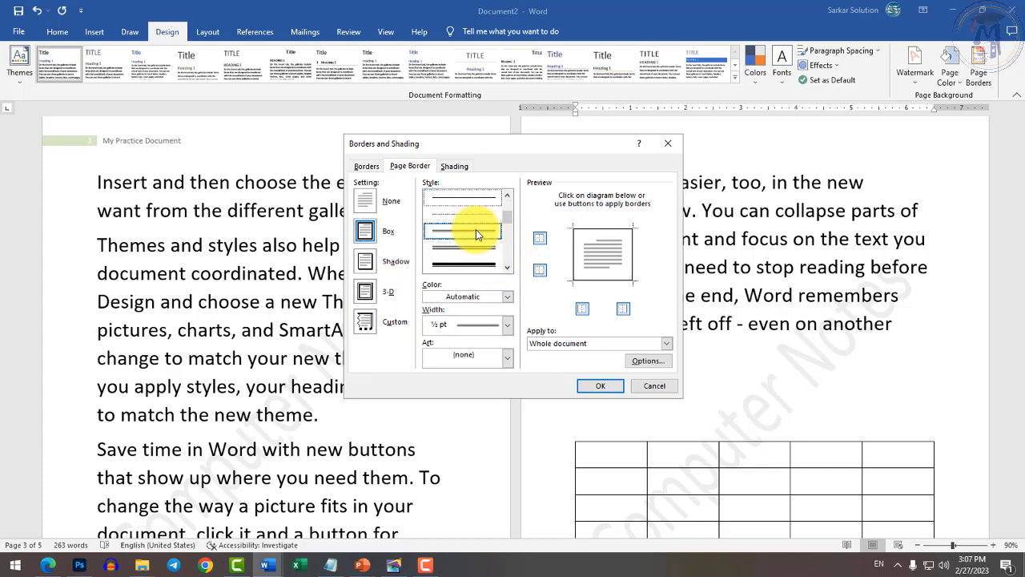
{"action": "left_click", "coordinate": [507, 301]}
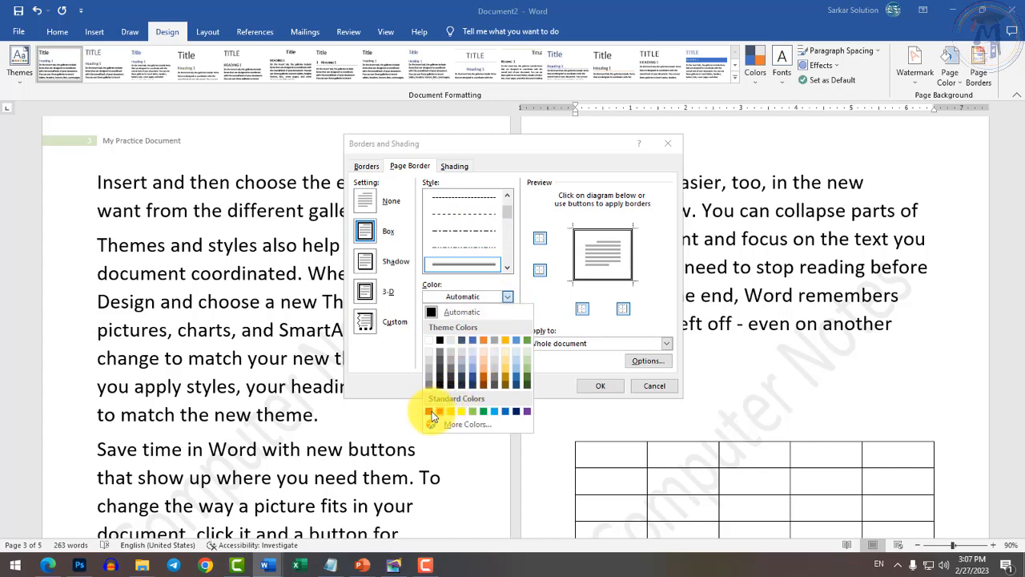
{"action": "left_click", "coordinate": [431, 412]}
{"action": "left_click", "coordinate": [505, 324]}
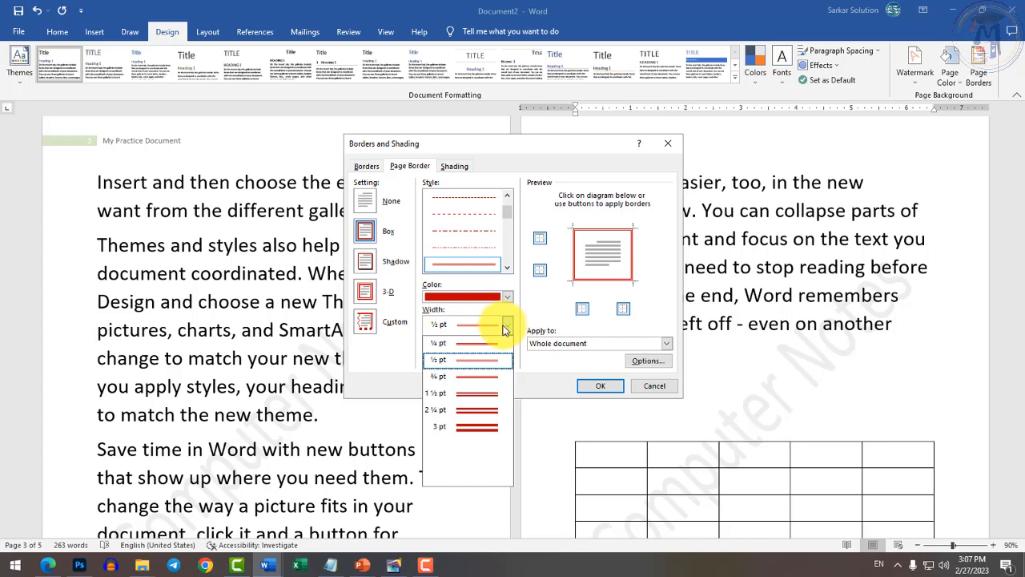
{"action": "left_click", "coordinate": [506, 323]}
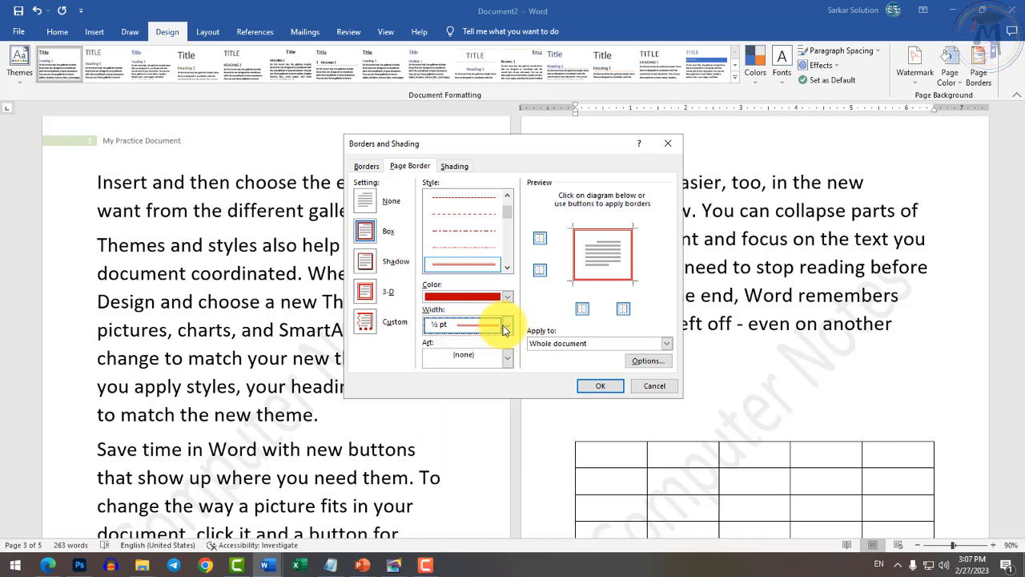
{"action": "left_click", "coordinate": [601, 386]}
{"action": "scroll", "coordinate": [596, 377], "scroll_direction": "up", "scroll_amount": 5}
Scroll back up to page 1 and bring up the Design tab's Page Color palette.
{"action": "scroll", "coordinate": [411, 353], "scroll_direction": "up", "scroll_amount": 4}
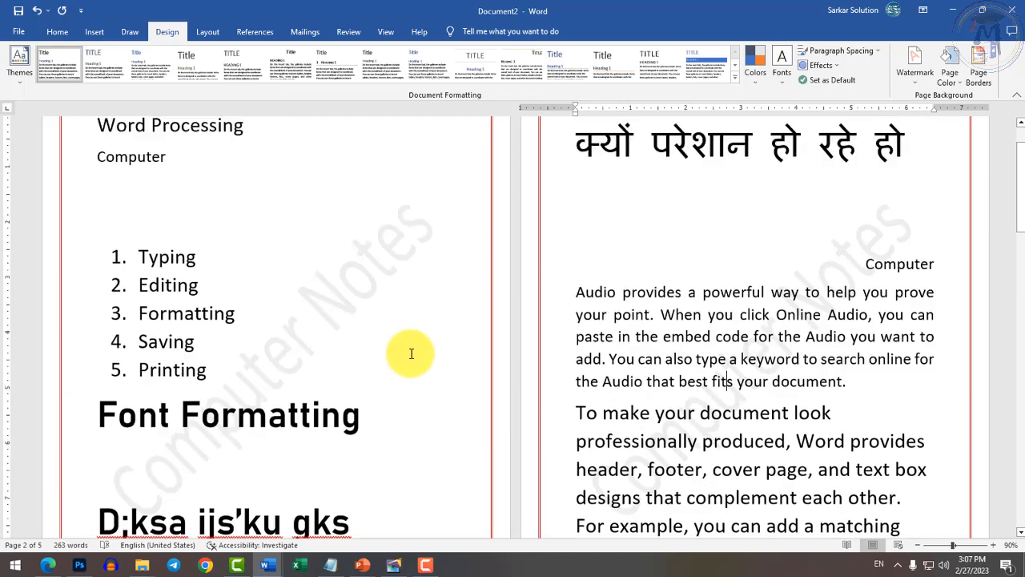
{"action": "scroll", "coordinate": [413, 351], "scroll_direction": "down", "scroll_amount": 7}
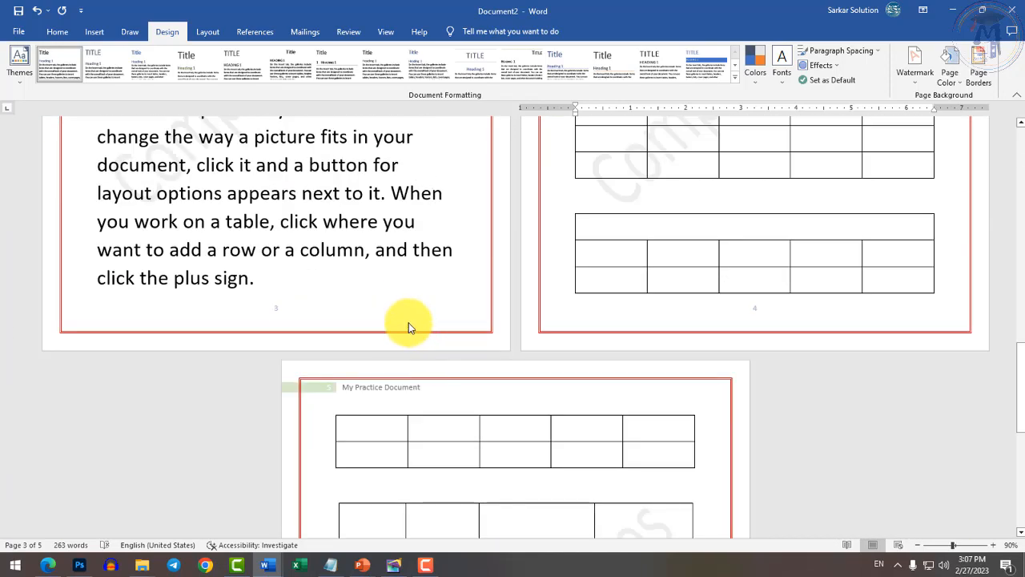
{"action": "scroll", "coordinate": [409, 325], "scroll_direction": "up", "scroll_amount": 8}
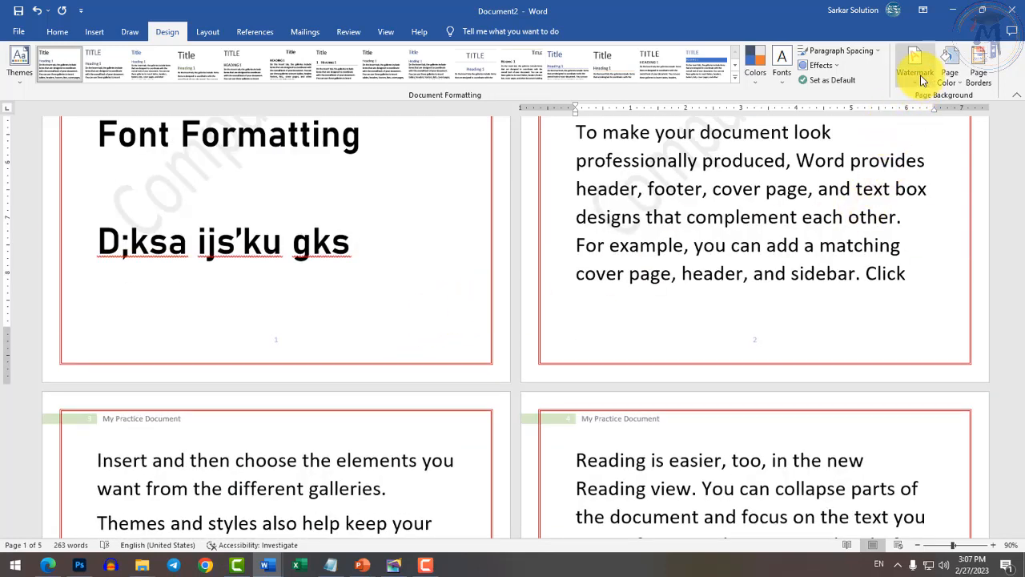
{"action": "scroll", "coordinate": [601, 361], "scroll_direction": "up", "scroll_amount": 4}
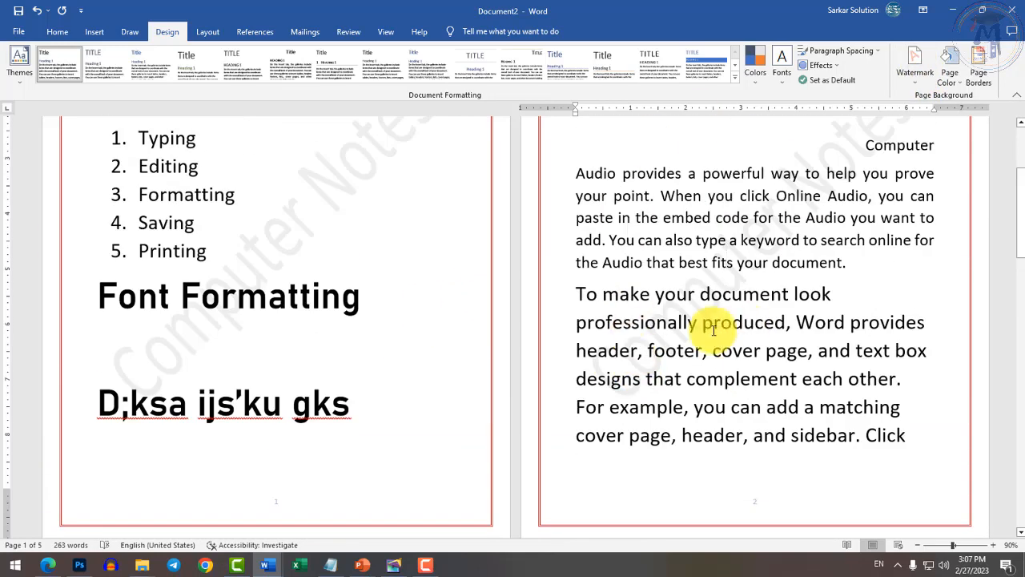
{"action": "scroll", "coordinate": [717, 344], "scroll_direction": "up", "scroll_amount": 3}
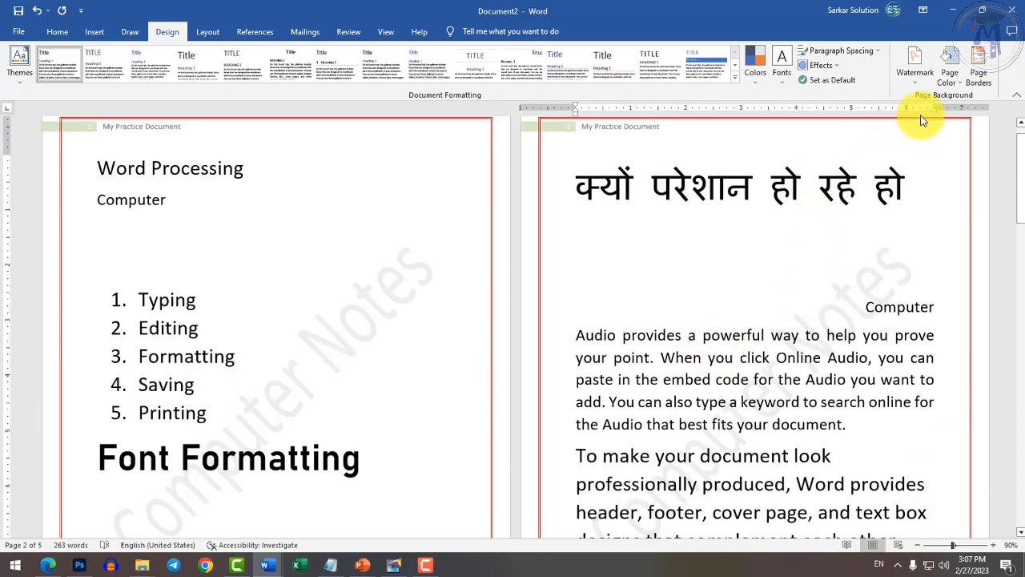
{"action": "left_click", "coordinate": [953, 76]}
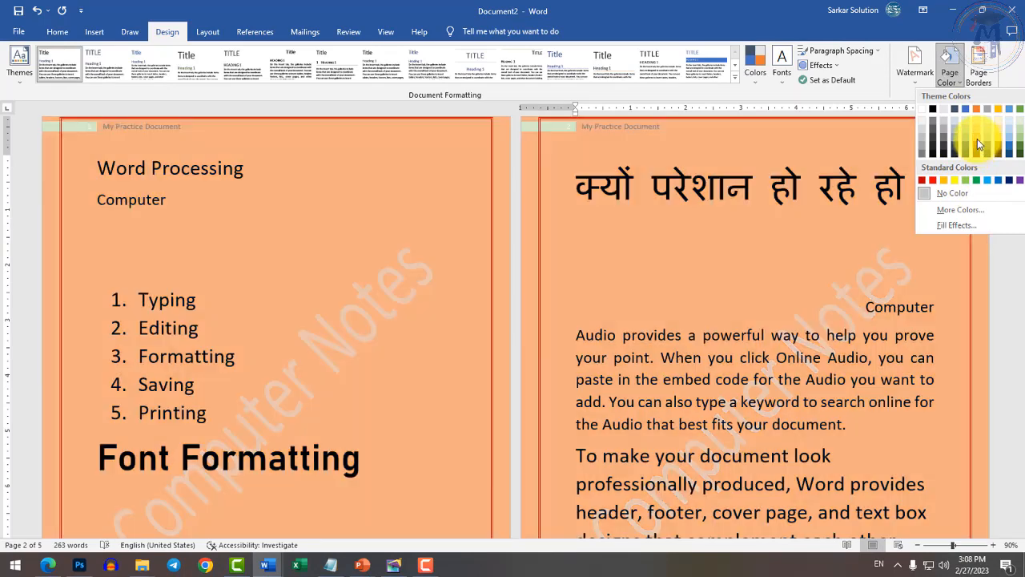
Apply a light orange page colour, then change it back to White, Background 1.
{"action": "left_click", "coordinate": [977, 138]}
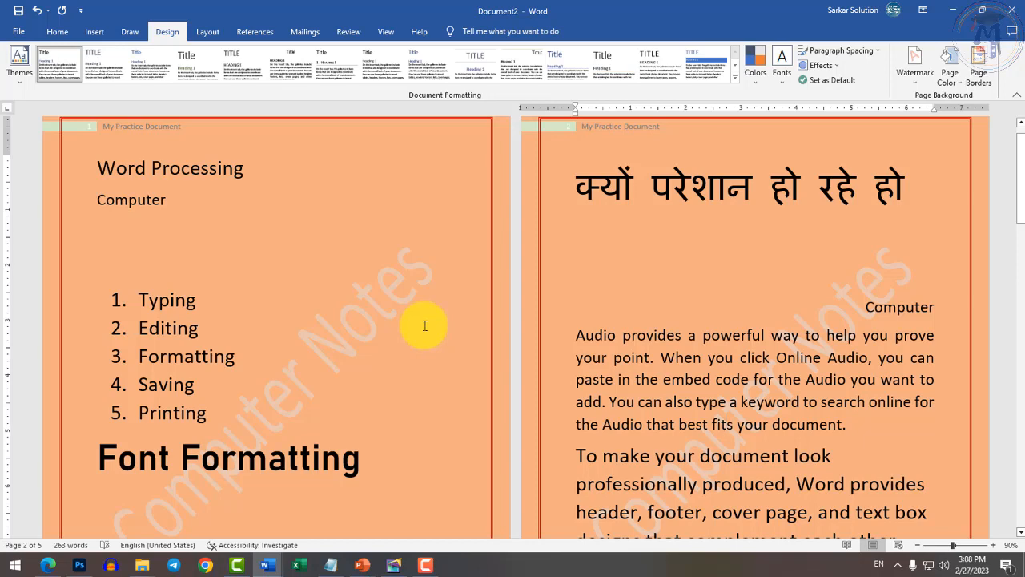
{"action": "left_click", "coordinate": [957, 84]}
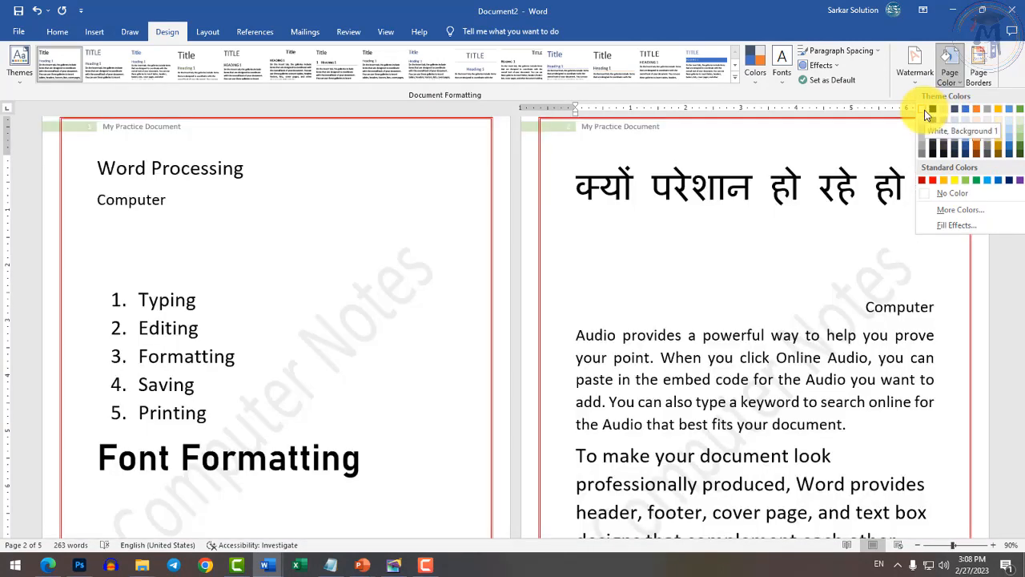
{"action": "left_click", "coordinate": [924, 110]}
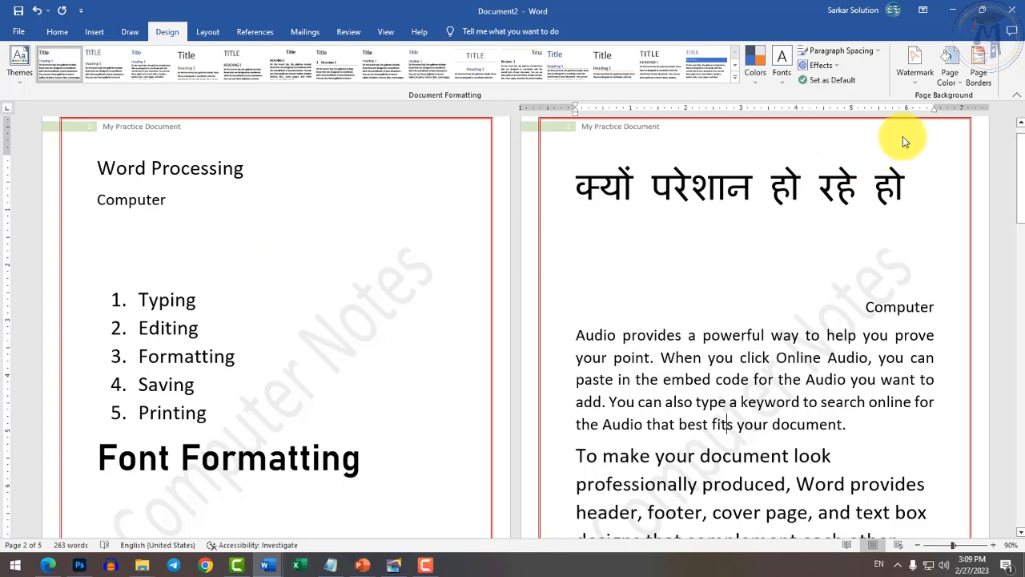
Set the page border to None to remove the red border.
{"action": "left_click", "coordinate": [975, 83]}
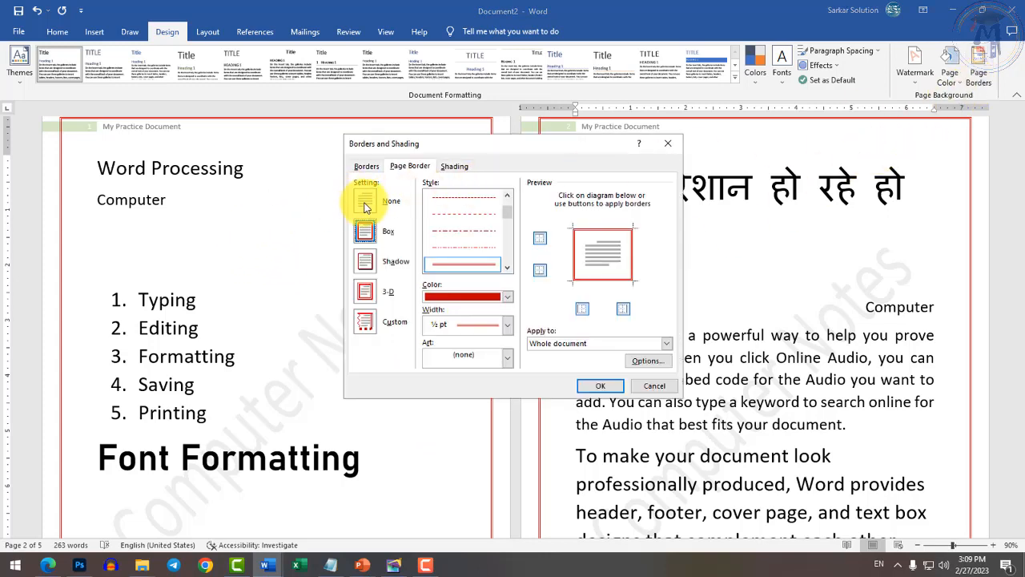
{"action": "left_click", "coordinate": [365, 201]}
{"action": "left_click", "coordinate": [601, 386]}
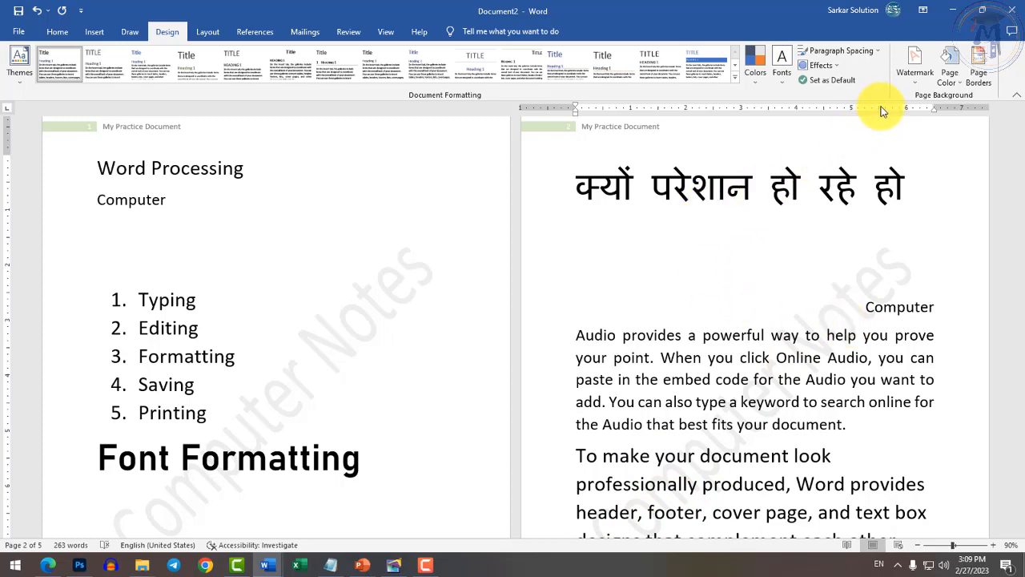
Review the 'Computer Notes' custom watermark without changes, then switch to the Test document.
{"action": "left_click", "coordinate": [914, 64]}
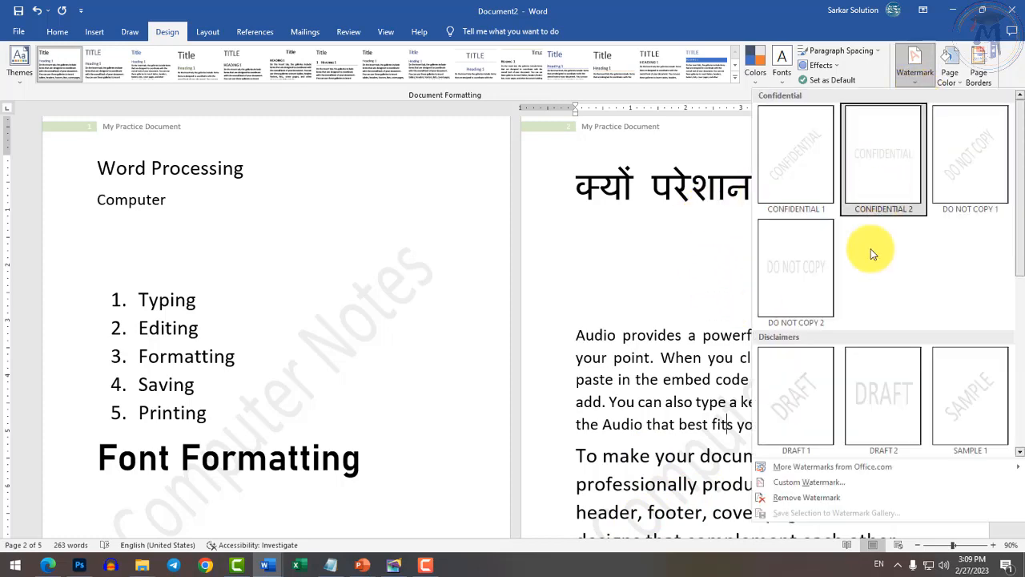
{"action": "left_click", "coordinate": [815, 481]}
{"action": "left_click_drag", "start_coordinate": [517, 280], "coordinate": [399, 284]}
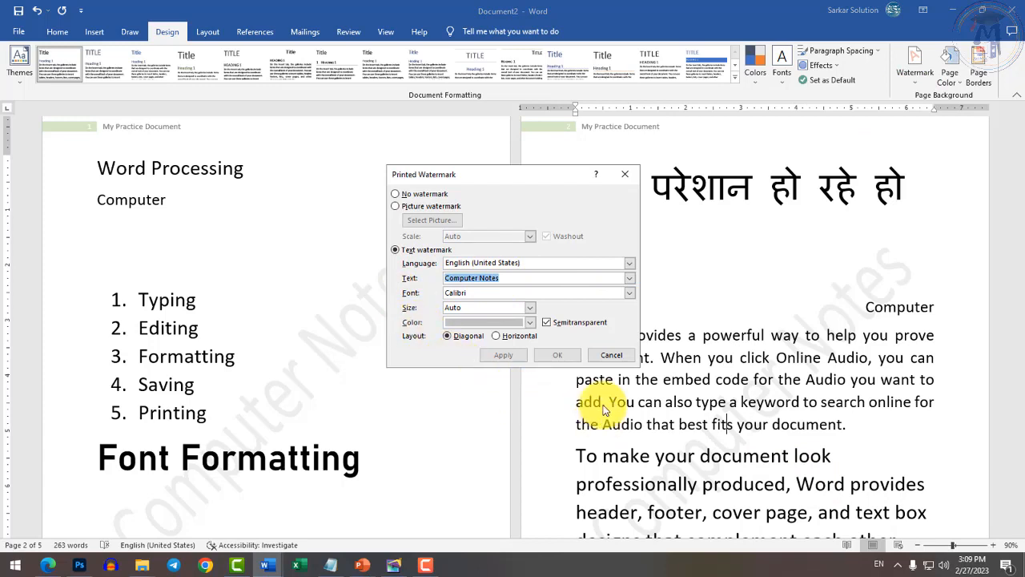
{"action": "left_click", "coordinate": [611, 356]}
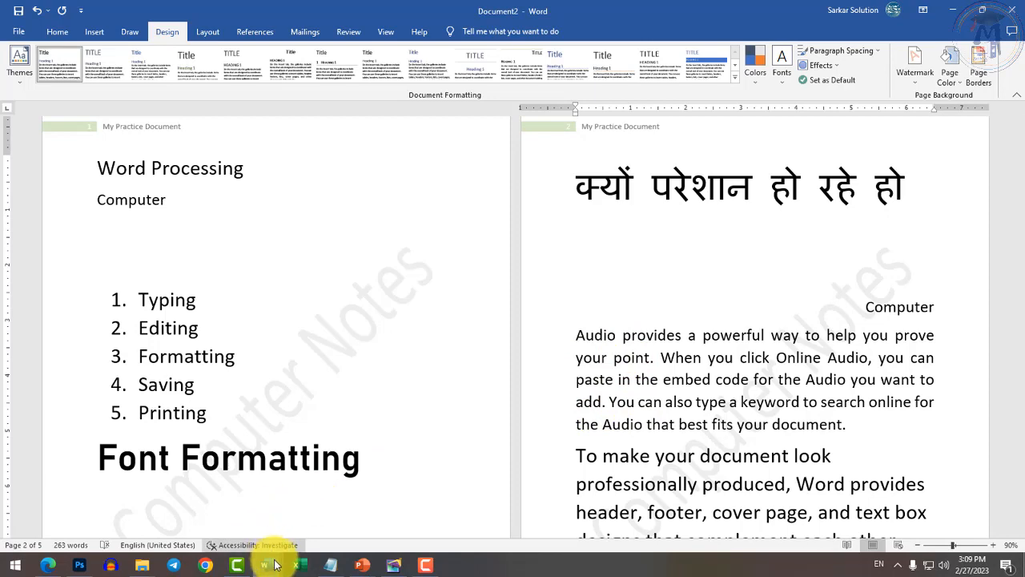
{"action": "mouse_move", "coordinate": [275, 566]}
{"action": "left_click", "coordinate": [270, 524]}
Review Page Setup for the Test document, keeping portrait orientation and Letter paper, then cancel.
{"action": "scroll", "coordinate": [427, 419], "scroll_direction": "down", "scroll_amount": 3}
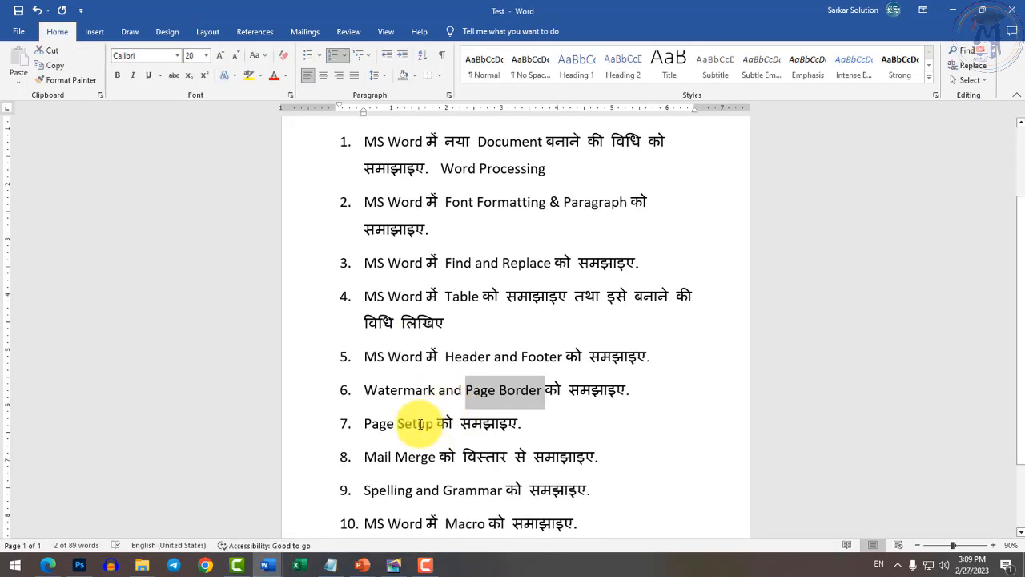
{"action": "left_click_drag", "start_coordinate": [355, 423], "coordinate": [515, 424]}
{"action": "left_click", "coordinate": [536, 424]}
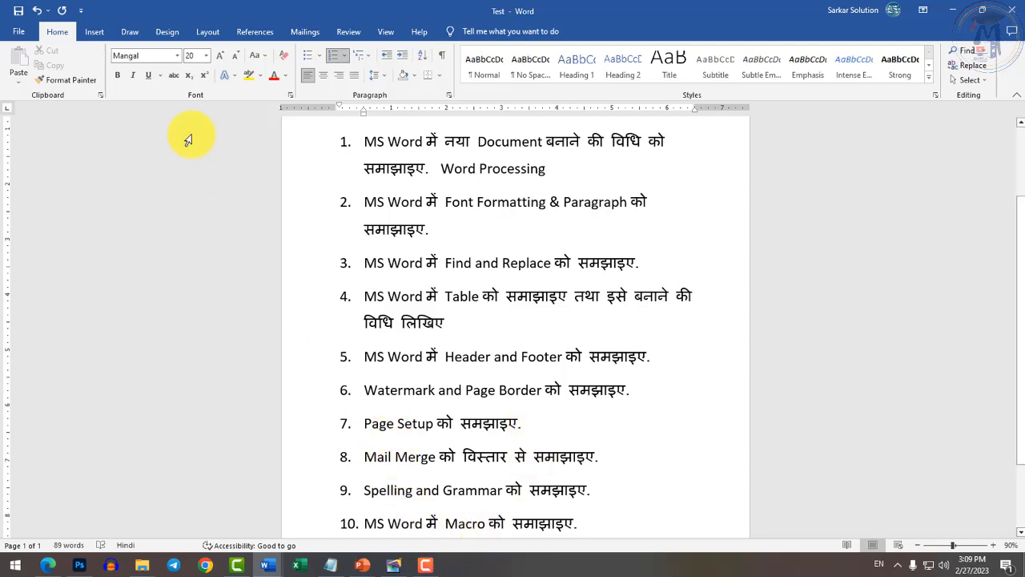
{"action": "left_click", "coordinate": [210, 34]}
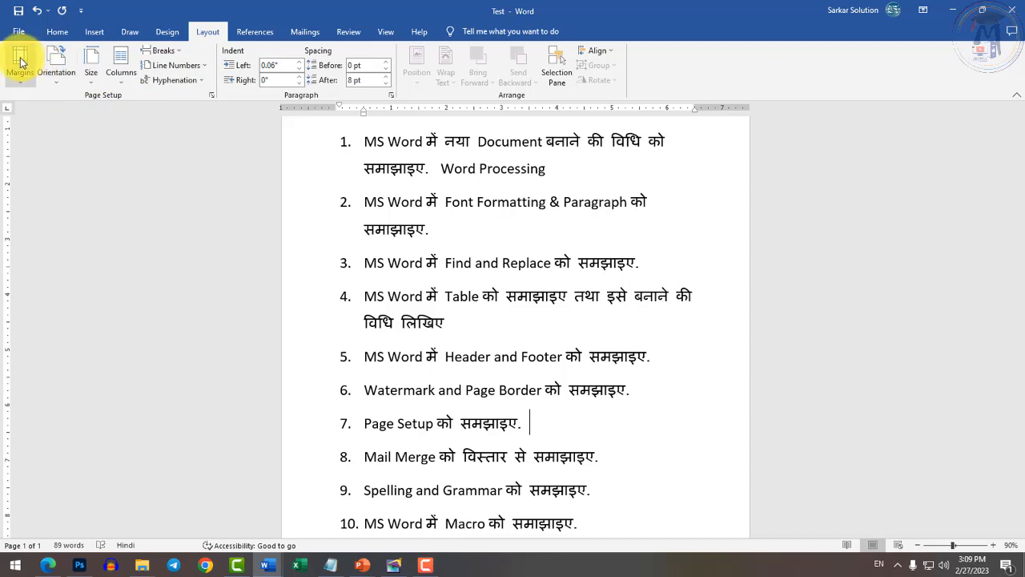
{"action": "left_click", "coordinate": [211, 96]}
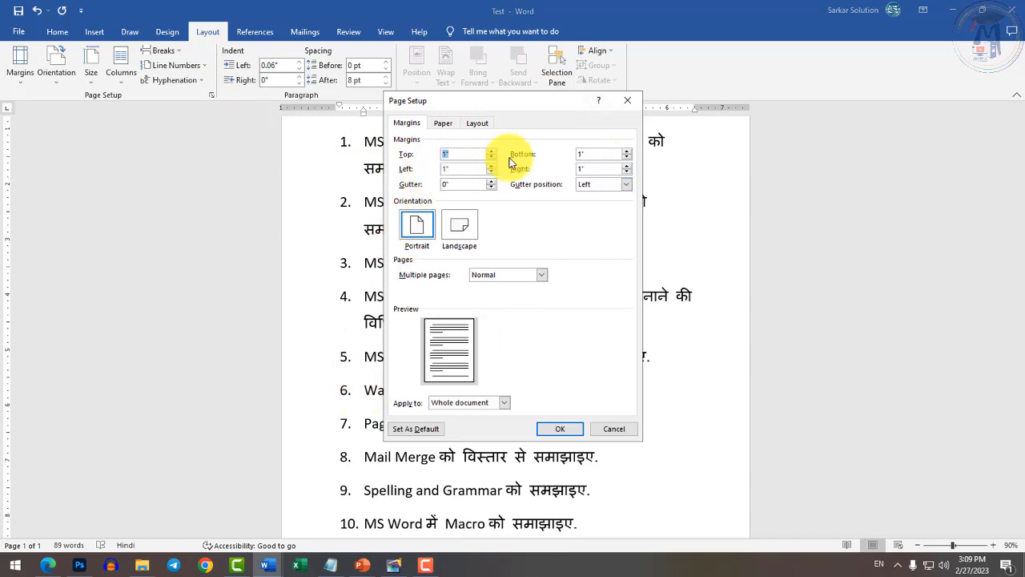
{"action": "left_click", "coordinate": [408, 230]}
{"action": "left_click", "coordinate": [451, 230]}
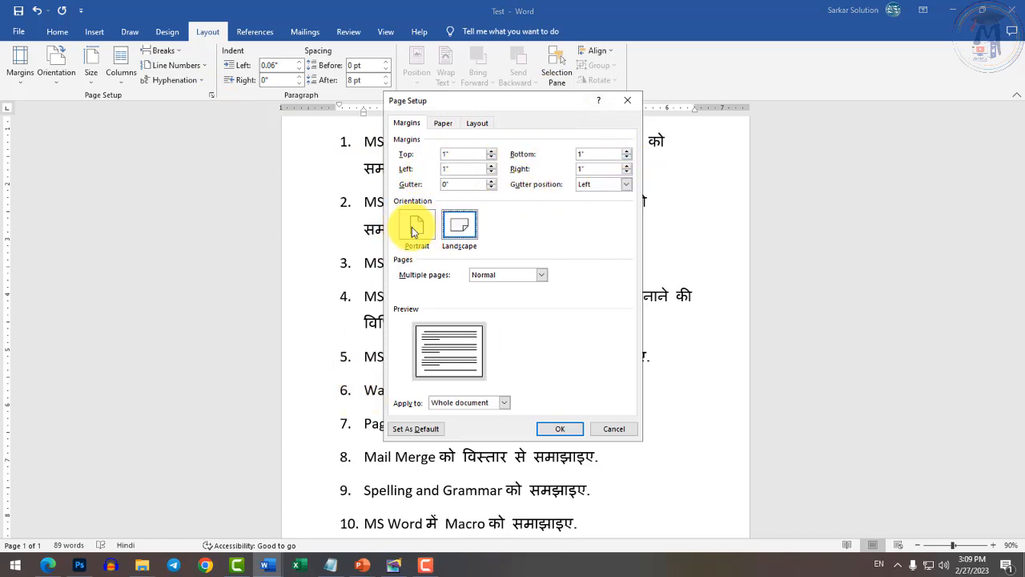
{"action": "left_click", "coordinate": [414, 230]}
{"action": "left_click", "coordinate": [443, 122]}
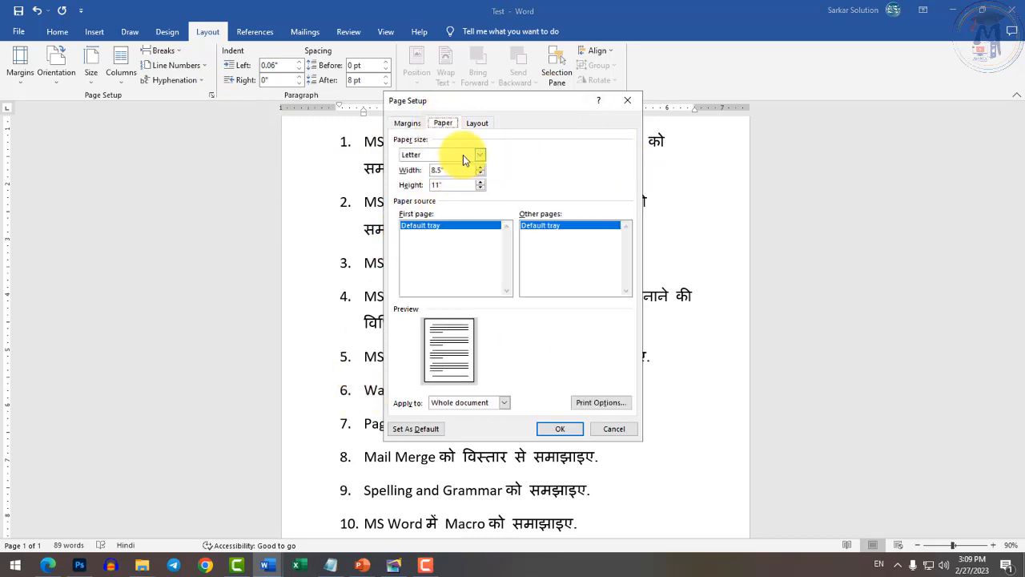
{"action": "left_click", "coordinate": [463, 154]}
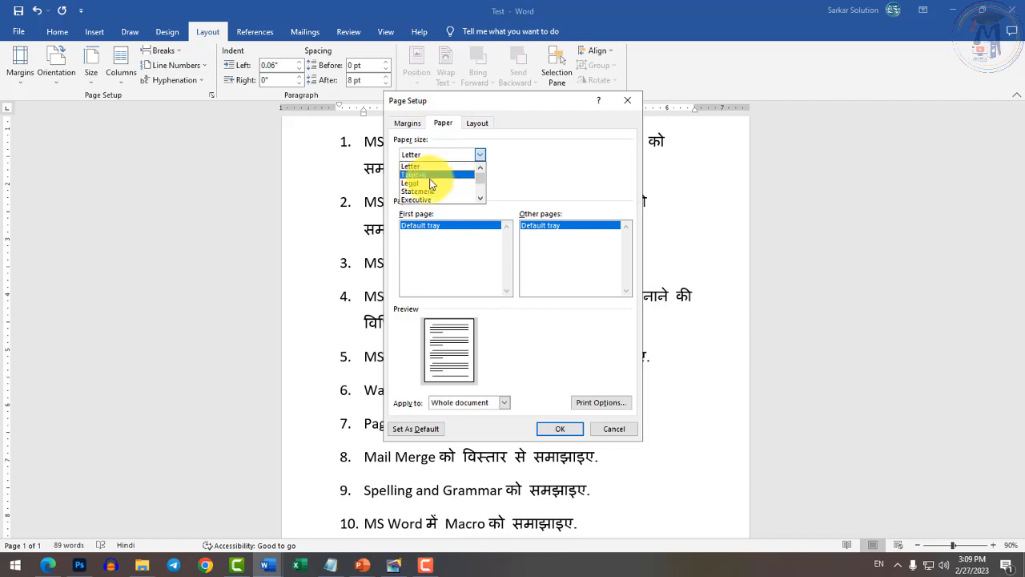
{"action": "left_click", "coordinate": [538, 178]}
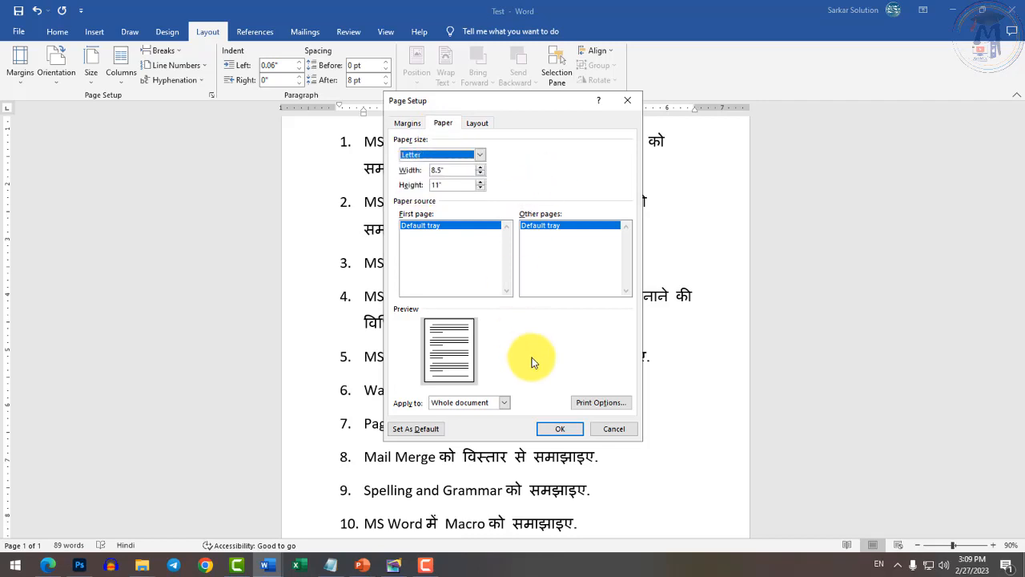
{"action": "left_click", "coordinate": [607, 428]}
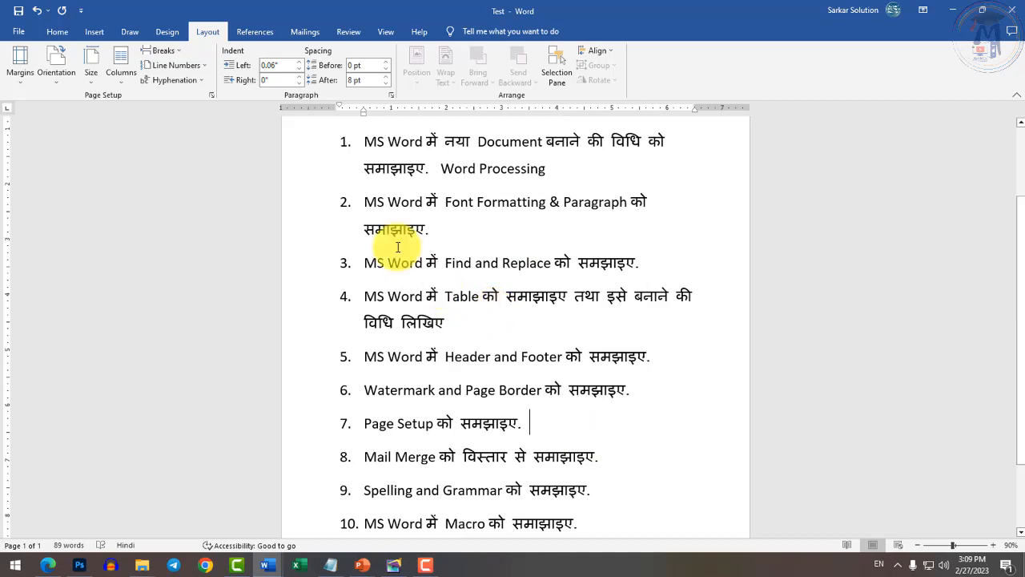
In Document1, add an empty paragraph after 'Photoshop' below the numbered list.
{"action": "mouse_move", "coordinate": [267, 565]}
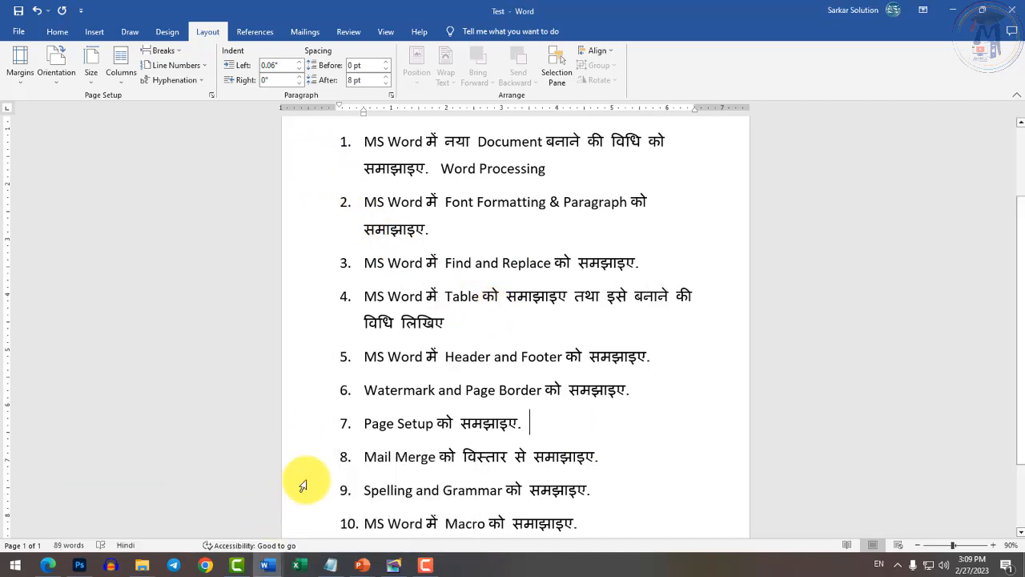
{"action": "scroll", "coordinate": [360, 448], "scroll_direction": "down", "scroll_amount": 2}
{"action": "left_click_drag", "start_coordinate": [364, 360], "coordinate": [623, 360]}
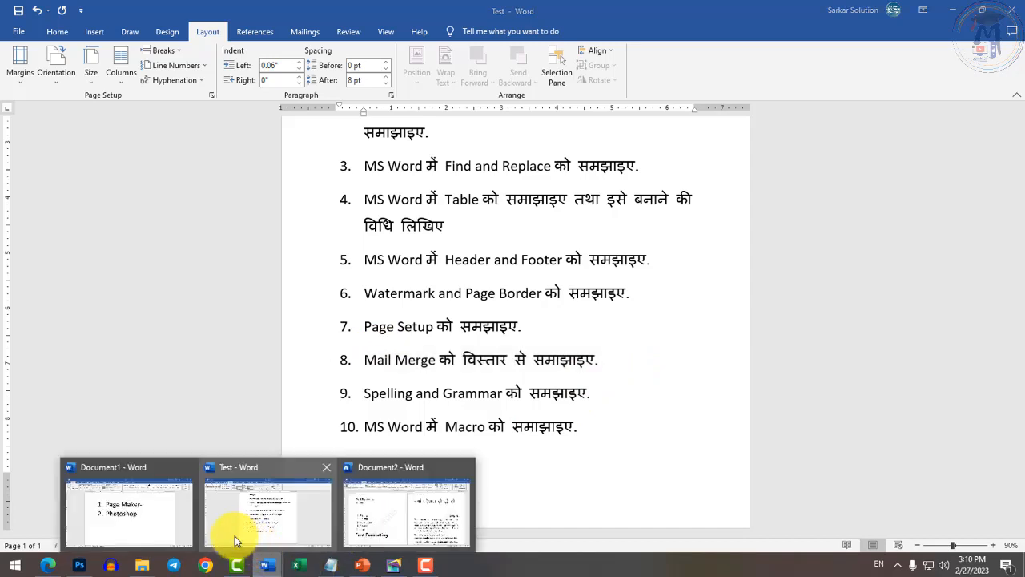
{"action": "left_click", "coordinate": [136, 512]}
{"action": "left_click_drag", "start_coordinate": [324, 286], "coordinate": [626, 284]}
{"action": "left_click", "coordinate": [627, 284]}
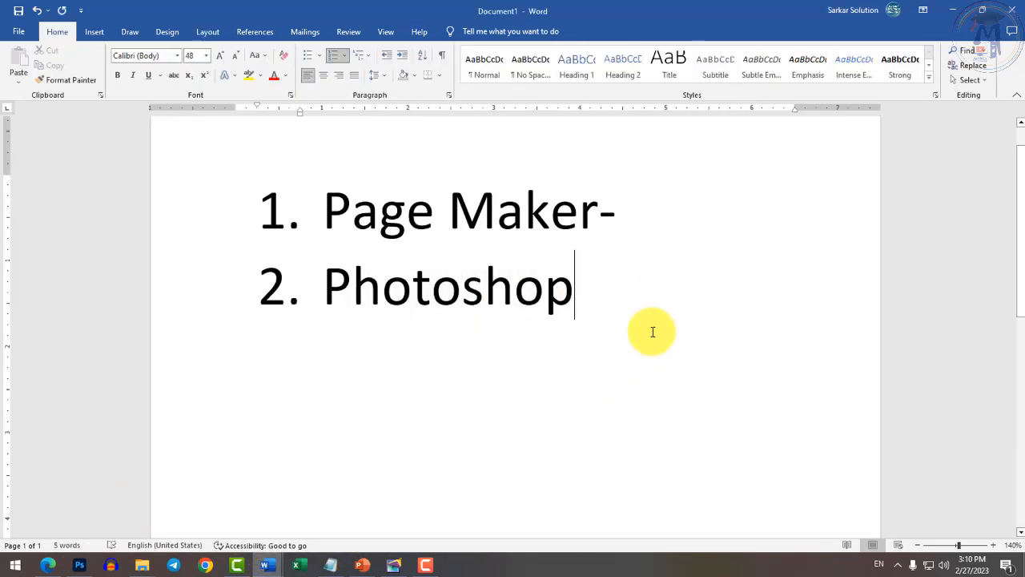
{"action": "key", "text": "Return"}
{"action": "key", "text": "Return"}
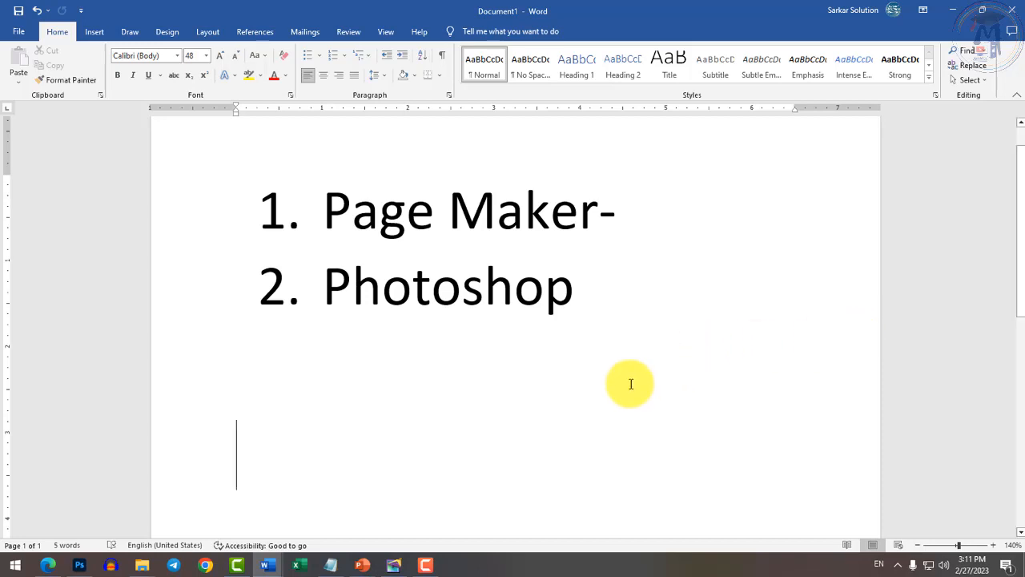
{"action": "left_click", "coordinate": [300, 35]}
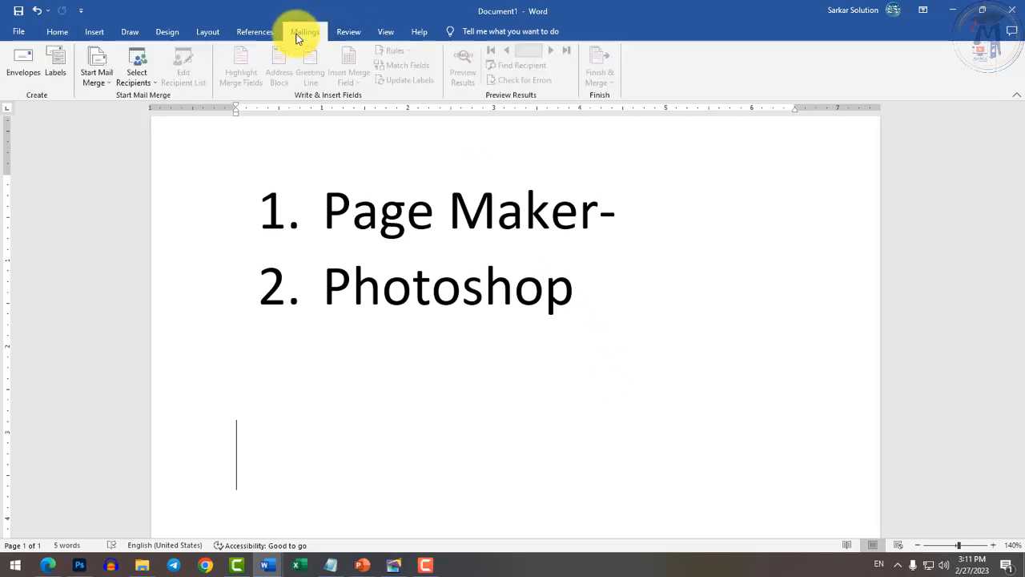
Launch the Step-by-Step Mail Merge Wizard from Start Mail Merge and widen its pane.
{"action": "left_click", "coordinate": [107, 84]}
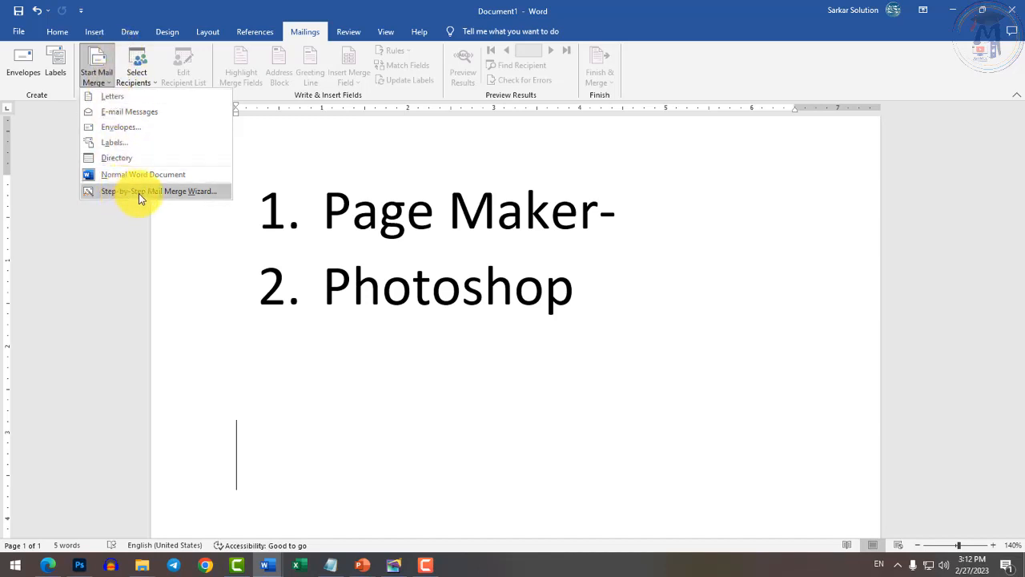
{"action": "left_click", "coordinate": [183, 195]}
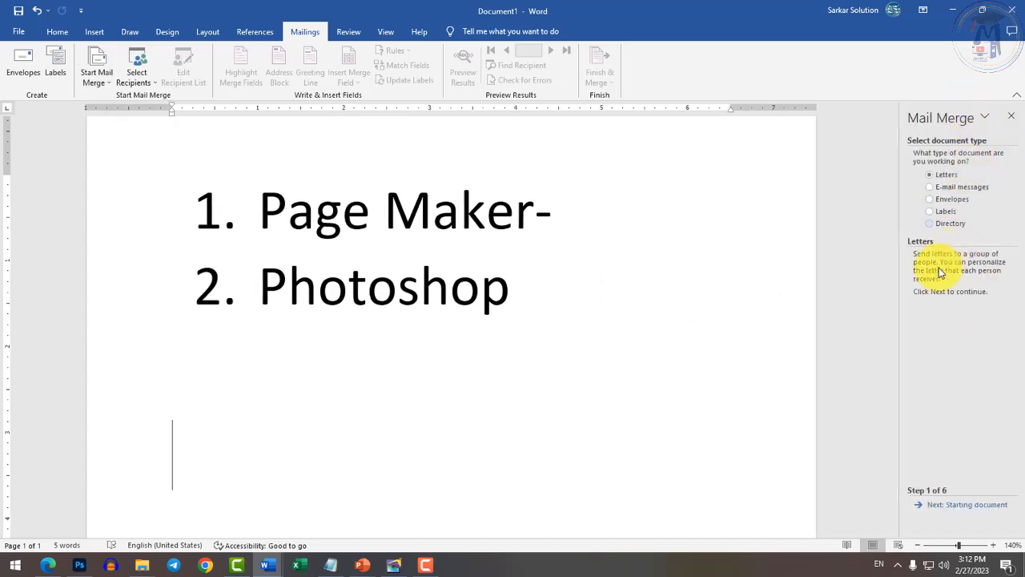
{"action": "left_click_drag", "start_coordinate": [900, 315], "coordinate": [780, 337]}
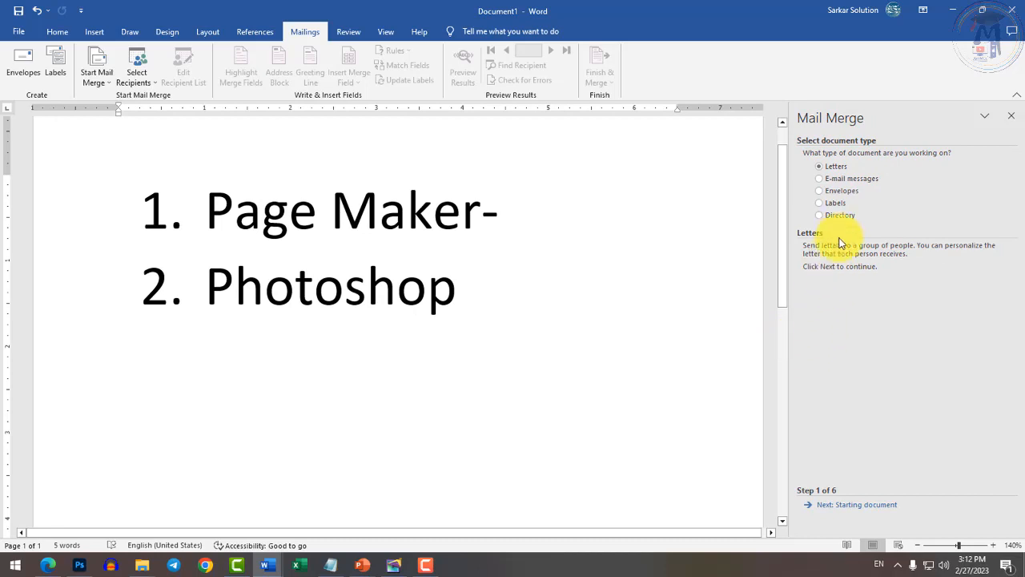
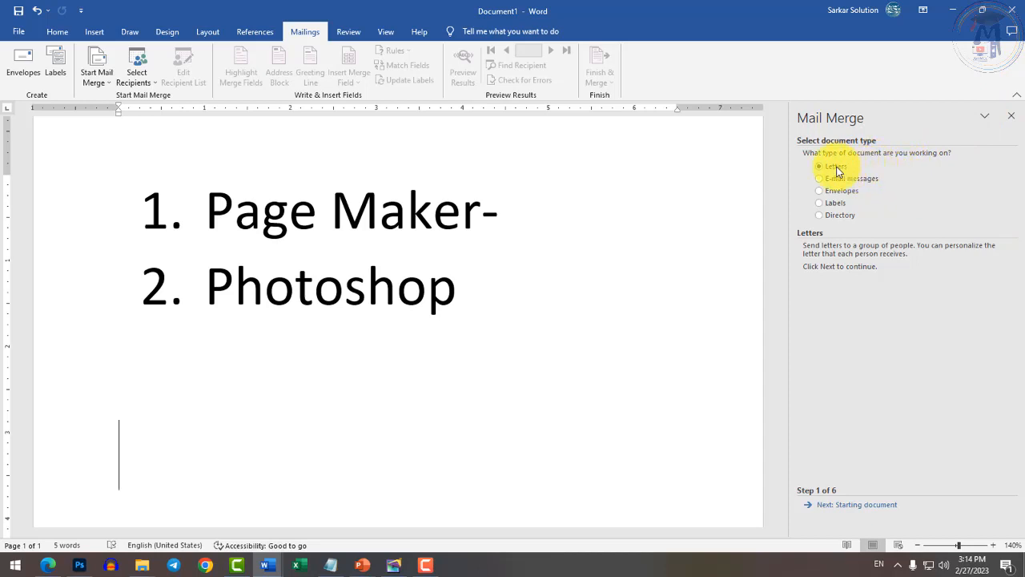
Advance the letter mail merge through Starting document to step 3, Select recipients.
{"action": "left_click", "coordinate": [835, 504]}
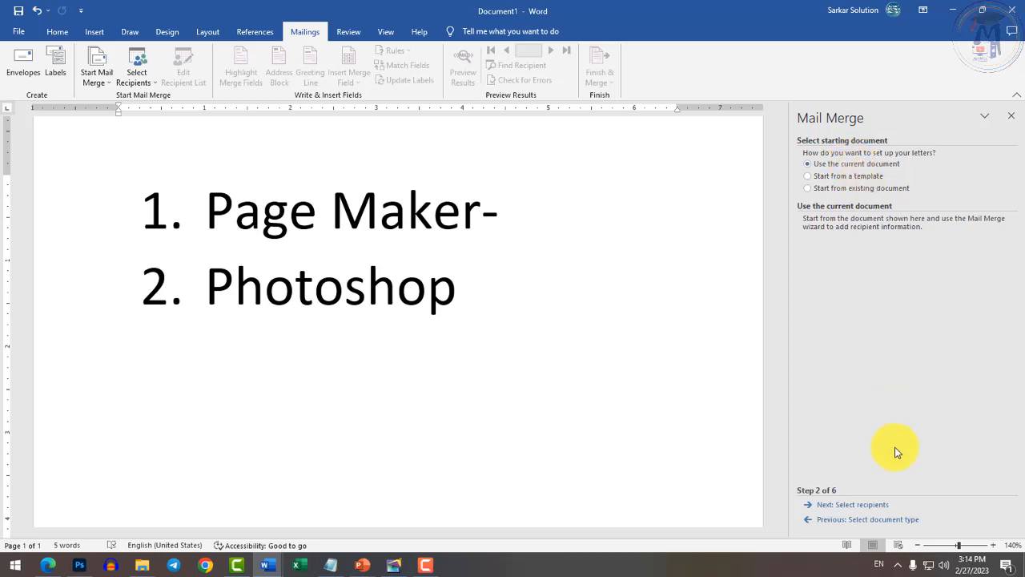
{"action": "left_click", "coordinate": [870, 506]}
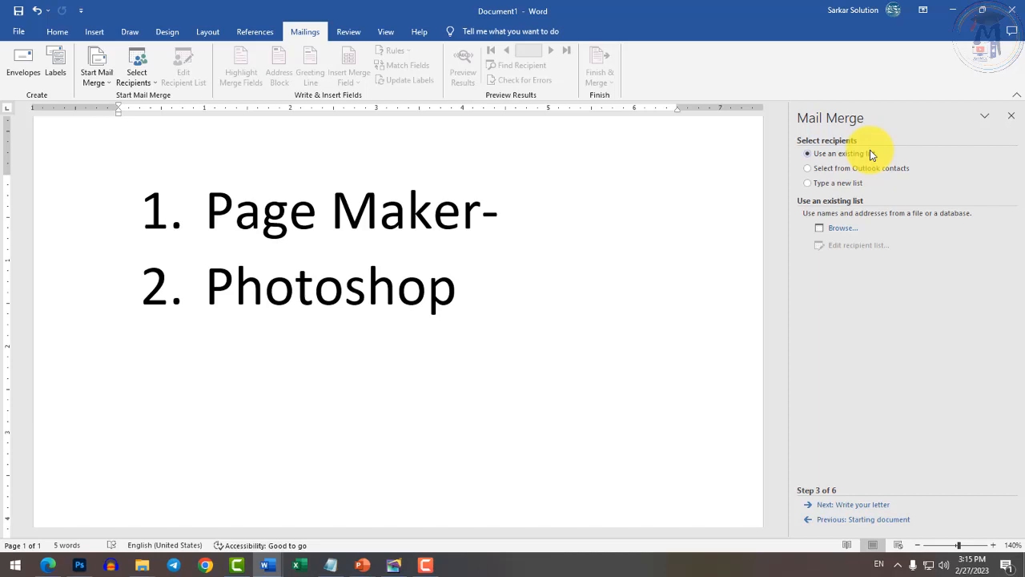
Choose 'Type a new list' and create it, opening the empty New Address List table.
{"action": "left_click", "coordinate": [834, 189]}
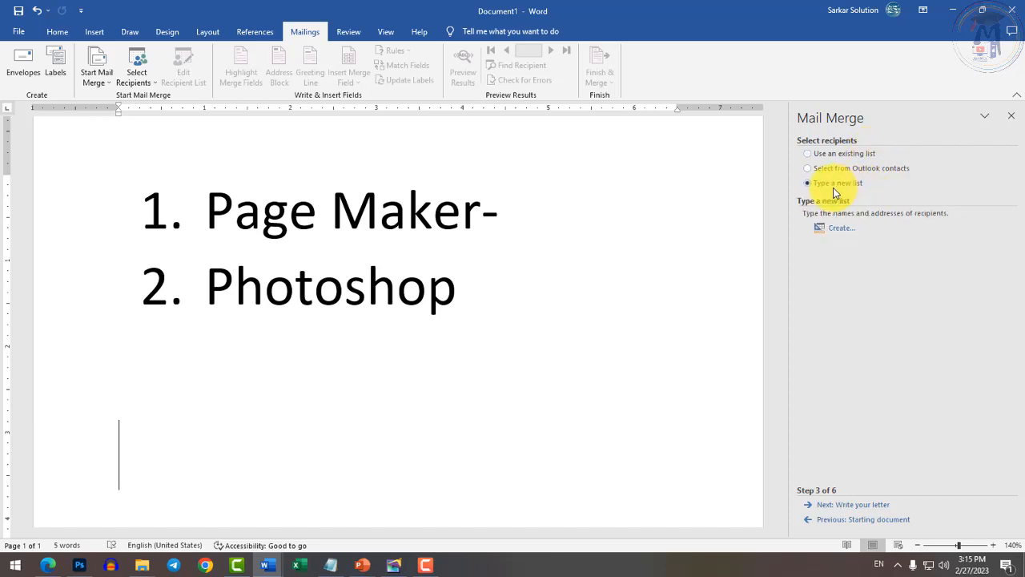
{"action": "left_click", "coordinate": [836, 230]}
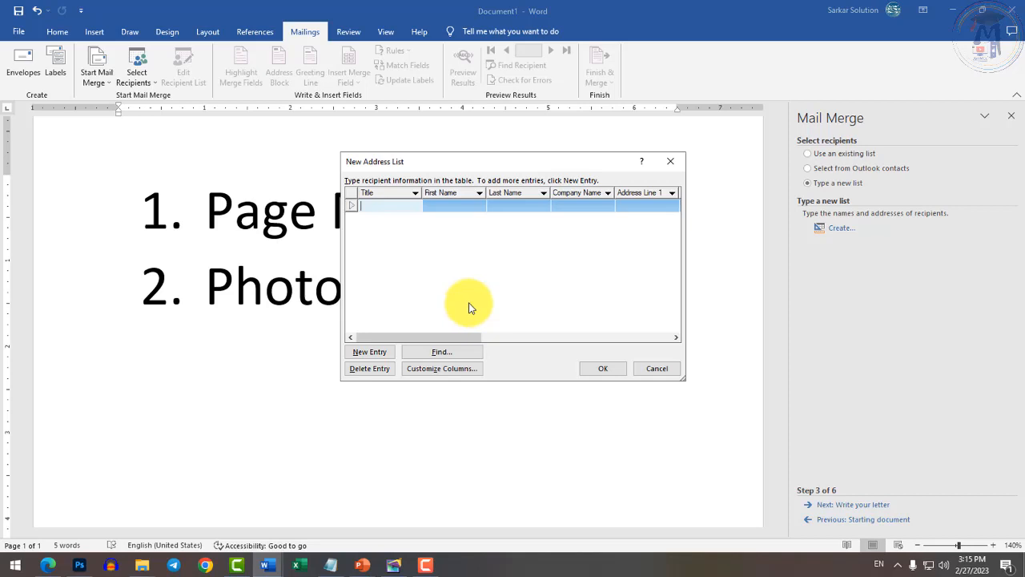
{"action": "left_click_drag", "start_coordinate": [439, 335], "coordinate": [394, 357]}
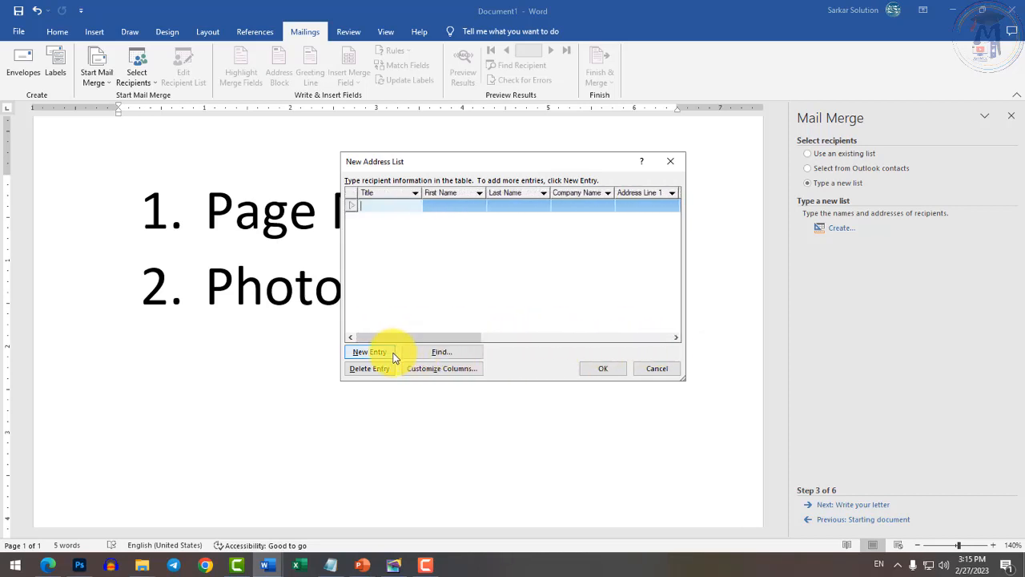
In Customize Columns, delete the Title, First Name, Last Name and Company Name fields.
{"action": "left_click", "coordinate": [456, 370]}
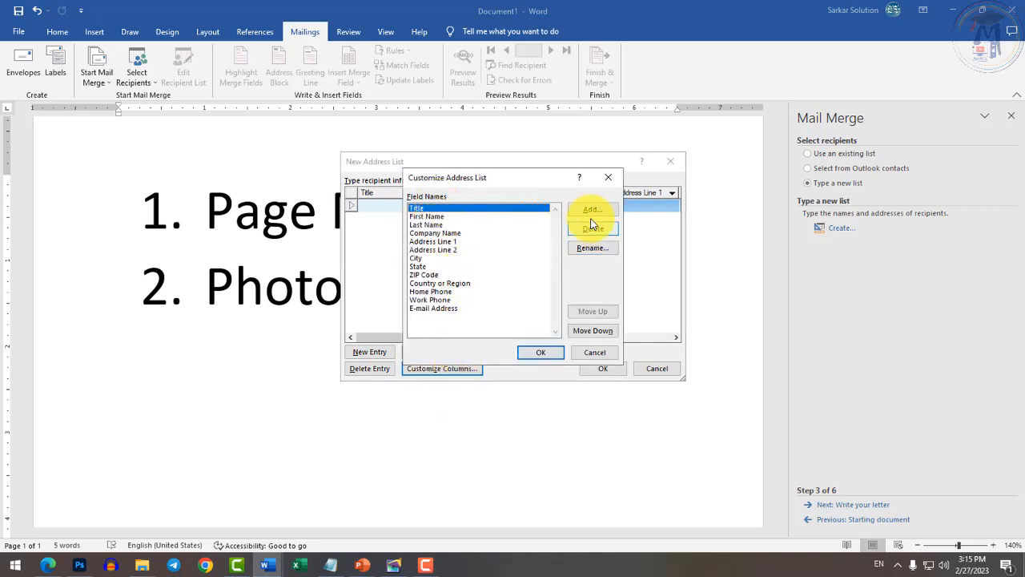
{"action": "left_click", "coordinate": [593, 228]}
{"action": "left_click", "coordinate": [484, 317]}
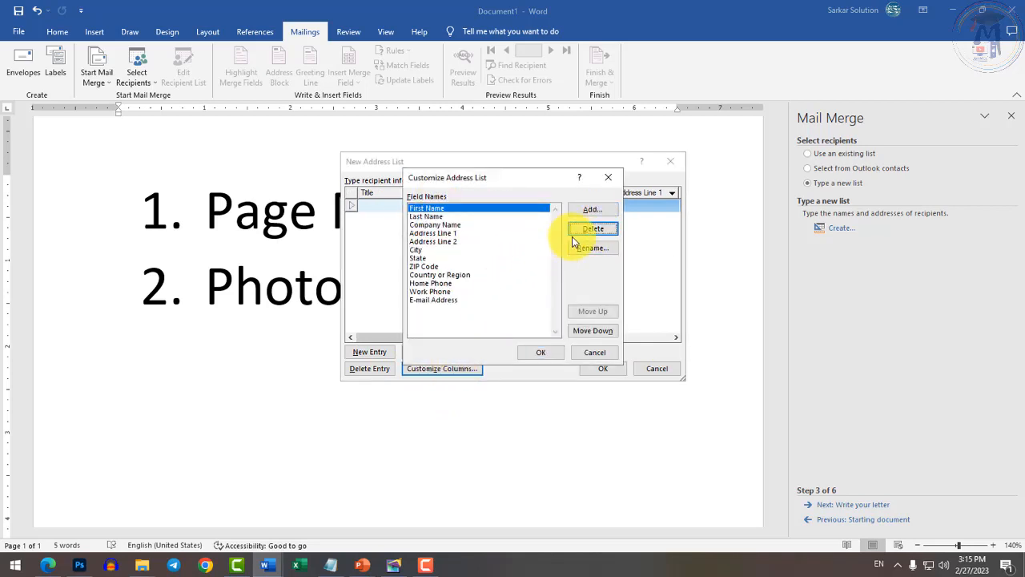
{"action": "left_click", "coordinate": [594, 229]}
{"action": "left_click", "coordinate": [491, 319]}
{"action": "left_click", "coordinate": [605, 230]}
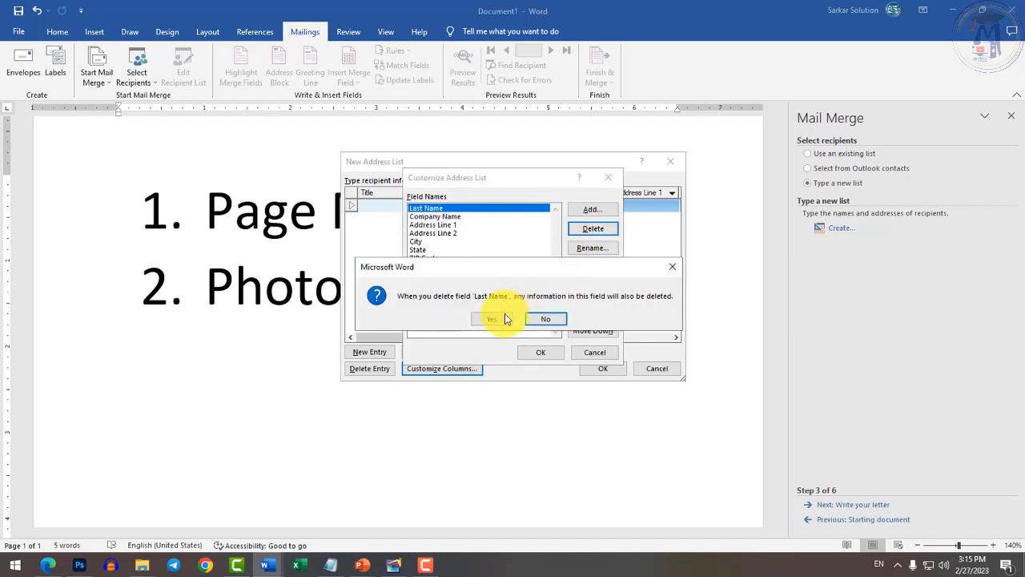
{"action": "left_click", "coordinate": [494, 320]}
{"action": "left_click", "coordinate": [593, 229]}
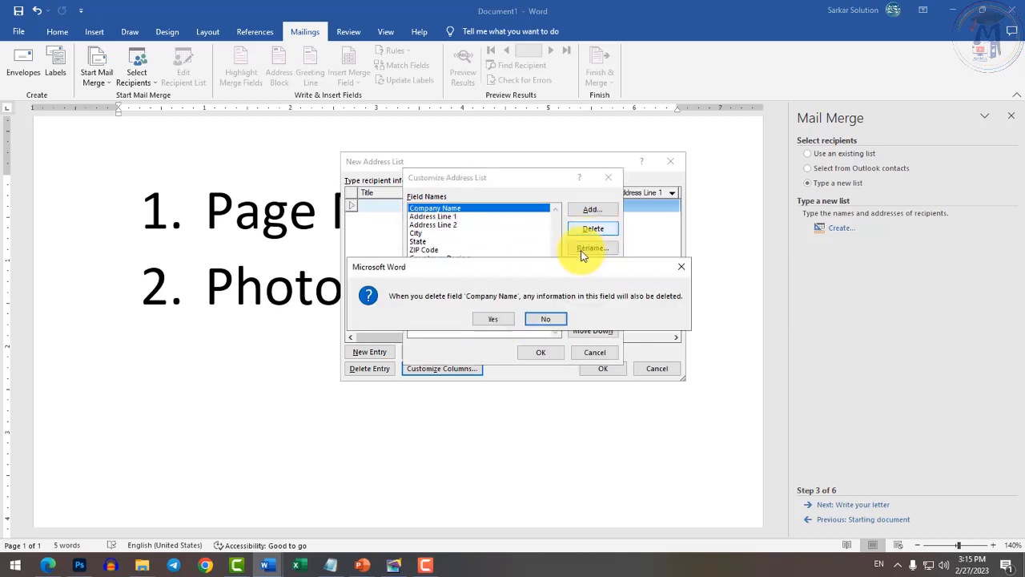
{"action": "left_click", "coordinate": [494, 320]}
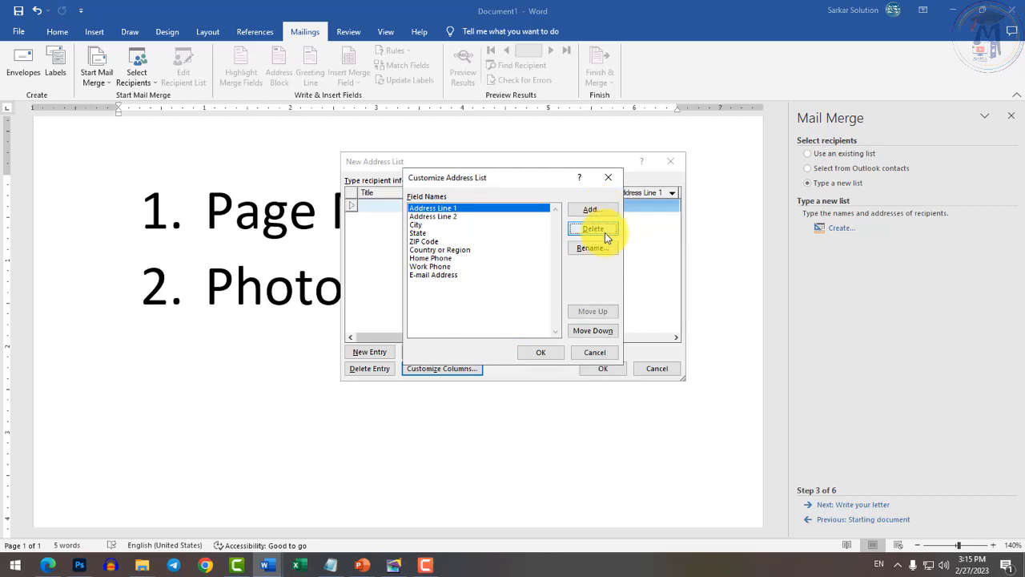
Delete the Address Line 1, Address Line 2, City, State and ZIP Code fields.
{"action": "left_click", "coordinate": [605, 230]}
{"action": "left_click", "coordinate": [496, 320]}
{"action": "left_click", "coordinate": [593, 229]}
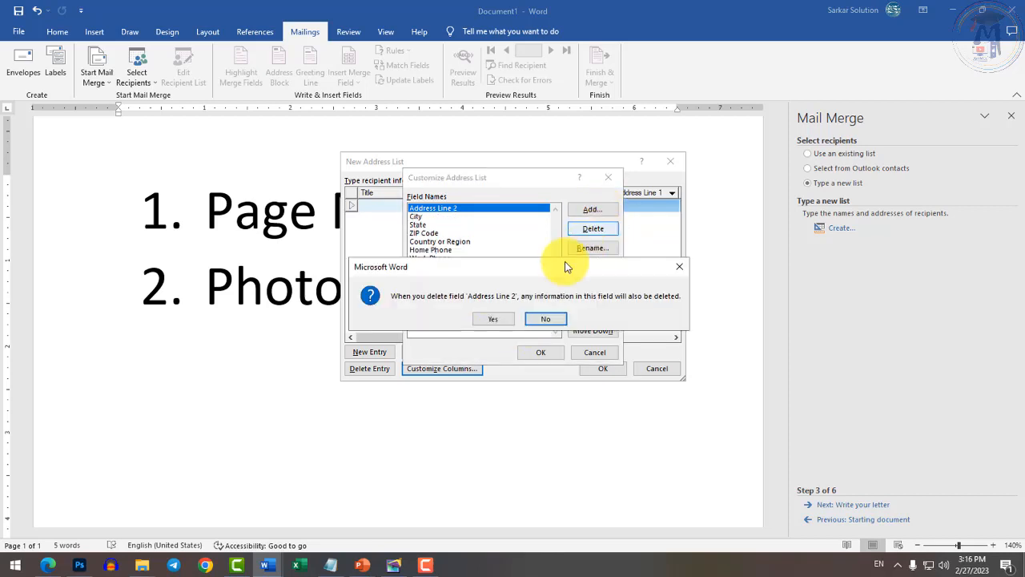
{"action": "left_click", "coordinate": [492, 318]}
{"action": "left_click", "coordinate": [590, 231]}
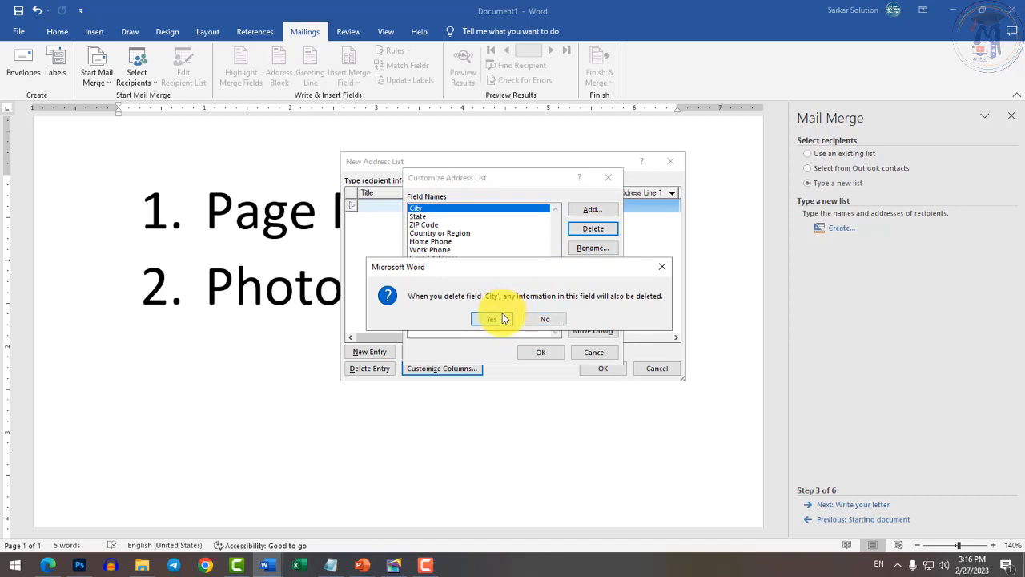
{"action": "left_click", "coordinate": [492, 319]}
{"action": "left_click", "coordinate": [593, 229]}
{"action": "left_click", "coordinate": [492, 319]}
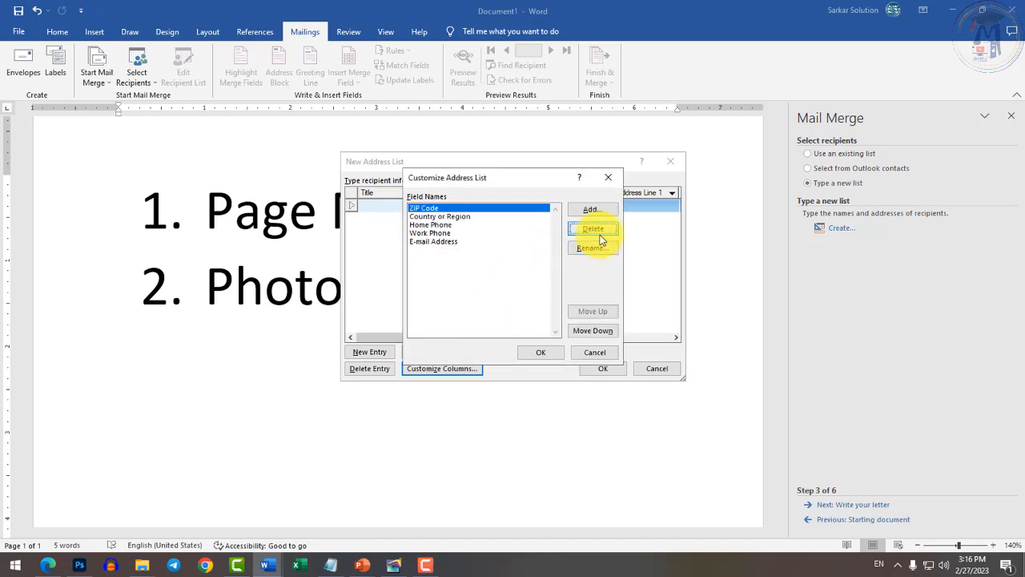
{"action": "left_click", "coordinate": [592, 229]}
{"action": "left_click", "coordinate": [505, 322]}
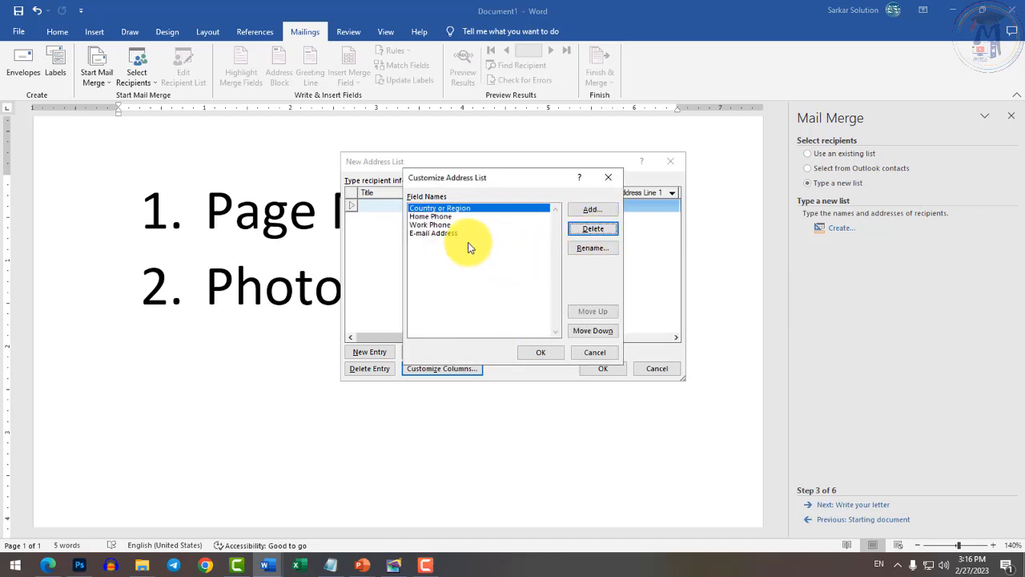
Rename Country or Region to Name and Home Phone to Fname.
{"action": "left_click", "coordinate": [599, 253]}
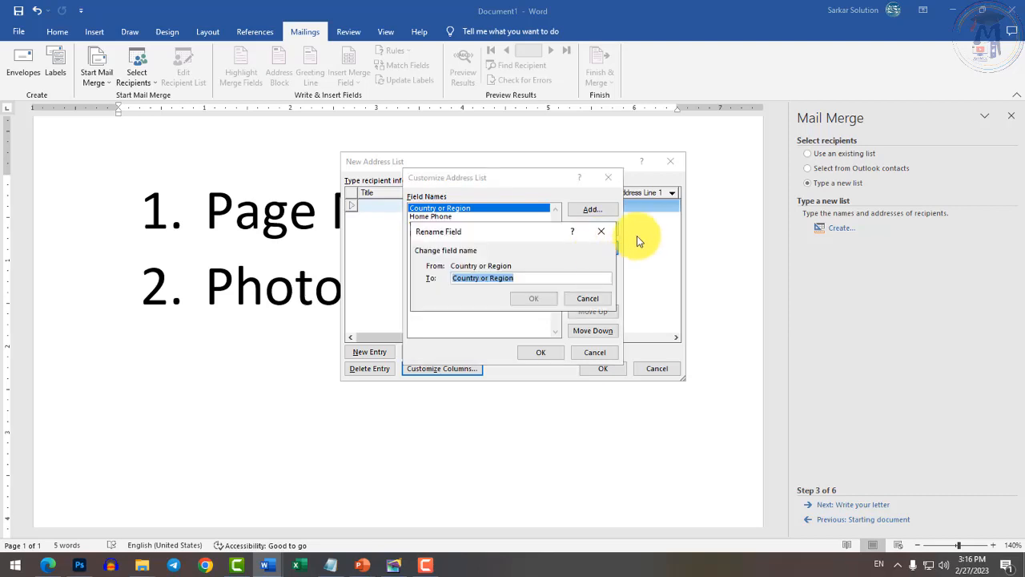
{"action": "type", "text": "Namew"}
{"action": "key", "text": "Return"}
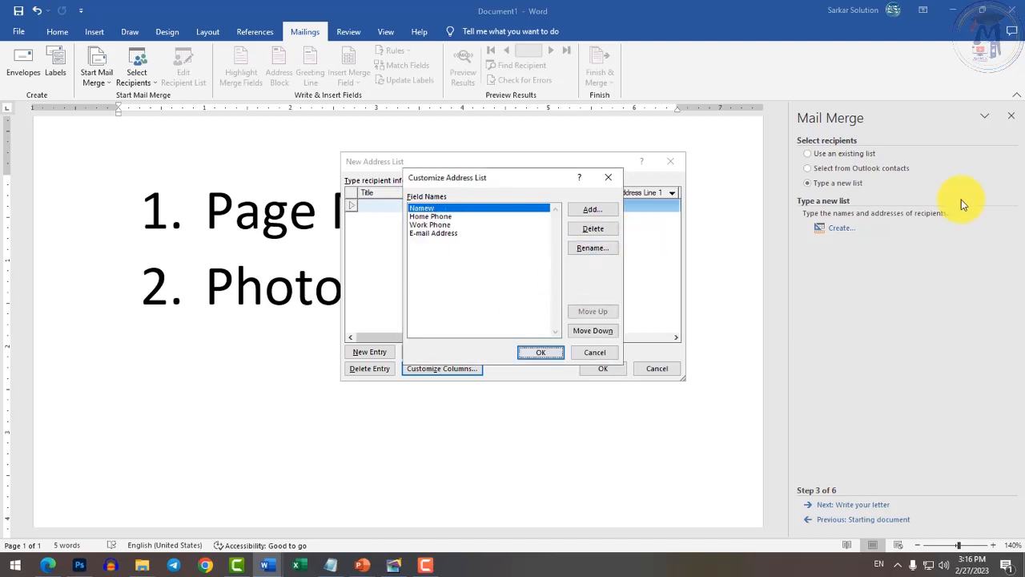
{"action": "left_click", "coordinate": [610, 247]}
{"action": "type", "text": "Name"}
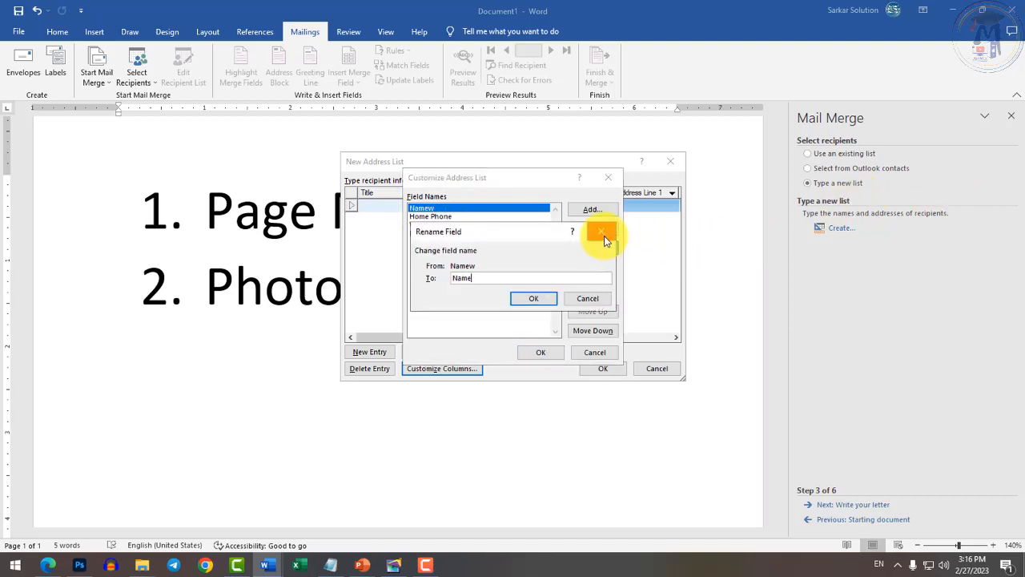
{"action": "key", "text": "Return"}
{"action": "left_click", "coordinate": [437, 218]}
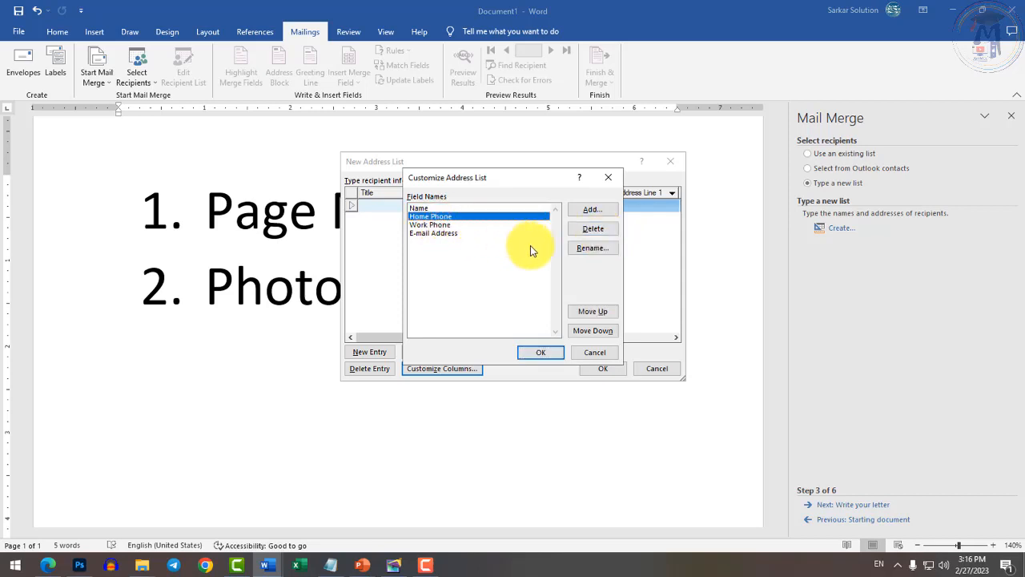
{"action": "left_click", "coordinate": [588, 250]}
{"action": "type", "text": "Fname"}
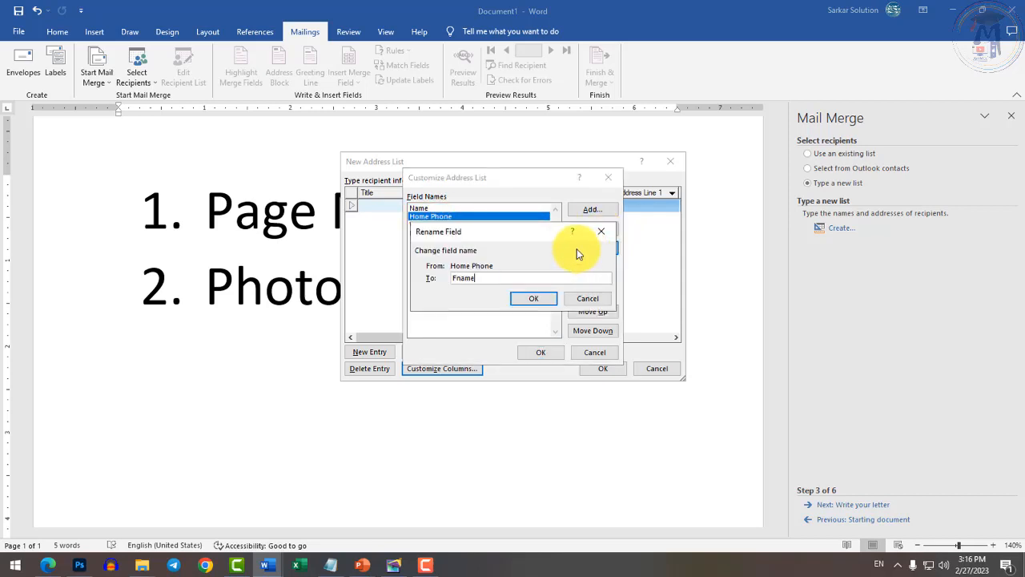
{"action": "key", "text": "Return"}
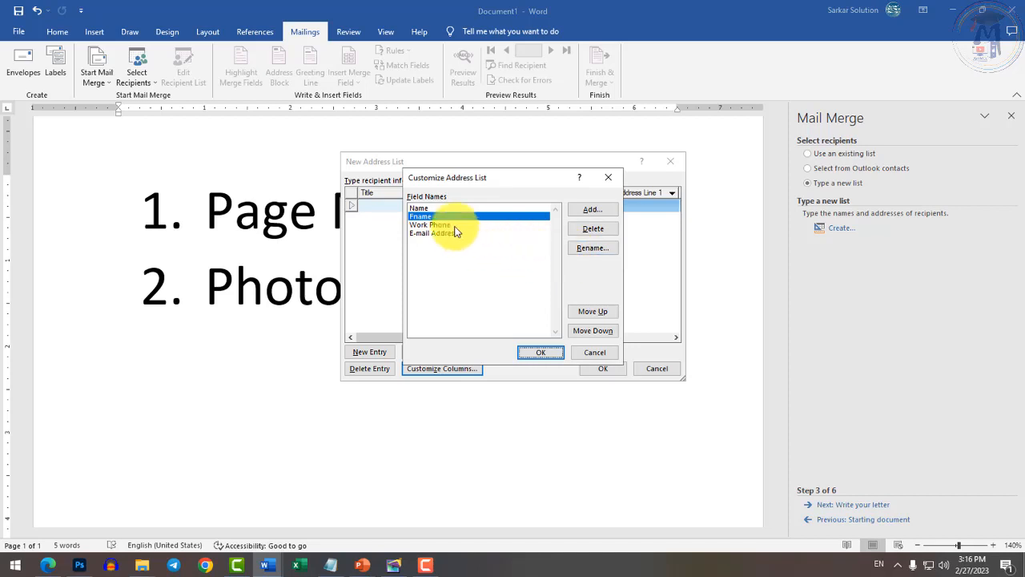
Rename Work Phone to Address and E-mail Address to Mobile, then try moving Mobile up and down.
{"action": "left_click", "coordinate": [443, 225]}
{"action": "left_click", "coordinate": [592, 248]}
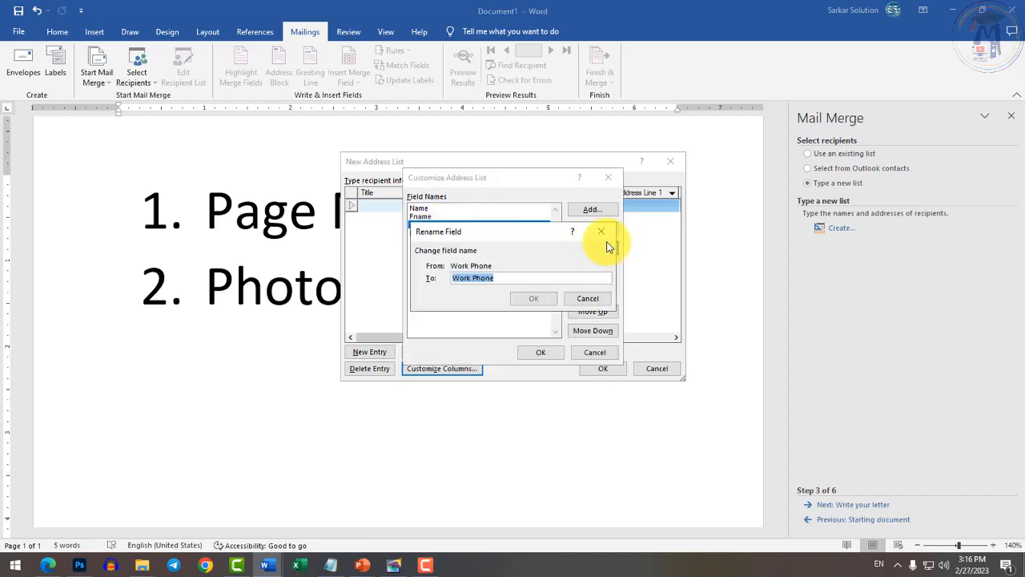
{"action": "type", "text": "Address"}
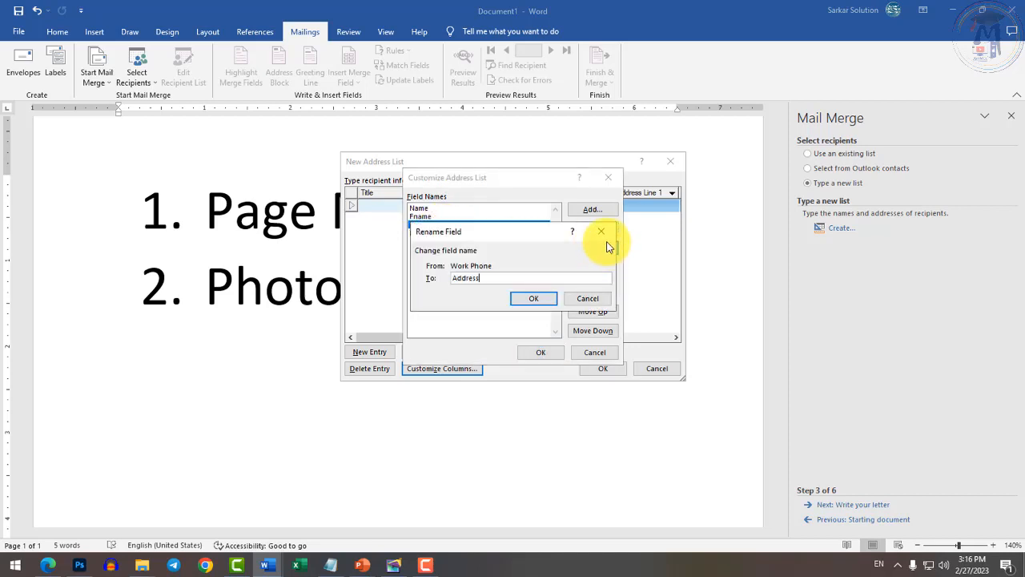
{"action": "key", "text": "Return"}
{"action": "left_click", "coordinate": [452, 233]}
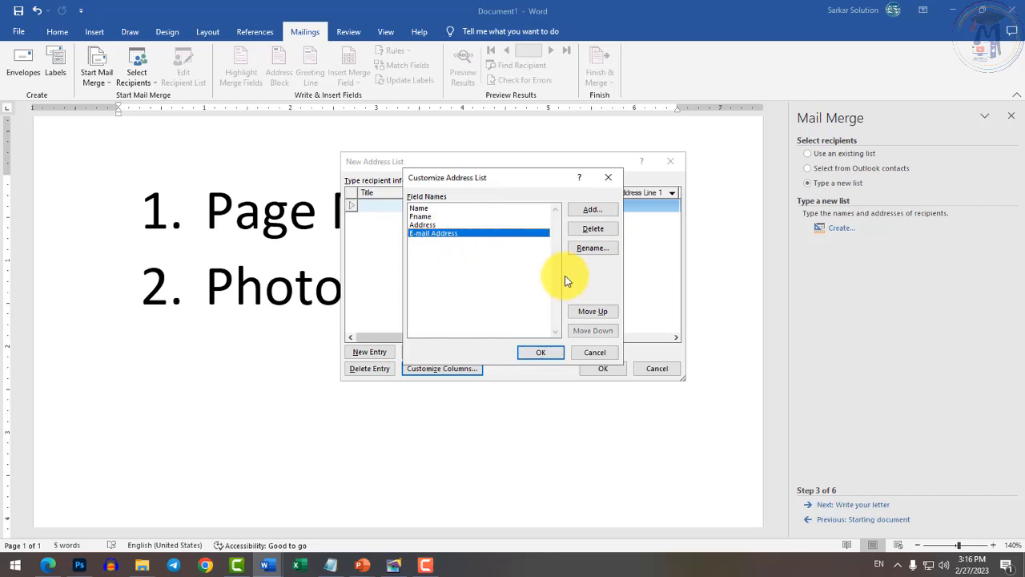
{"action": "left_click", "coordinate": [601, 248]}
{"action": "type", "text": "MObile"}
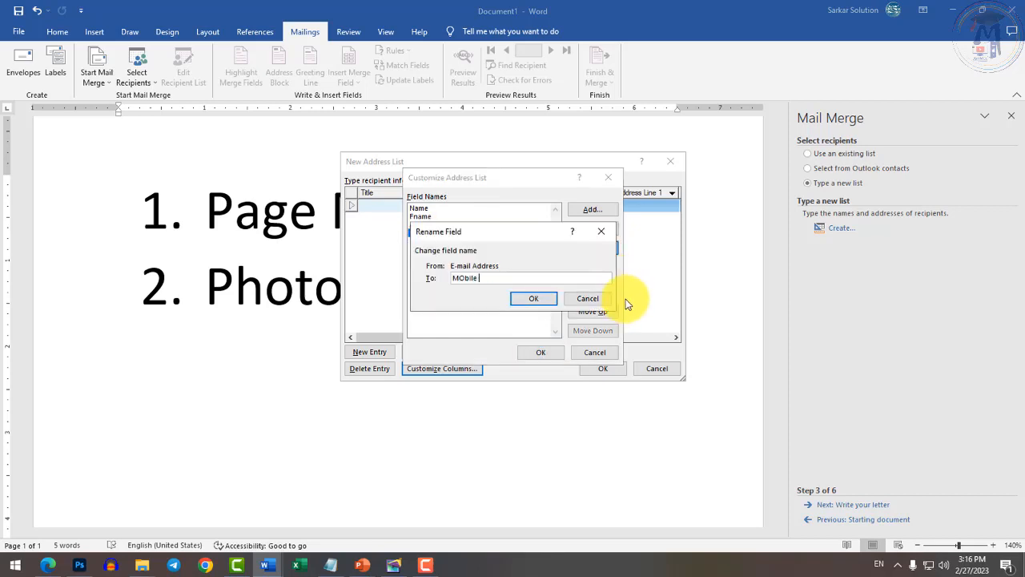
{"action": "key", "text": "BackSpace"}
{"action": "key", "text": "BackSpace"}
{"action": "key", "text": "BackSpace"}
{"action": "key", "text": "BackSpace"}
{"action": "key", "text": "BackSpace"}
{"action": "type", "text": "obile"}
{"action": "key", "text": "Return"}
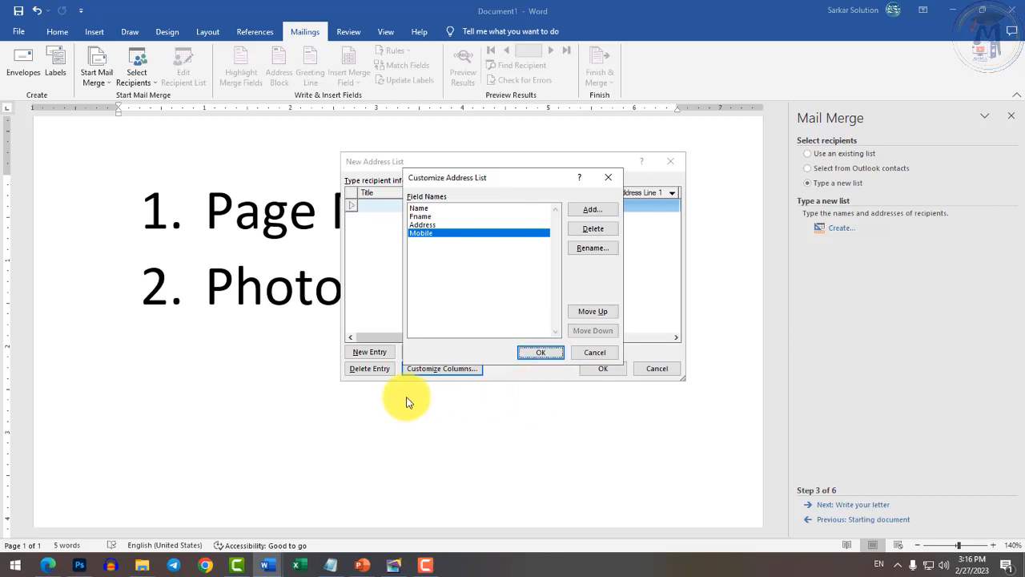
{"action": "left_click", "coordinate": [593, 312]}
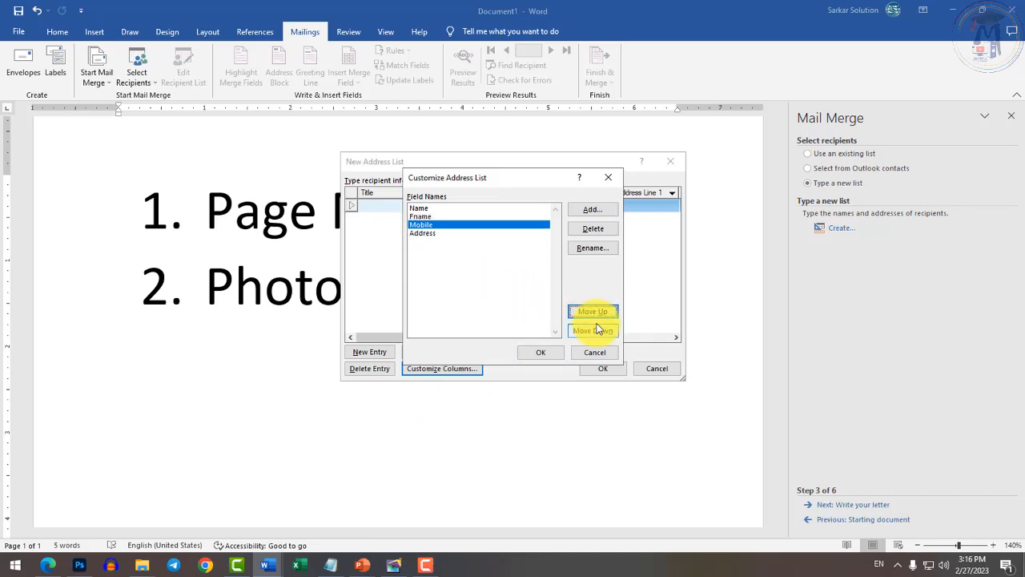
{"action": "left_click", "coordinate": [592, 330]}
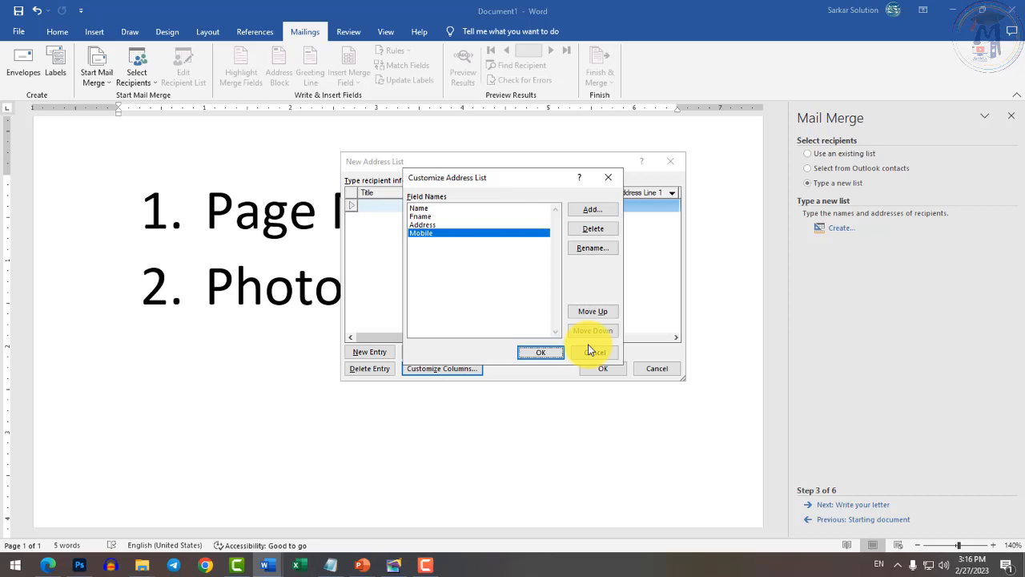
{"action": "left_click", "coordinate": [540, 354]}
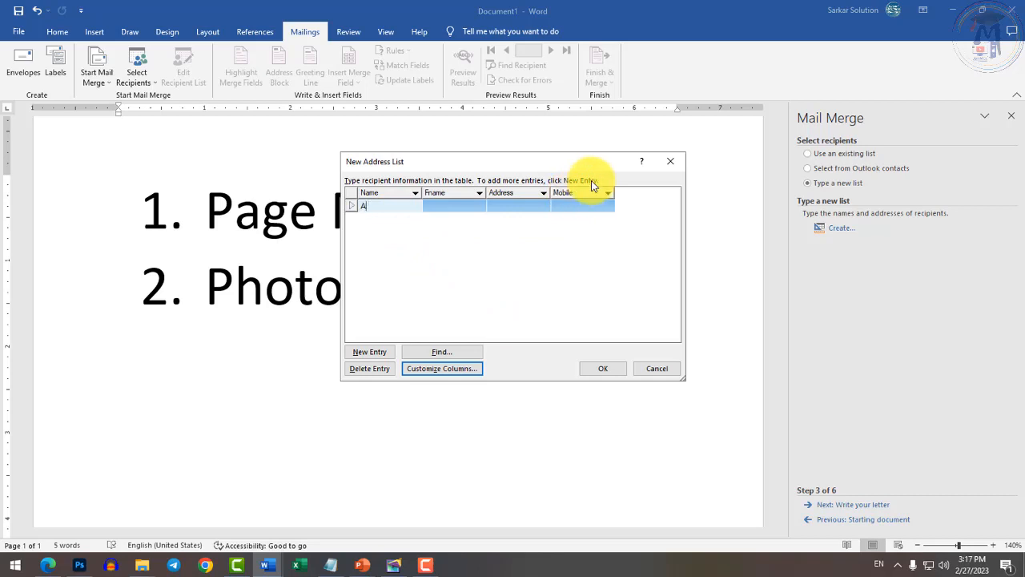
{"action": "key", "text": "Tab"}
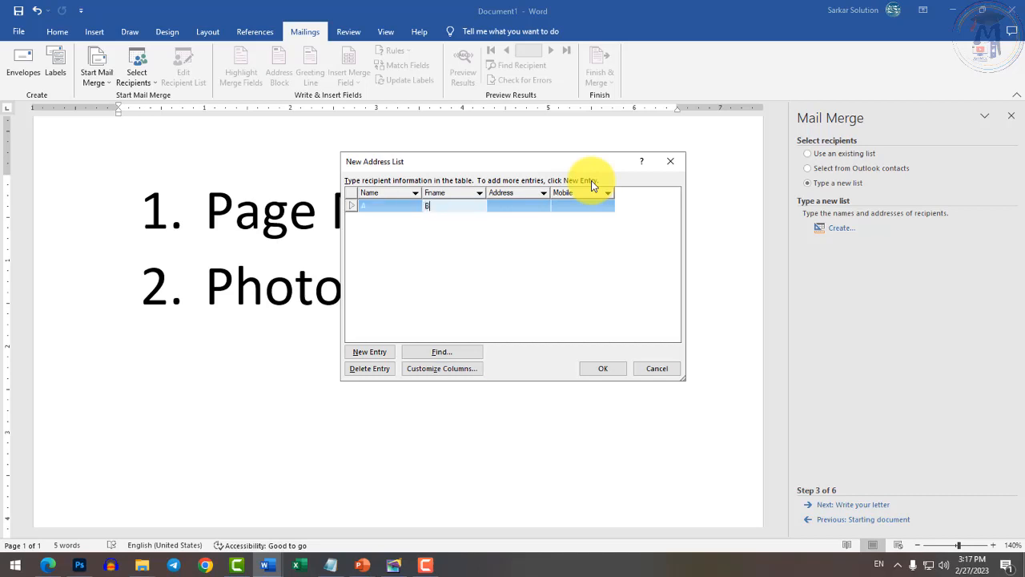
{"action": "key", "text": "Tab"}
{"action": "type", "text": "Chhind"}
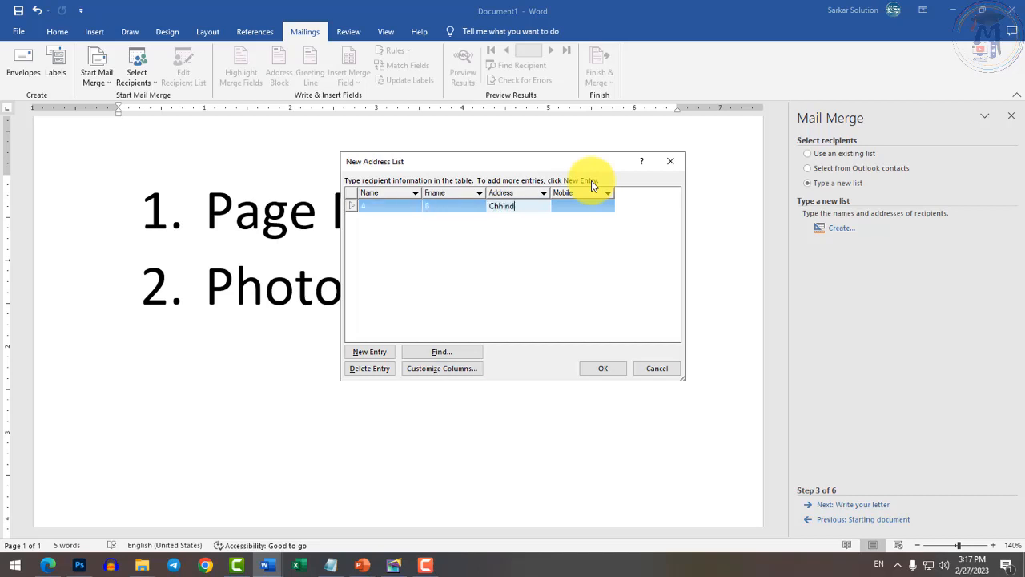
{"action": "type", "text": "wara"}
{"action": "key", "text": "Tab"}
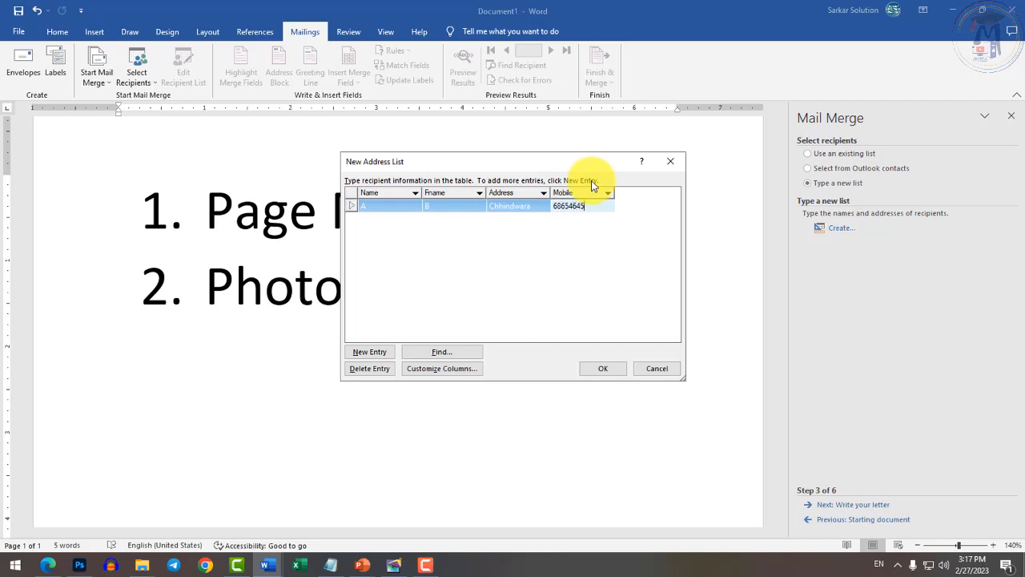
{"action": "key", "text": "Tab"}
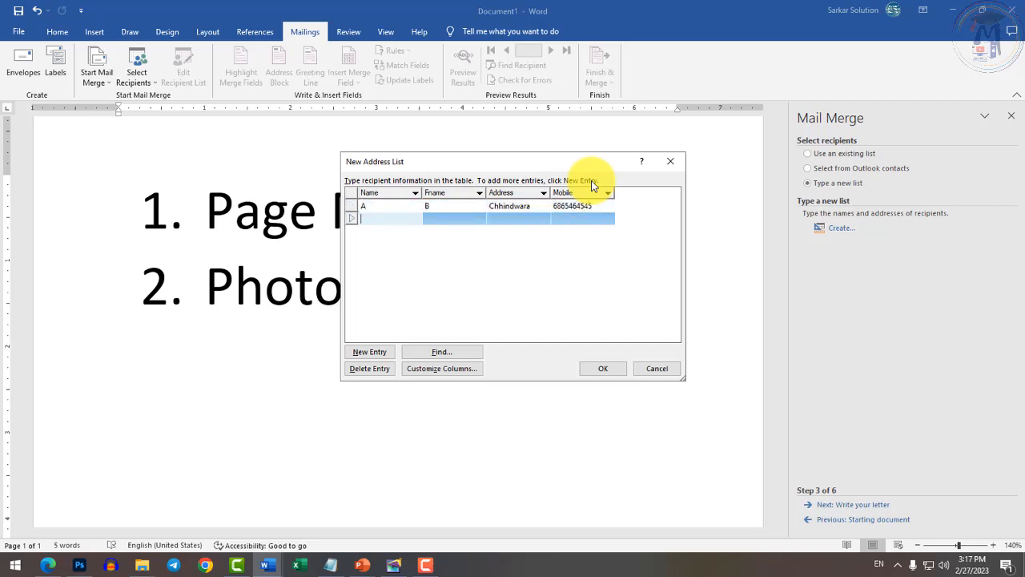
{"action": "key", "text": "Tab"}
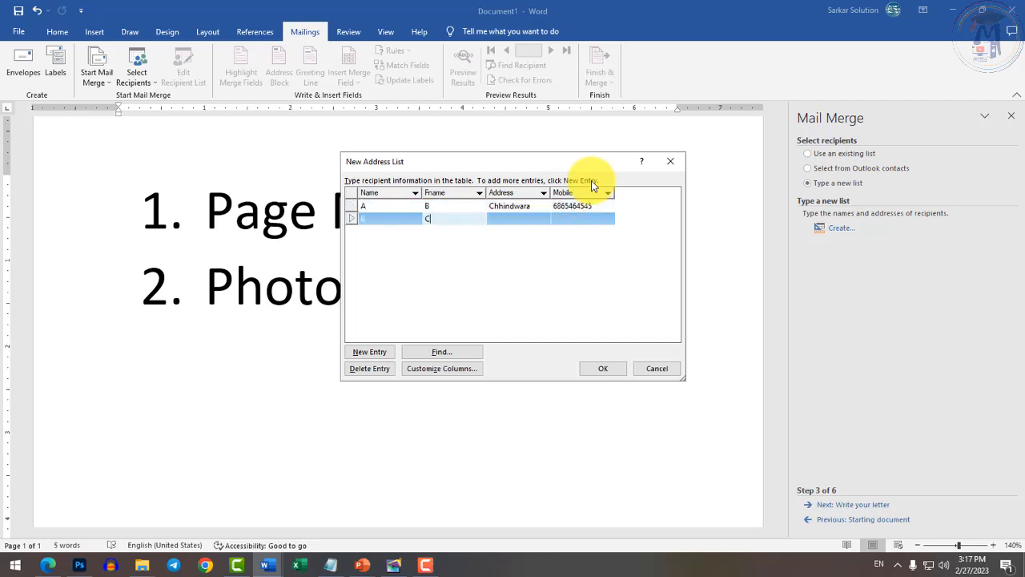
{"action": "key", "text": "Tab"}
{"action": "type", "text": "Bhopal"}
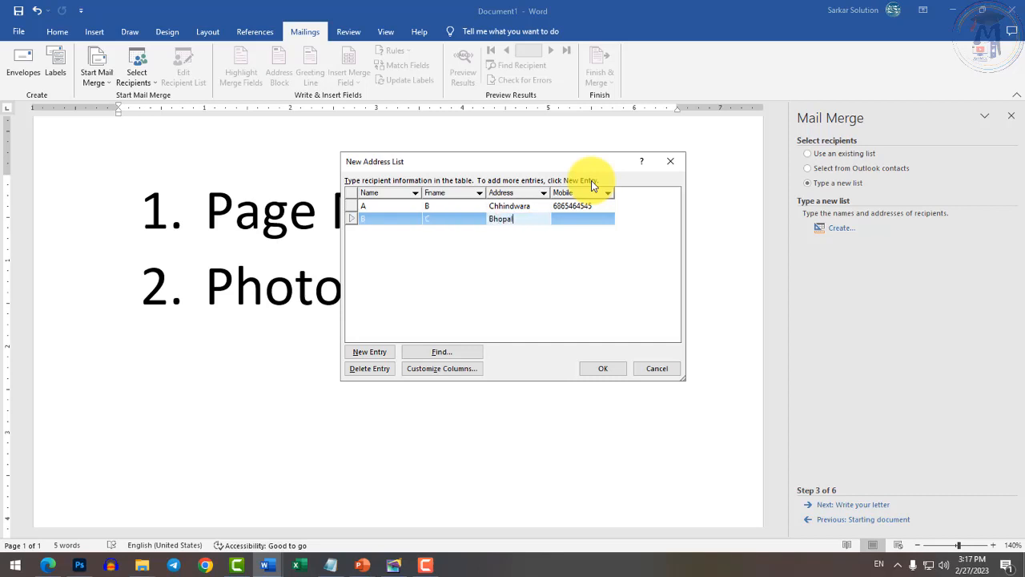
{"action": "key", "text": "Tab"}
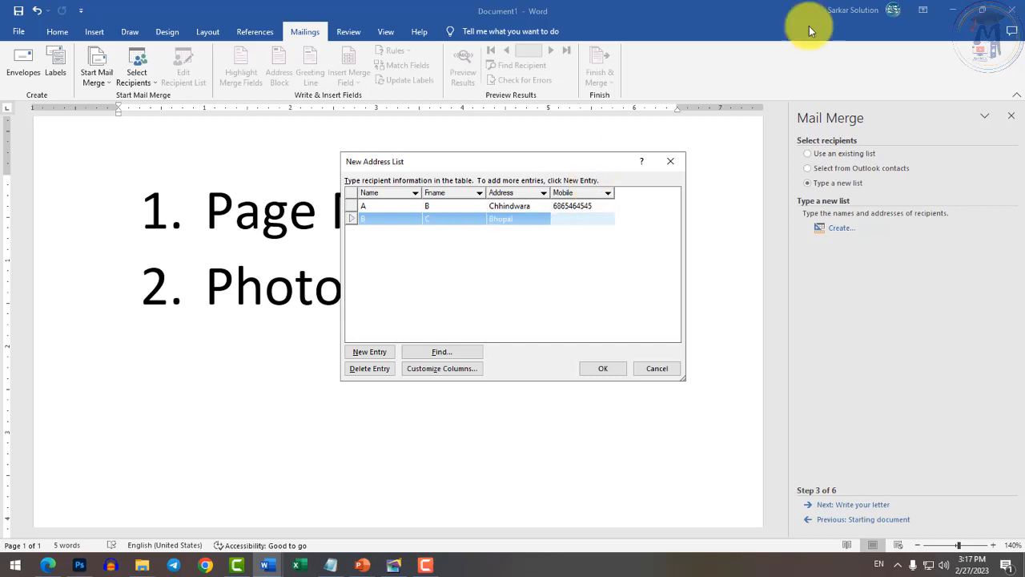
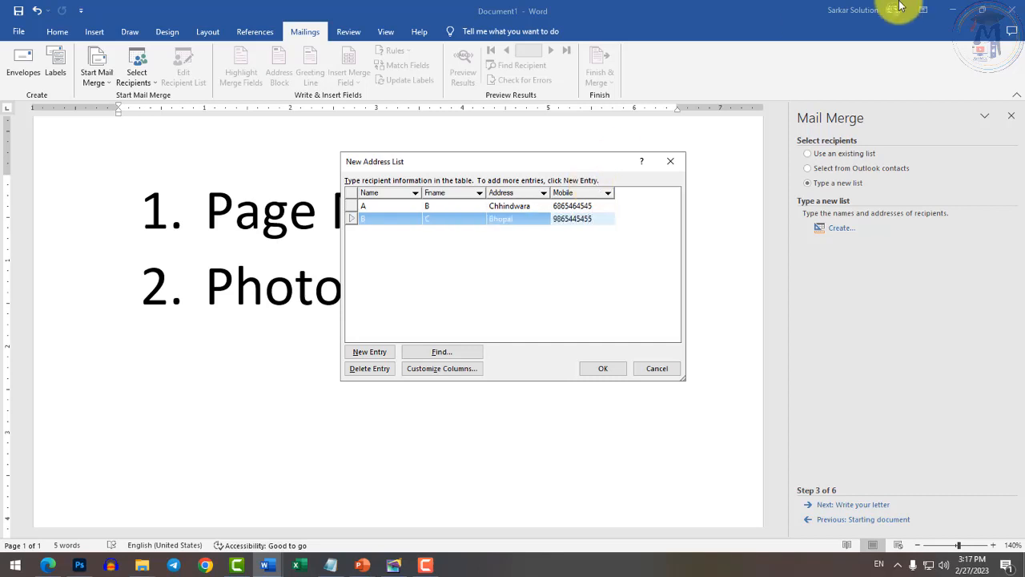
{"action": "key", "text": "Tab"}
{"action": "type", "text": "C"}
{"action": "key", "text": "Tab"}
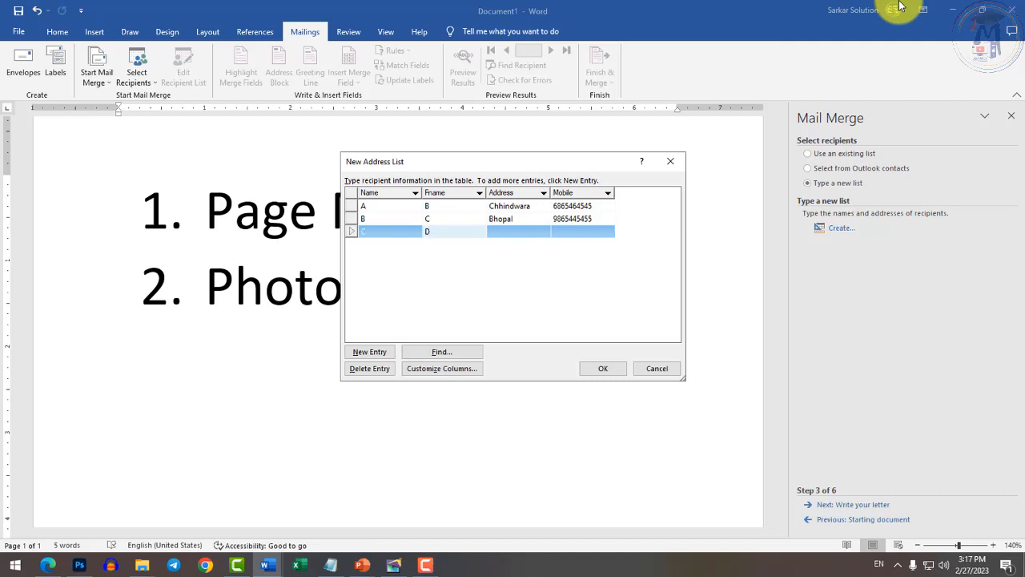
{"action": "key", "text": "Tab"}
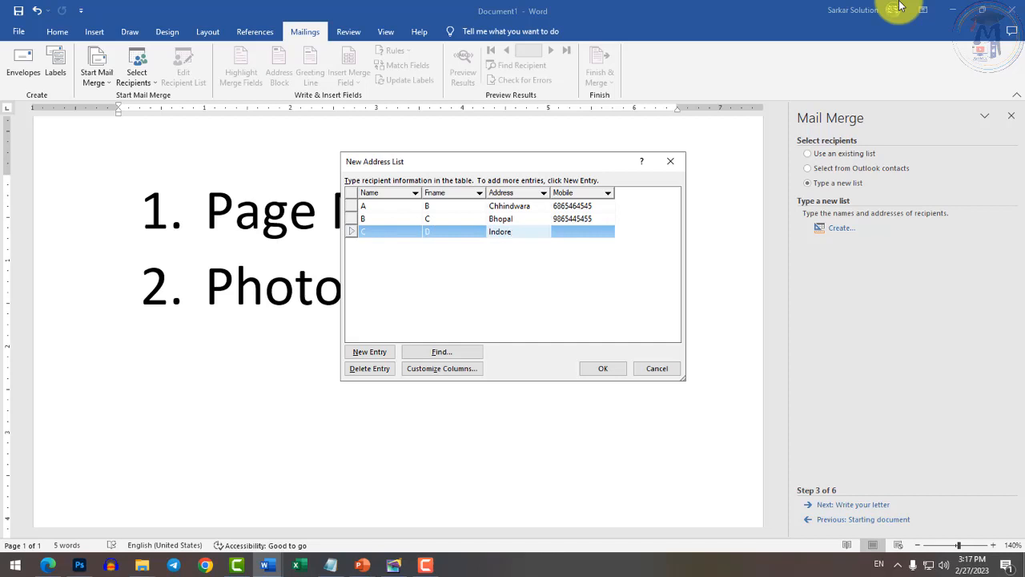
{"action": "key", "text": "Tab"}
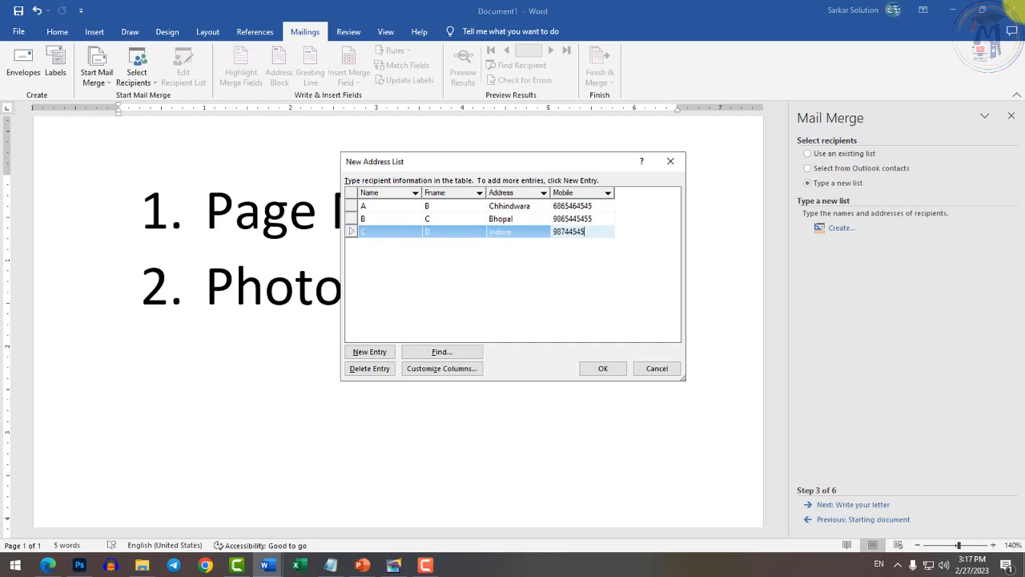
{"action": "left_click", "coordinate": [605, 374]}
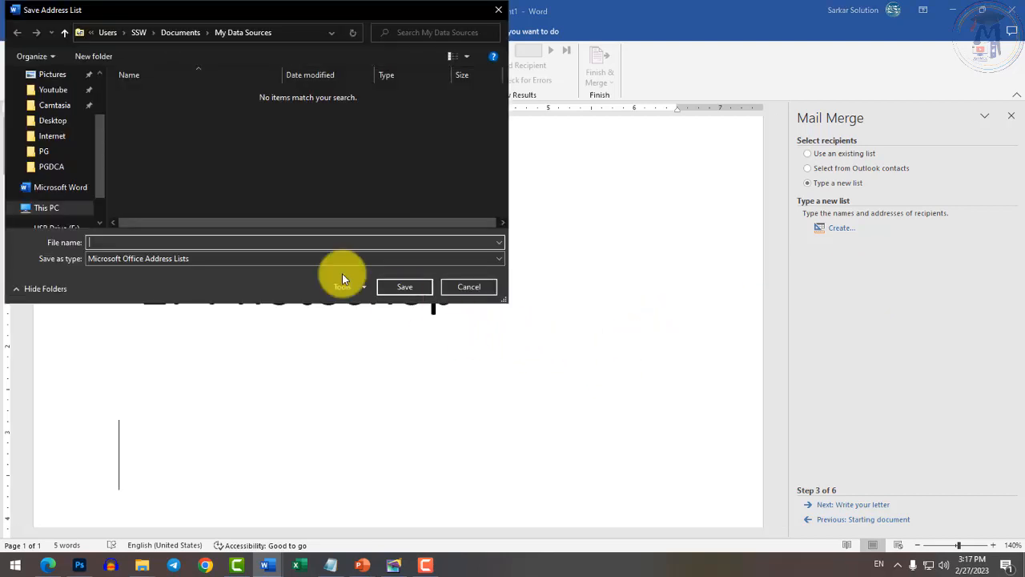
Save the recipient list as mylist.mdb in My Data Sources.
{"action": "left_click_drag", "start_coordinate": [326, 13], "coordinate": [625, 81]}
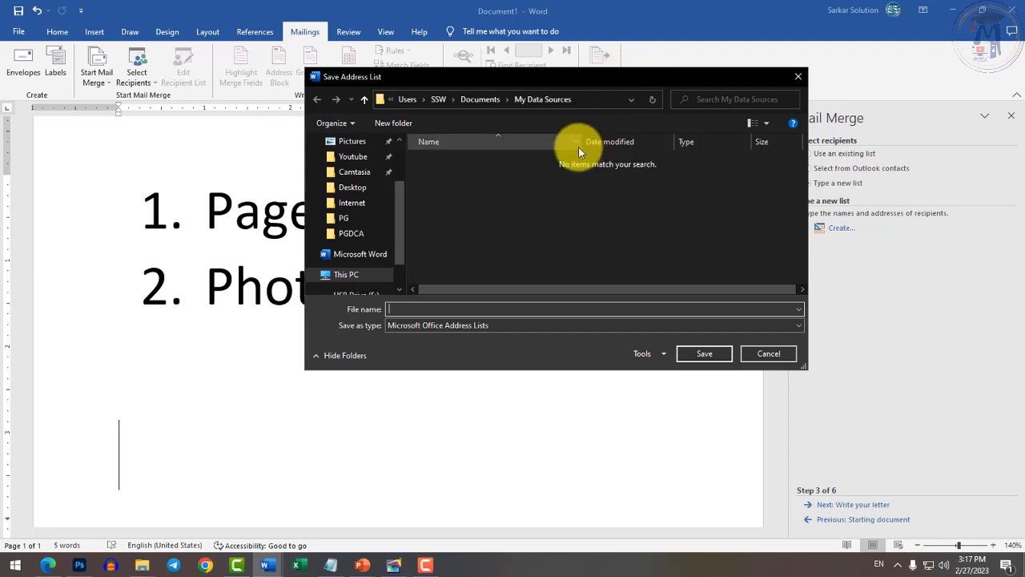
{"action": "type", "text": ","}
{"action": "key", "text": "Return"}
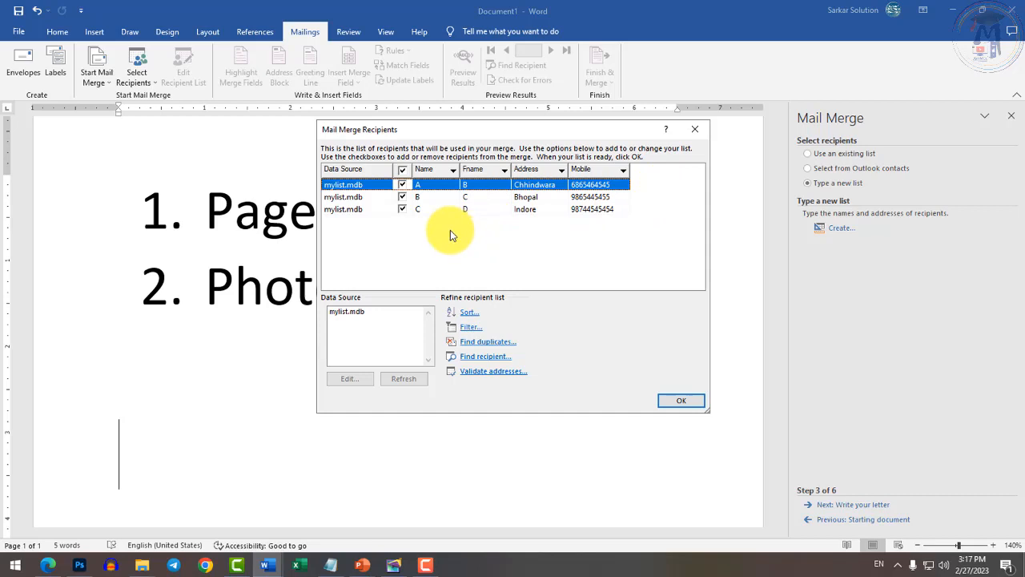
Accept the three mylist.mdb recipients and advance to step 4, Write your letter.
{"action": "left_click", "coordinate": [679, 403]}
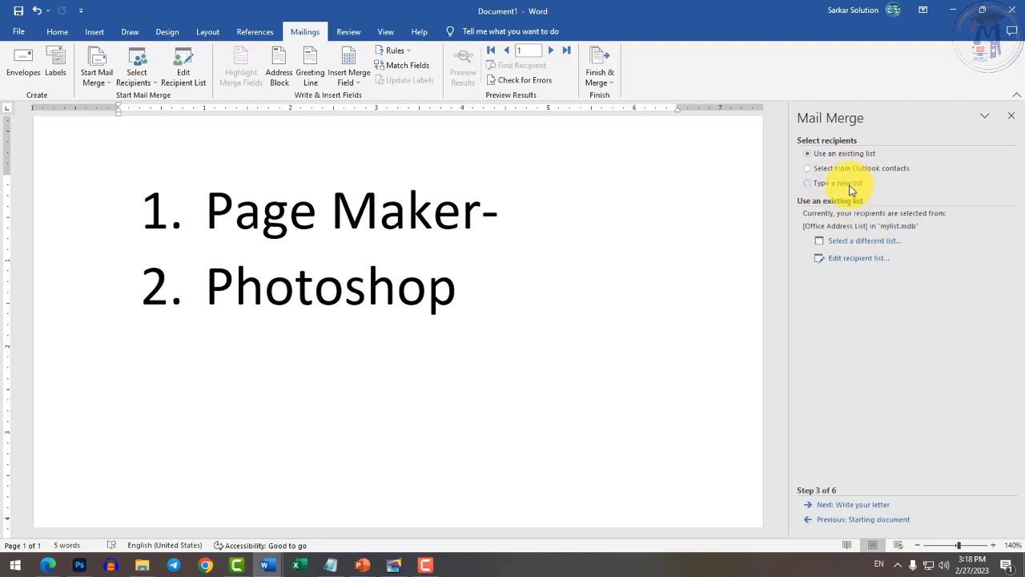
{"action": "left_click", "coordinate": [847, 508]}
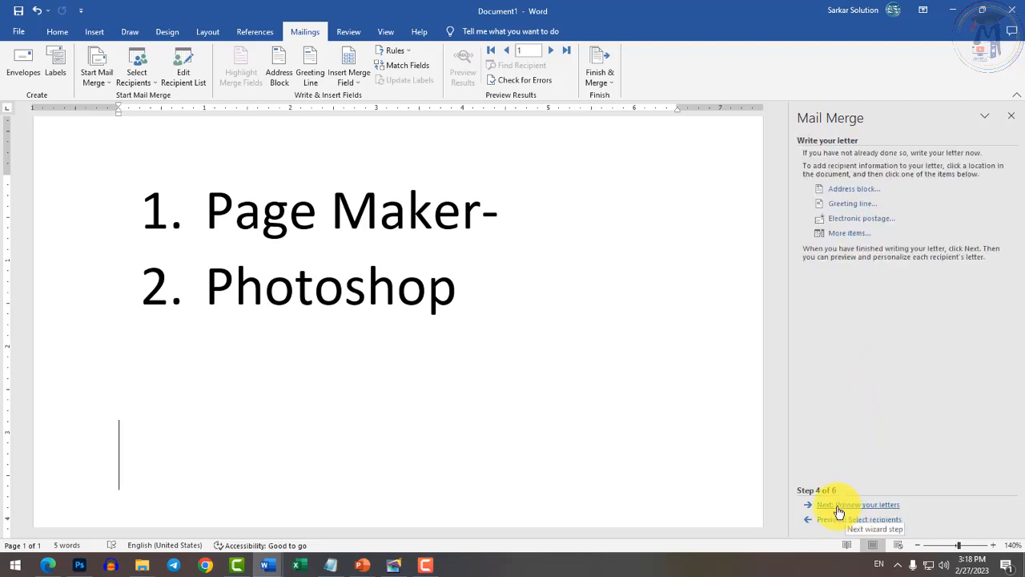
Insert the «Name», «Fname», «Address» and «Mobile» merge fields into the letter via More items.
{"action": "left_click", "coordinate": [849, 242]}
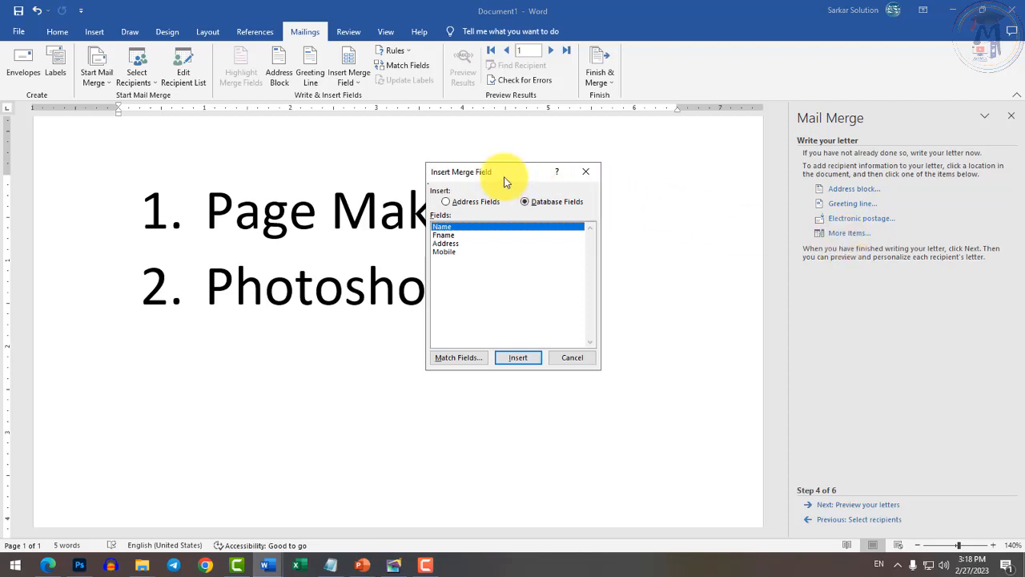
{"action": "left_click_drag", "start_coordinate": [508, 176], "coordinate": [844, 128]}
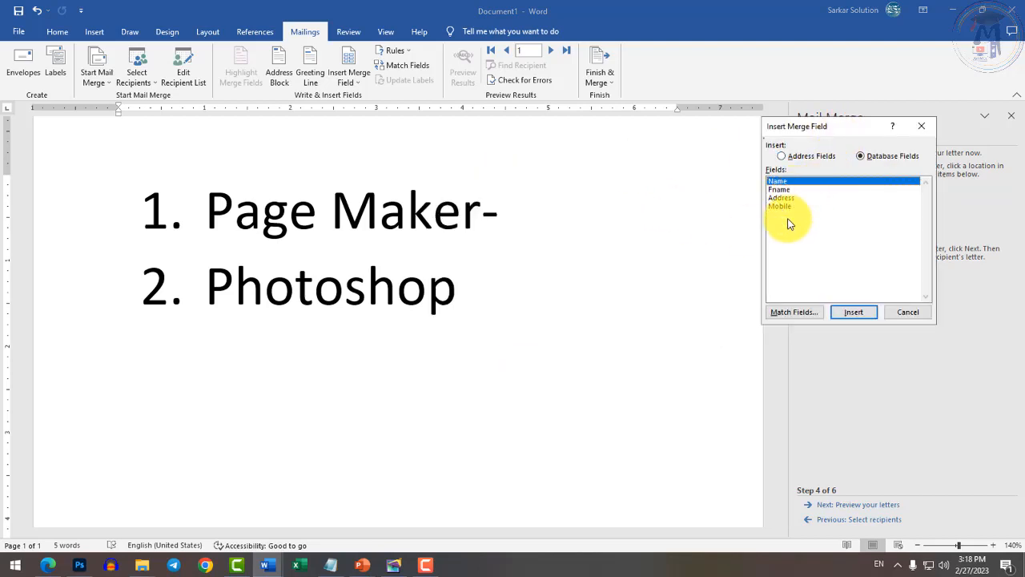
{"action": "left_click", "coordinate": [853, 312]}
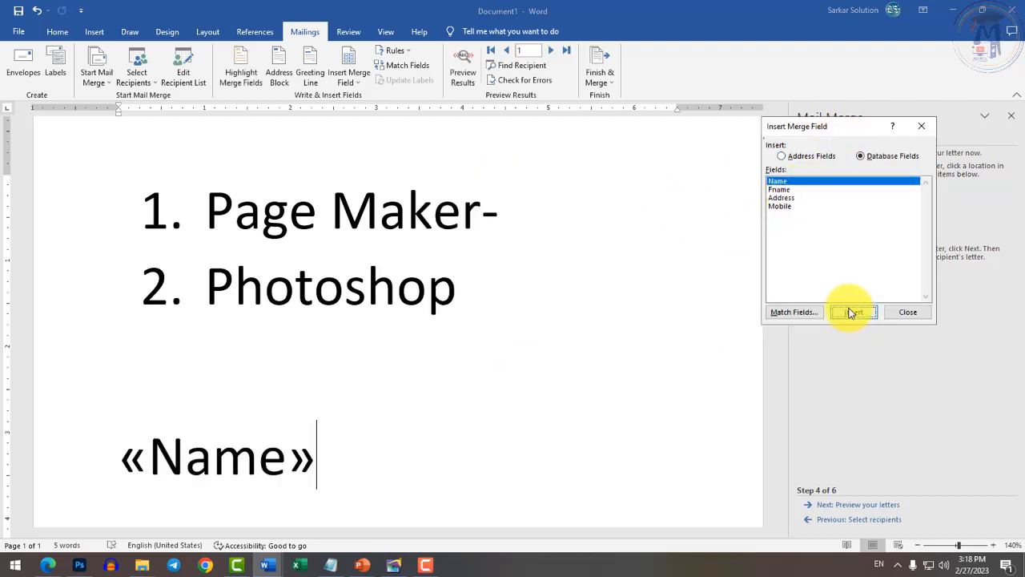
{"action": "left_click", "coordinate": [789, 190]}
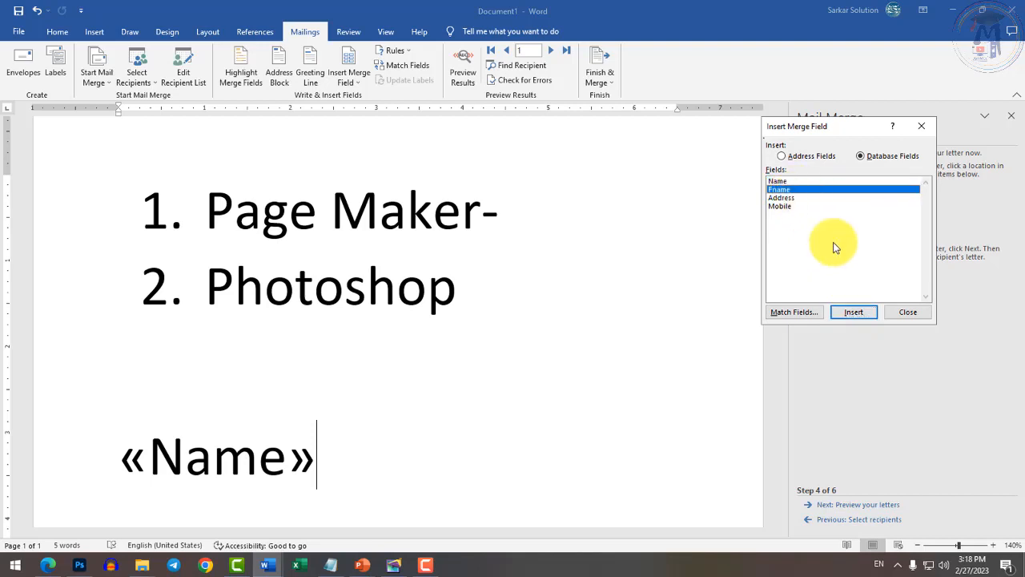
{"action": "left_click", "coordinate": [853, 311]}
{"action": "left_click", "coordinate": [793, 198]}
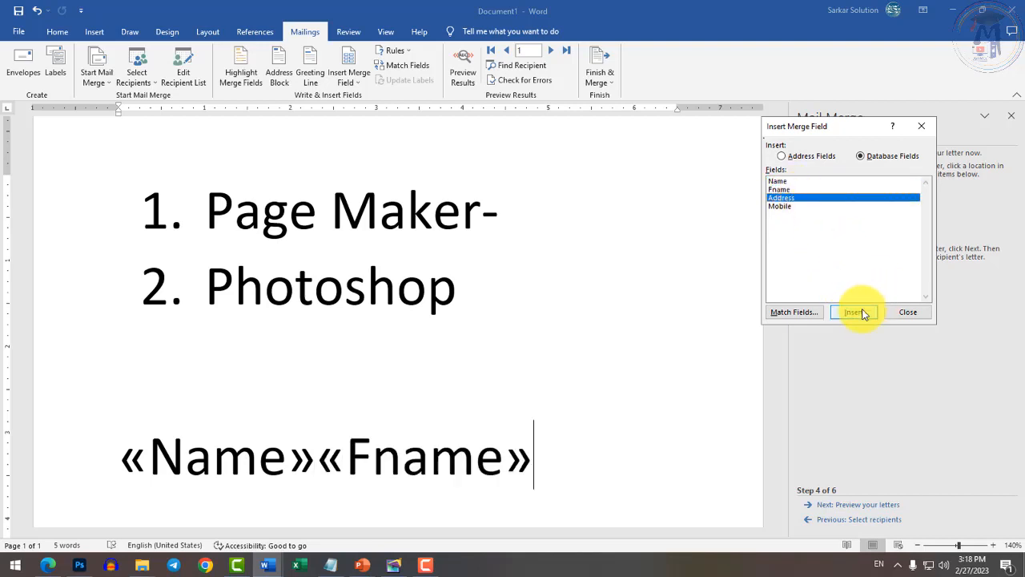
{"action": "left_click", "coordinate": [854, 311]}
{"action": "left_click", "coordinate": [781, 206]}
{"action": "left_click", "coordinate": [854, 312]}
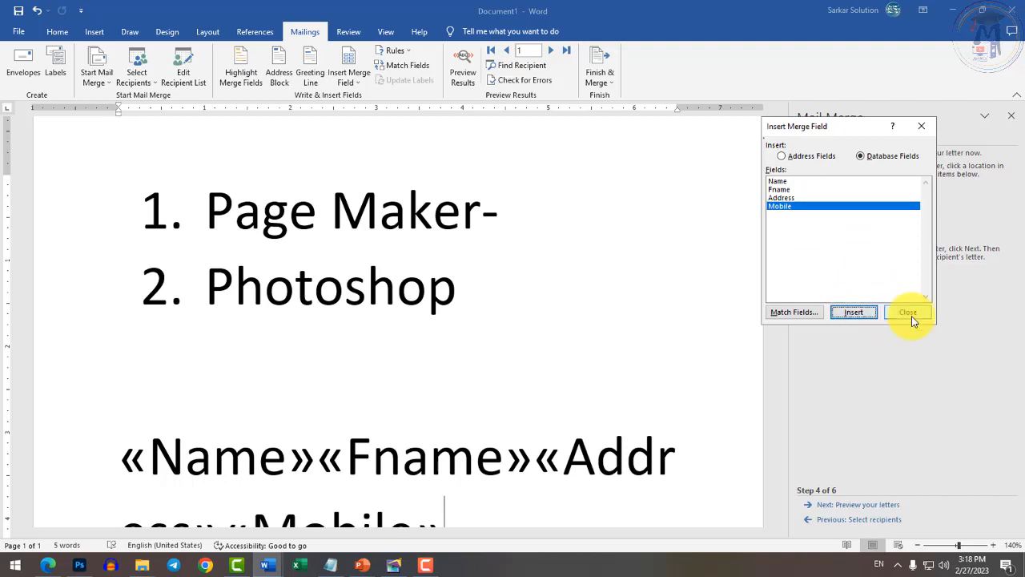
{"action": "left_click", "coordinate": [907, 312]}
{"action": "scroll", "coordinate": [656, 284], "scroll_direction": "down", "scroll_amount": 3}
{"action": "scroll", "coordinate": [362, 323], "scroll_direction": "down", "scroll_amount": 2}
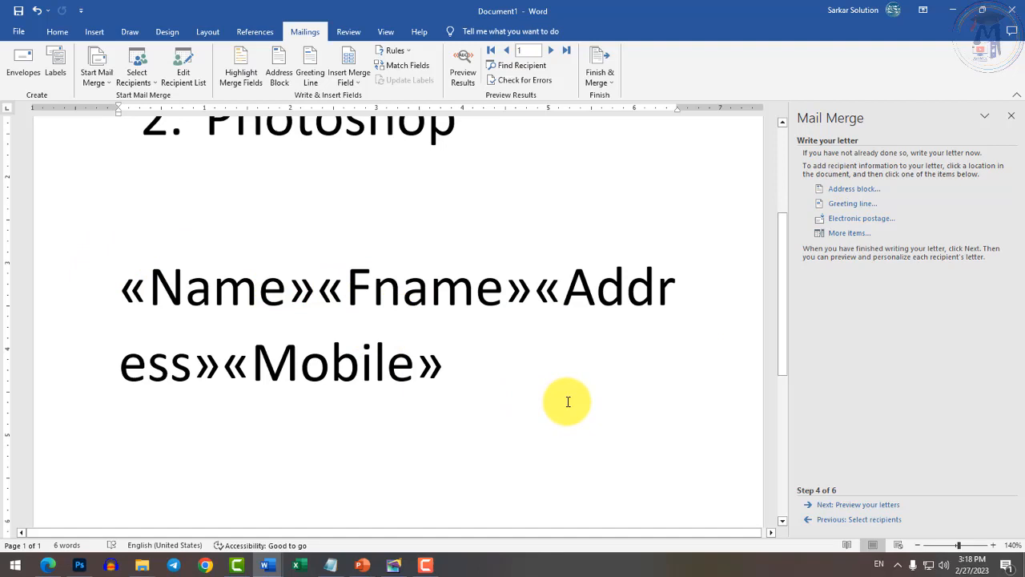
Break lines before «Fname» and «Address» so each starts a new line.
{"action": "left_click", "coordinate": [136, 290]}
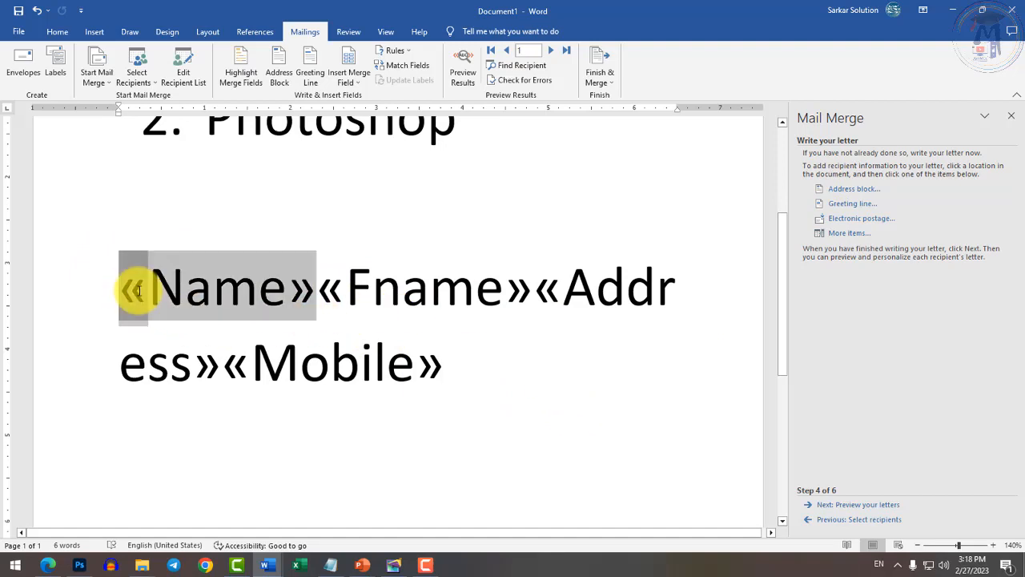
{"action": "left_click_drag", "start_coordinate": [297, 295], "coordinate": [306, 295]}
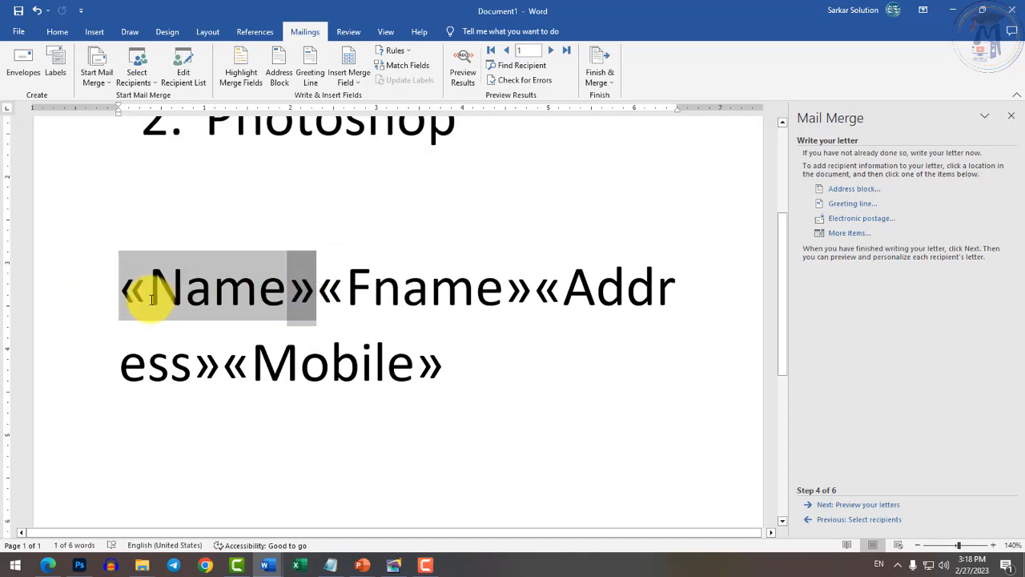
{"action": "left_click", "coordinate": [288, 284]}
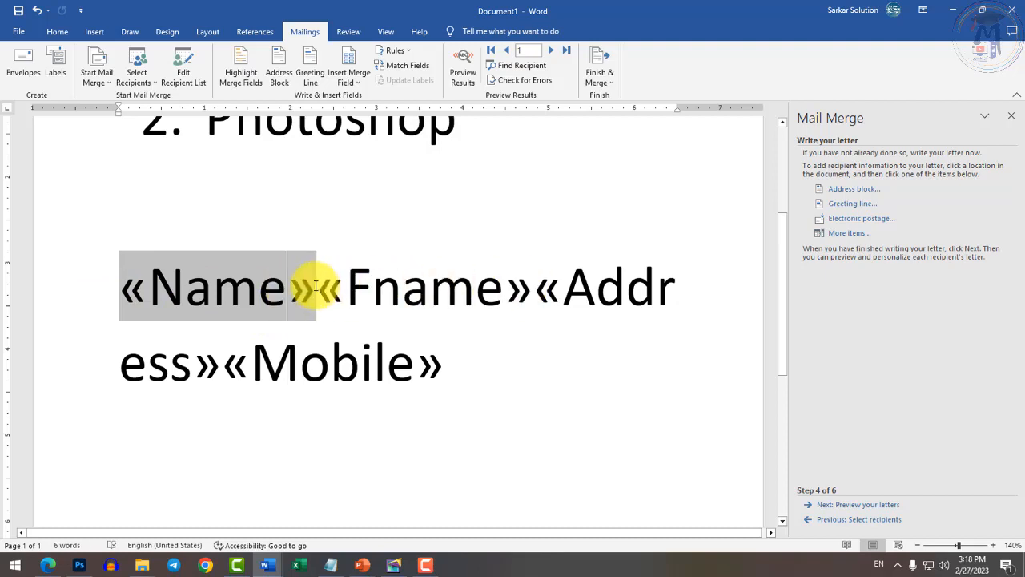
{"action": "left_click", "coordinate": [321, 287]}
{"action": "key", "text": "Return"}
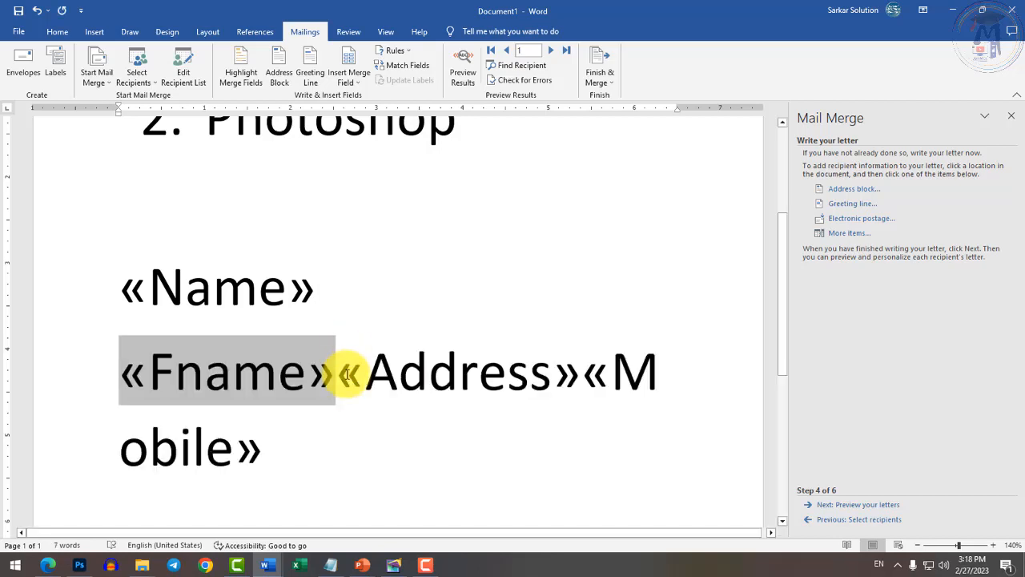
{"action": "left_click", "coordinate": [337, 371]}
{"action": "key", "text": "Return"}
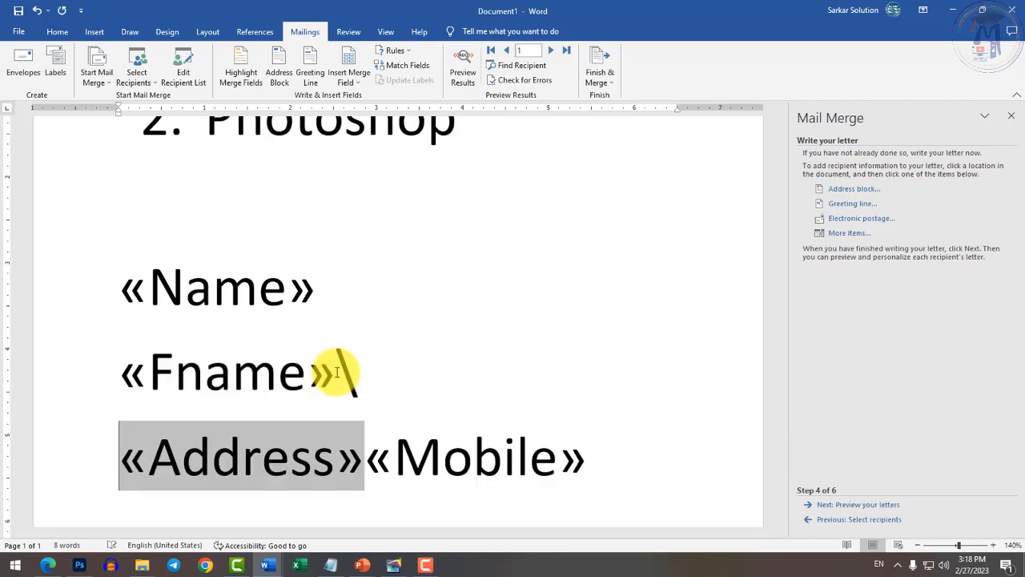
{"action": "key", "text": "BackSpace"}
{"action": "key", "text": "Return"}
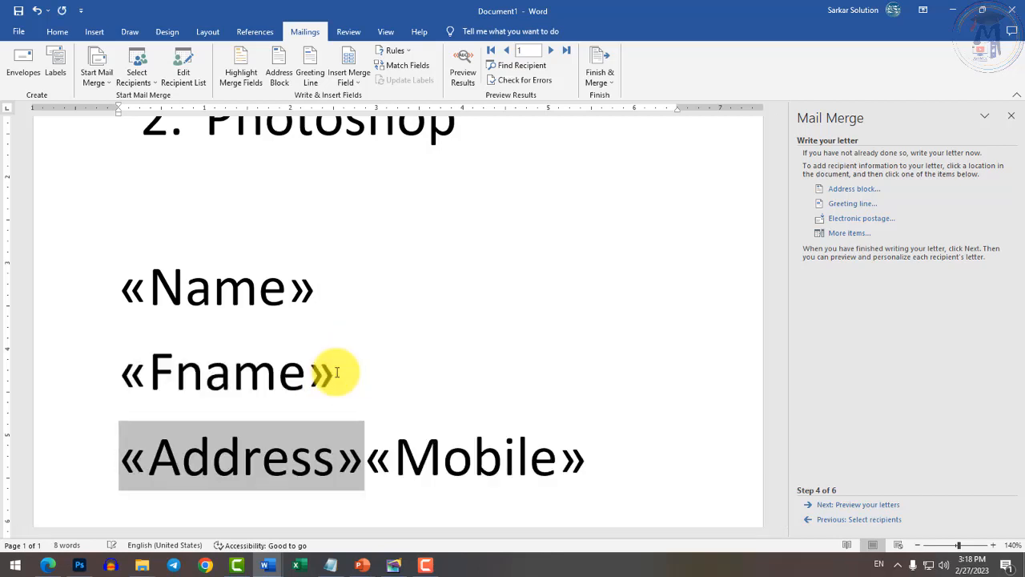
Put «Mobile» on its own line, then select and deselect the four merge fields.
{"action": "scroll", "coordinate": [339, 371], "scroll_direction": "down", "scroll_amount": 1}
{"action": "left_click", "coordinate": [372, 377]}
{"action": "key", "text": "Return"}
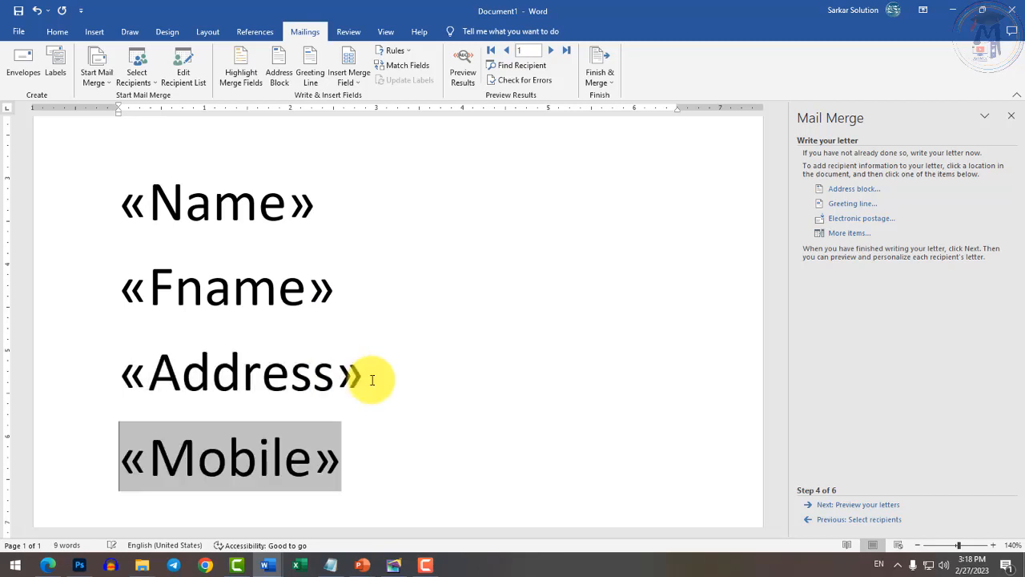
{"action": "scroll", "coordinate": [340, 380], "scroll_direction": "down", "scroll_amount": 3, "text": "ctrl"}
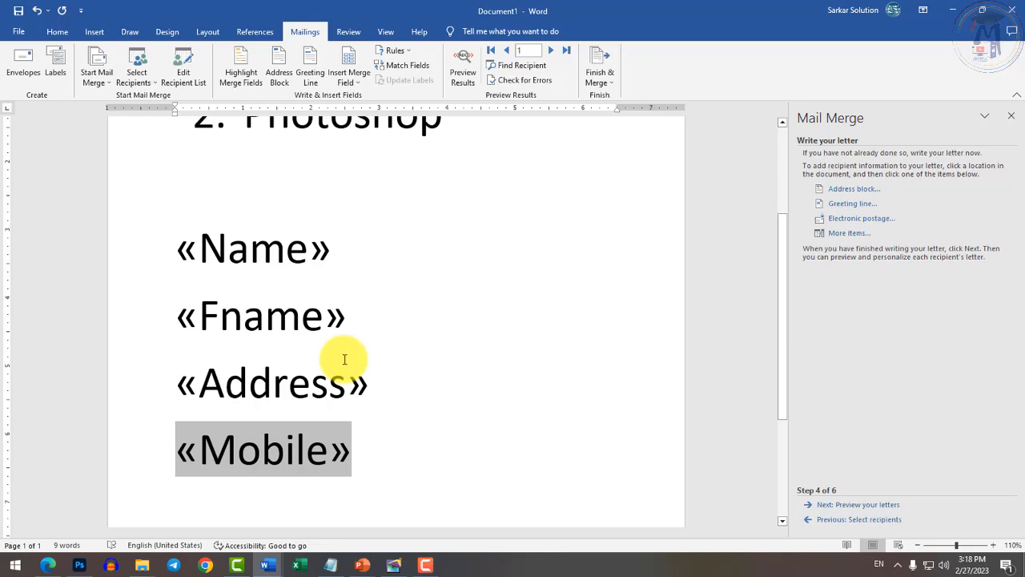
{"action": "left_click_drag", "start_coordinate": [177, 250], "coordinate": [362, 452]}
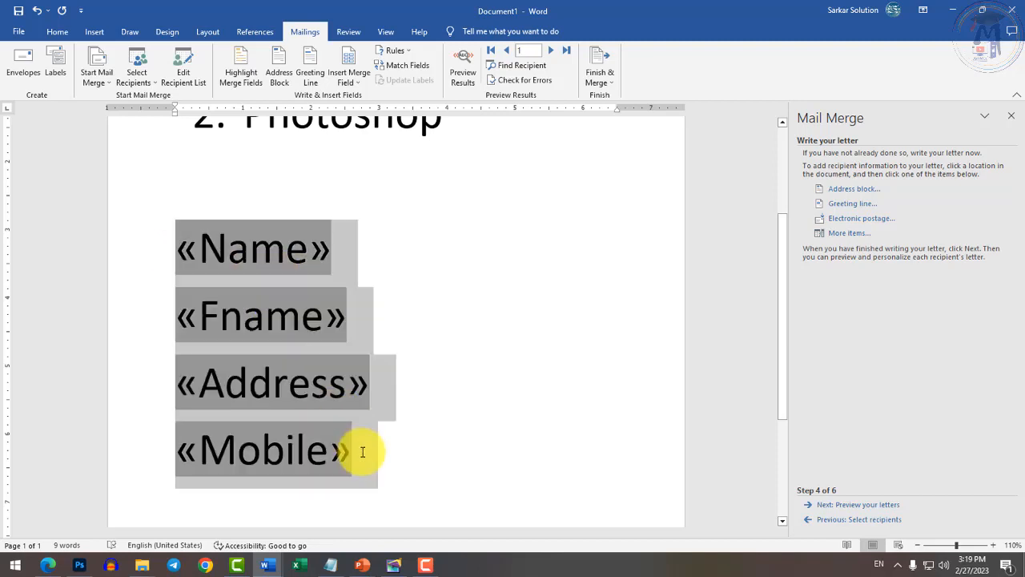
{"action": "left_click", "coordinate": [362, 451]}
{"action": "left_click", "coordinate": [180, 248]}
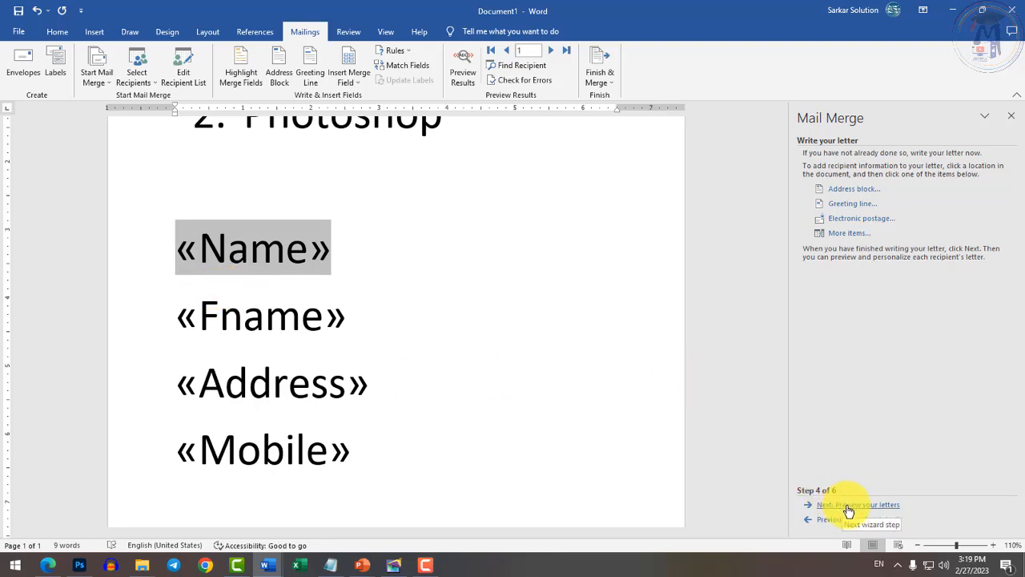
Preview the letters for all three recipients, return to recipient 1, then advance to Complete the merge.
{"action": "left_click", "coordinate": [850, 505]}
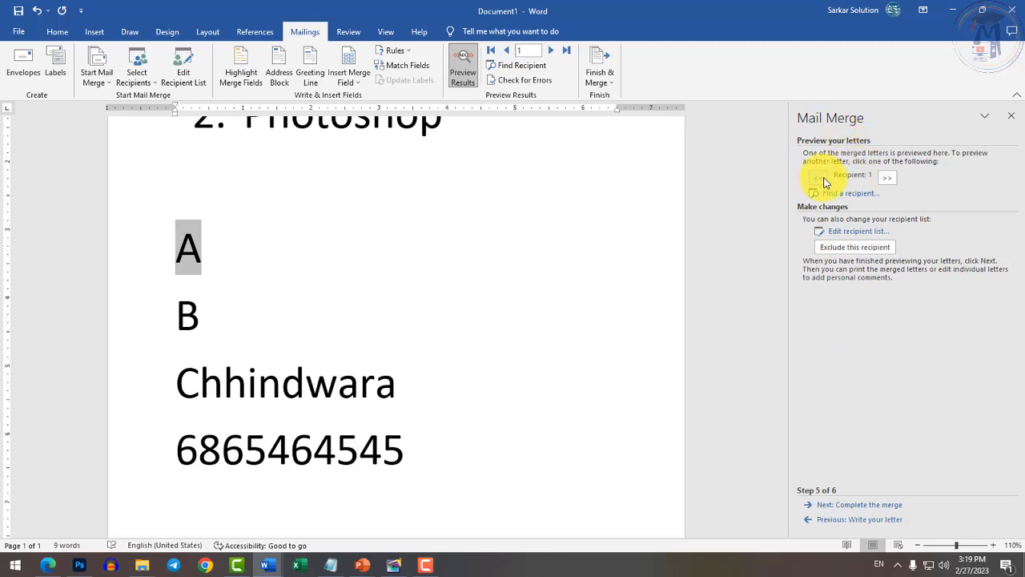
{"action": "left_click", "coordinate": [887, 178]}
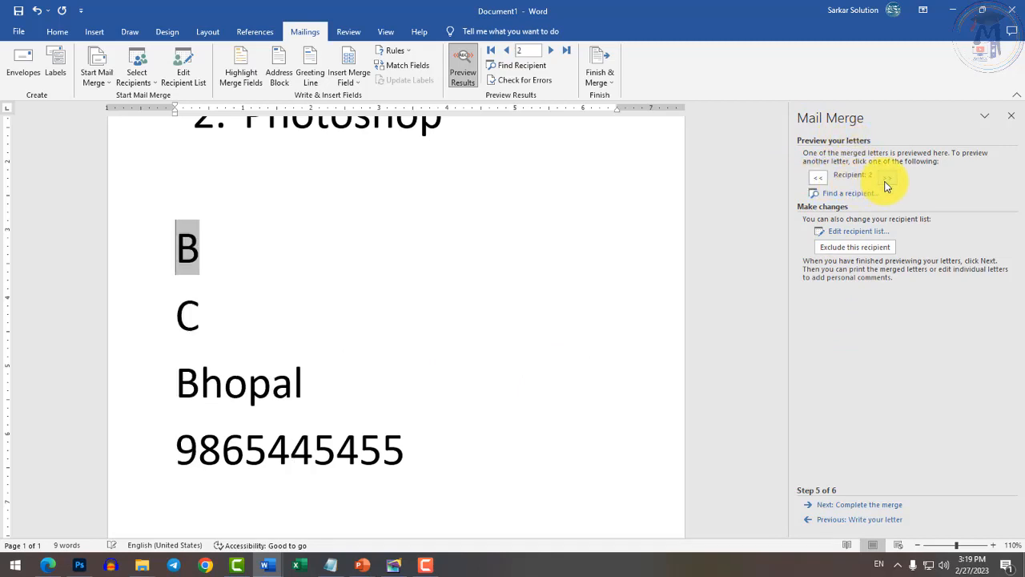
{"action": "left_click", "coordinate": [887, 178]}
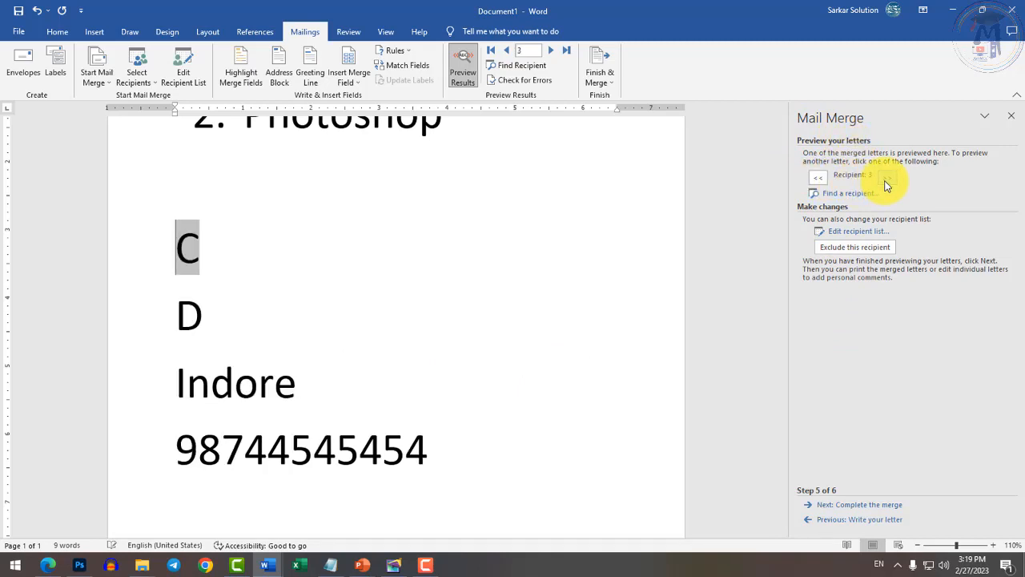
{"action": "left_click", "coordinate": [821, 177]}
{"action": "left_click", "coordinate": [820, 177]}
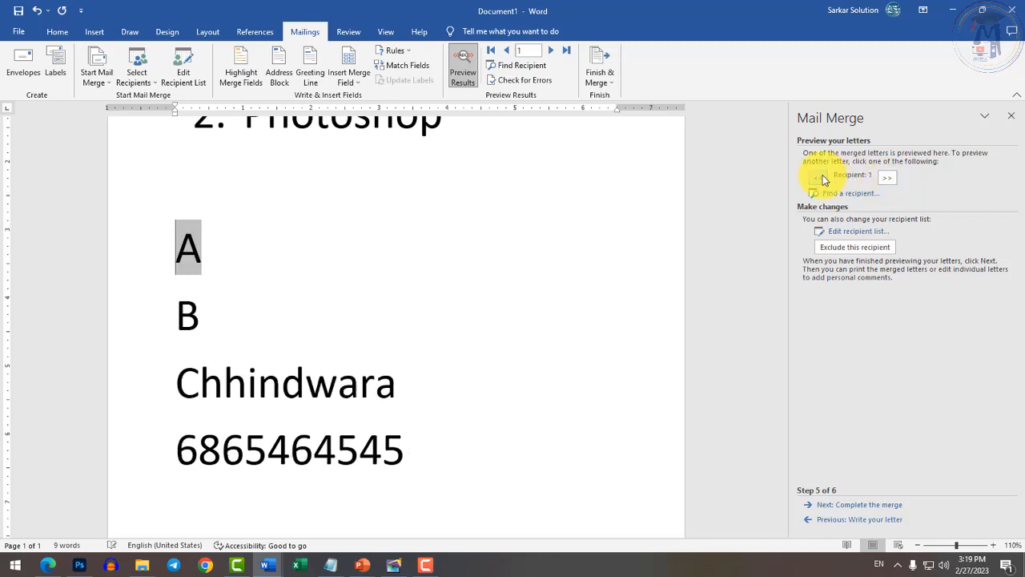
{"action": "left_click", "coordinate": [881, 180]}
{"action": "left_click", "coordinate": [881, 181]}
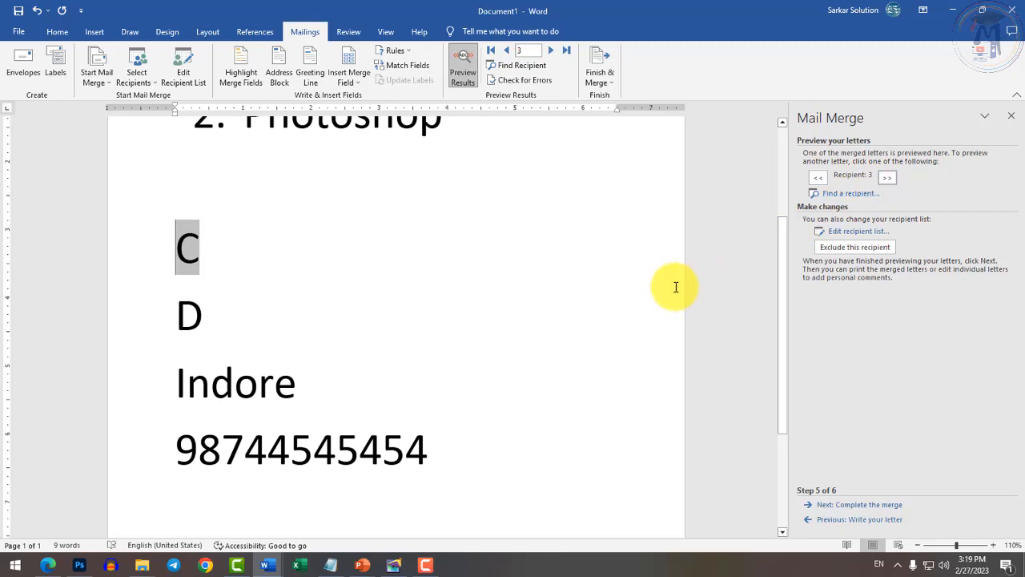
{"action": "scroll", "coordinate": [388, 381], "scroll_direction": "down", "scroll_amount": 2}
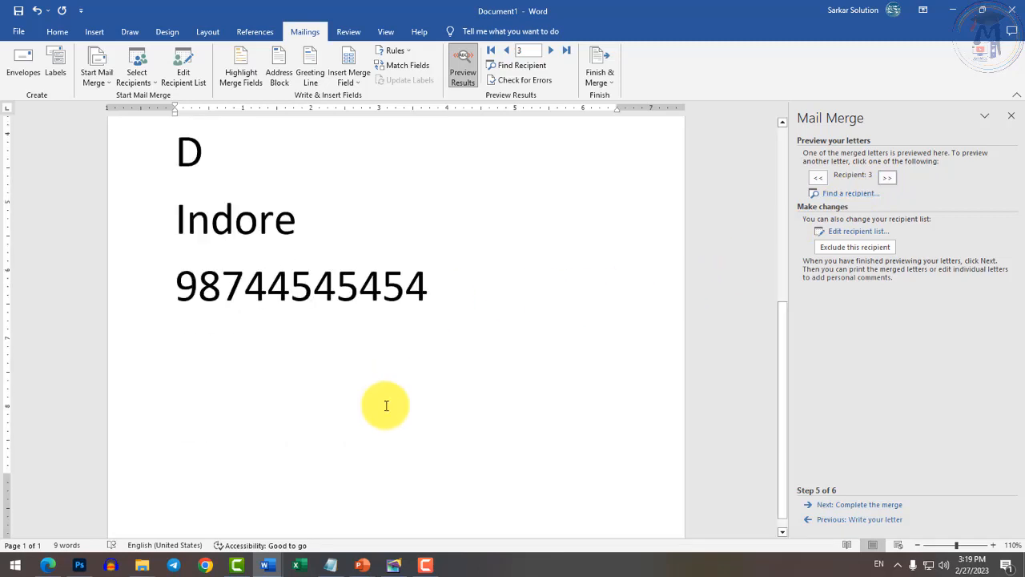
{"action": "scroll", "coordinate": [385, 409], "scroll_direction": "up", "scroll_amount": 2}
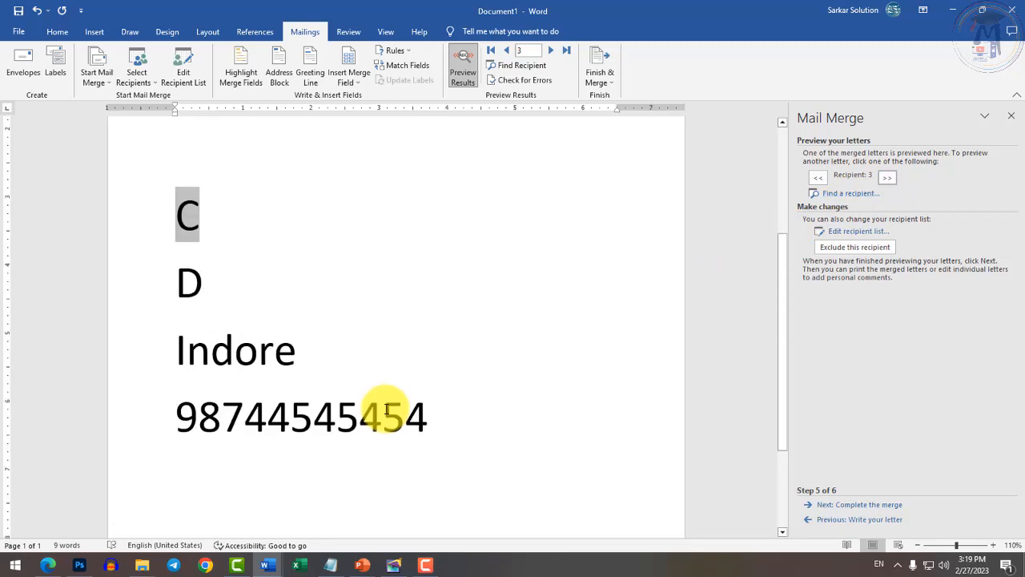
{"action": "left_click", "coordinate": [818, 180]}
{"action": "left_click", "coordinate": [818, 179]}
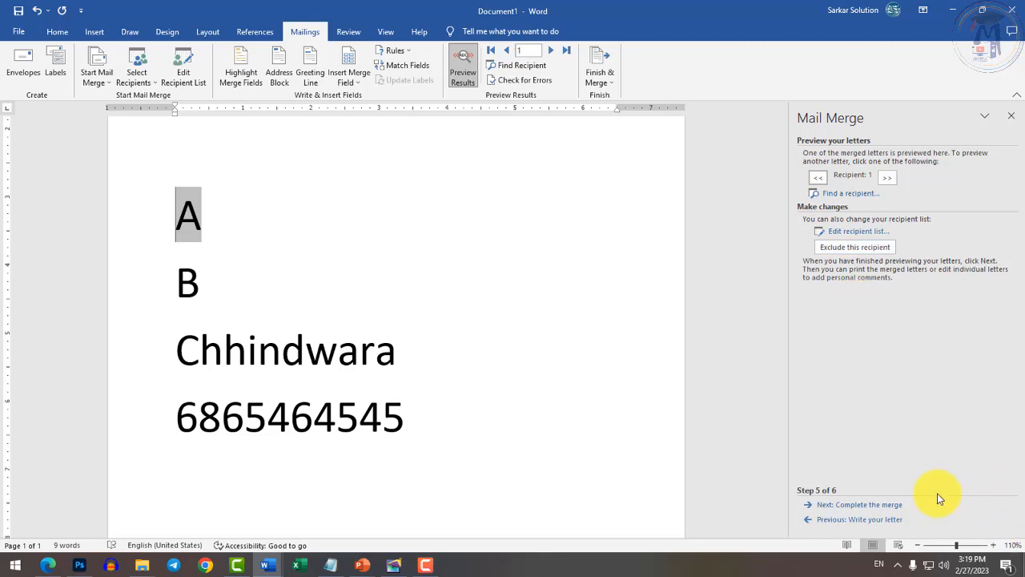
{"action": "left_click", "coordinate": [870, 507]}
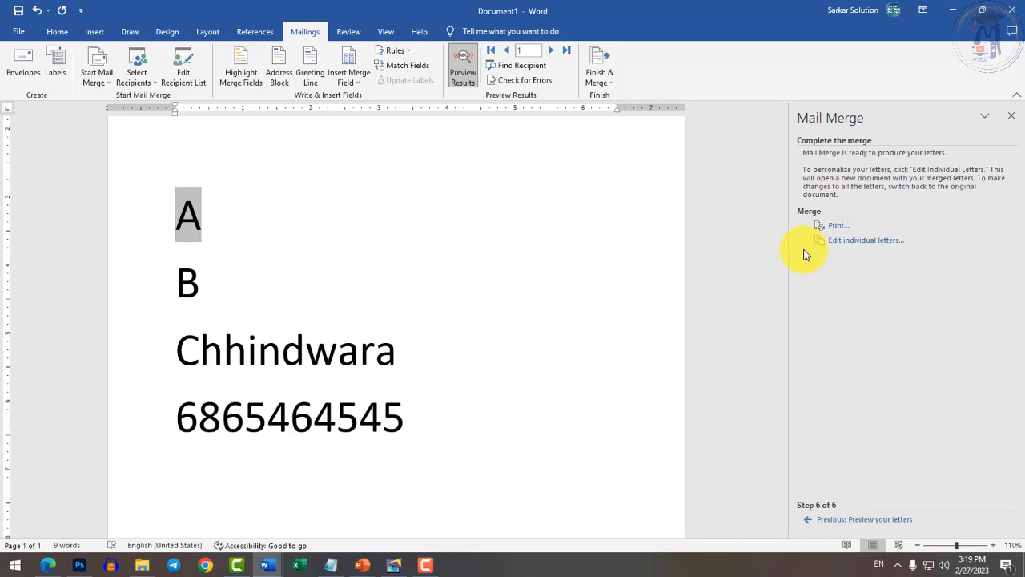
Delete the two-item course list from the merge letter.
{"action": "left_click", "coordinate": [838, 231]}
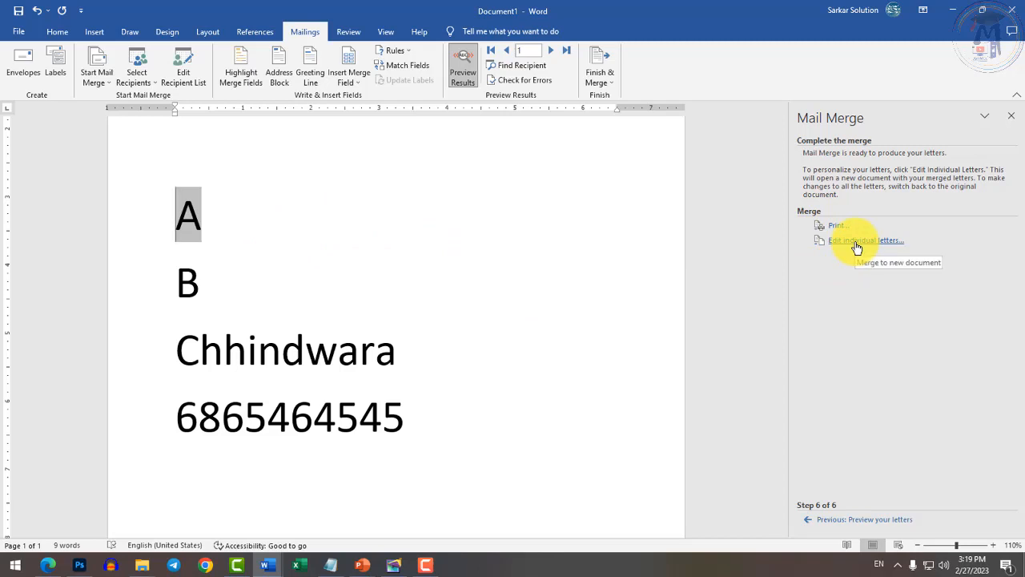
{"action": "scroll", "coordinate": [456, 309], "scroll_direction": "down", "scroll_amount": 6}
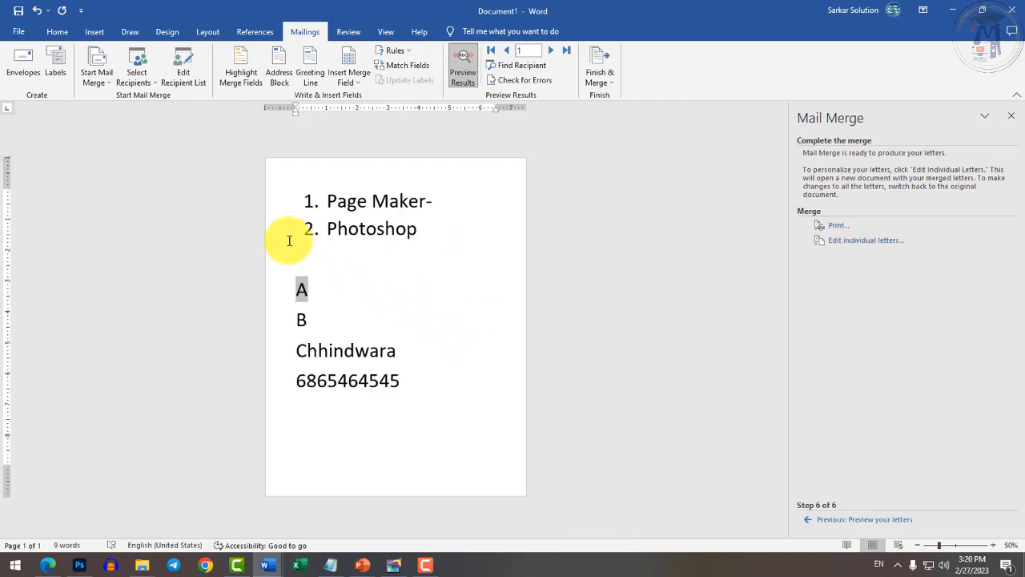
{"action": "left_click_drag", "start_coordinate": [416, 217], "coordinate": [222, 177]}
{"action": "key", "text": "Delete"}
{"action": "key", "text": "Delete"}
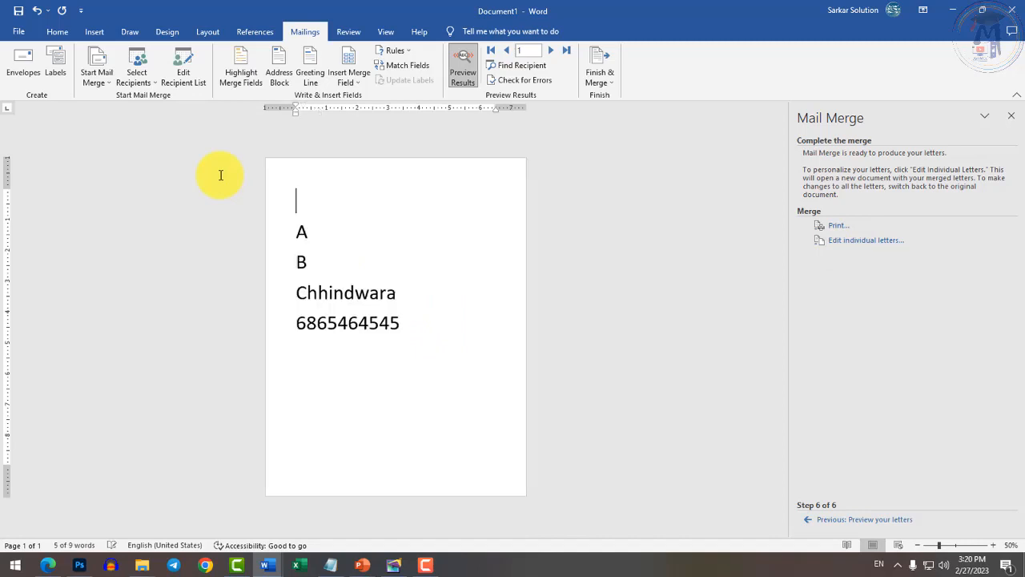
Paste the Audio paragraph below the merge fields and shrink the four field lines' text size.
{"action": "left_click", "coordinate": [446, 355]}
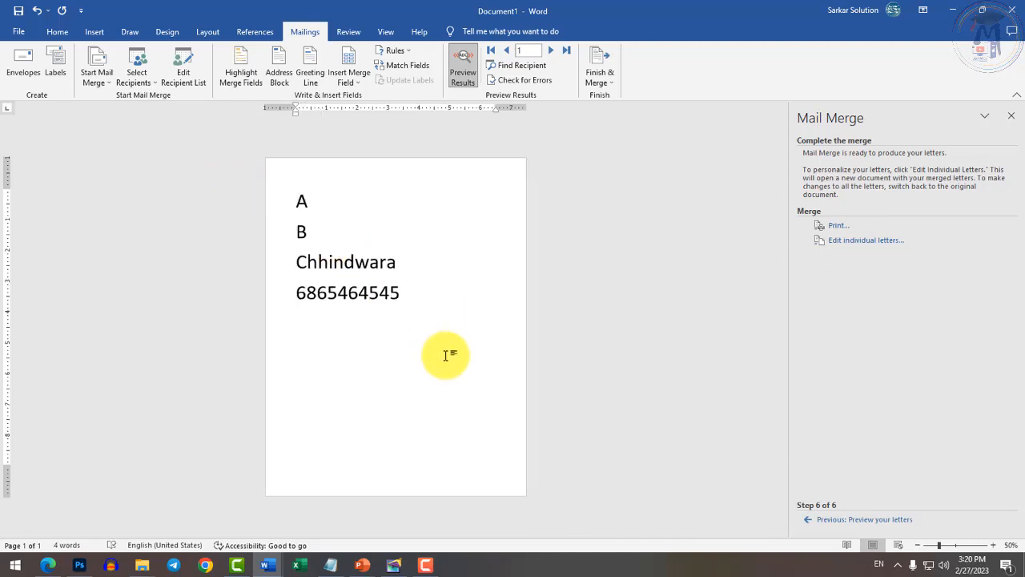
{"action": "key", "text": "Return"}
{"action": "key", "text": "Return"}
{"action": "type", "text": "="}
{"action": "key", "text": "BackSpace"}
{"action": "key", "text": "alt+Tab"}
{"action": "key", "text": "alt+Tab"}
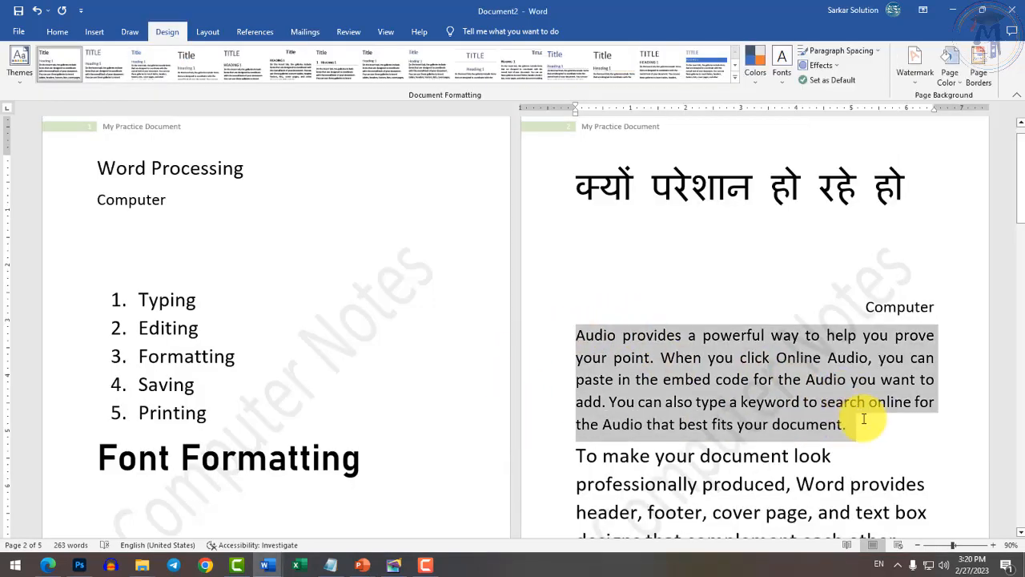
{"action": "key", "text": "alt+Tab"}
{"action": "type", "text": "Audio provides a powerful way to help you prove your point. When you click Online Audio, you can paste in the embed code for the Audio you want to add. You can also type a keyword to search online for the Audio that best fits your document."}
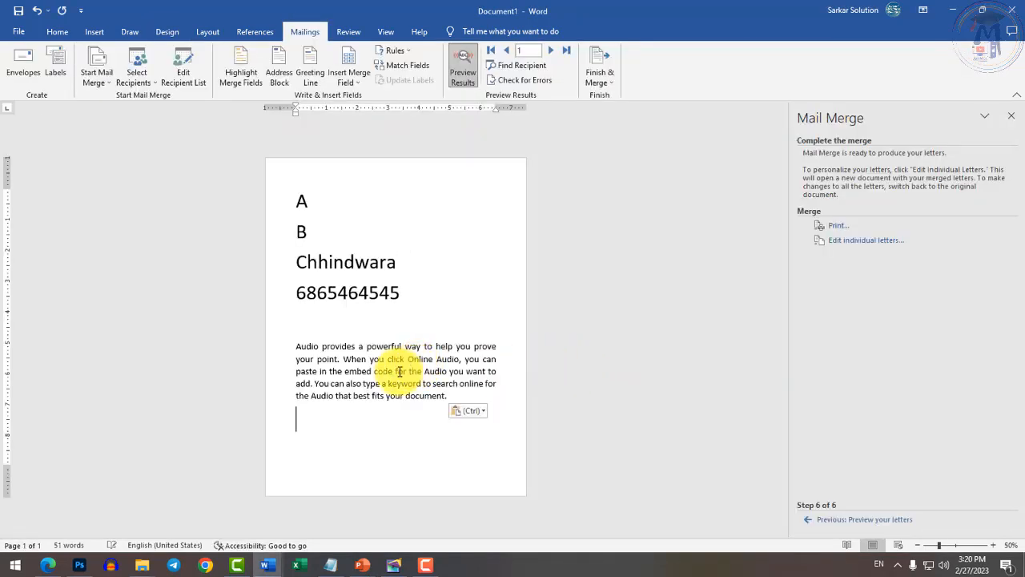
{"action": "left_click_drag", "start_coordinate": [291, 198], "coordinate": [434, 310]}
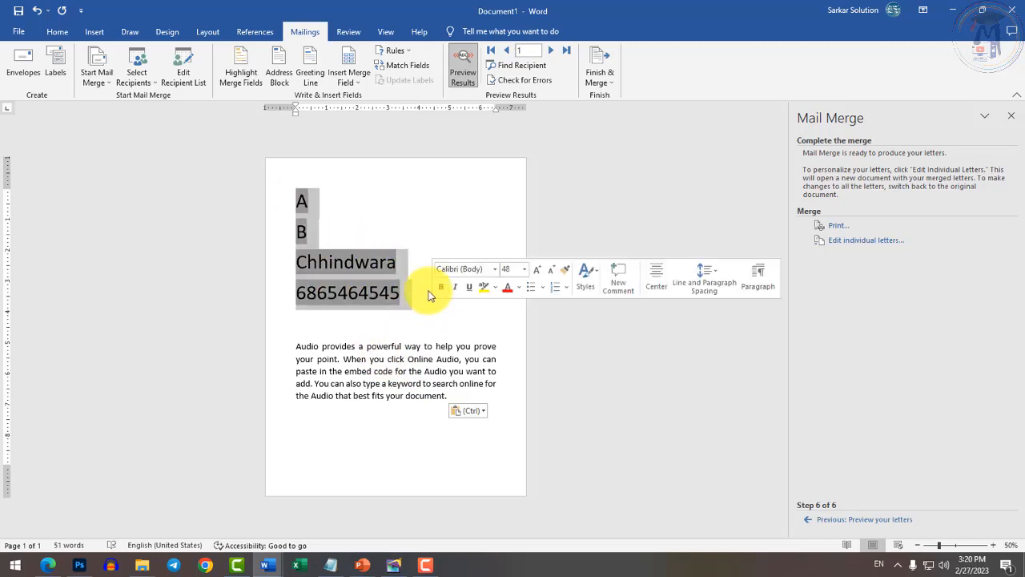
{"action": "key", "text": "ctrl+shift+comma"}
{"action": "key", "text": "ctrl+shift+comma"}
{"action": "key", "text": "ctrl+shift+comma"}
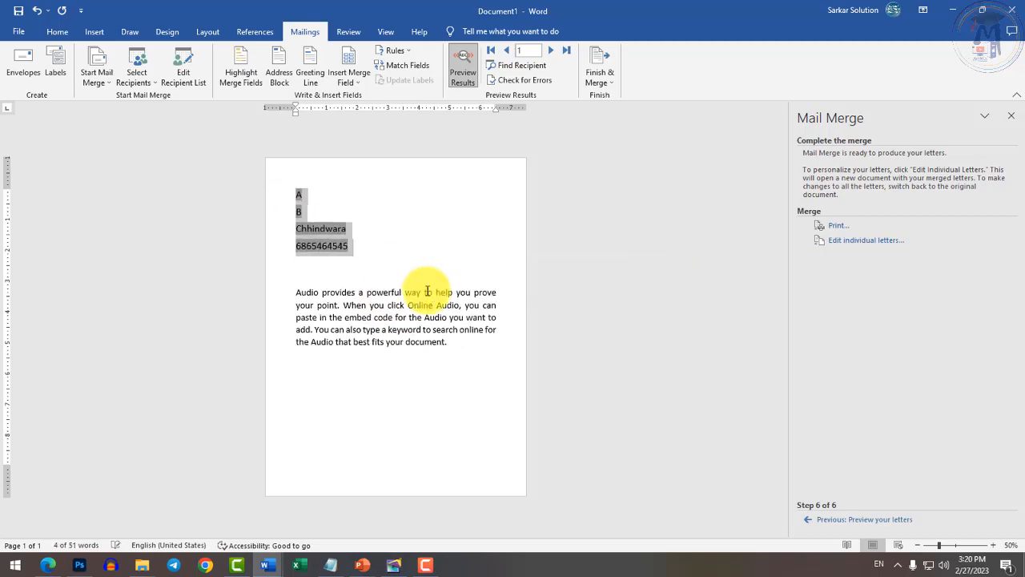
Copy the Audio paragraph and paste a duplicate of it below the original.
{"action": "left_click_drag", "start_coordinate": [282, 312], "coordinate": [476, 355]}
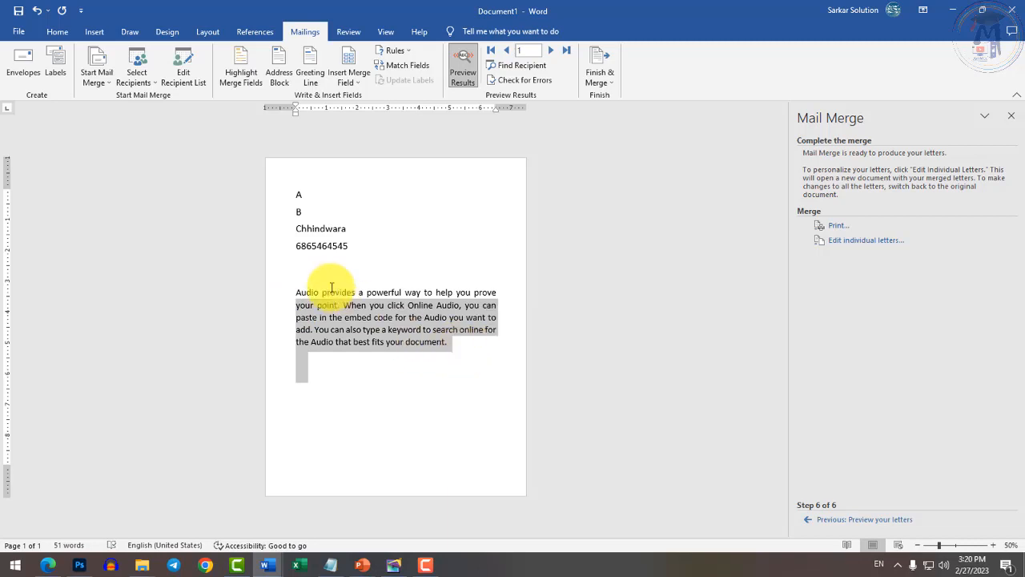
{"action": "left_click_drag", "start_coordinate": [297, 292], "coordinate": [508, 350]}
{"action": "key", "text": "ctrl+c"}
{"action": "left_click", "coordinate": [423, 362]}
{"action": "key", "text": "ctrl+v"}
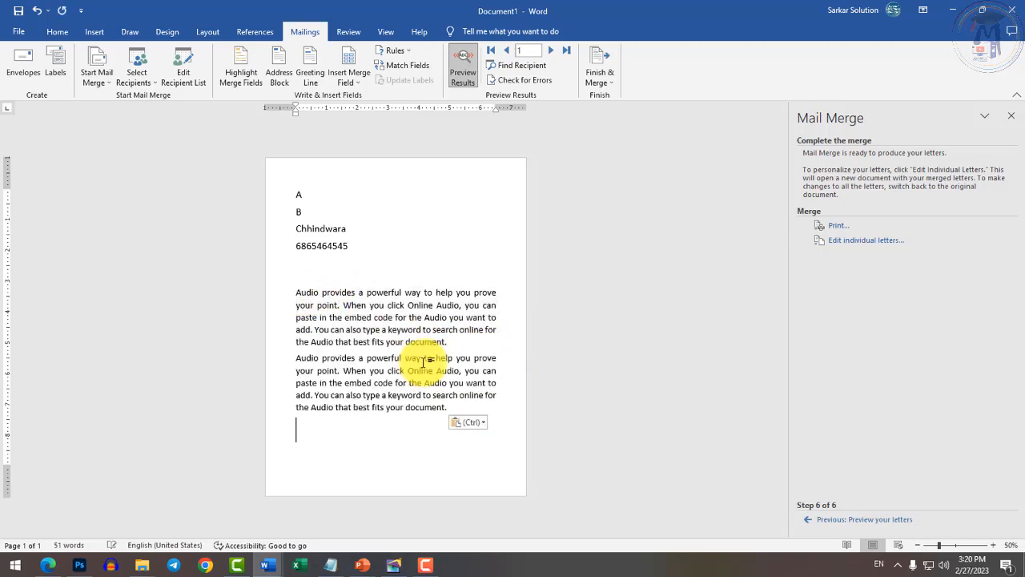
{"action": "scroll", "coordinate": [373, 302], "scroll_direction": "up", "scroll_amount": 3}
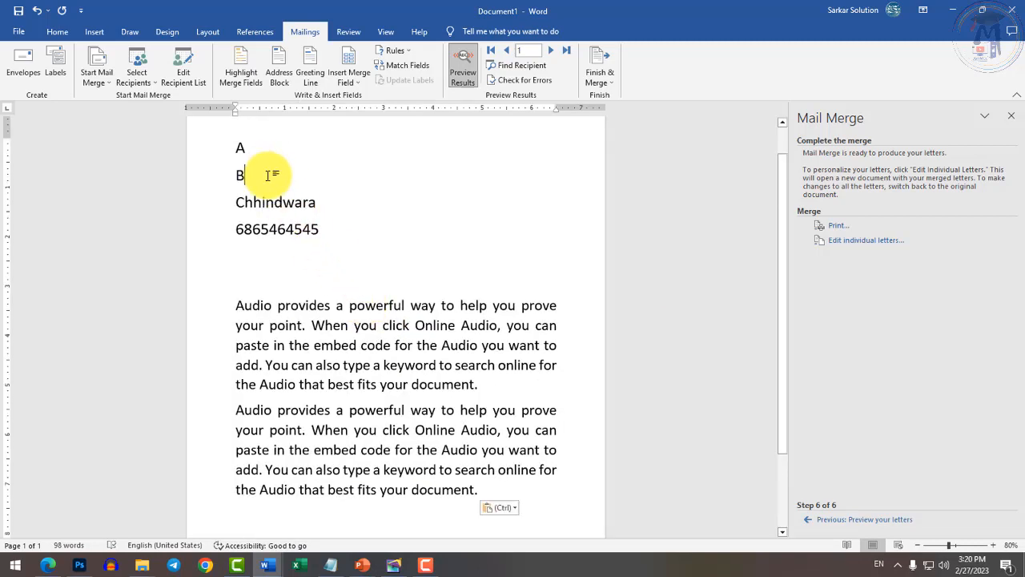
{"action": "left_click", "coordinate": [255, 149]}
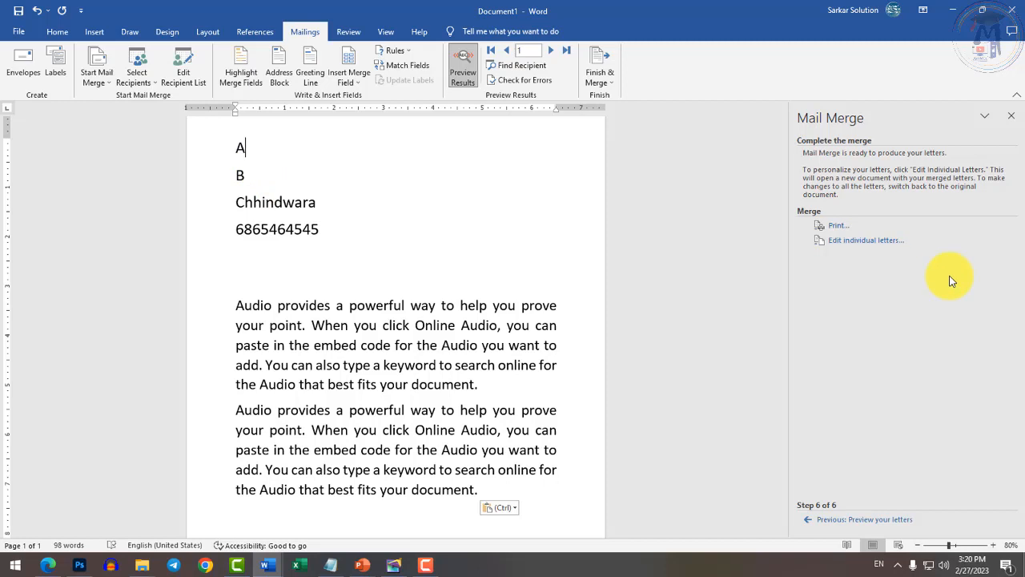
Preview the second recipient's letter, then proceed to completing the merge.
{"action": "left_click", "coordinate": [853, 520]}
{"action": "left_click", "coordinate": [884, 178]}
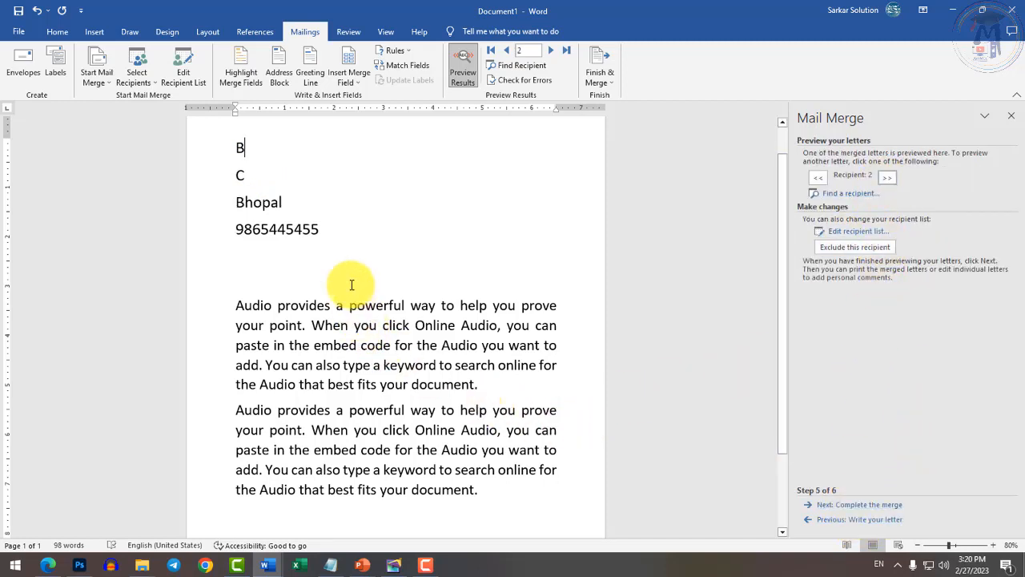
{"action": "left_click", "coordinate": [872, 506]}
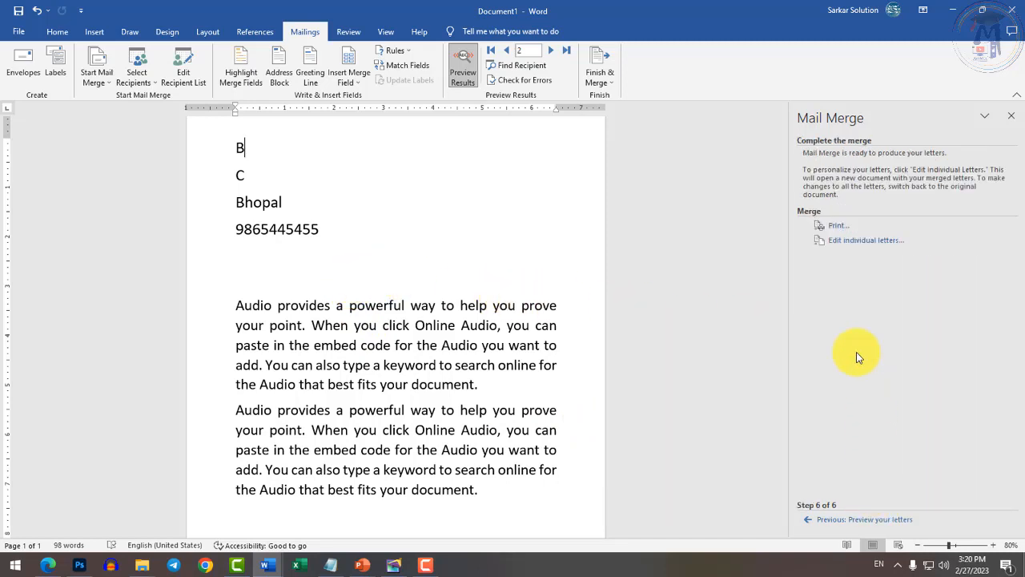
Cancel the Merge to Printer options and choose Edit individual letters instead.
{"action": "left_click", "coordinate": [839, 227]}
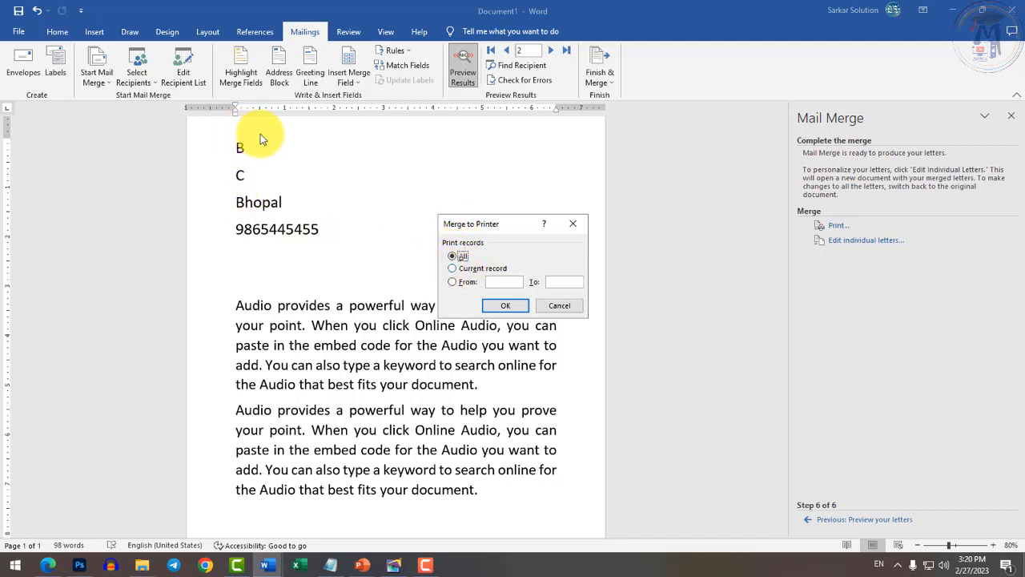
{"action": "left_click", "coordinate": [454, 282]}
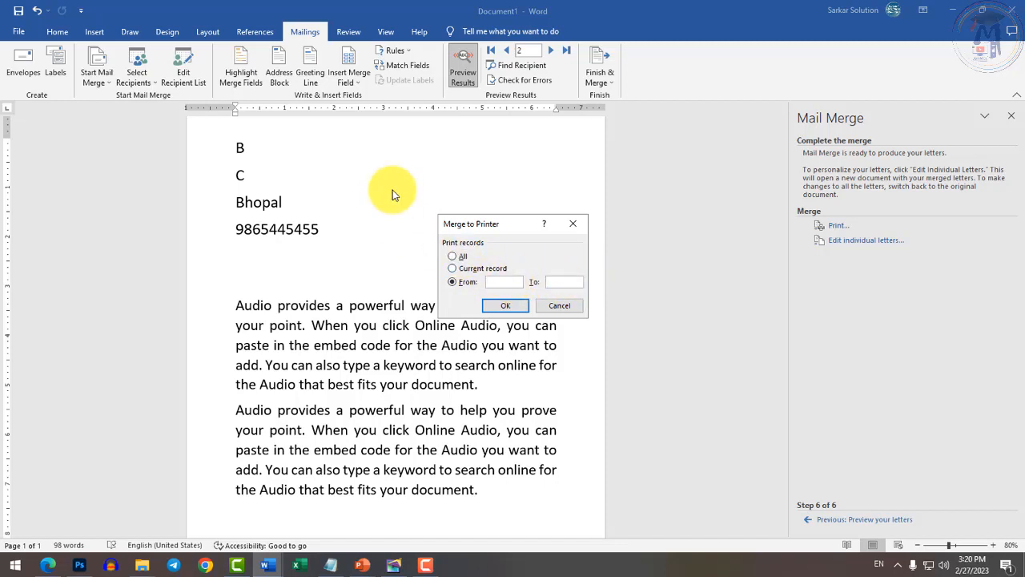
{"action": "left_click", "coordinate": [555, 306]}
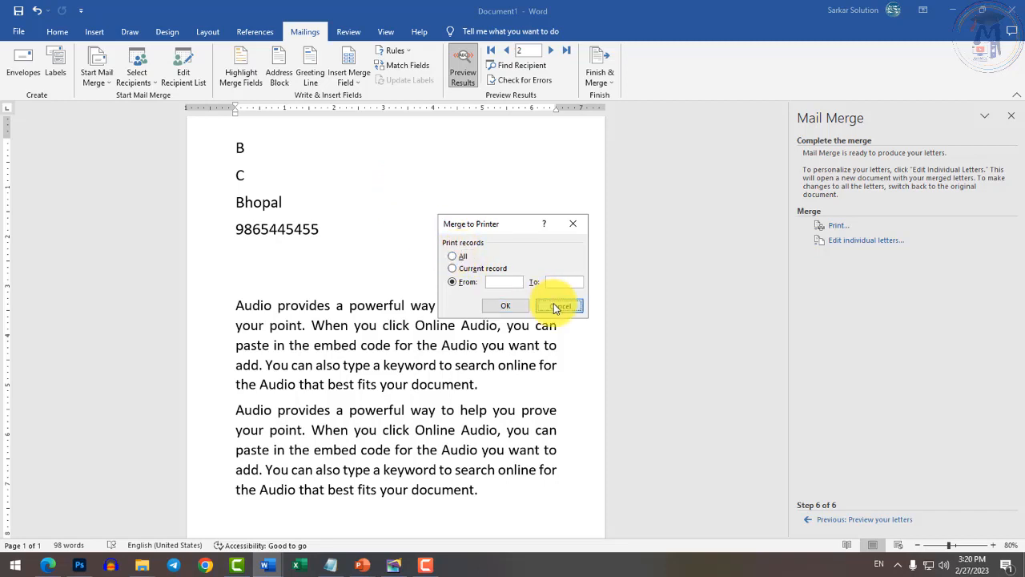
{"action": "left_click", "coordinate": [867, 242]}
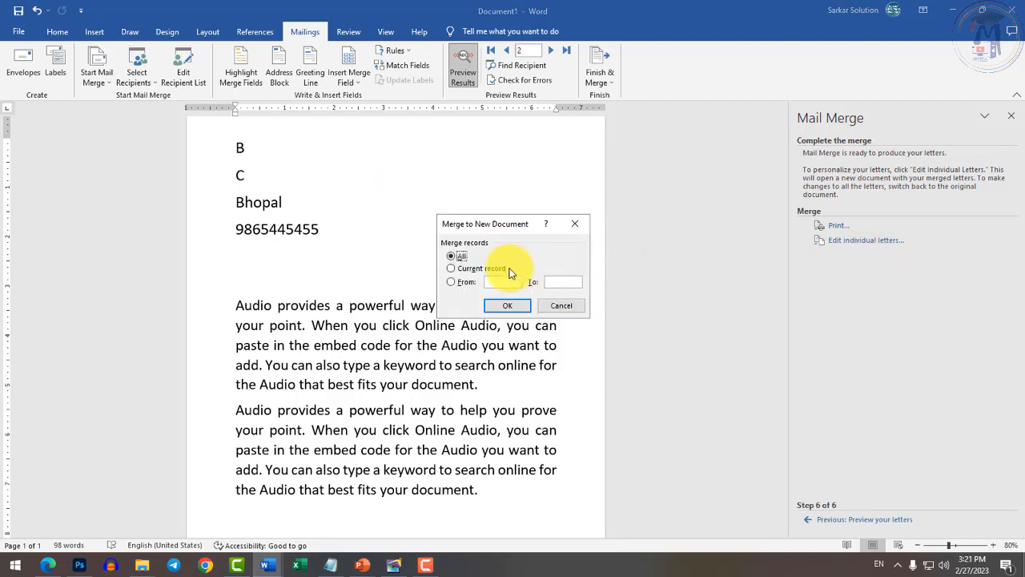
Merge all records into Letters1 and look through the Chhindwara, Bhopal and Indore letters.
{"action": "left_click", "coordinate": [511, 310]}
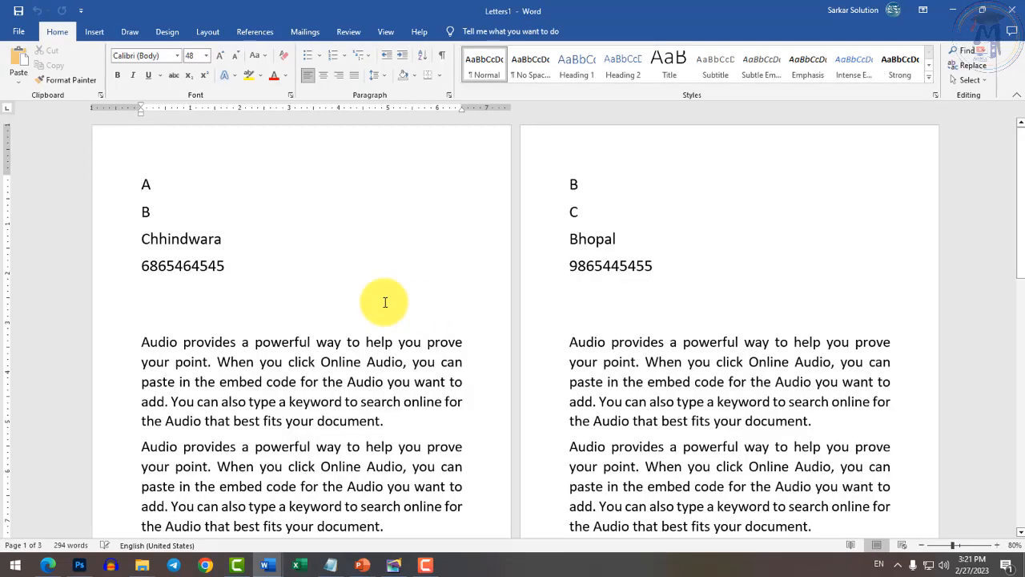
{"action": "scroll", "coordinate": [382, 304], "scroll_direction": "down", "scroll_amount": 3}
{"action": "scroll", "coordinate": [521, 321], "scroll_direction": "up", "scroll_amount": 2}
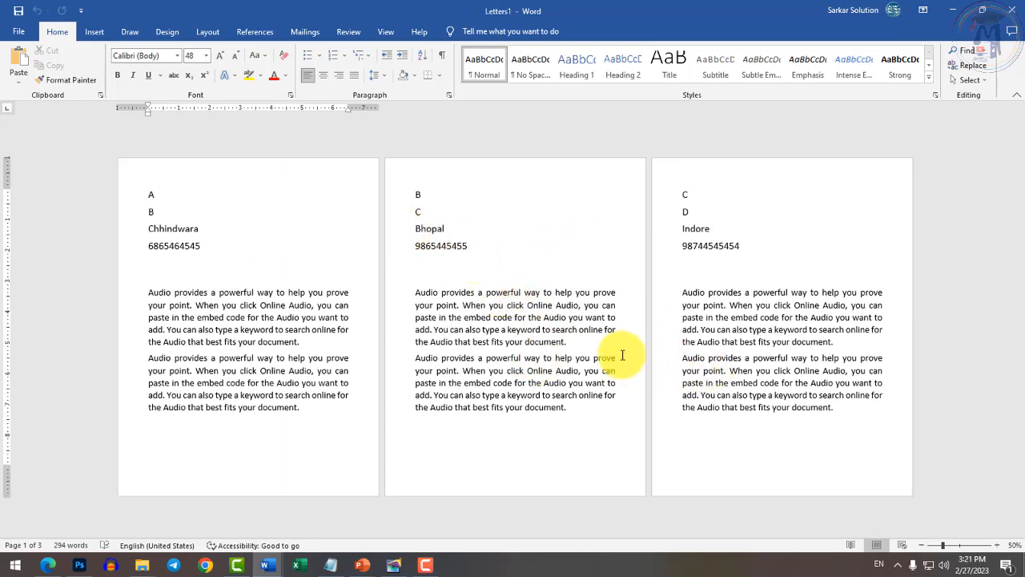
{"action": "left_click_drag", "start_coordinate": [237, 305], "coordinate": [256, 347]}
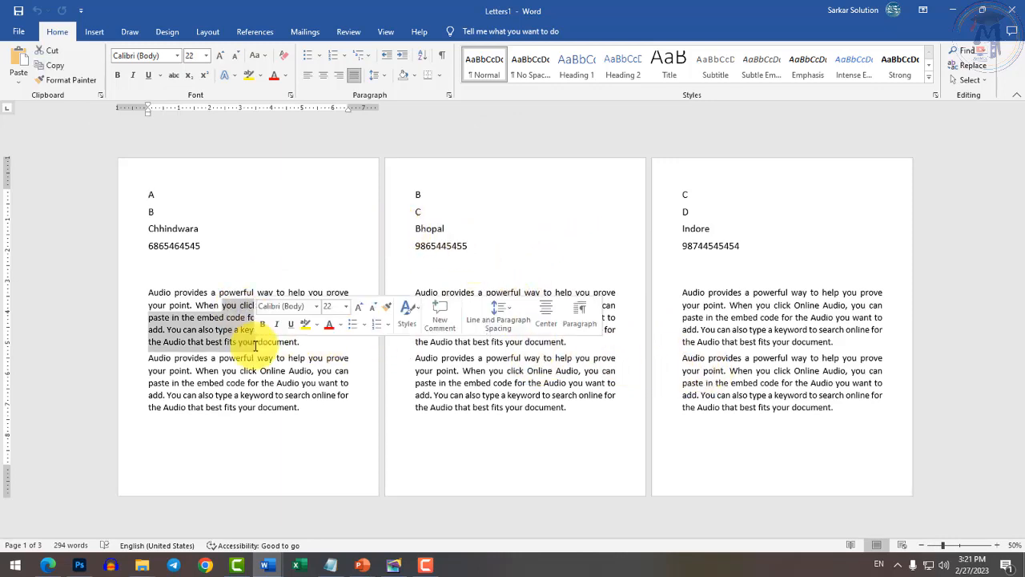
{"action": "left_click", "coordinate": [512, 359]}
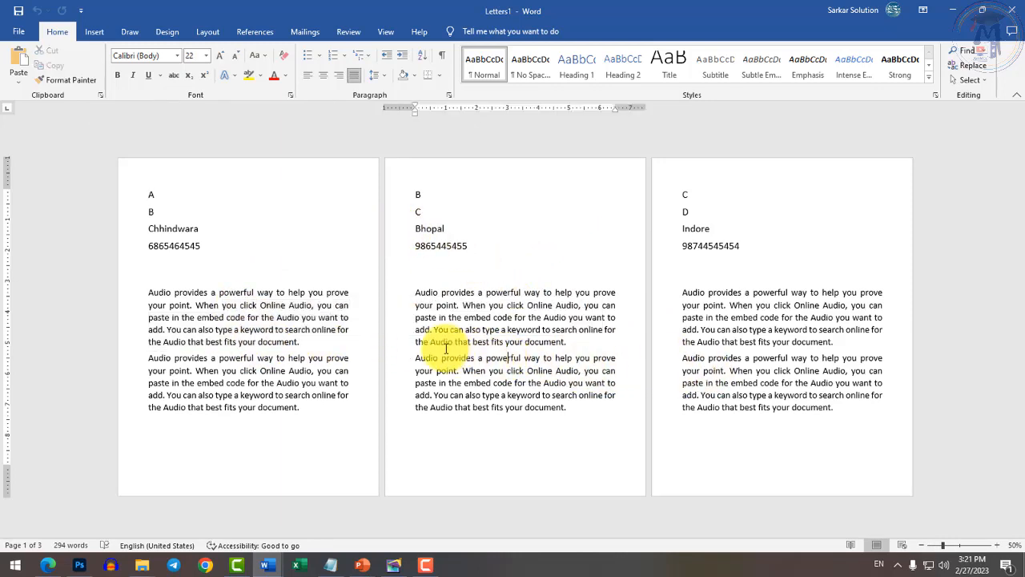
{"action": "left_click", "coordinate": [680, 339]}
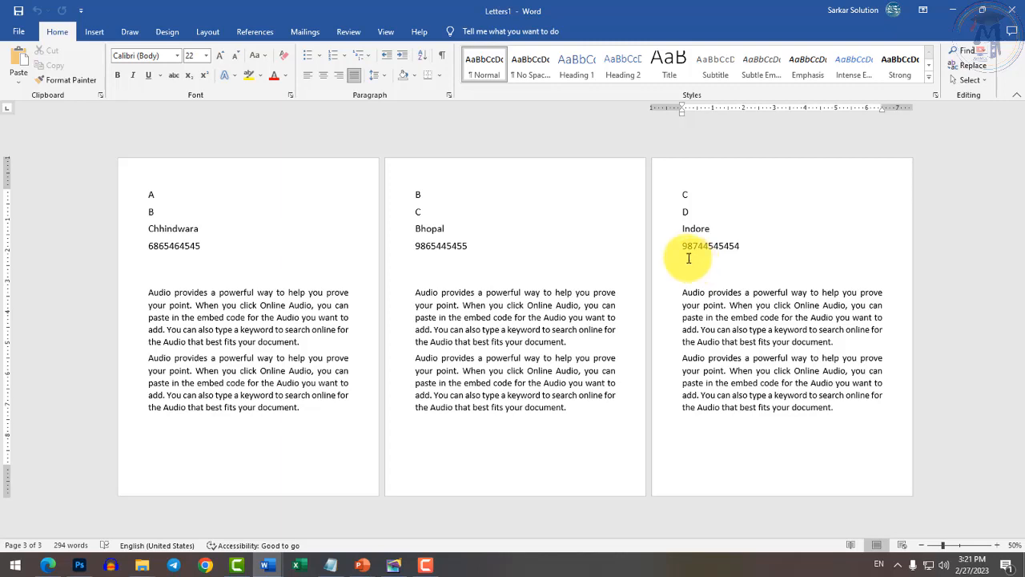
{"action": "left_click", "coordinate": [575, 290]}
{"action": "scroll", "coordinate": [464, 277], "scroll_direction": "up", "scroll_amount": 5}
Launch Excel with a blank workbook, then bring Letters1 back to the front.
{"action": "left_click", "coordinate": [297, 565]}
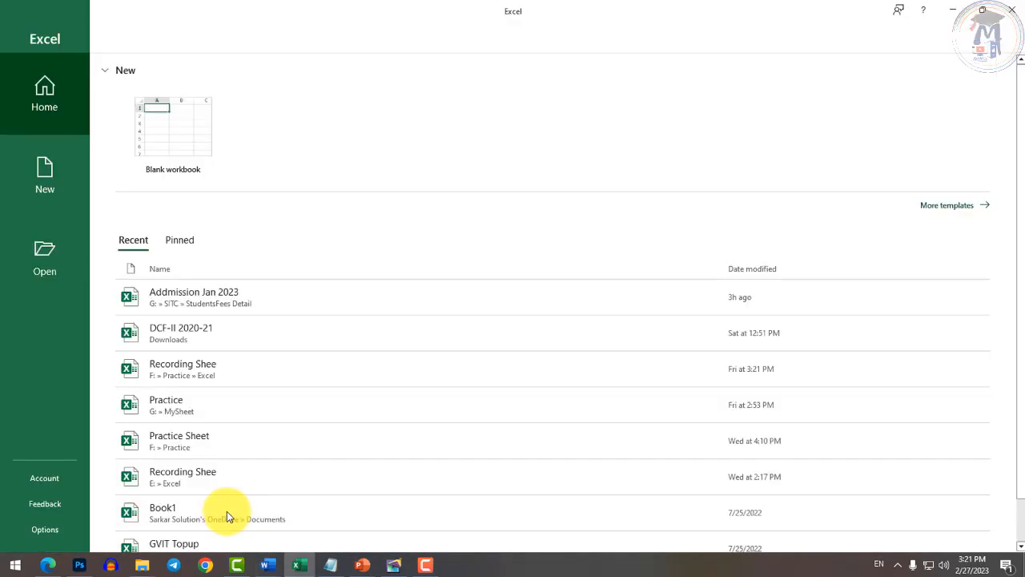
{"action": "left_click", "coordinate": [227, 511]}
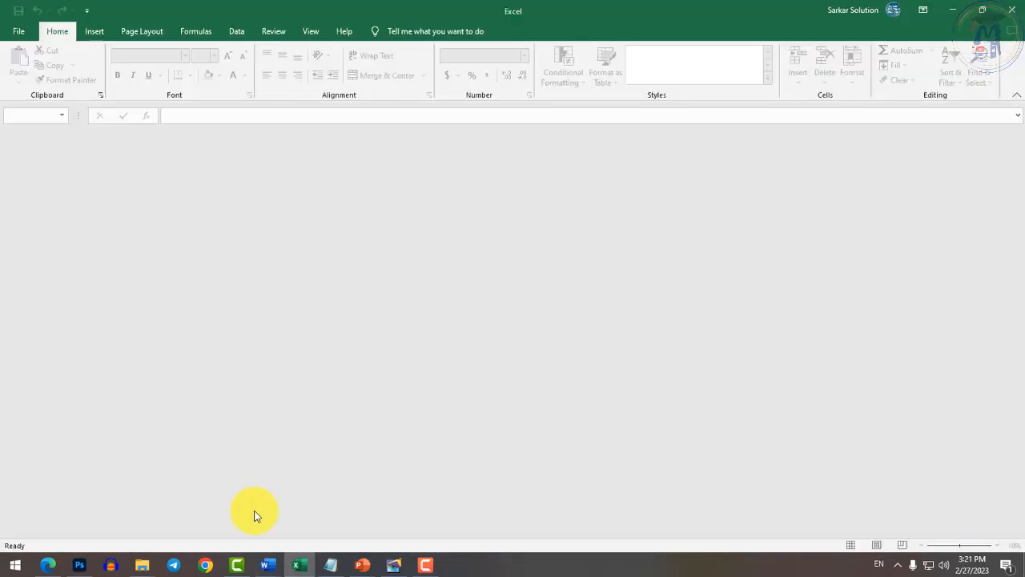
{"action": "key", "text": "alt+Tab"}
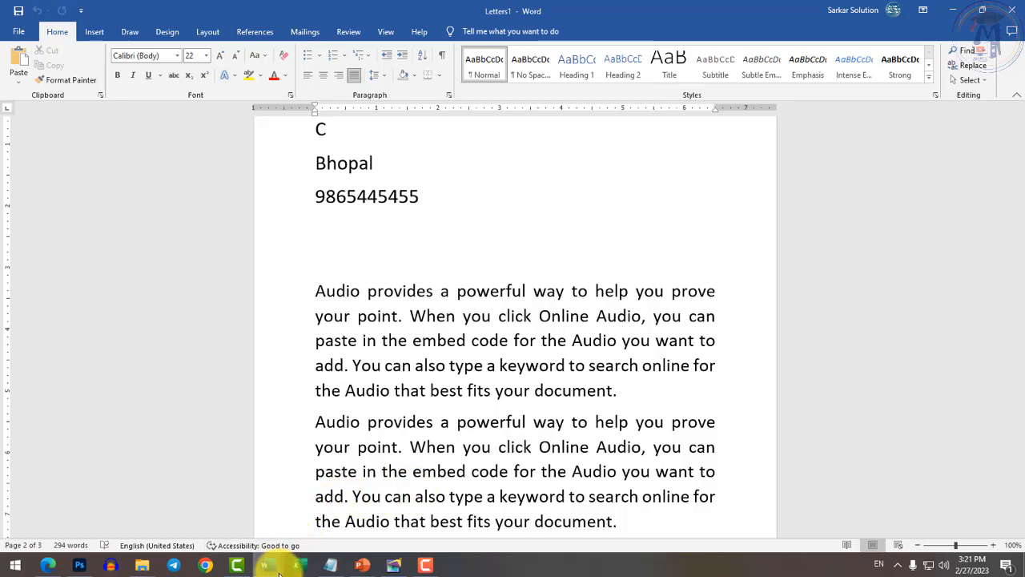
{"action": "mouse_move", "coordinate": [267, 565]}
{"action": "left_click", "coordinate": [240, 517]}
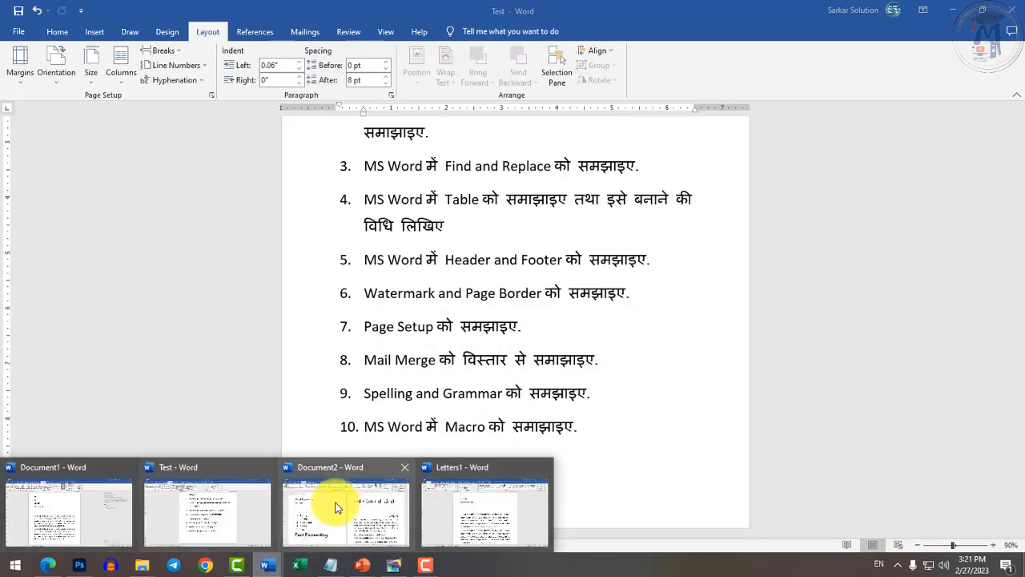
{"action": "left_click", "coordinate": [493, 513]}
{"action": "scroll", "coordinate": [463, 441], "scroll_direction": "down", "scroll_amount": 1}
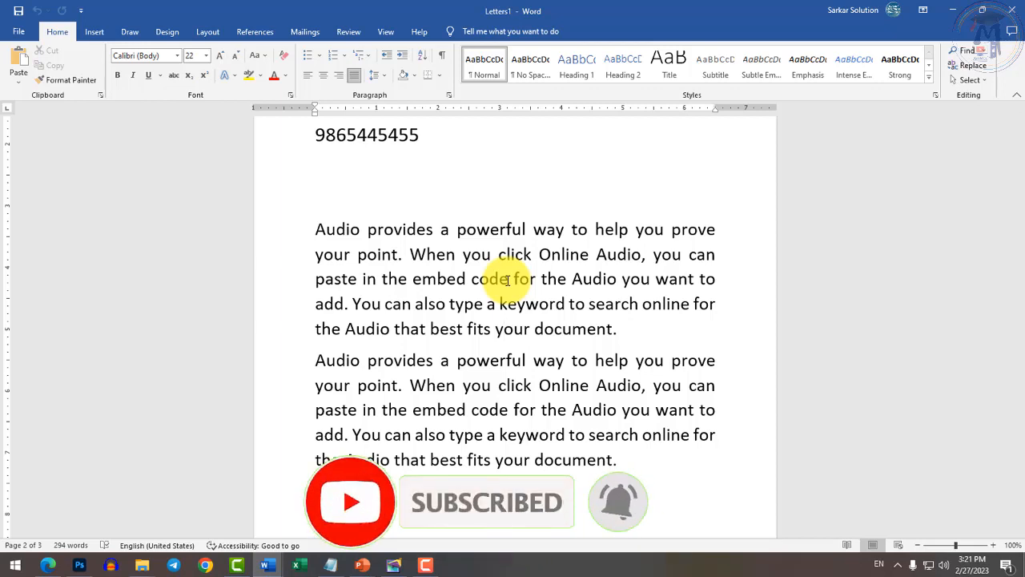
Replace the 'u' in the first paragraph's opening word 'Audio' with 'o', making 'Aodio'.
{"action": "left_click", "coordinate": [504, 328]}
{"action": "scroll", "coordinate": [608, 332], "scroll_direction": "up", "scroll_amount": 1, "text": "ctrl"}
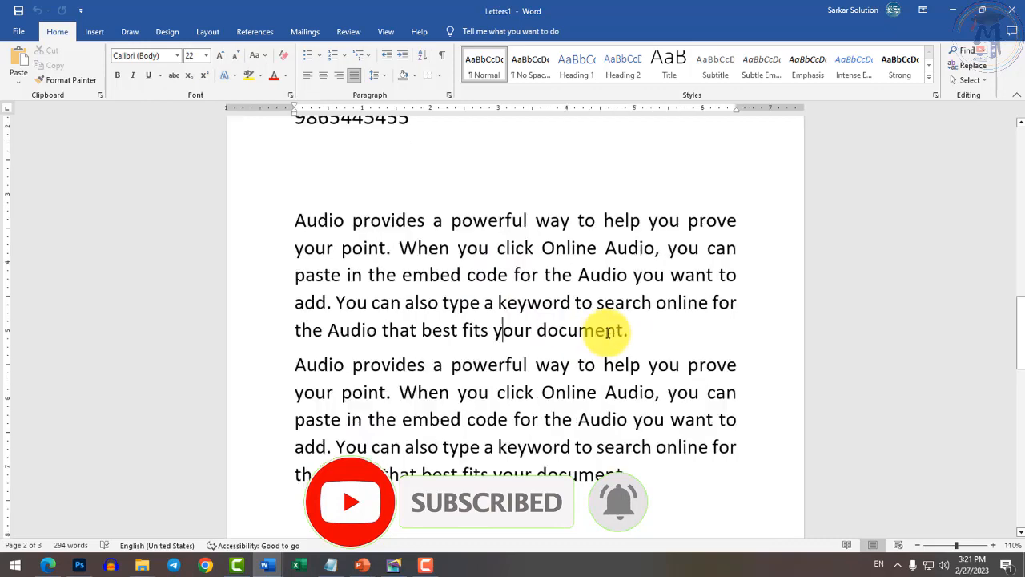
{"action": "scroll", "coordinate": [608, 332], "scroll_direction": "up", "scroll_amount": 1, "text": "ctrl"}
{"action": "left_click", "coordinate": [312, 212]}
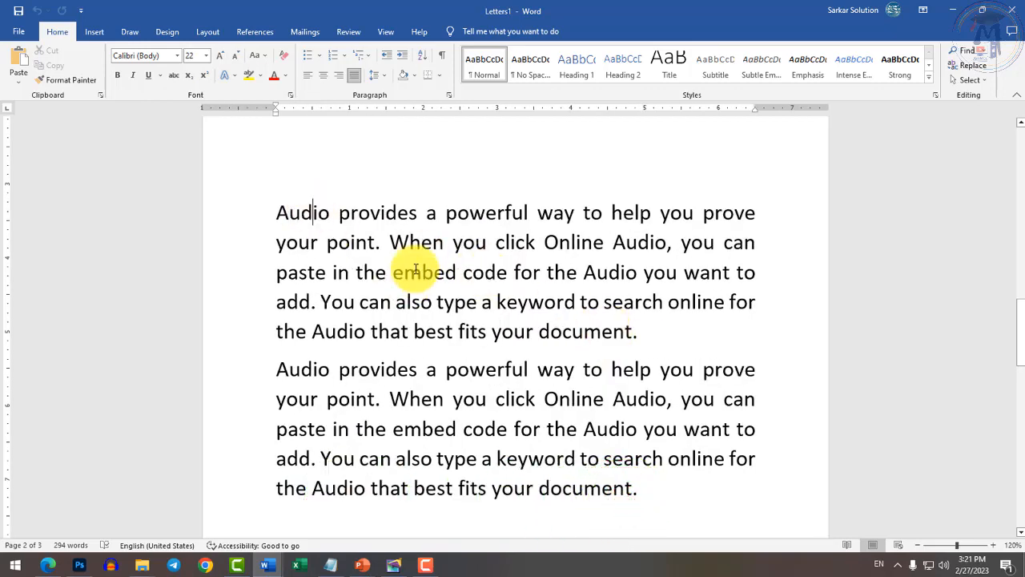
{"action": "key", "text": "shift+Left"}
{"action": "type", "text": "o"}
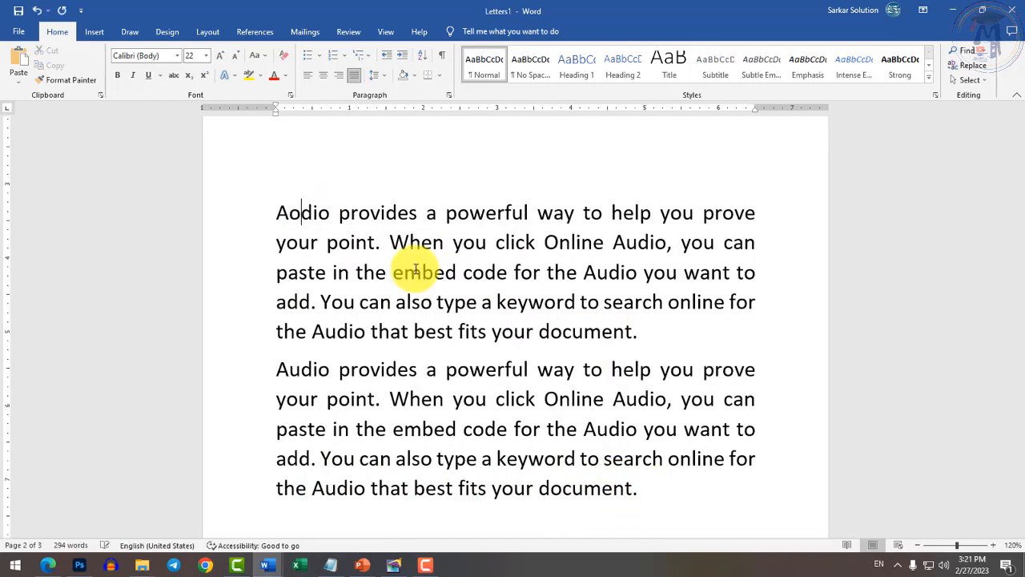
{"action": "key", "text": "Down"}
{"action": "scroll", "coordinate": [331, 205], "scroll_direction": "up", "scroll_amount": 3, "text": "ctrl"}
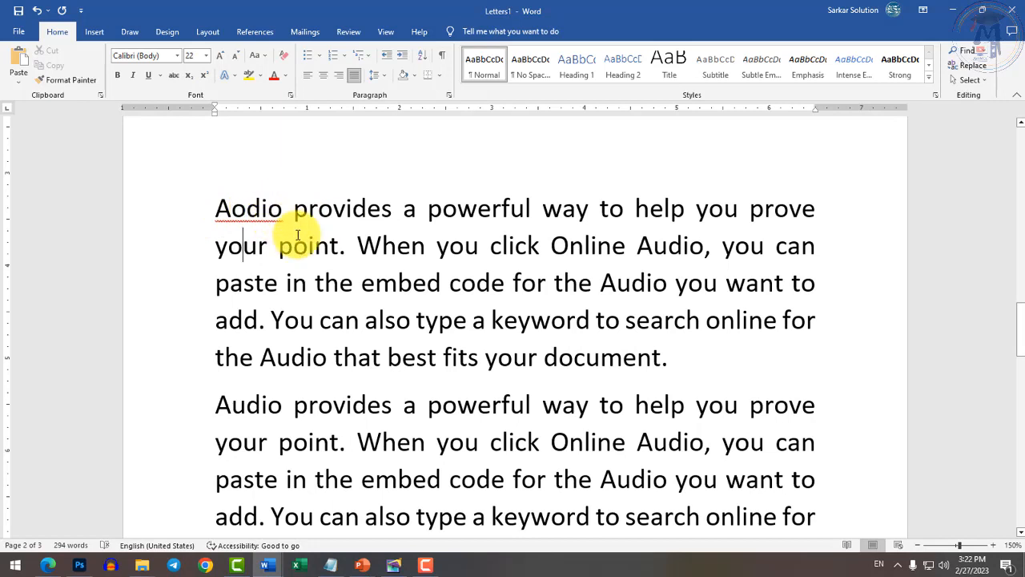
Add a stray space before the period after 'document' and select the flagged 'document .' and 'Aodio'.
{"action": "left_click", "coordinate": [666, 368]}
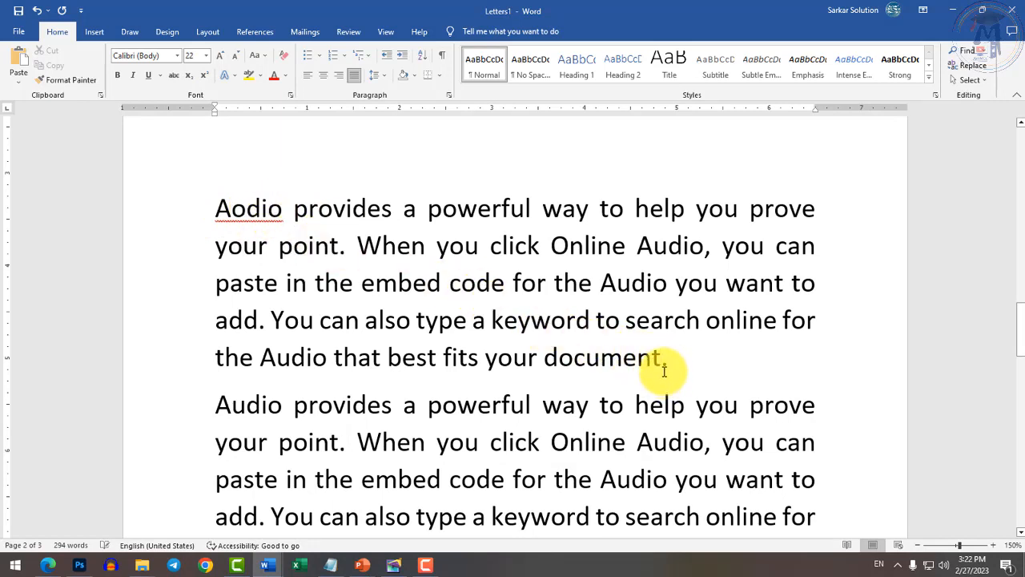
{"action": "left_click", "coordinate": [663, 387]}
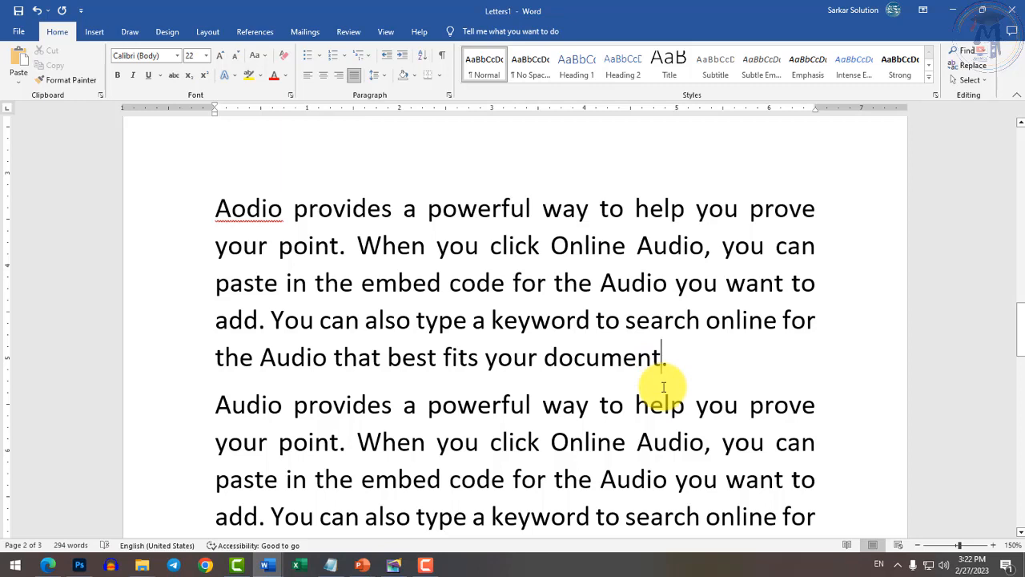
{"action": "left_click", "coordinate": [647, 408]}
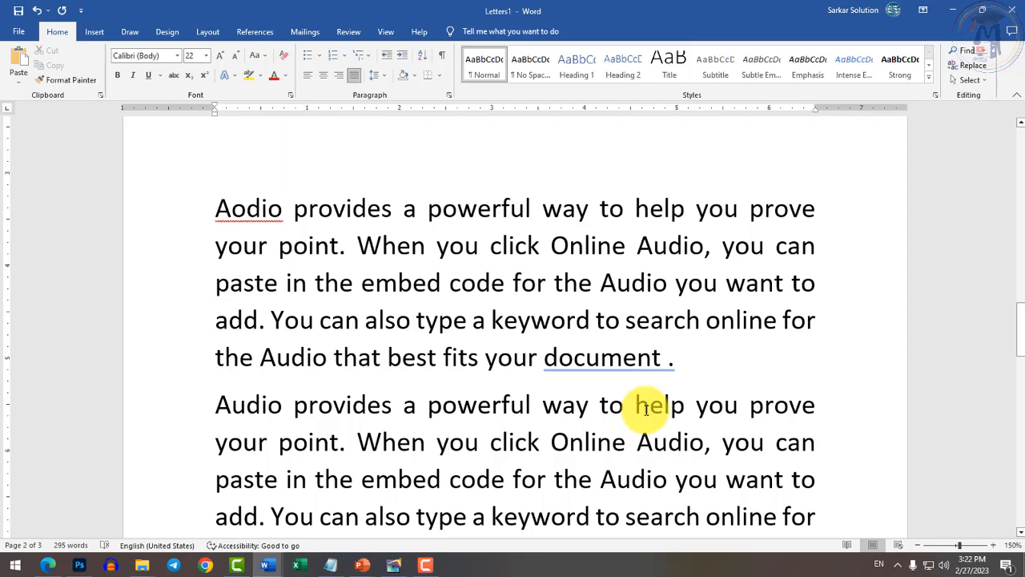
{"action": "left_click_drag", "start_coordinate": [546, 359], "coordinate": [678, 364]}
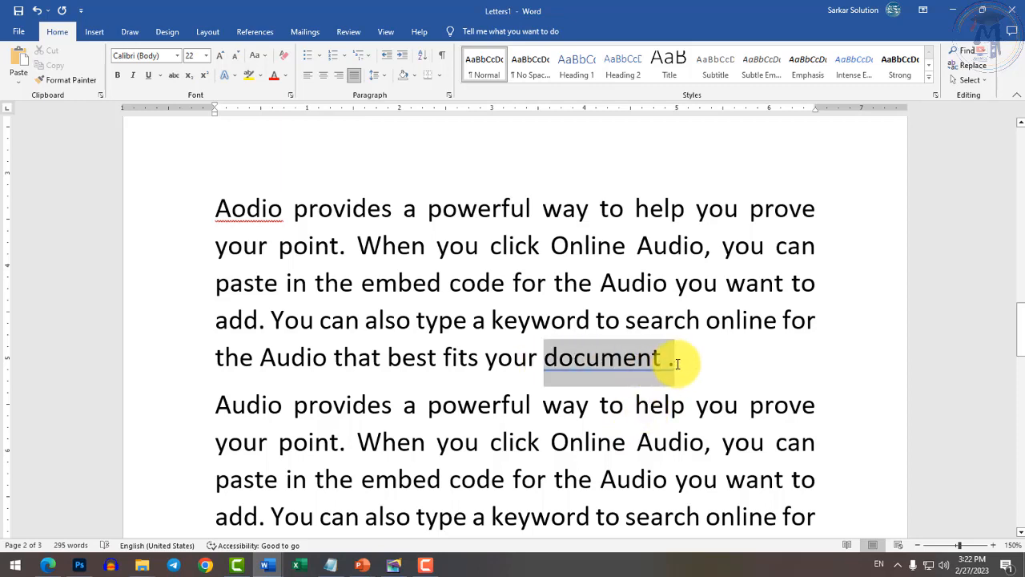
{"action": "left_click_drag", "start_coordinate": [217, 207], "coordinate": [287, 210]}
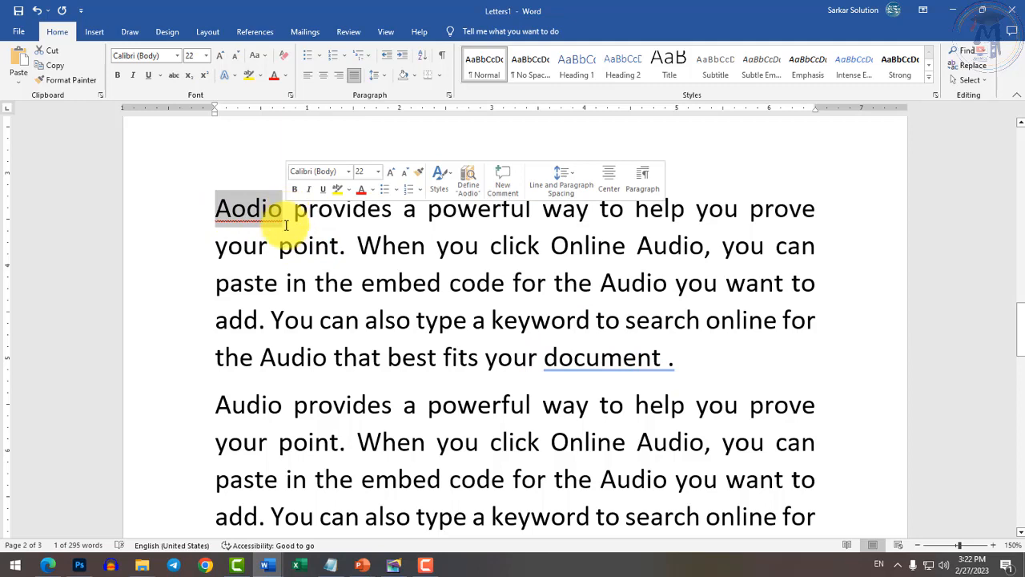
{"action": "left_click", "coordinate": [283, 233]}
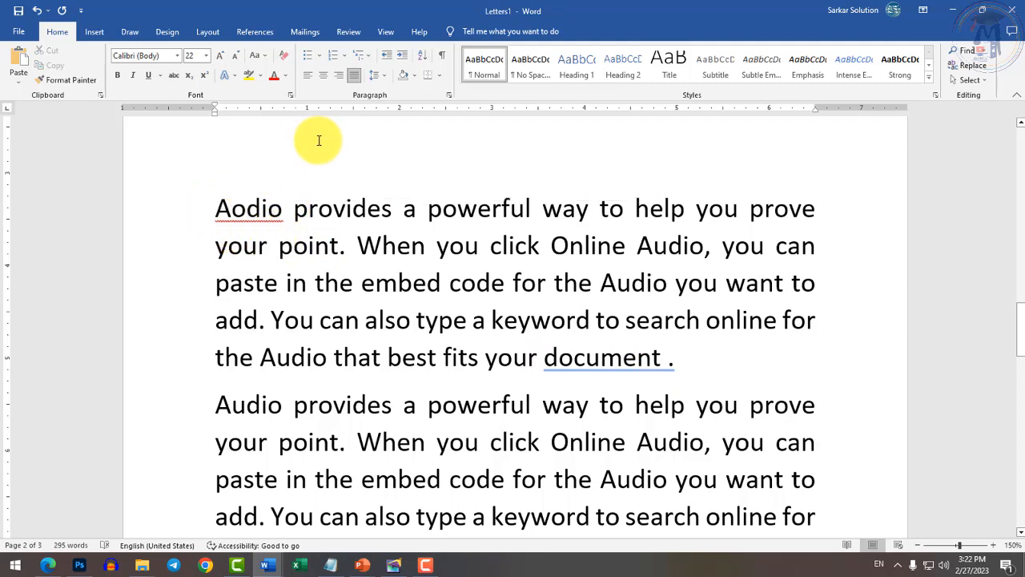
{"action": "left_click", "coordinate": [359, 33]}
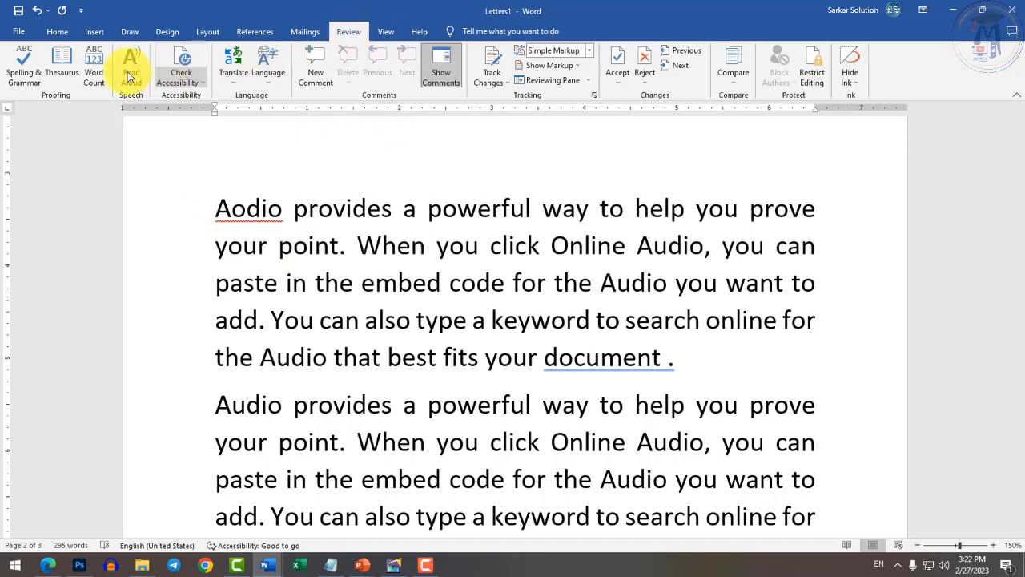
Run Spelling & Grammar, correcting 'Aodio' to 'Audio' and 'document .' to 'document.'.
{"action": "left_click", "coordinate": [24, 74]}
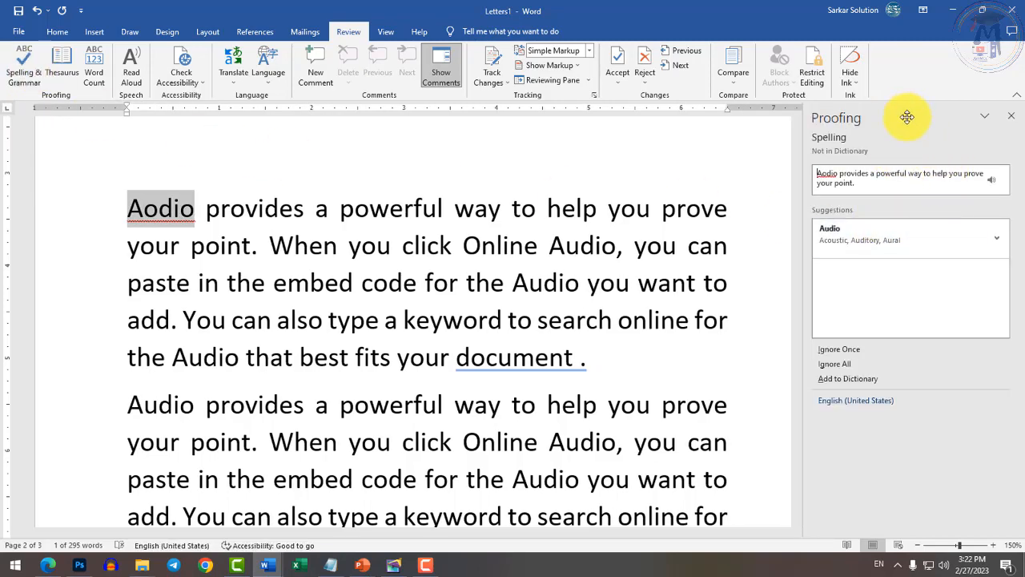
{"action": "left_click_drag", "start_coordinate": [909, 117], "coordinate": [625, 152]}
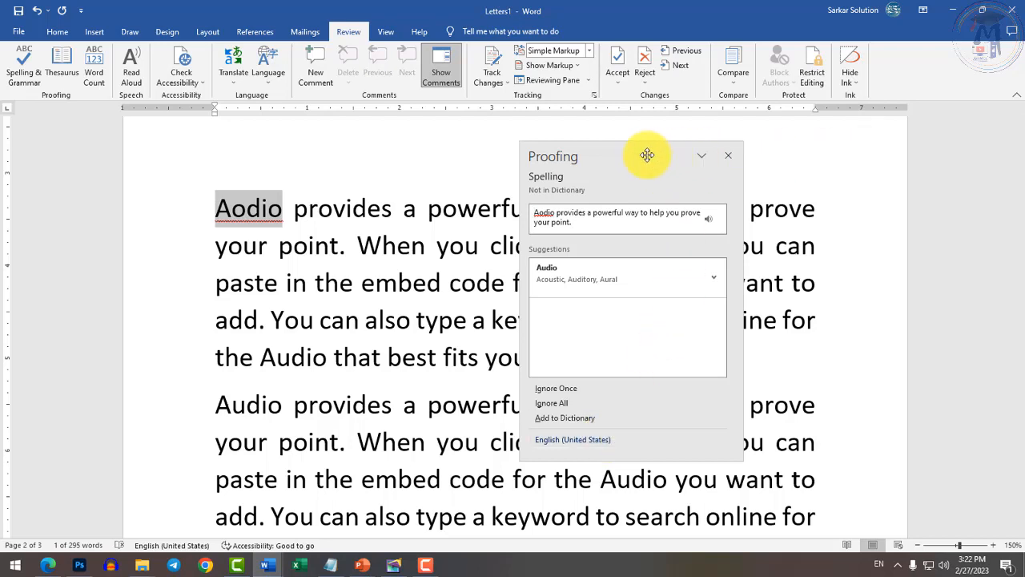
{"action": "left_click_drag", "start_coordinate": [647, 149], "coordinate": [999, 136]}
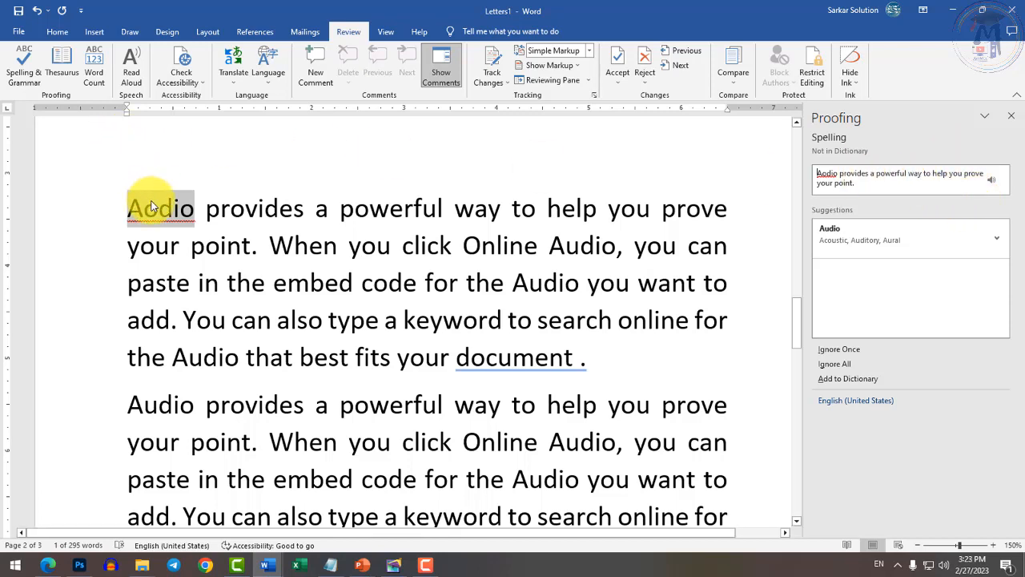
{"action": "left_click", "coordinate": [837, 240]}
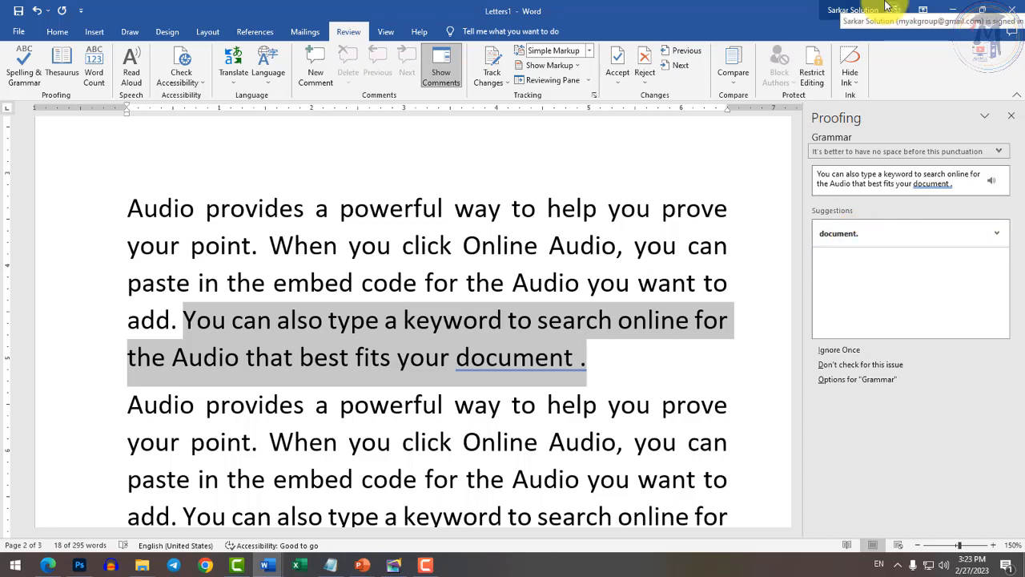
{"action": "left_click", "coordinate": [854, 239]}
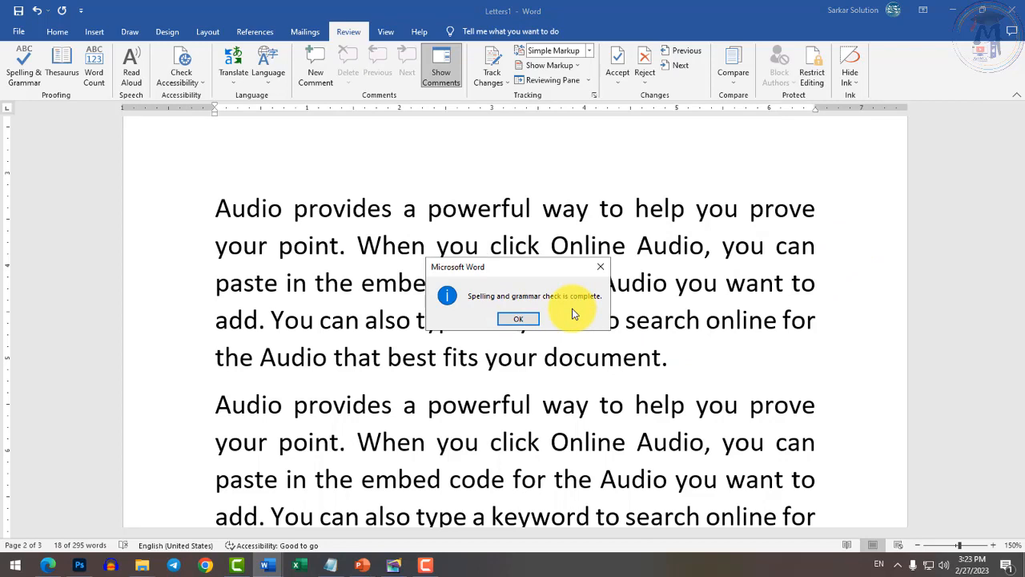
Dismiss the check-complete message, rerun Spelling & Grammar, and dismiss the message again.
{"action": "left_click", "coordinate": [521, 318]}
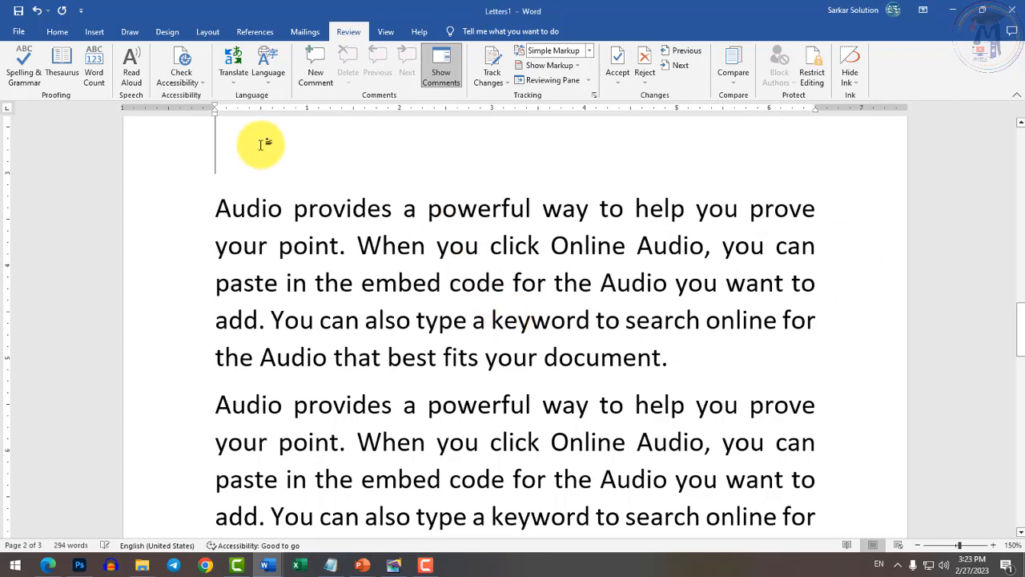
{"action": "left_click", "coordinate": [17, 75]}
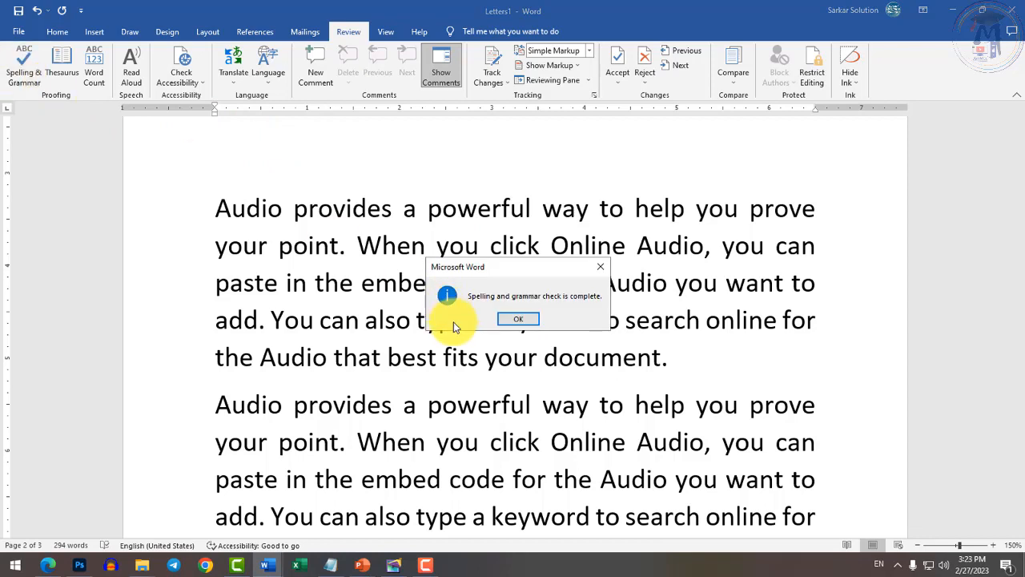
{"action": "left_click", "coordinate": [518, 319]}
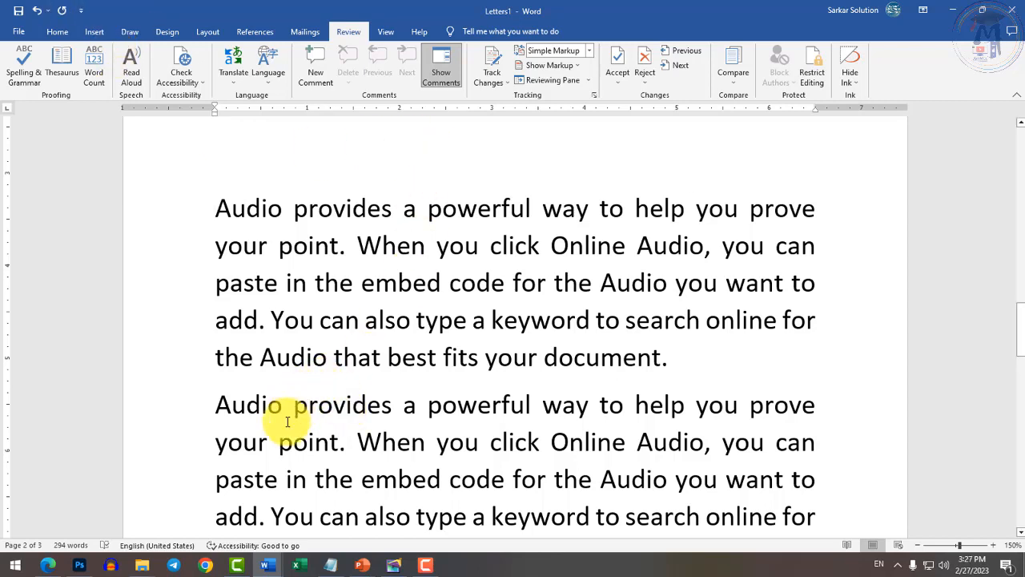
In the Test document, add an empty paragraph below item 10, Macro.
{"action": "mouse_move", "coordinate": [264, 553]}
{"action": "left_click", "coordinate": [247, 522]}
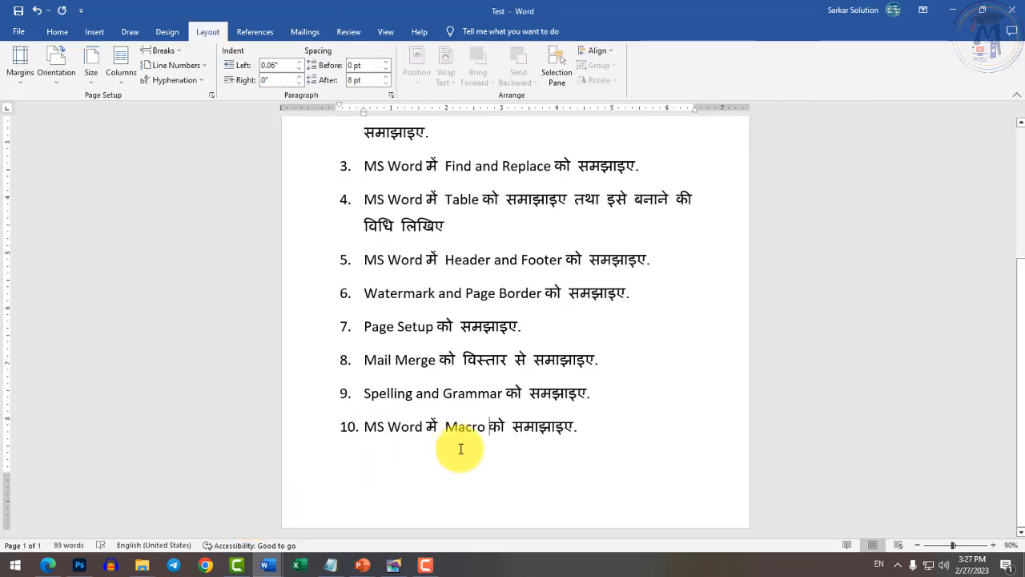
{"action": "scroll", "coordinate": [493, 432], "scroll_direction": "up", "scroll_amount": 3, "text": "ctrl"}
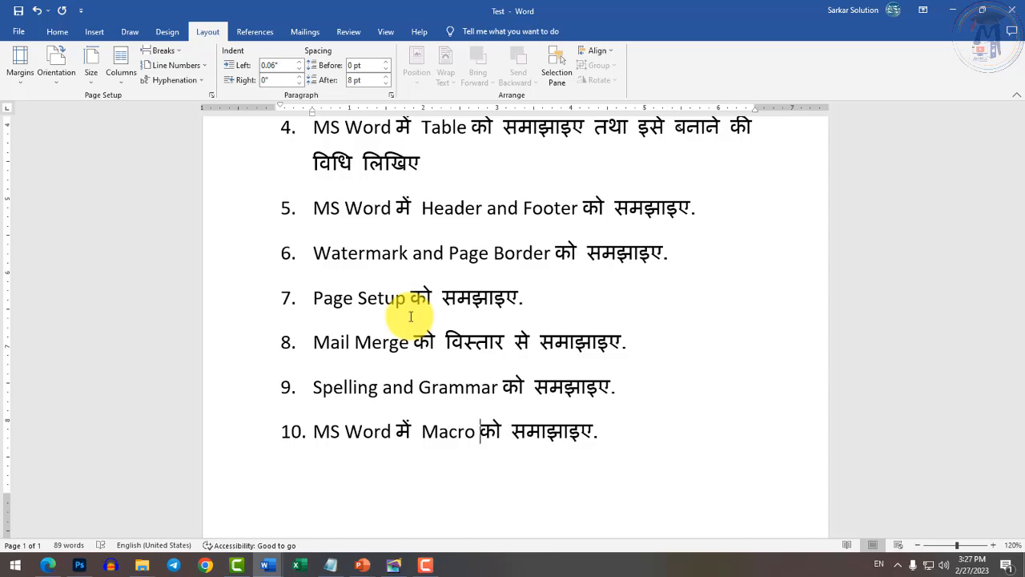
{"action": "key", "text": "Return"}
{"action": "key", "text": "Return"}
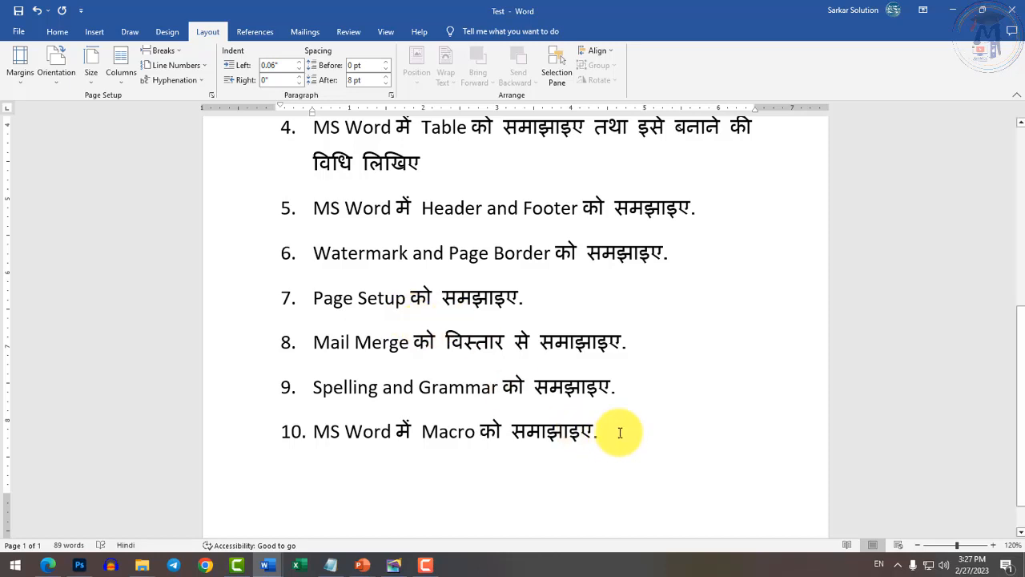
{"action": "scroll", "coordinate": [502, 463], "scroll_direction": "down", "scroll_amount": 1}
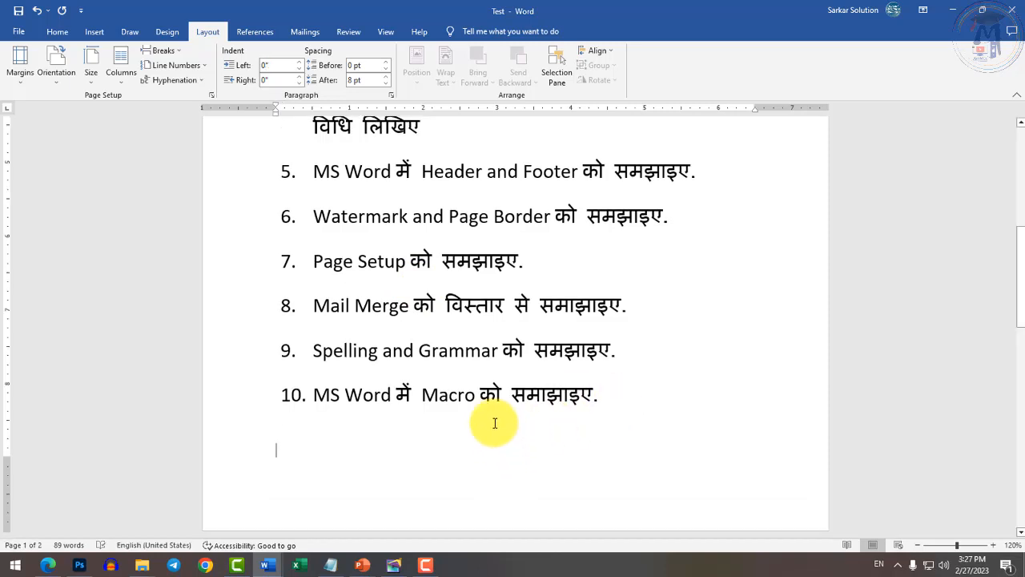
{"action": "left_click_drag", "start_coordinate": [423, 393], "coordinate": [476, 394]}
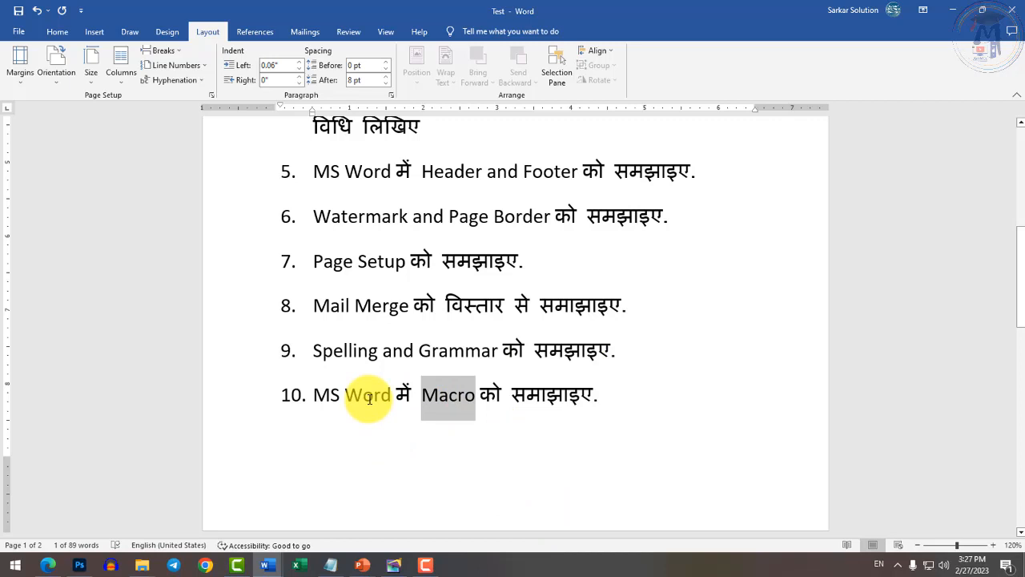
{"action": "scroll", "coordinate": [367, 472], "scroll_direction": "down", "scroll_amount": 1}
{"action": "left_click", "coordinate": [360, 482]}
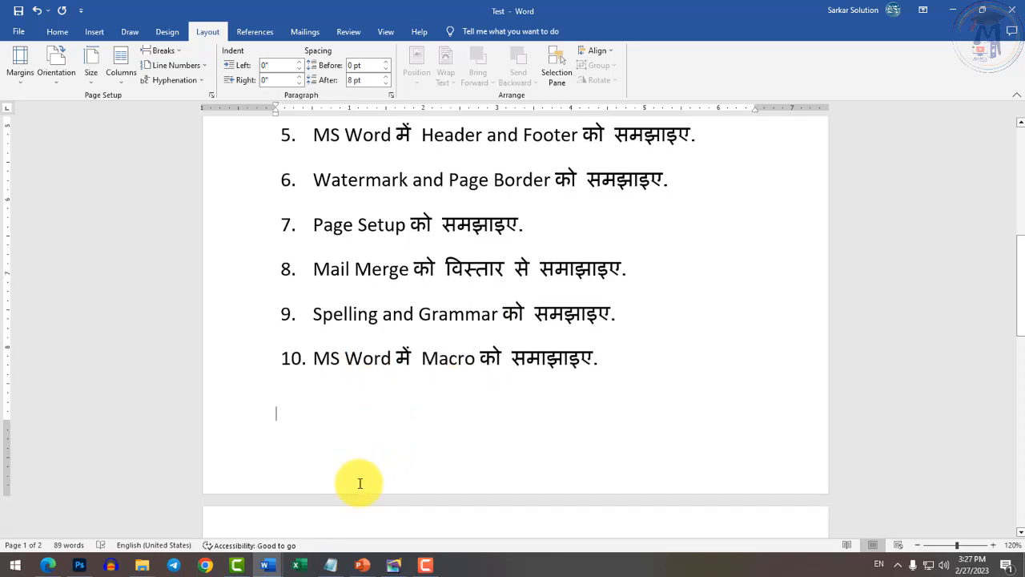
{"action": "key", "text": "Return"}
{"action": "key", "text": "Return"}
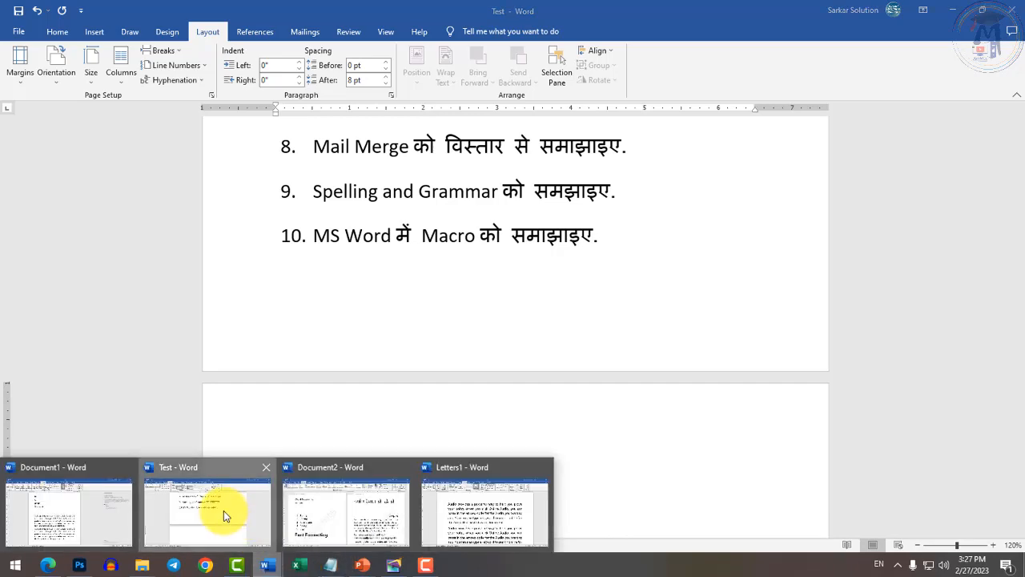
Add a page break at the end of Letters1, then erase the test text 'PGDCA' and 'Post', leaving a blank page.
{"action": "mouse_move", "coordinate": [312, 547]}
{"action": "left_click", "coordinate": [508, 456]}
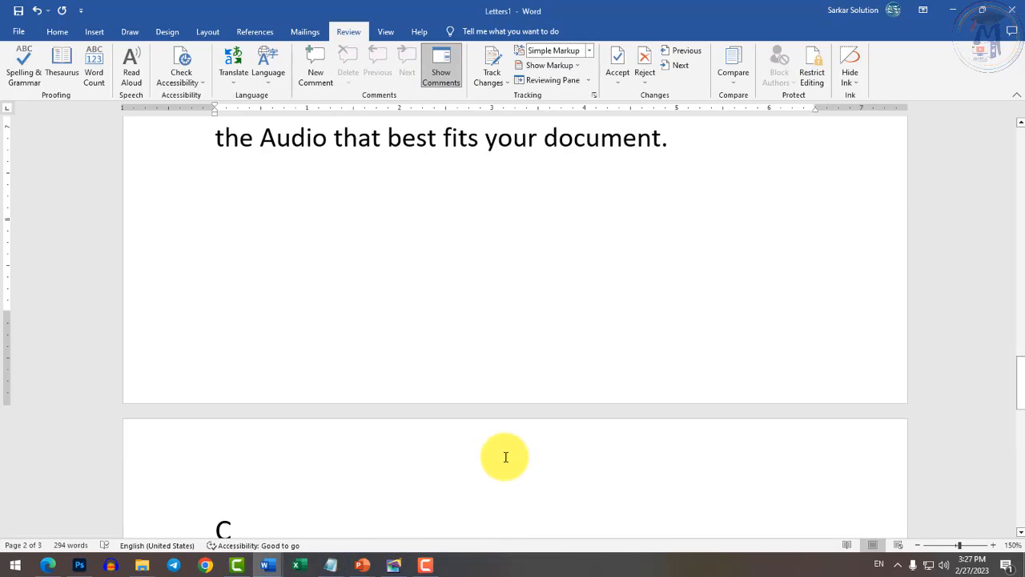
{"action": "scroll", "coordinate": [737, 458], "scroll_direction": "up", "scroll_amount": 3}
{"action": "scroll", "coordinate": [498, 443], "scroll_direction": "down", "scroll_amount": 2}
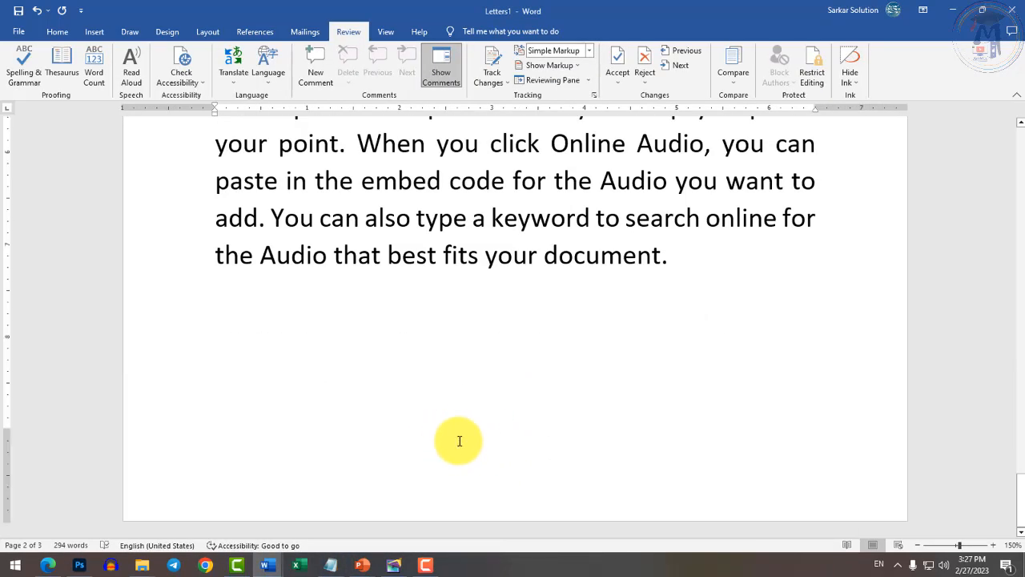
{"action": "key", "text": "Return"}
{"action": "key", "text": "ctrl+Return"}
{"action": "key", "text": "ctrl+Return"}
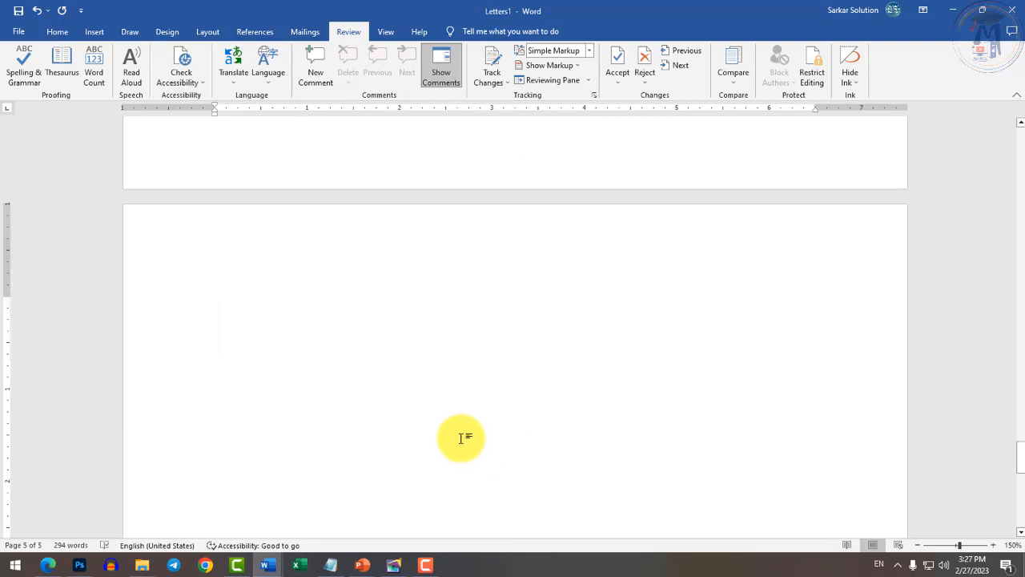
{"action": "type", "text": "PGDCA"}
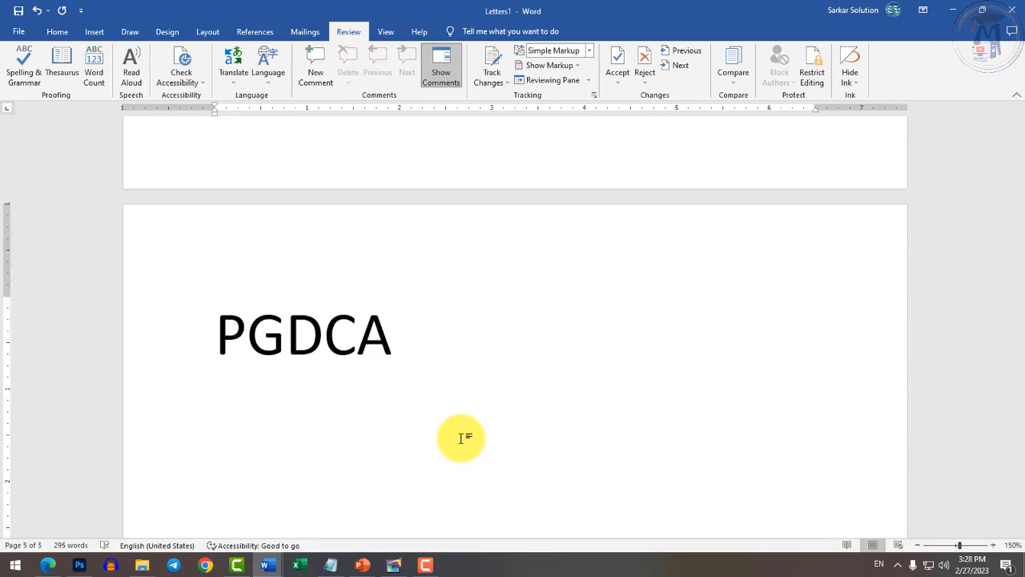
{"action": "key", "text": "Return"}
{"action": "type", "text": "Post"}
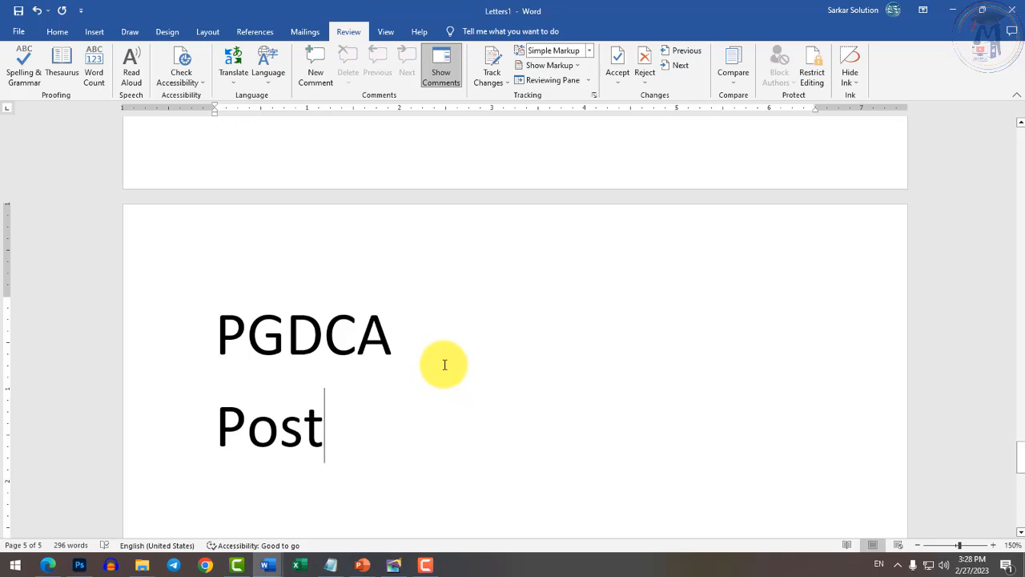
{"action": "key", "text": "BackSpace"}
{"action": "key", "text": "BackSpace"}
{"action": "key", "text": "BackSpace"}
{"action": "key", "text": "BackSpace"}
{"action": "key", "text": "BackSpace"}
{"action": "key", "text": "BackSpace"}
{"action": "key", "text": "BackSpace"}
{"action": "key", "text": "BackSpace"}
{"action": "key", "text": "BackSpace"}
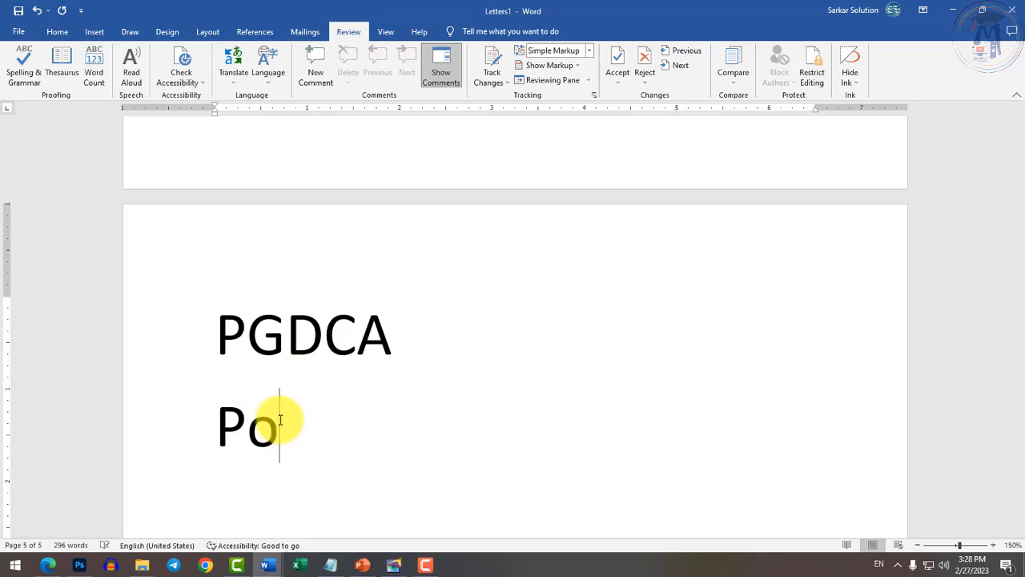
{"action": "key", "text": "BackSpace"}
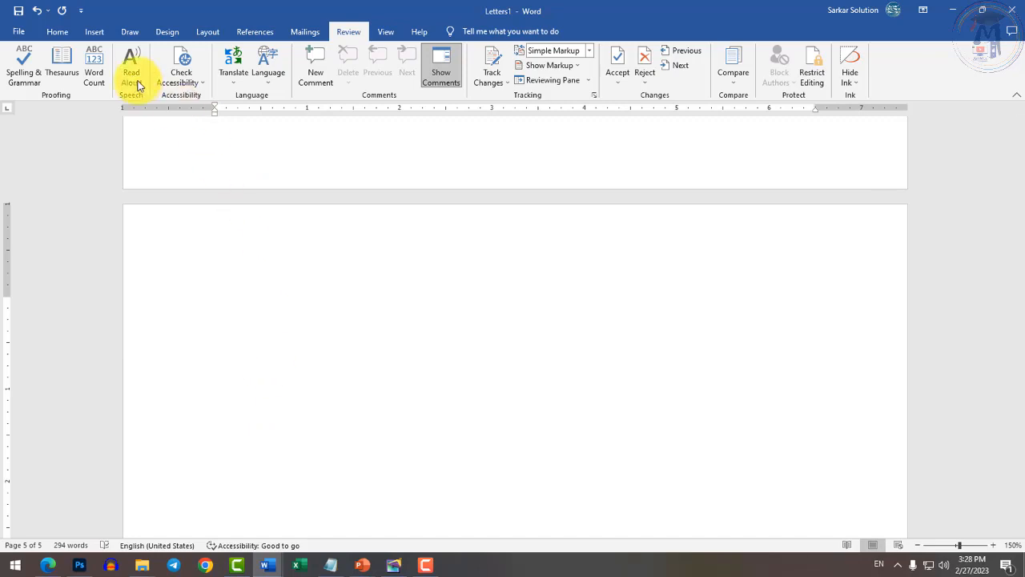
Record a new macro, Macro1, for all documents with the Ctrl+7 shortcut.
{"action": "left_click", "coordinate": [387, 32]}
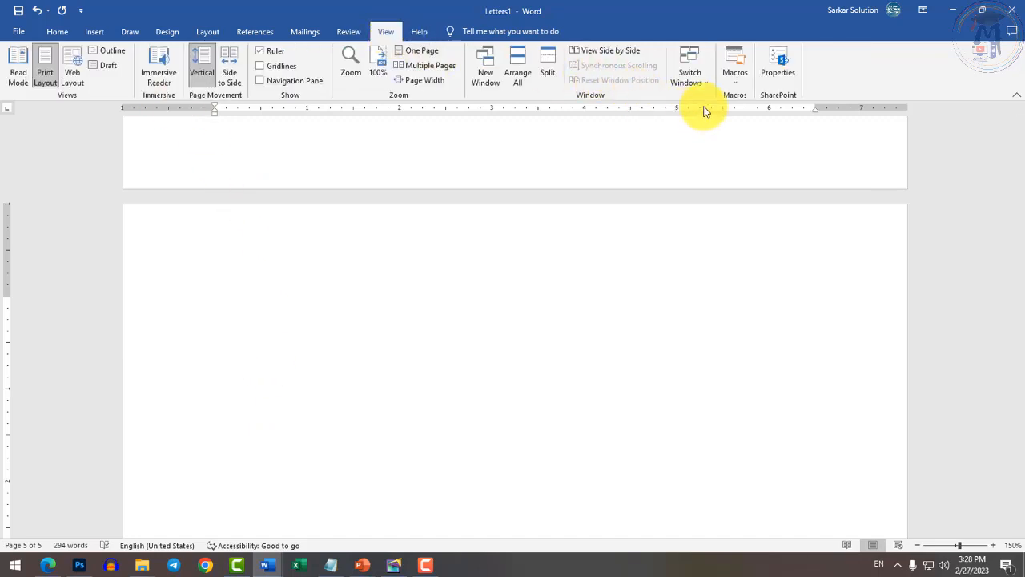
{"action": "left_click", "coordinate": [733, 81]}
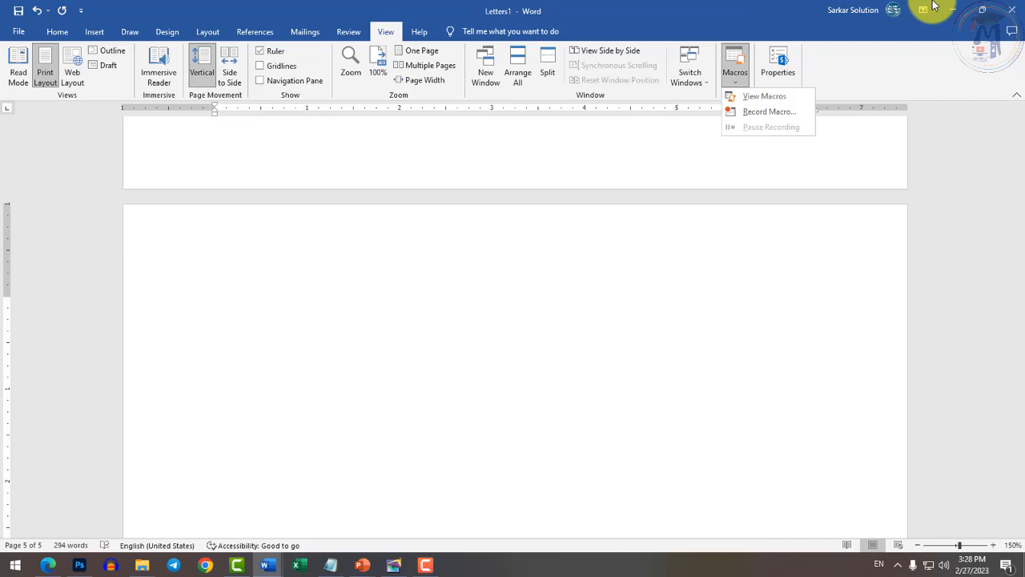
{"action": "left_click", "coordinate": [786, 114]}
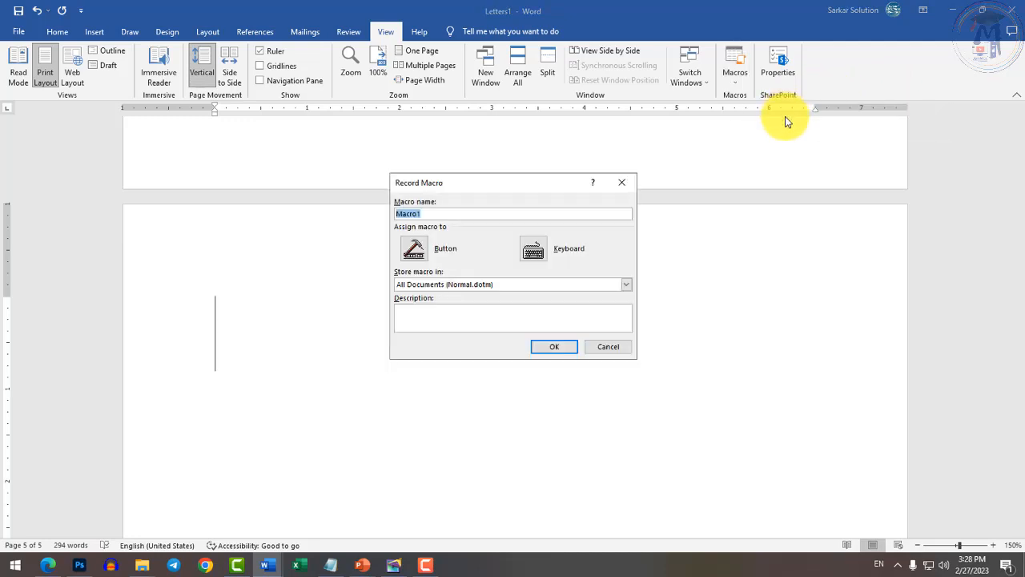
{"action": "left_click_drag", "start_coordinate": [522, 185], "coordinate": [527, 168]}
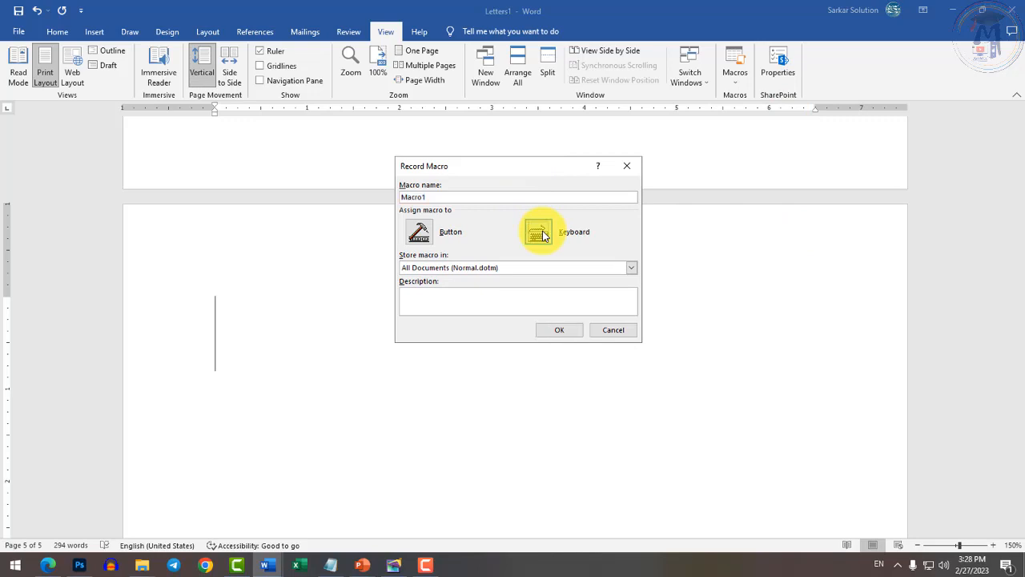
{"action": "left_click", "coordinate": [540, 233]}
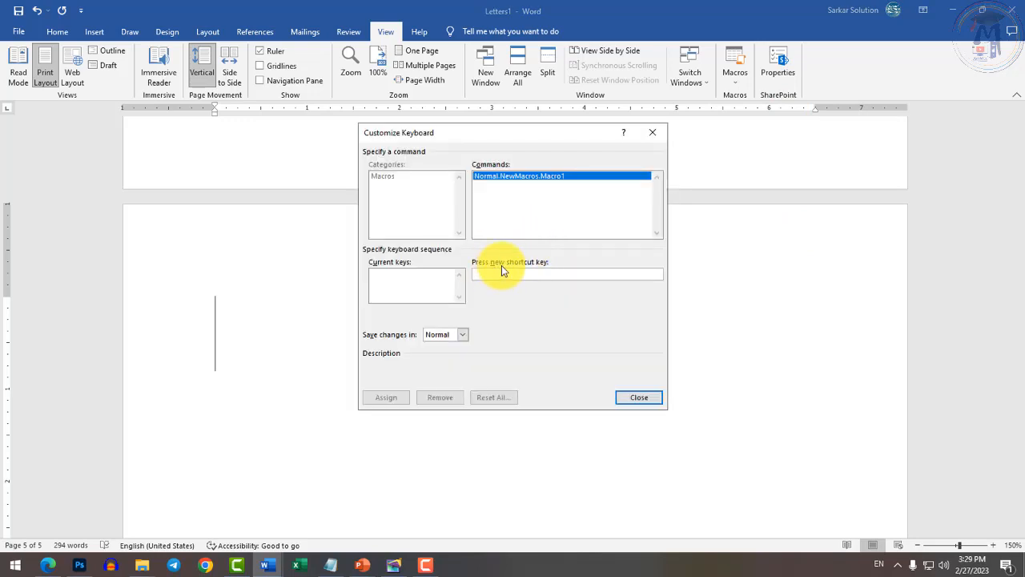
{"action": "key", "text": "ctrl+7"}
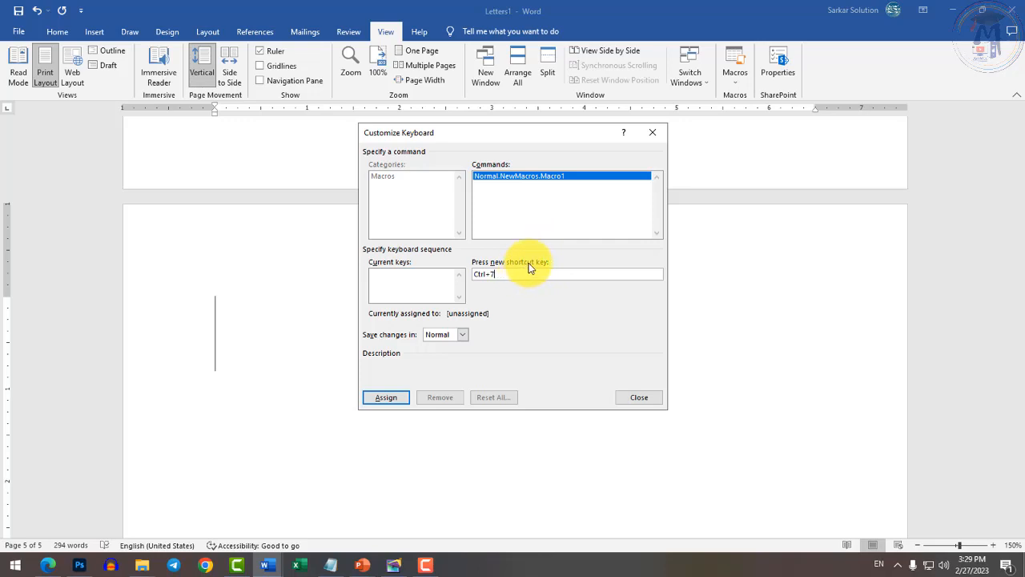
{"action": "left_click", "coordinate": [380, 400]}
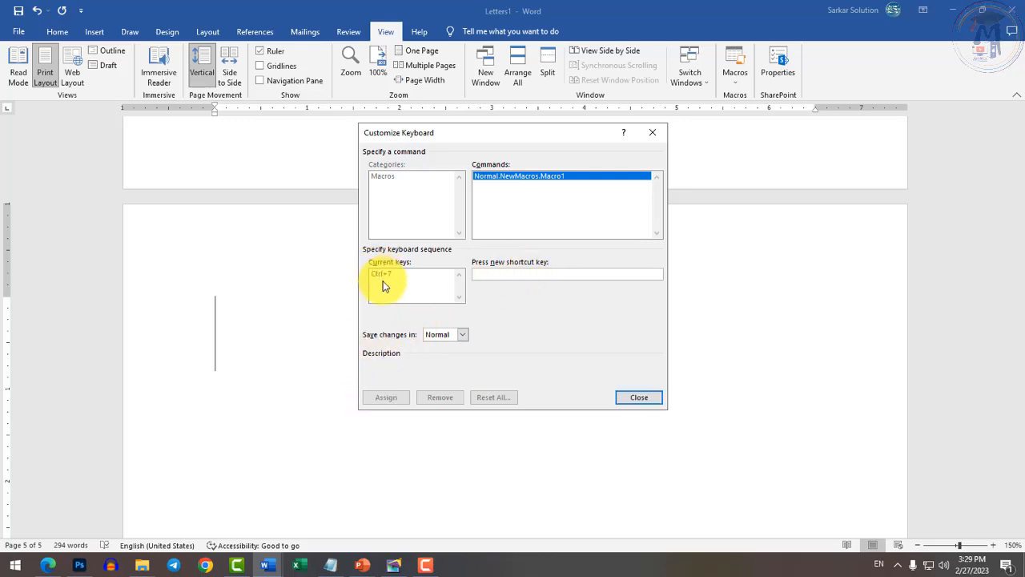
{"action": "left_click", "coordinate": [641, 398]}
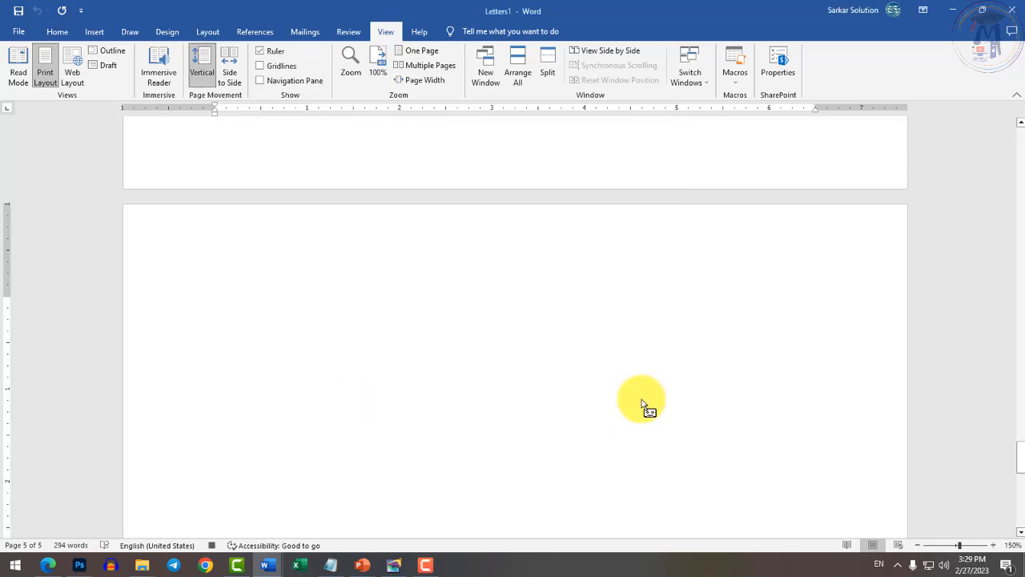
Type the heading lines 'PGDCA', 'Post Graduate Diploma' and 'In Computer Application'.
{"action": "type", "text": "PGDCA"}
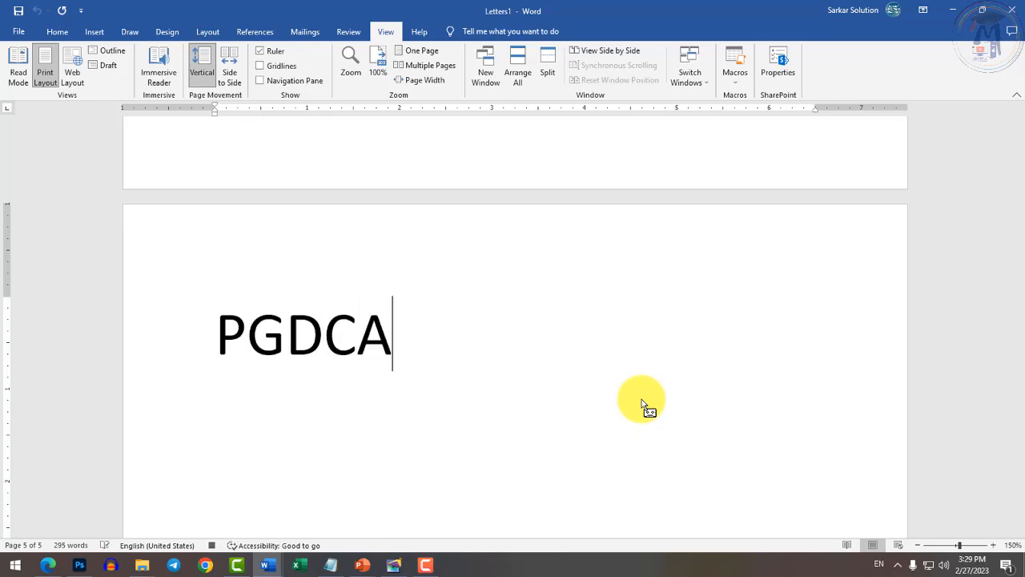
{"action": "key", "text": "Return"}
{"action": "type", "text": "Post Gradua"}
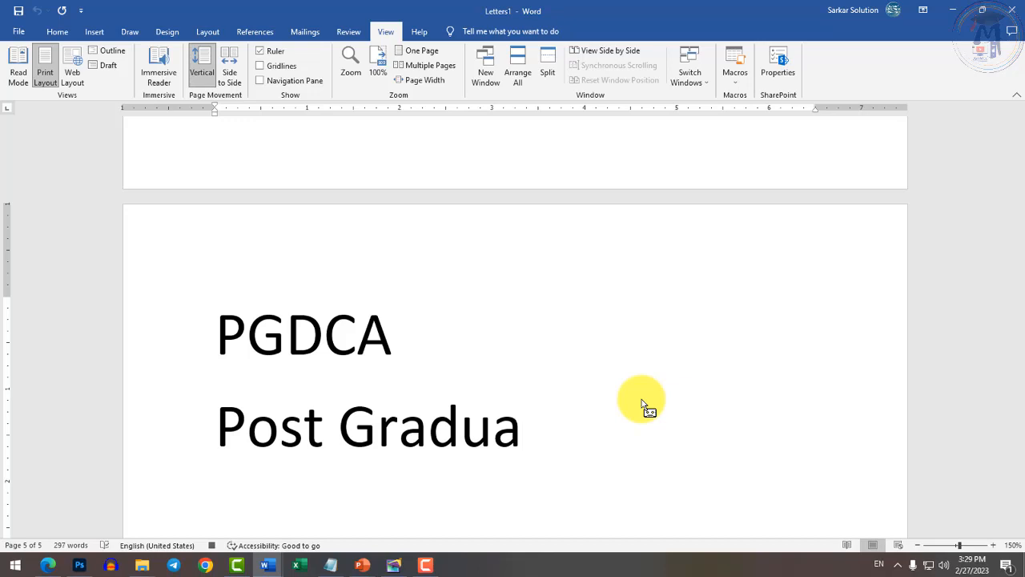
{"action": "key", "text": "BackSpace"}
{"action": "type", "text": "a"}
{"action": "key", "text": "BackSpace"}
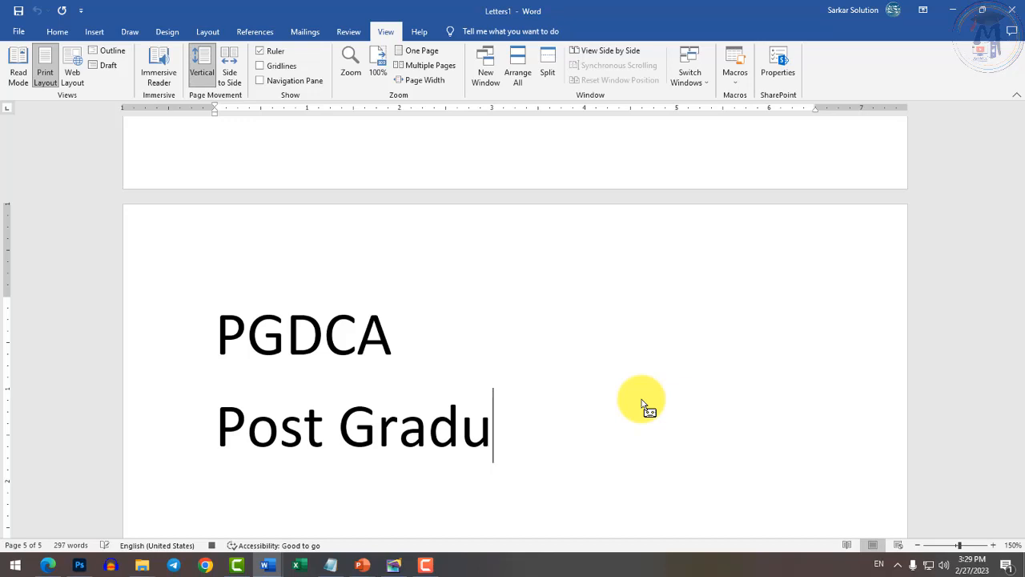
{"action": "type", "text": "ate Diplom"}
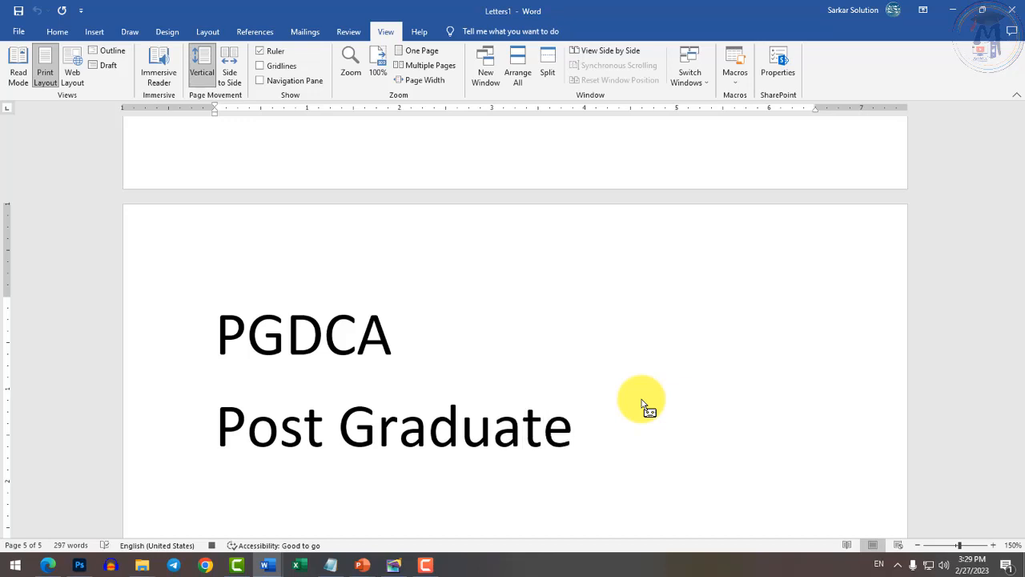
{"action": "type", "text": "a"}
{"action": "key", "text": "Return"}
{"action": "type", "text": "In"}
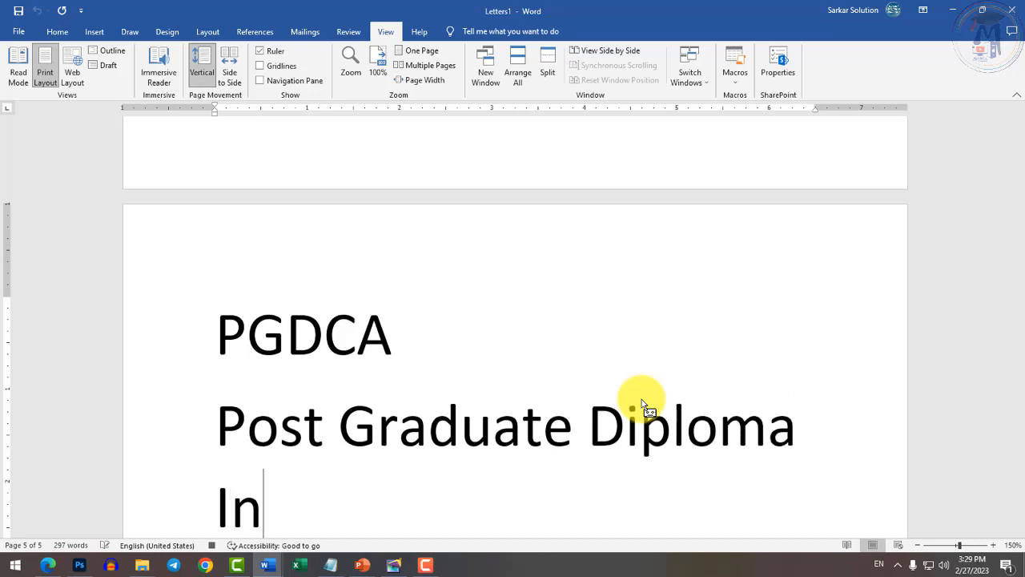
{"action": "type", "text": " Computer Application"}
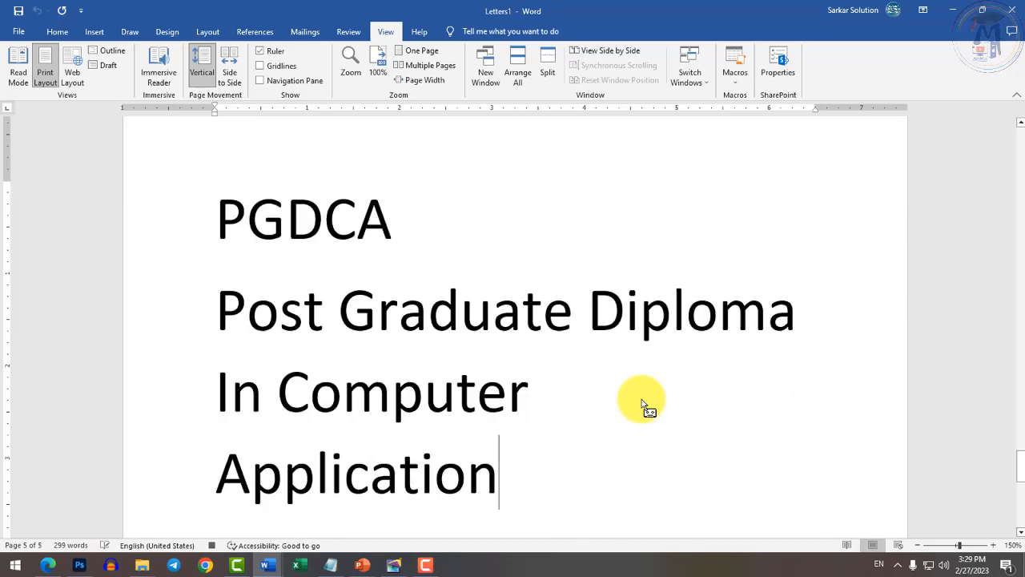
{"action": "key", "text": "Return"}
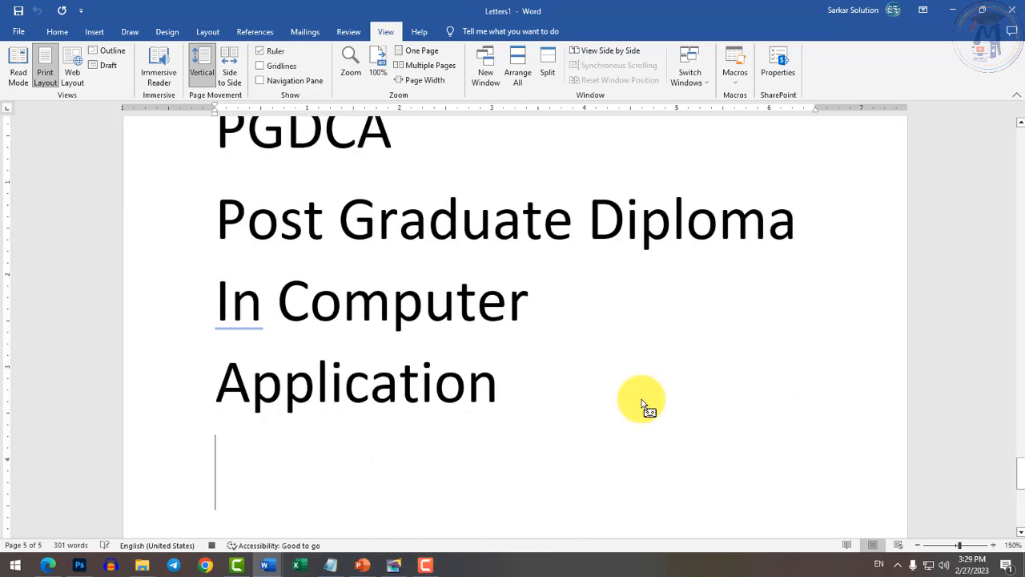
Add a 'Subject:-' line followed by '1. Fundamental of Computer'.
{"action": "type", "text": "Subject"}
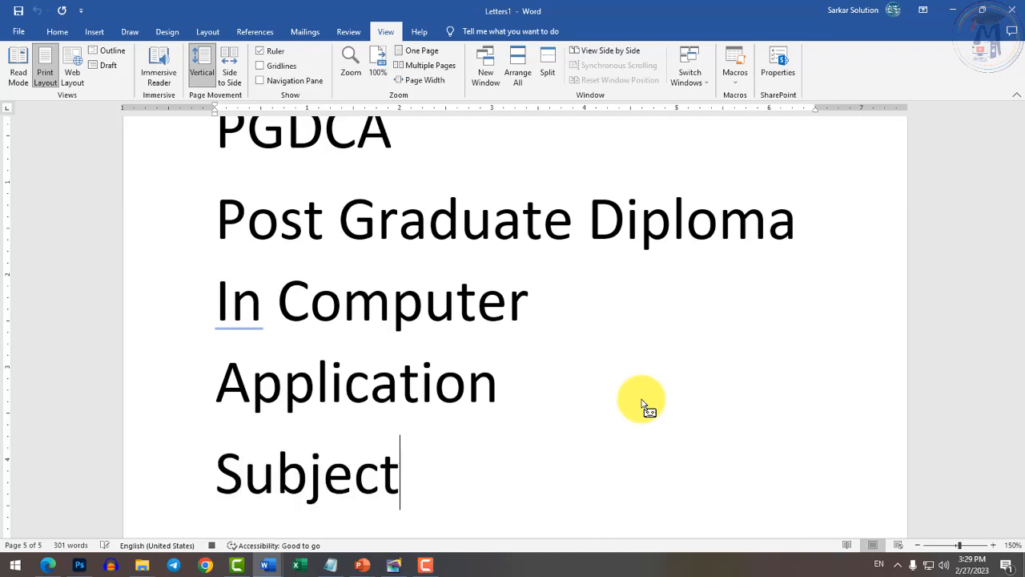
{"action": "type", "text": "L:"}
{"action": "key", "text": "BackSpace"}
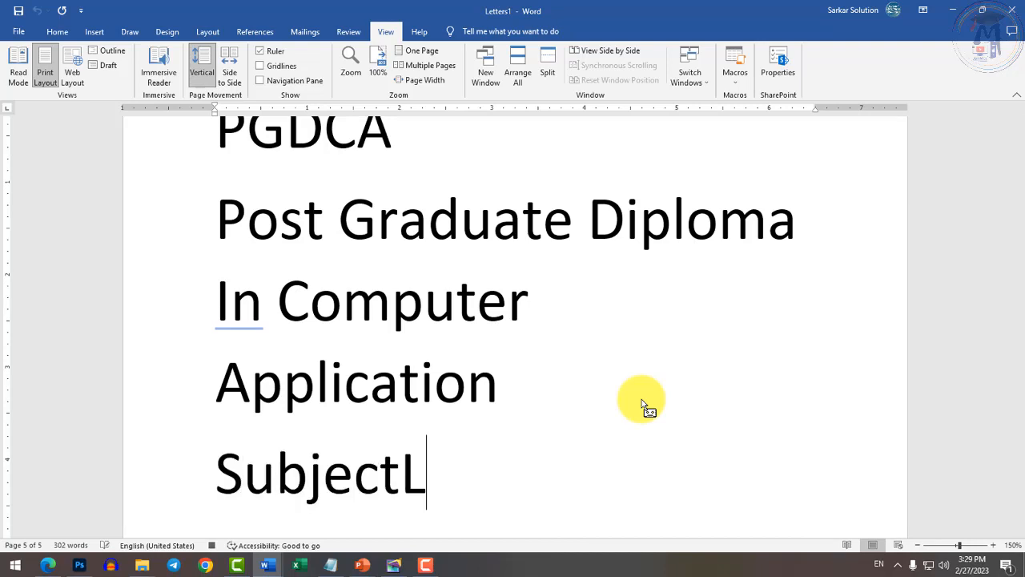
{"action": "key", "text": "BackSpace"}
{"action": "type", "text": ":-"}
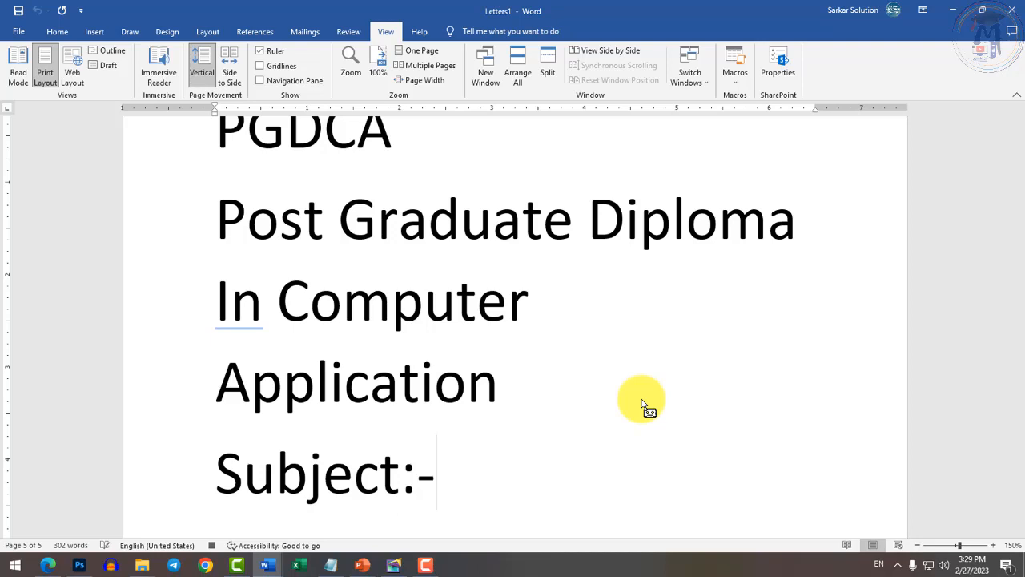
{"action": "key", "text": "Return"}
{"action": "type", "text": "1"}
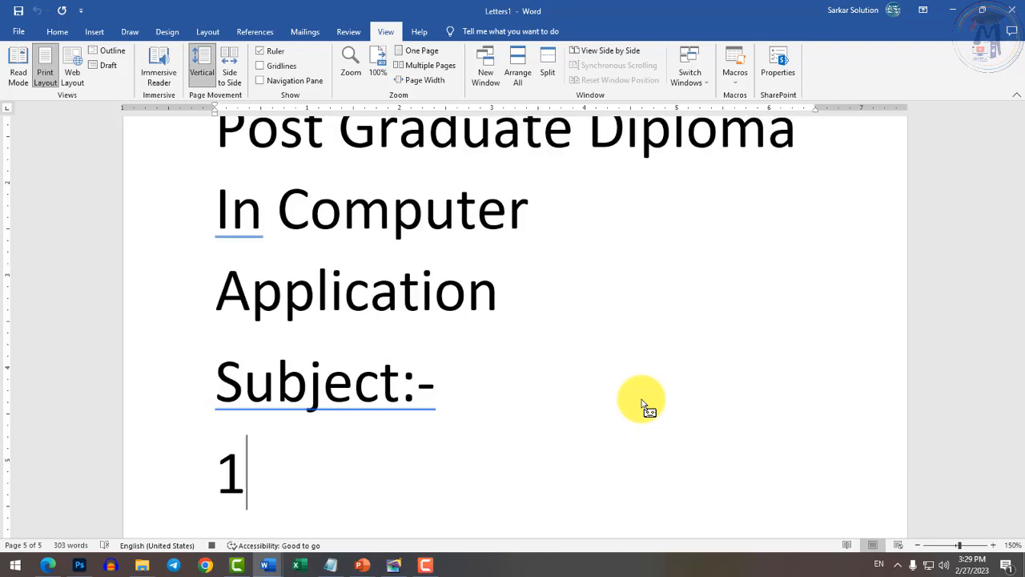
{"action": "type", "text": ". Fundame"}
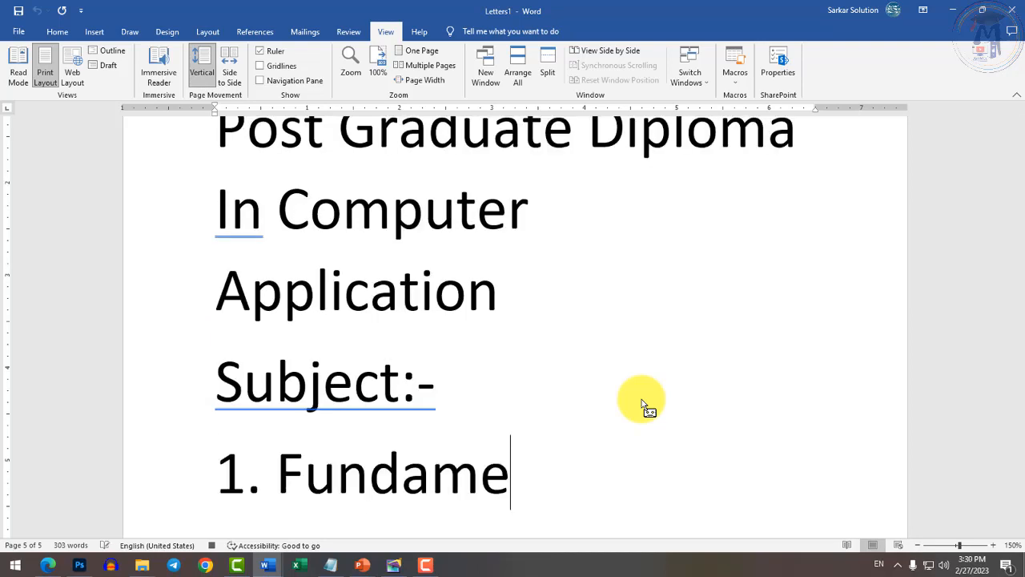
{"action": "type", "text": "ntal of Computer"}
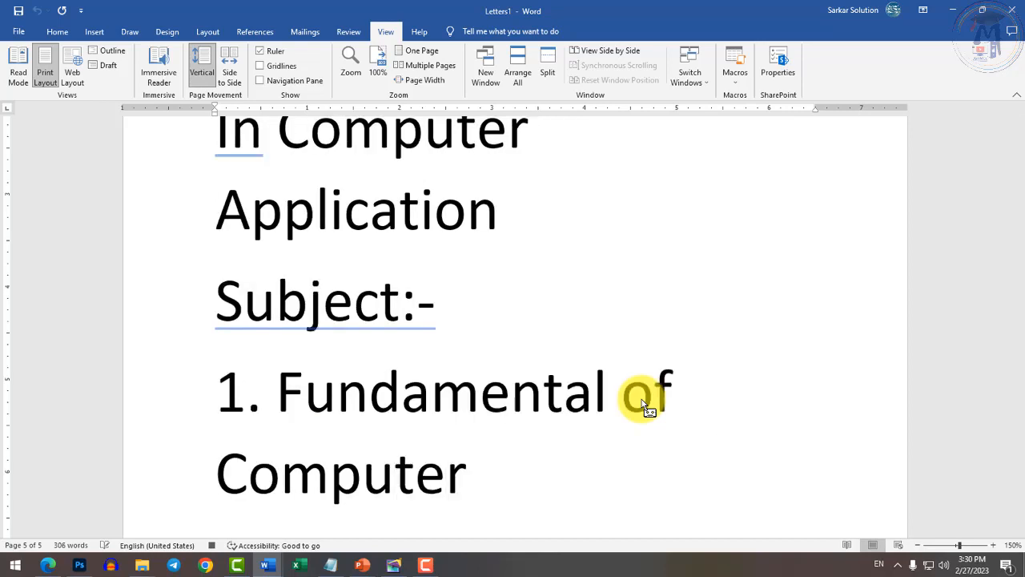
{"action": "key", "text": "Return"}
Add the subjects '2. PC Packages', '3 MS Access' and '4. Multimedia', fixing typos.
{"action": "type", "text": "2. Pack"}
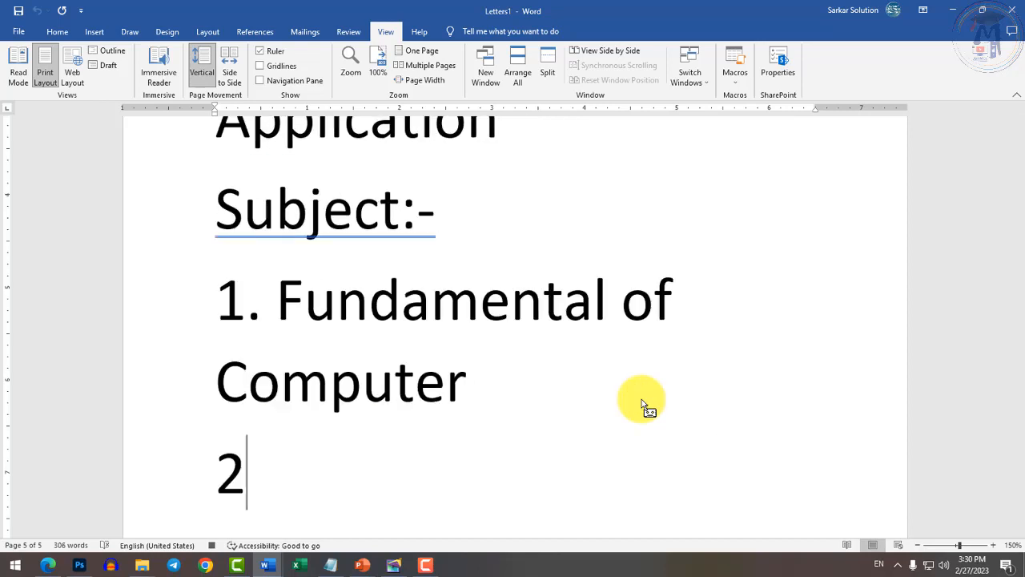
{"action": "key", "text": "BackSpace"}
{"action": "key", "text": "BackSpace"}
{"action": "key", "text": "BackSpace"}
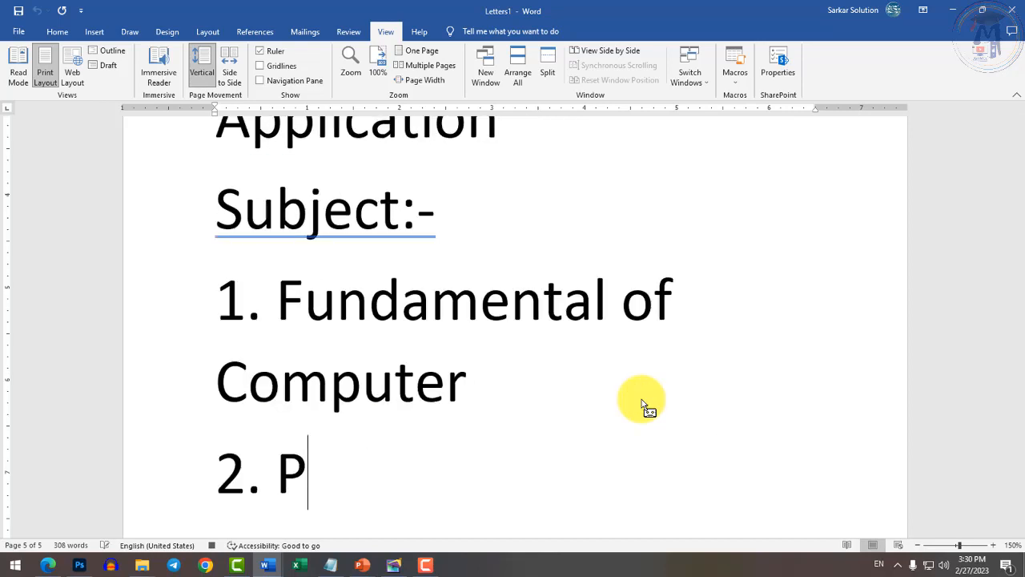
{"action": "type", "text": "C Pakc"}
{"action": "key", "text": "BackSpace"}
{"action": "key", "text": "BackSpace"}
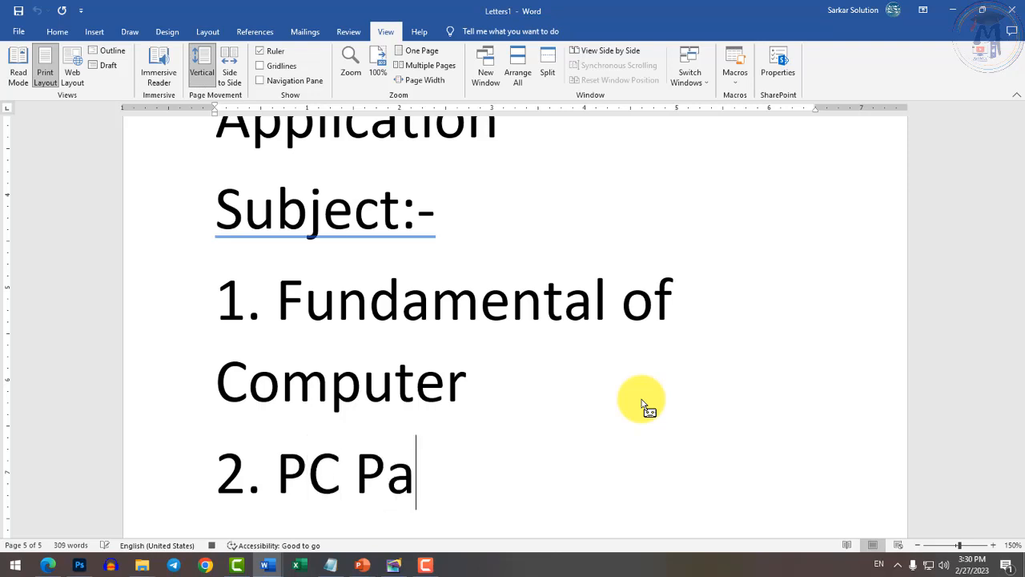
{"action": "type", "text": "ckages"}
{"action": "key", "text": "Return"}
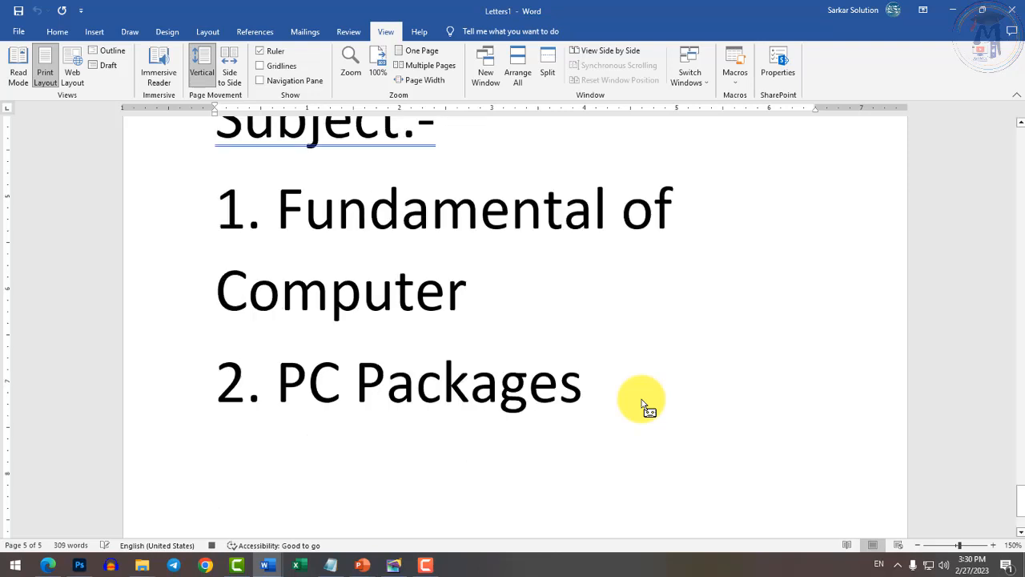
{"action": "type", "text": "3."}
{"action": "type", "text": "MS Access"}
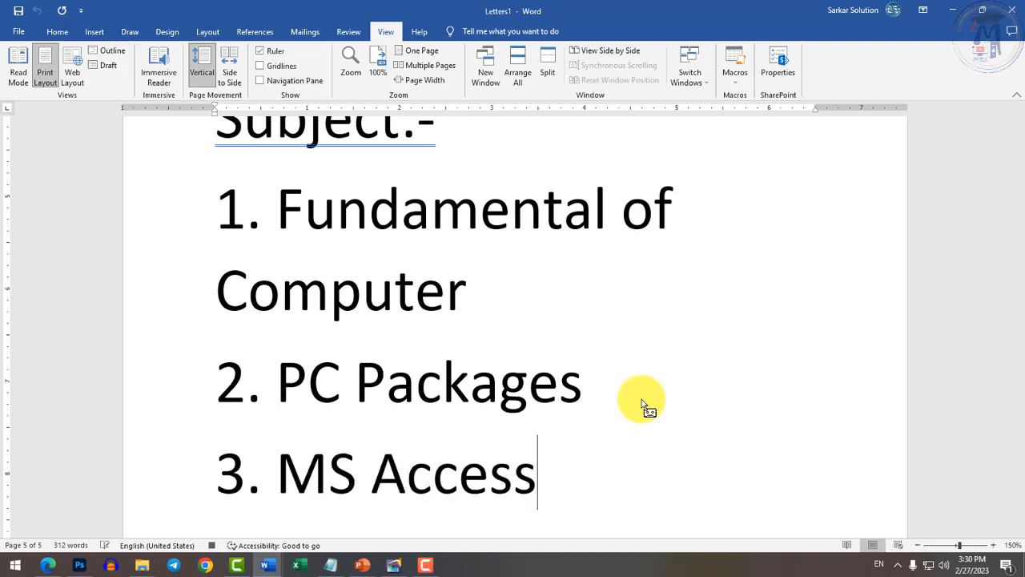
{"action": "key", "text": "Return"}
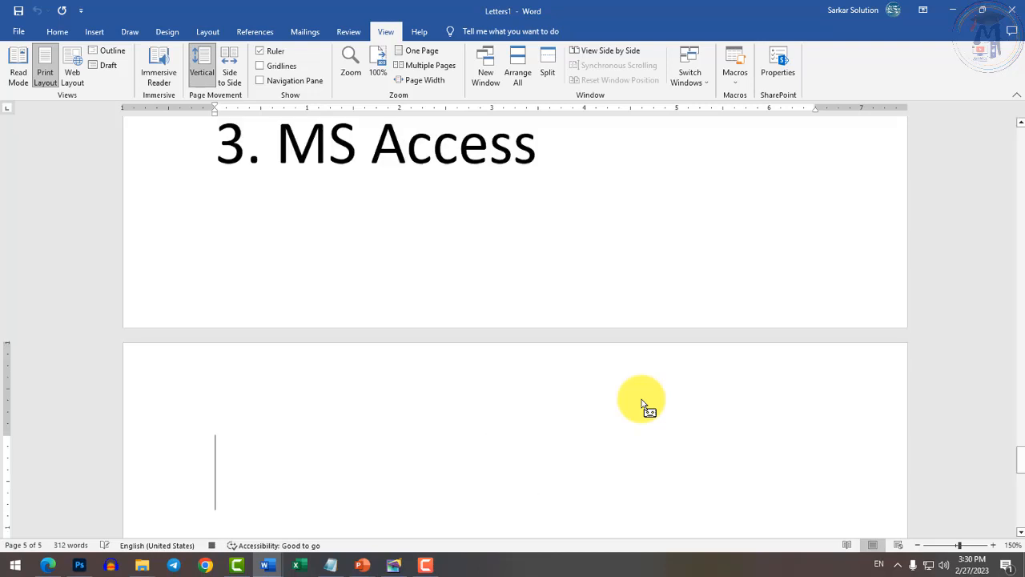
{"action": "type", "text": "4. Multimedia"}
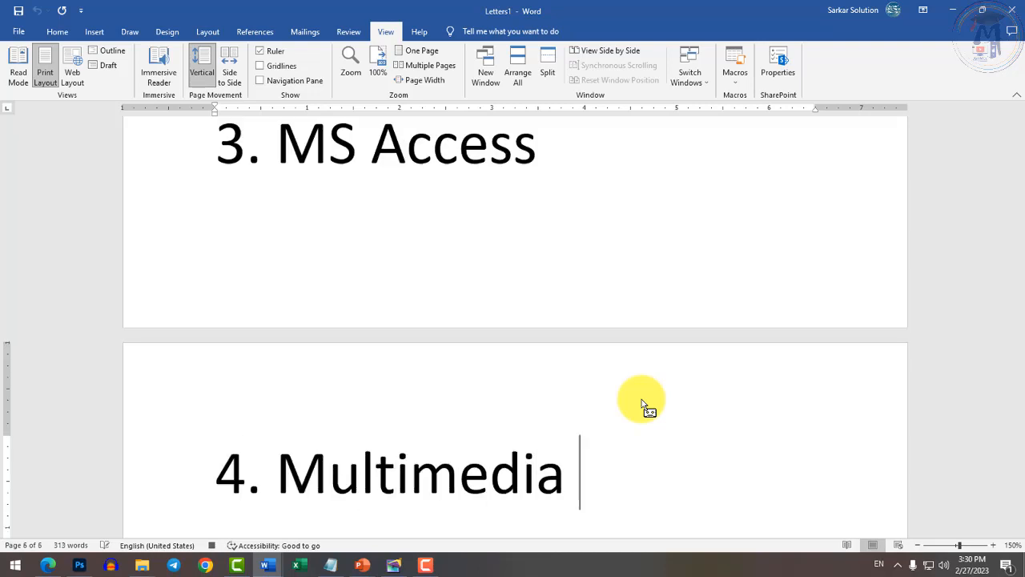
{"action": "key", "text": "BackSpace"}
{"action": "scroll", "coordinate": [645, 404], "scroll_direction": "up", "scroll_amount": 10}
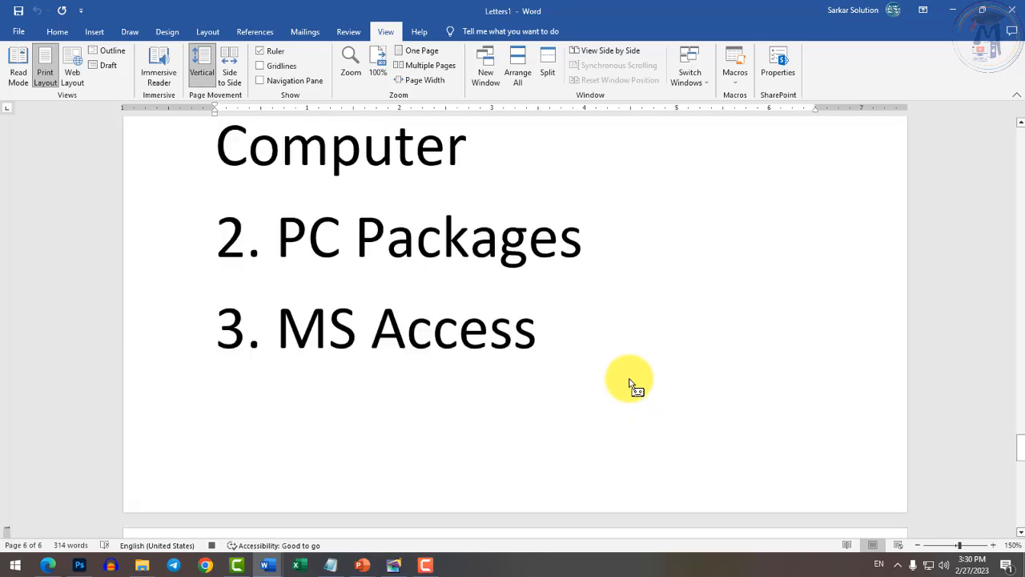
Stop recording the macro from the Macros menu.
{"action": "scroll", "coordinate": [425, 341], "scroll_direction": "up", "scroll_amount": 1}
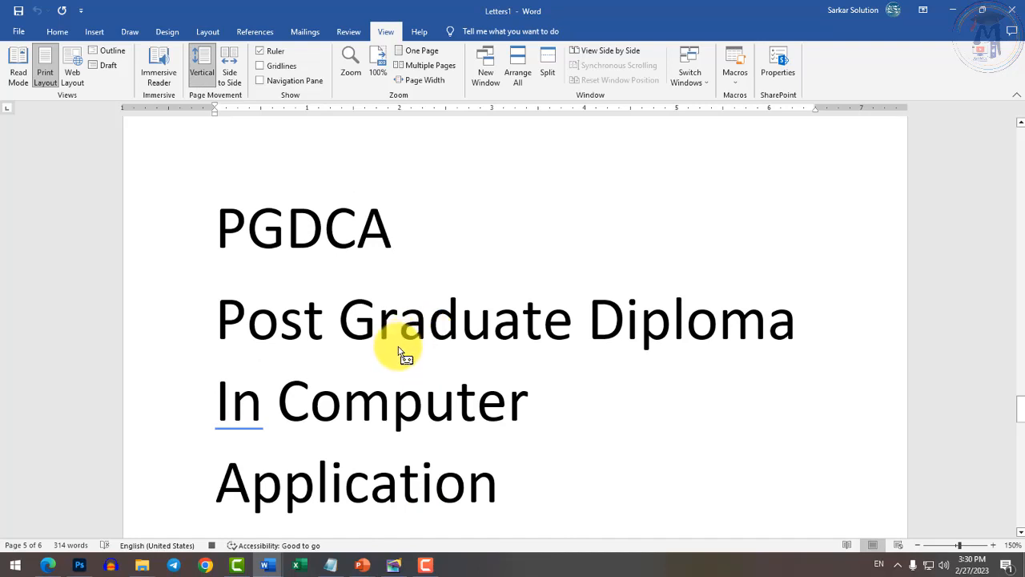
{"action": "left_click", "coordinate": [584, 411]}
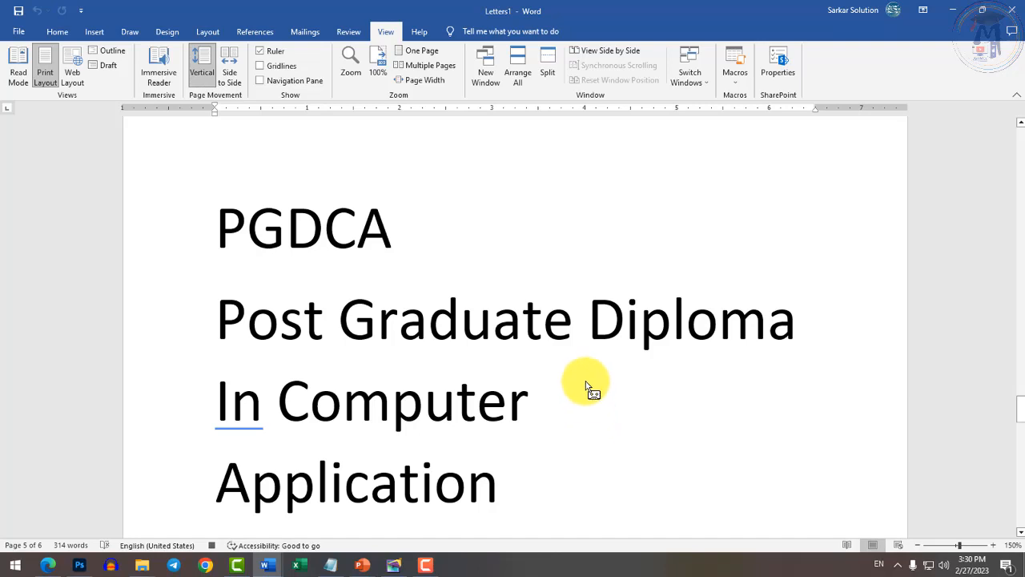
{"action": "left_click", "coordinate": [735, 80]}
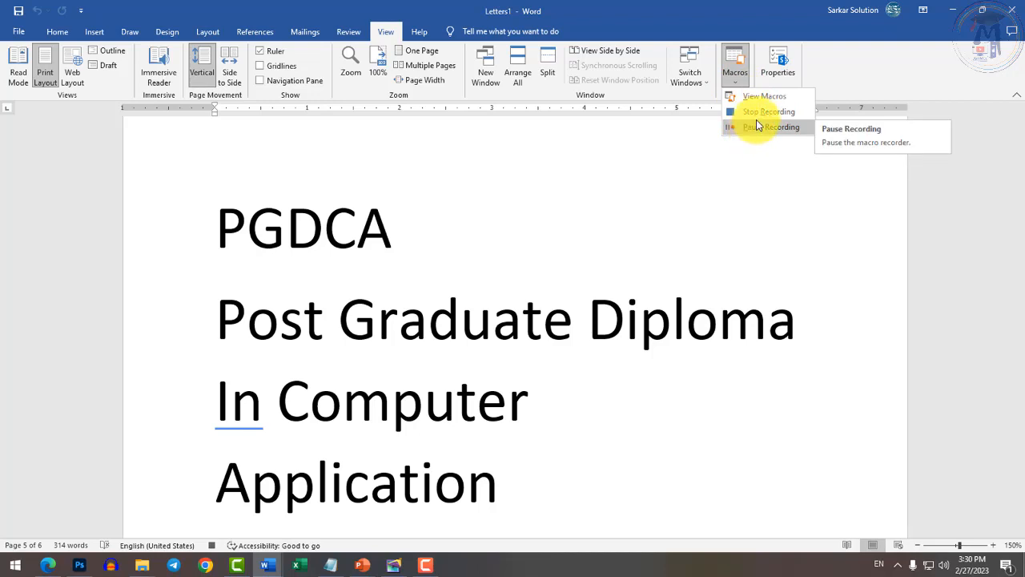
{"action": "left_click", "coordinate": [756, 113]}
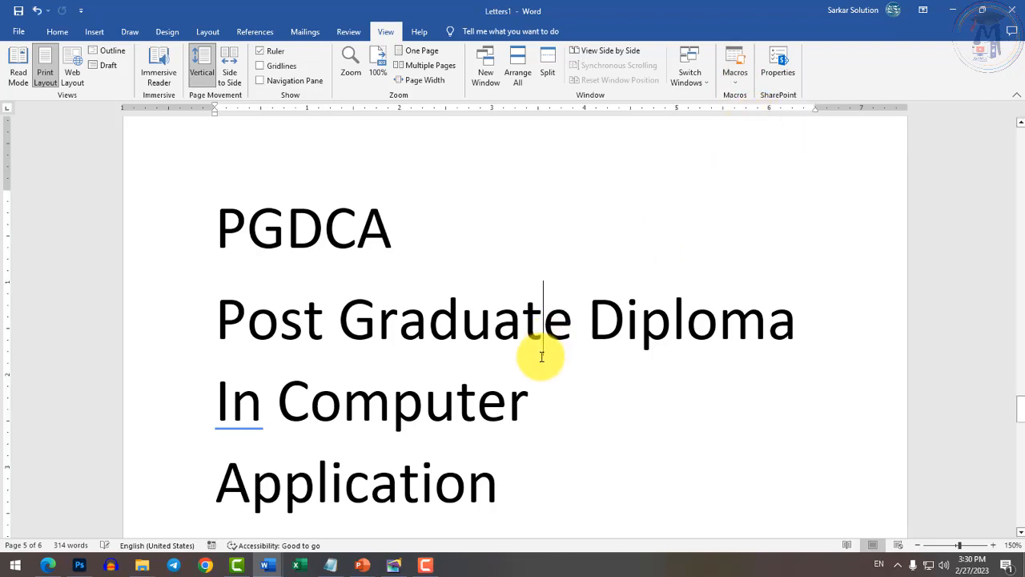
Replay the recorded macro with its shortcut at the end of the '4. Multimedia' line.
{"action": "scroll", "coordinate": [490, 409], "scroll_direction": "down", "scroll_amount": 10}
{"action": "scroll", "coordinate": [491, 412], "scroll_direction": "down", "scroll_amount": 5}
{"action": "left_click", "coordinate": [489, 418]}
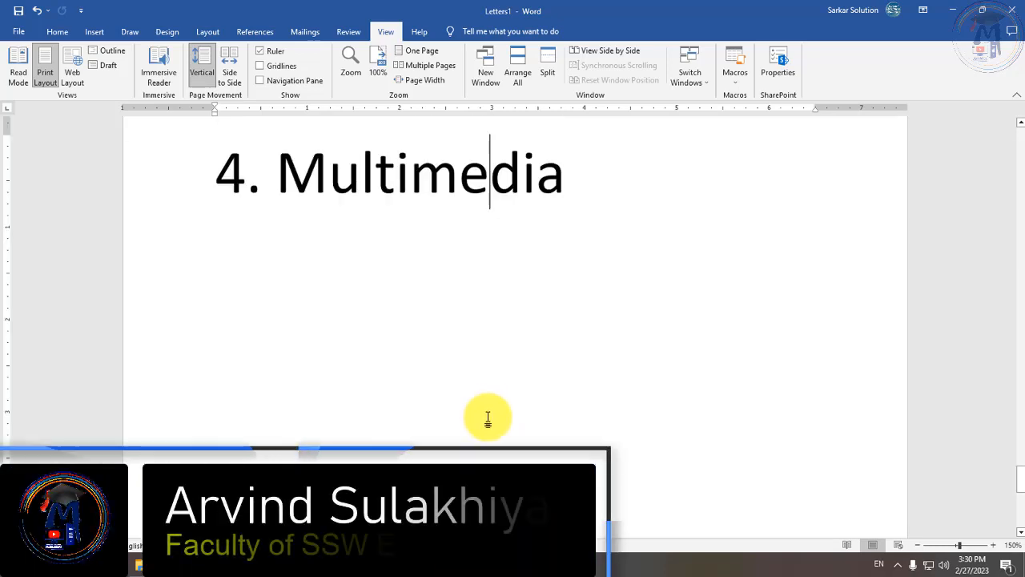
{"action": "scroll", "coordinate": [490, 417], "scroll_direction": "up", "scroll_amount": 1}
{"action": "left_click", "coordinate": [646, 317]}
{"action": "key", "text": "Return"}
{"action": "key", "text": "Return"}
{"action": "key", "text": "Return"}
{"action": "key", "text": "Return"}
{"action": "key", "text": "Return"}
{"action": "key", "text": "Return"}
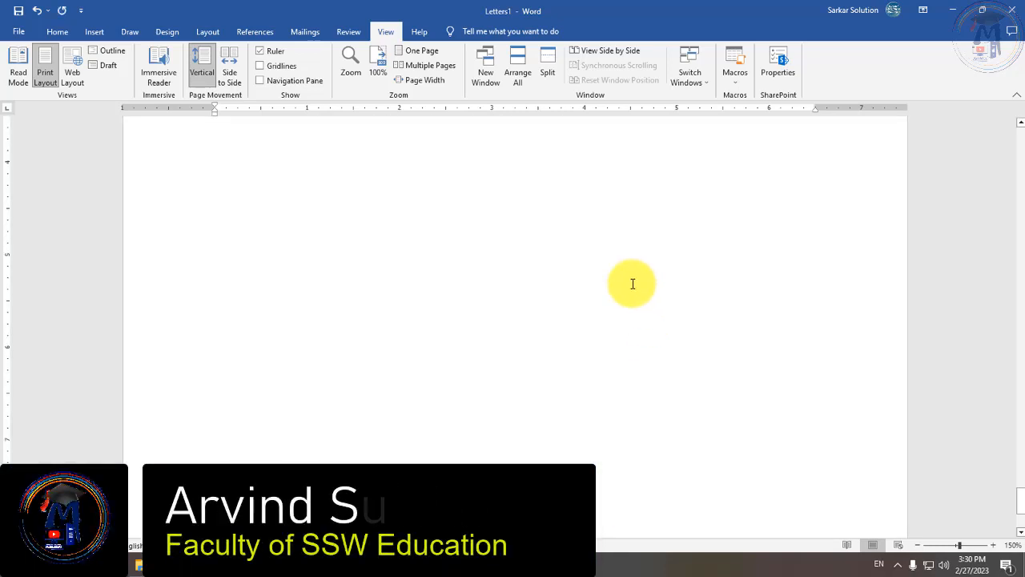
{"action": "scroll", "coordinate": [634, 296], "scroll_direction": "up", "scroll_amount": 6}
{"action": "scroll", "coordinate": [519, 375], "scroll_direction": "up", "scroll_amount": 5}
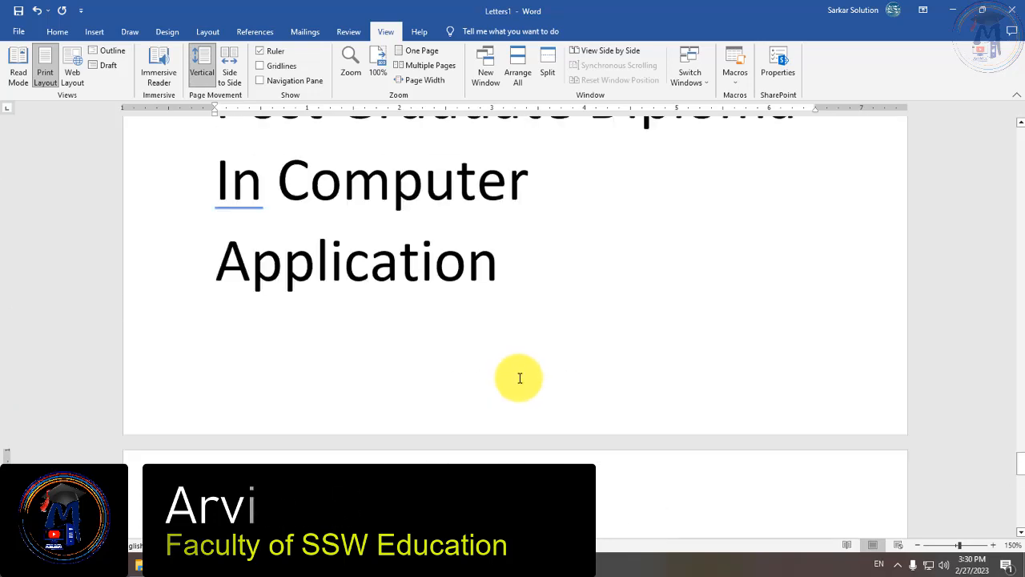